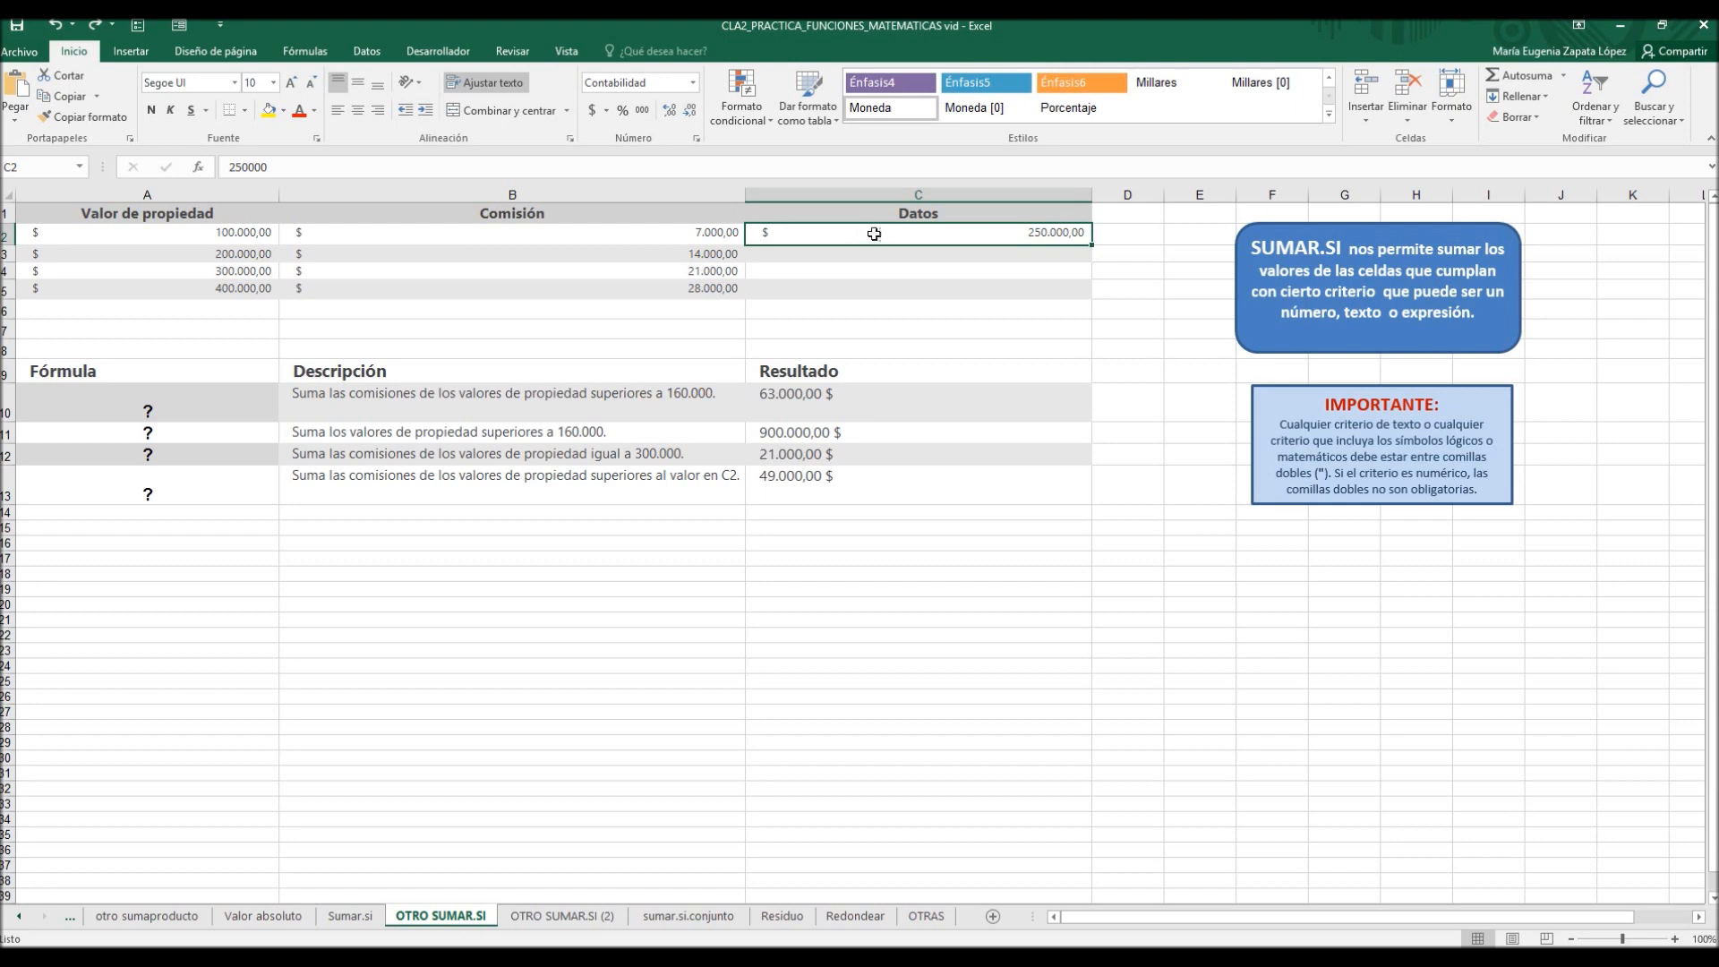
{"action": "left_click", "coordinate": [712, 405]}
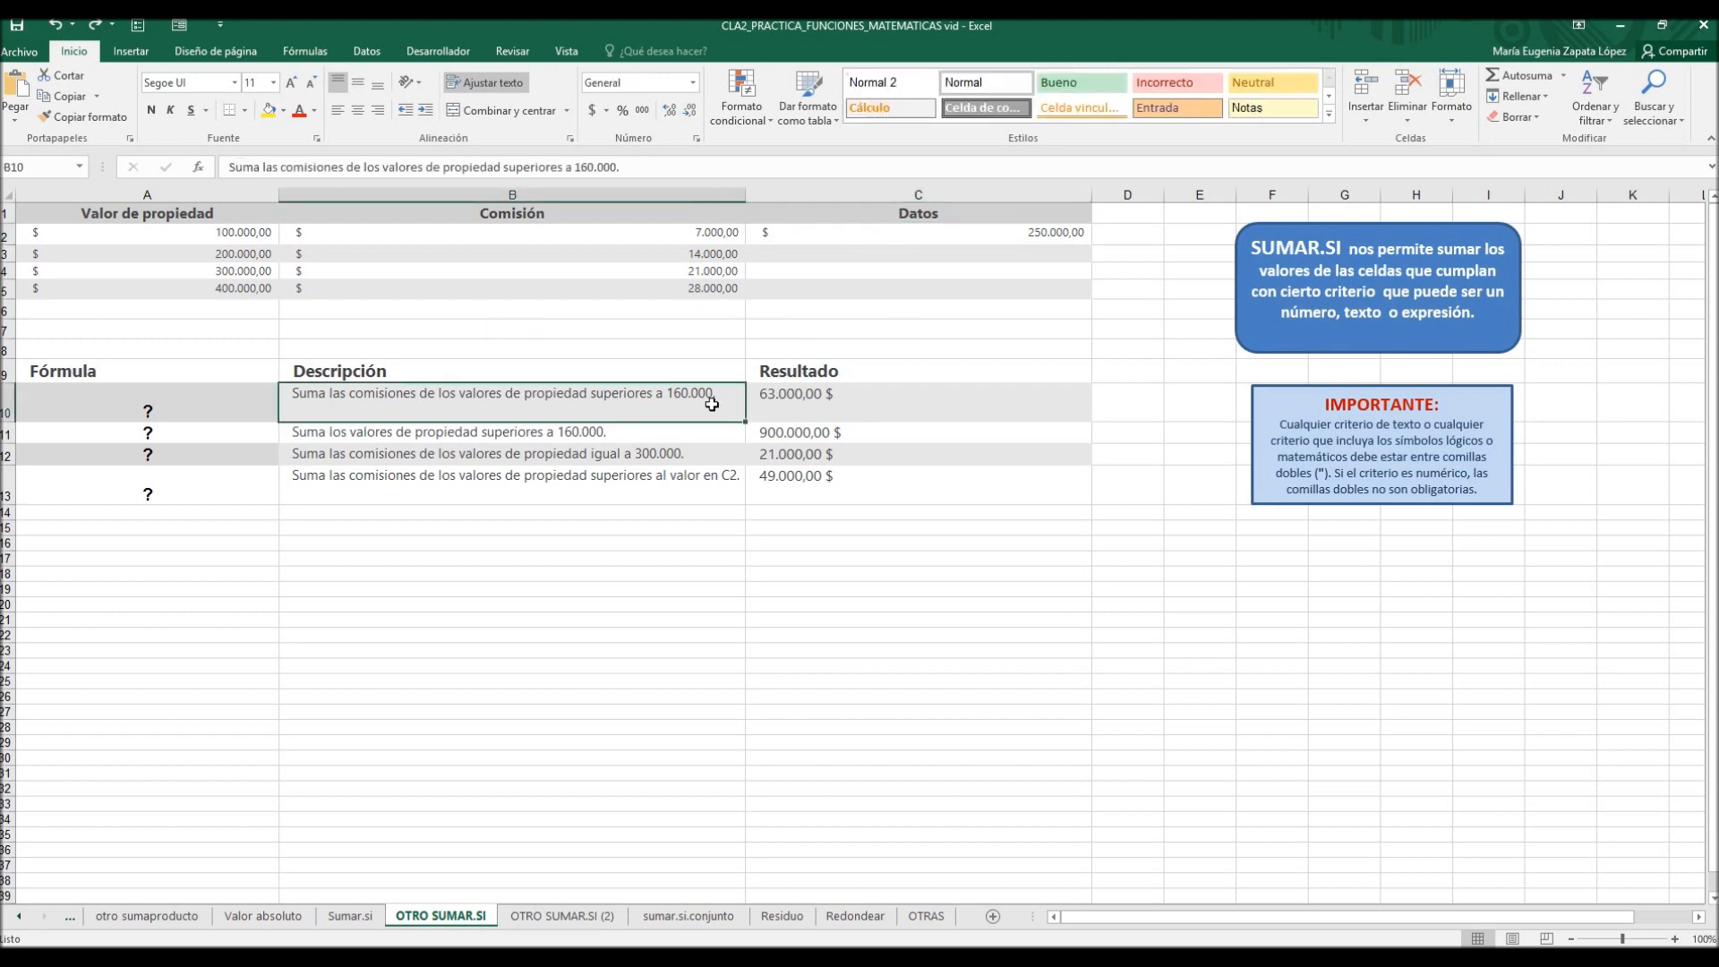
{"action": "left_click", "coordinate": [956, 236]}
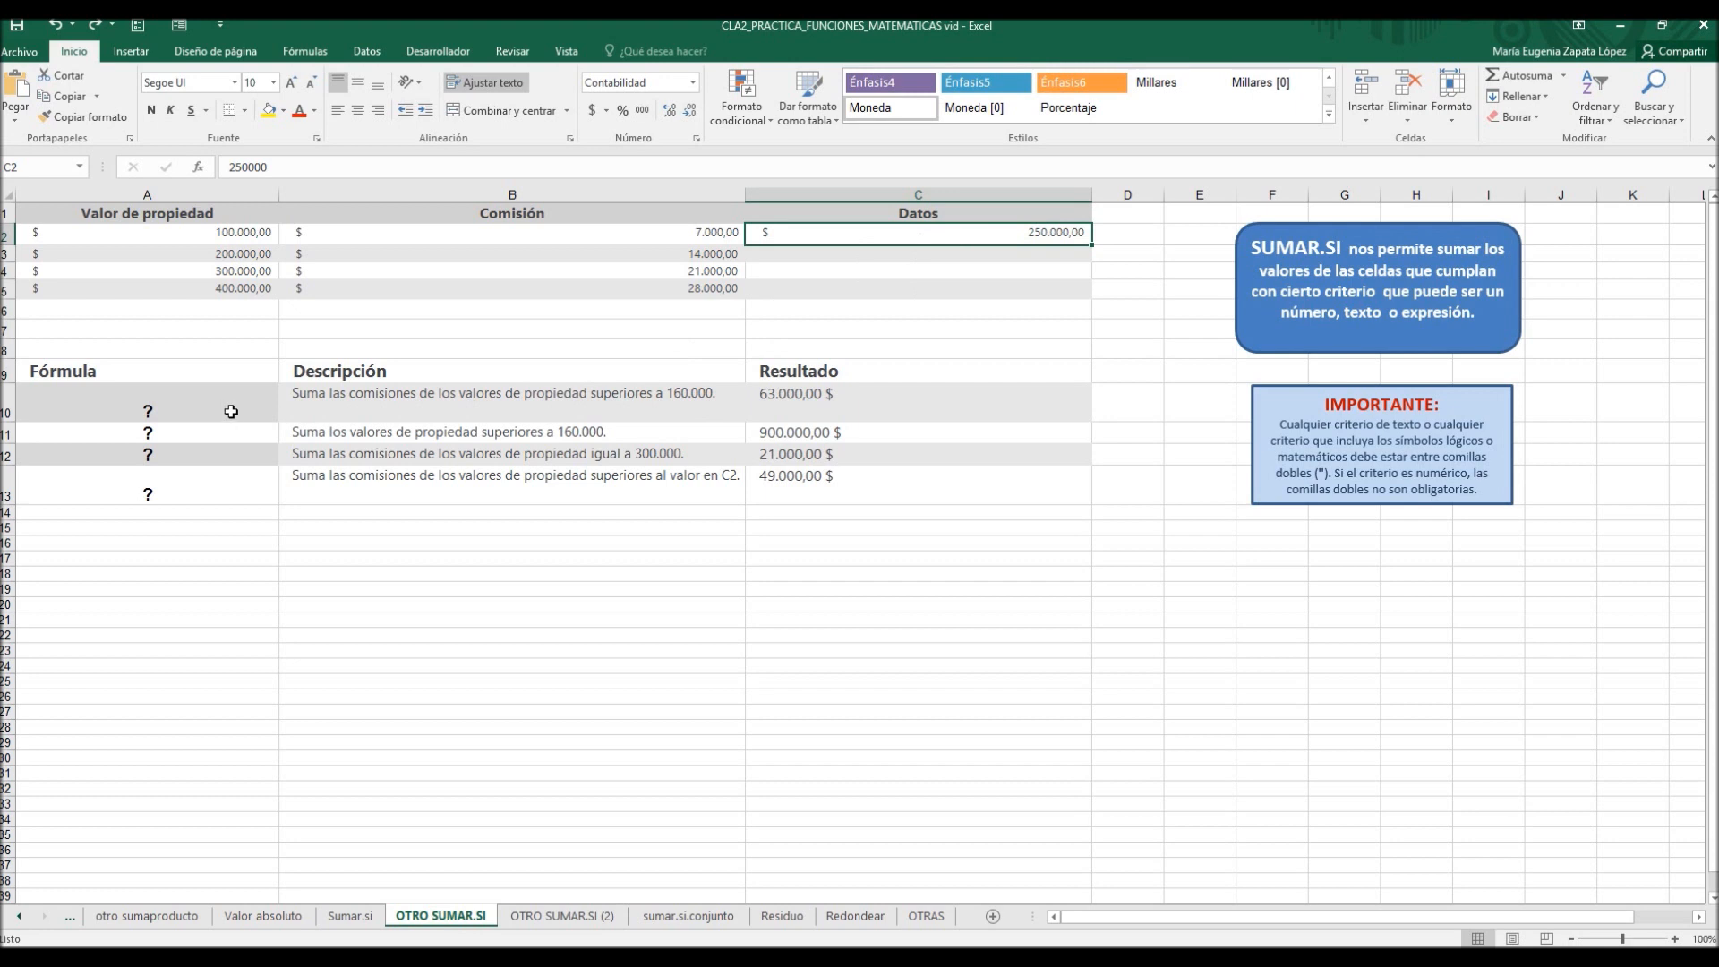
{"action": "left_click", "coordinate": [410, 489]}
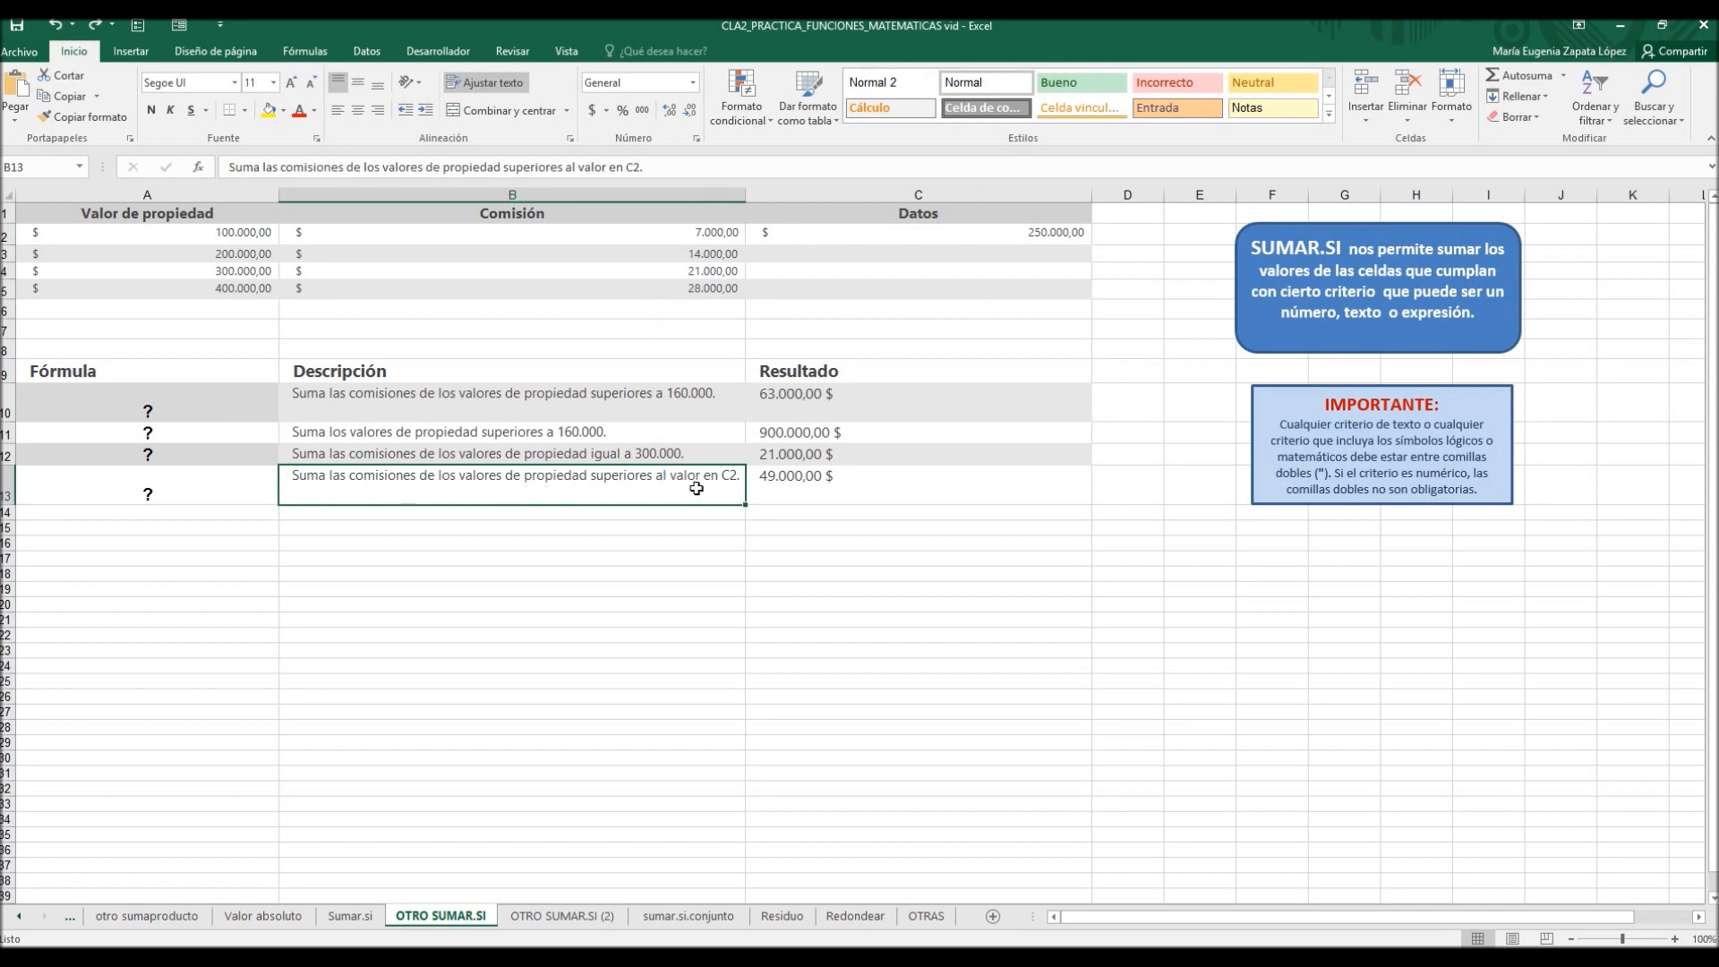
{"action": "left_click", "coordinate": [951, 227]}
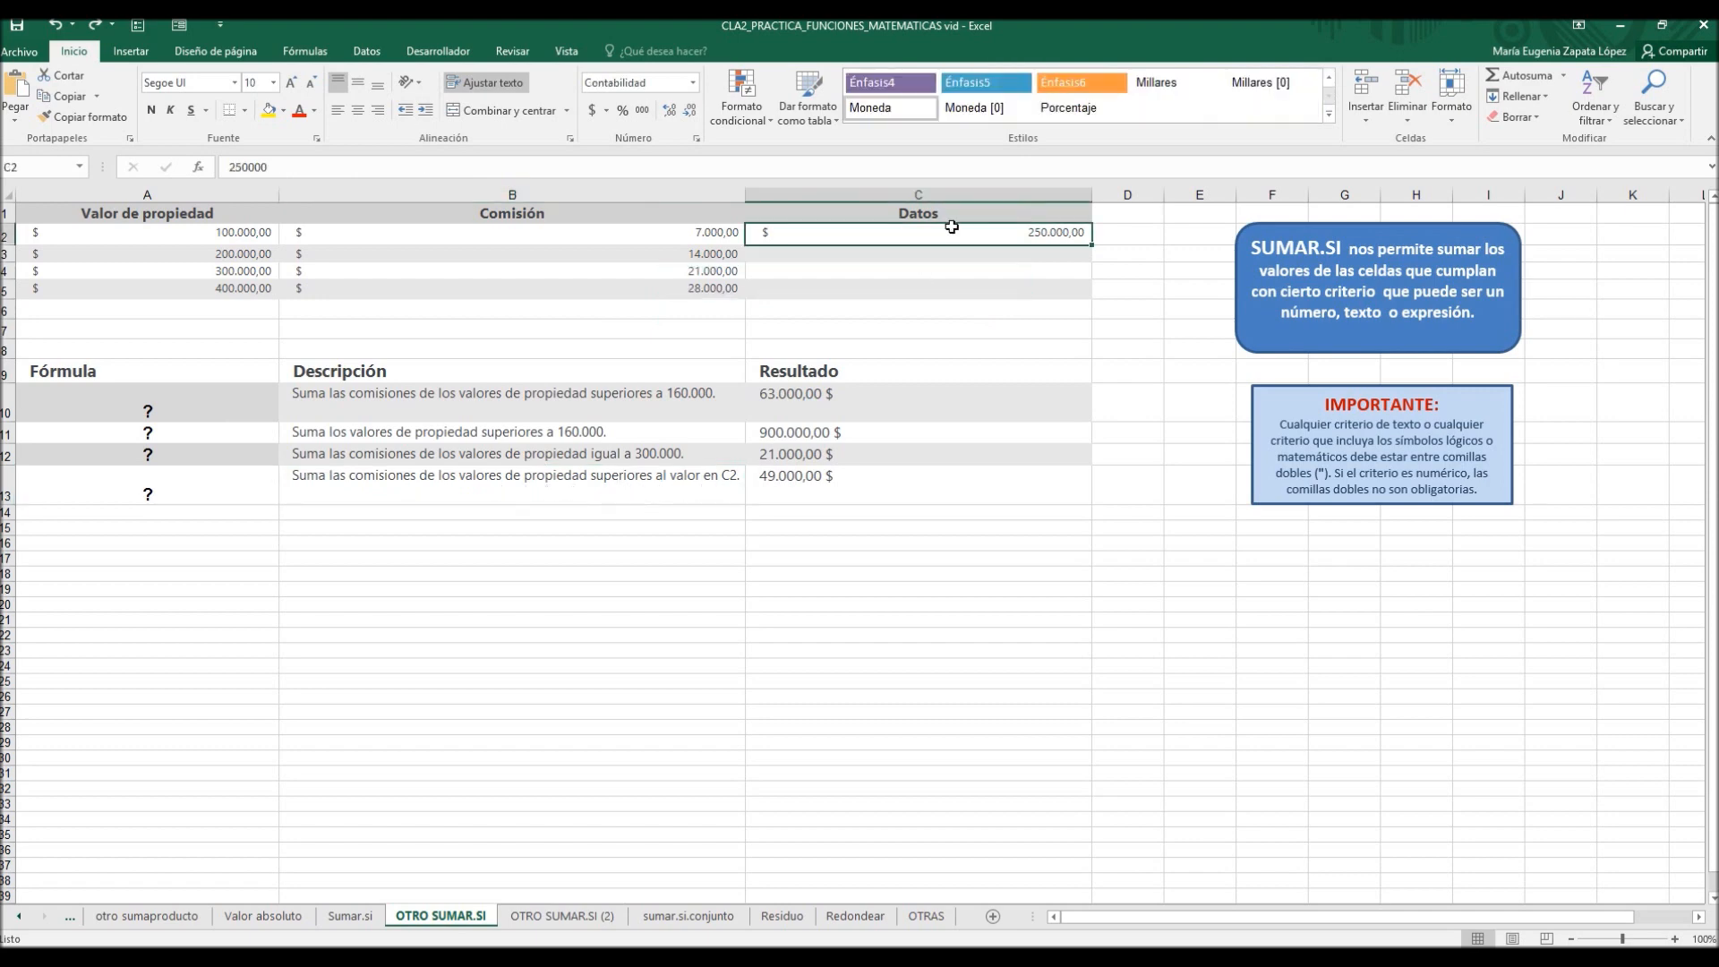
Step: Enter a SUMAR.SI formula in cell A10 with range A2:A5, criterion >160000 and sum range B2:B5
{"action": "left_click", "coordinate": [170, 408]}
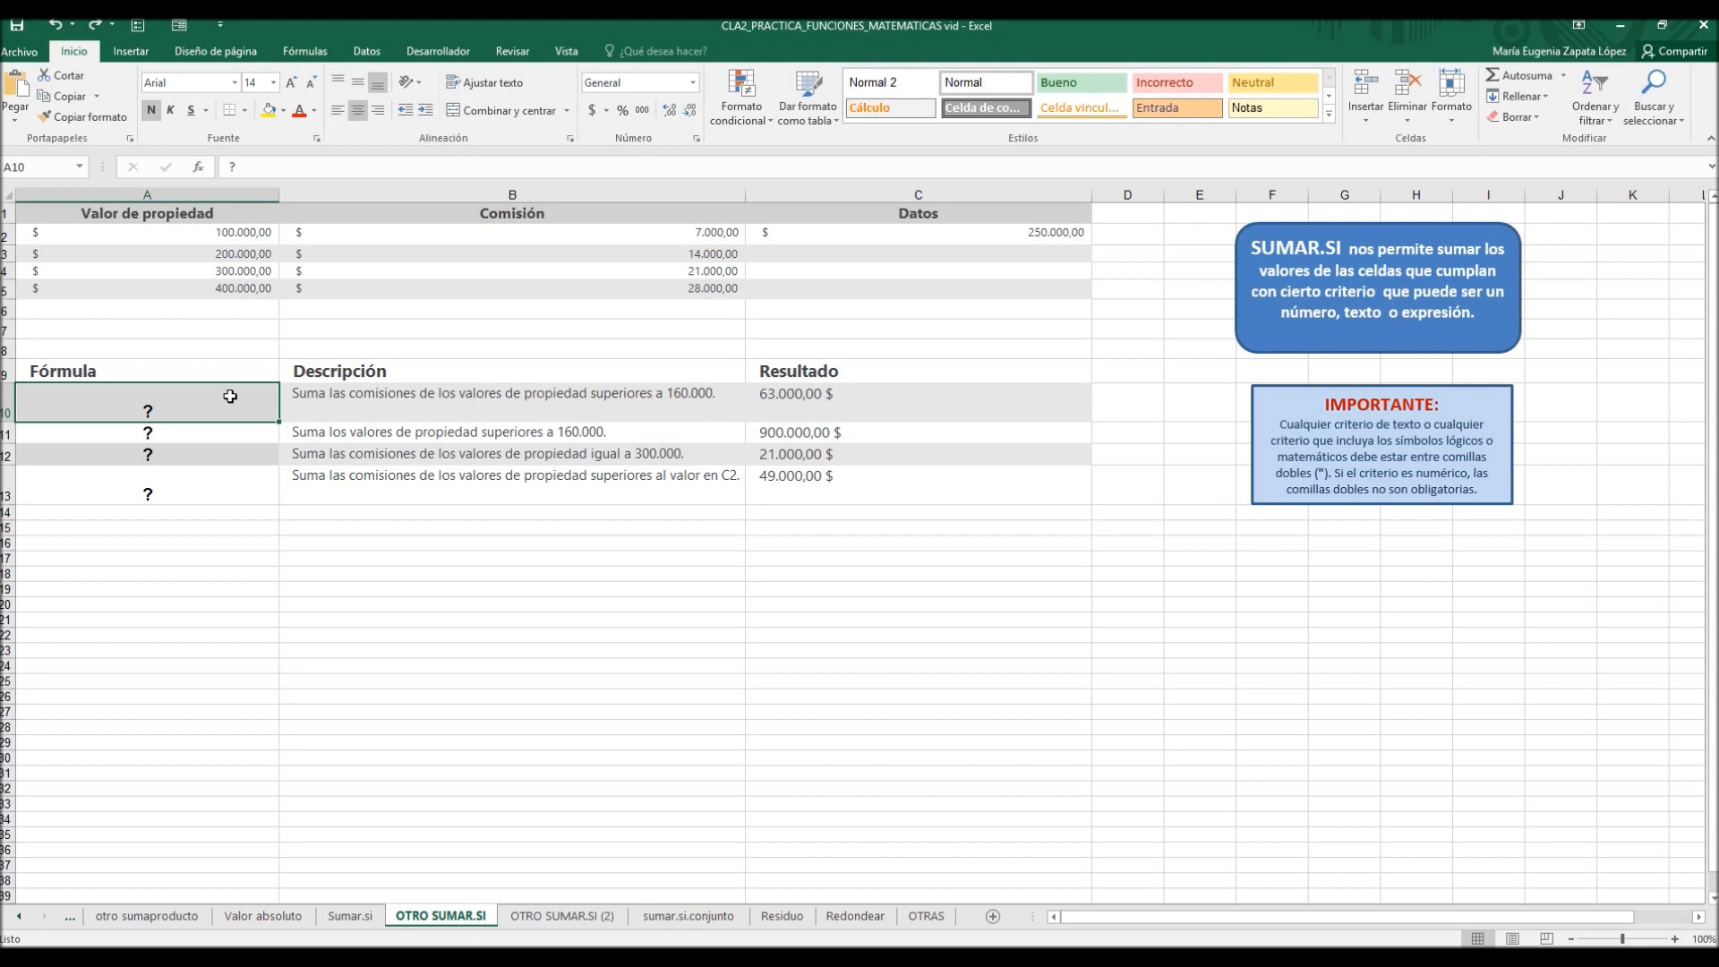
{"action": "type", "text": "=suma"}
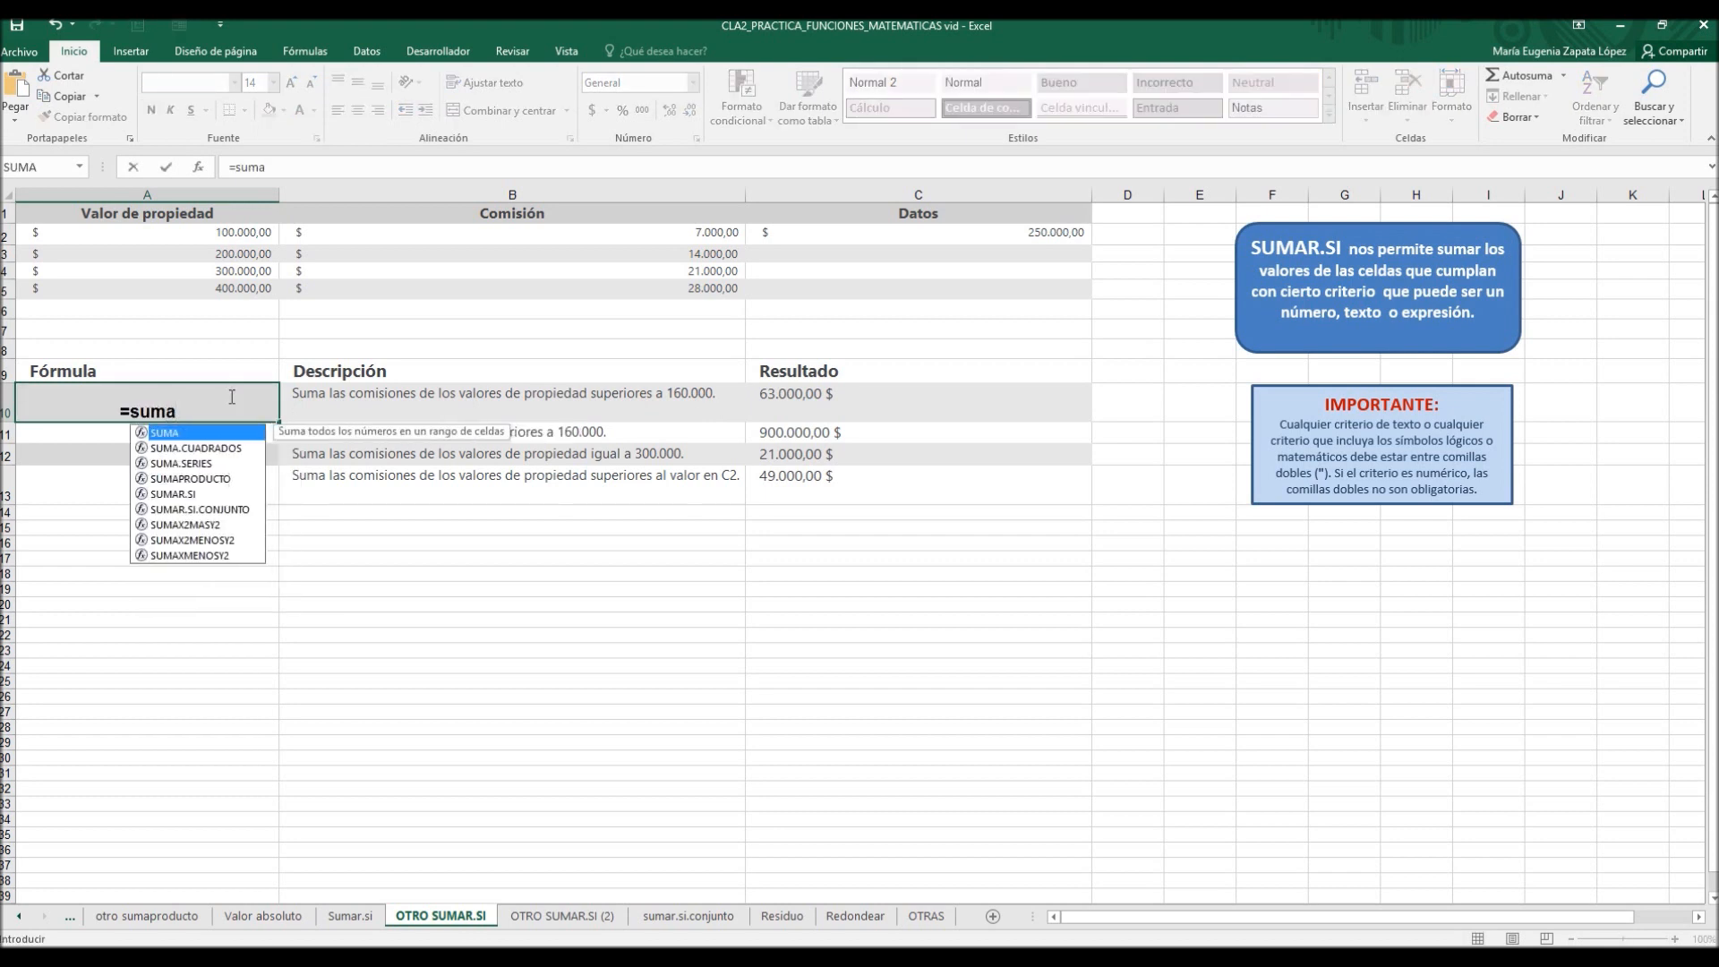
{"action": "type", "text": "r.siu"}
{"action": "key", "text": "BackSpace"}
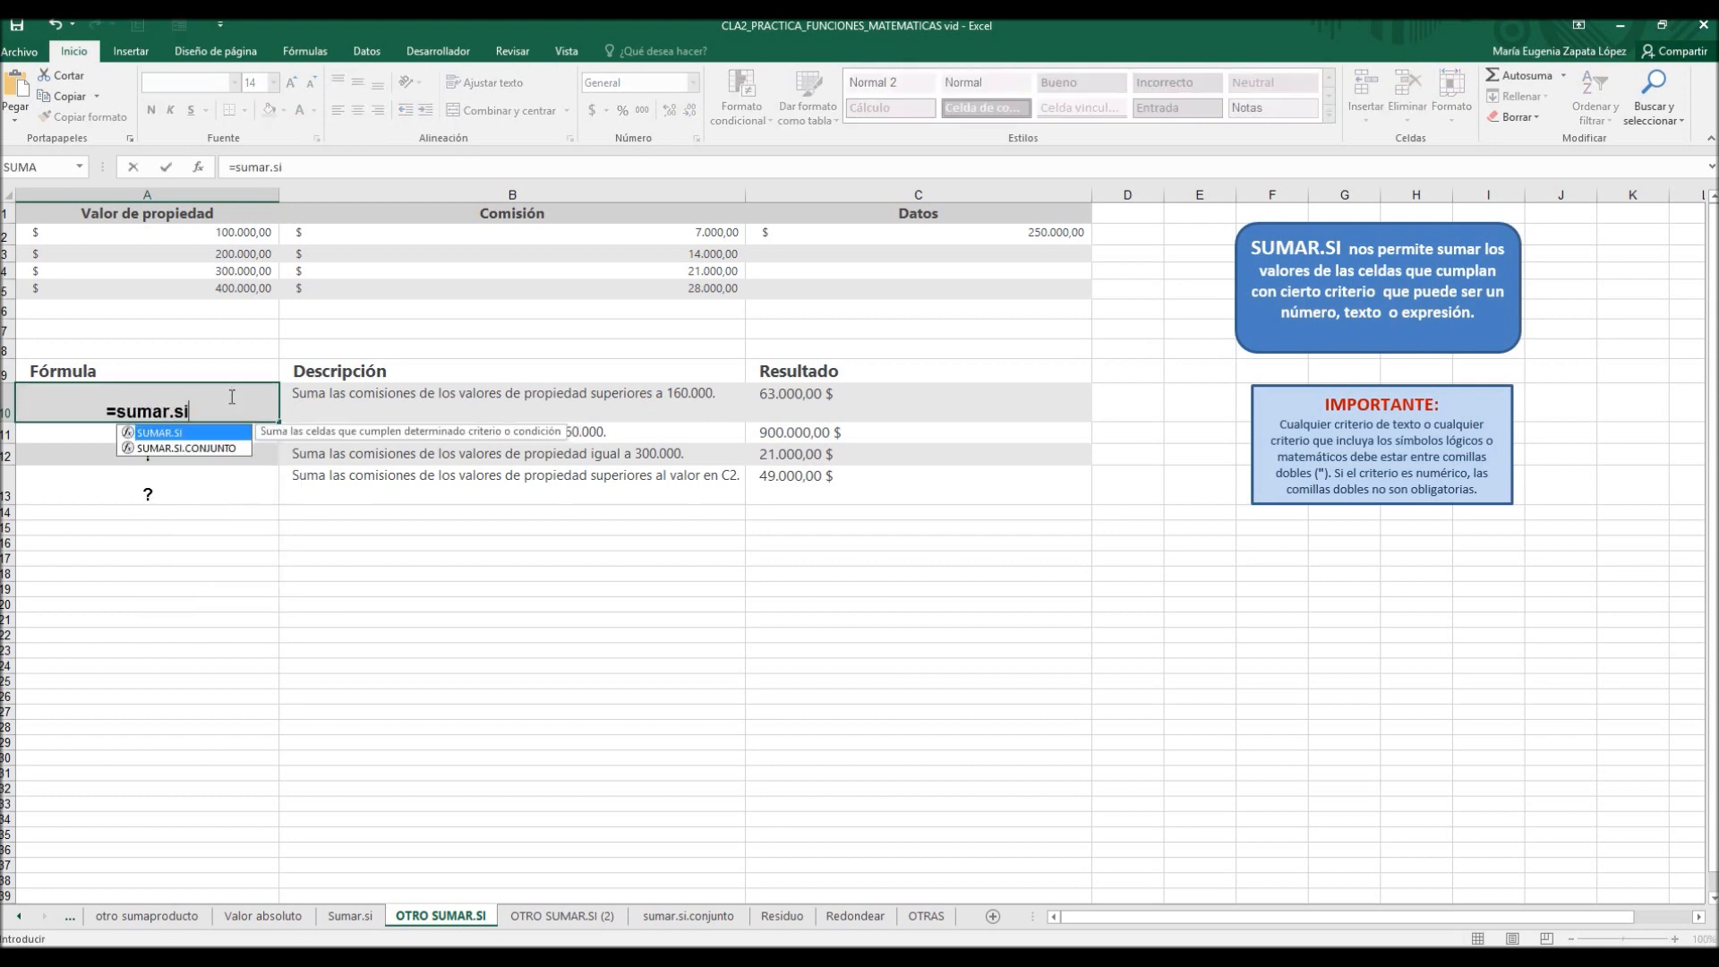
{"action": "double_click", "coordinate": [176, 435]}
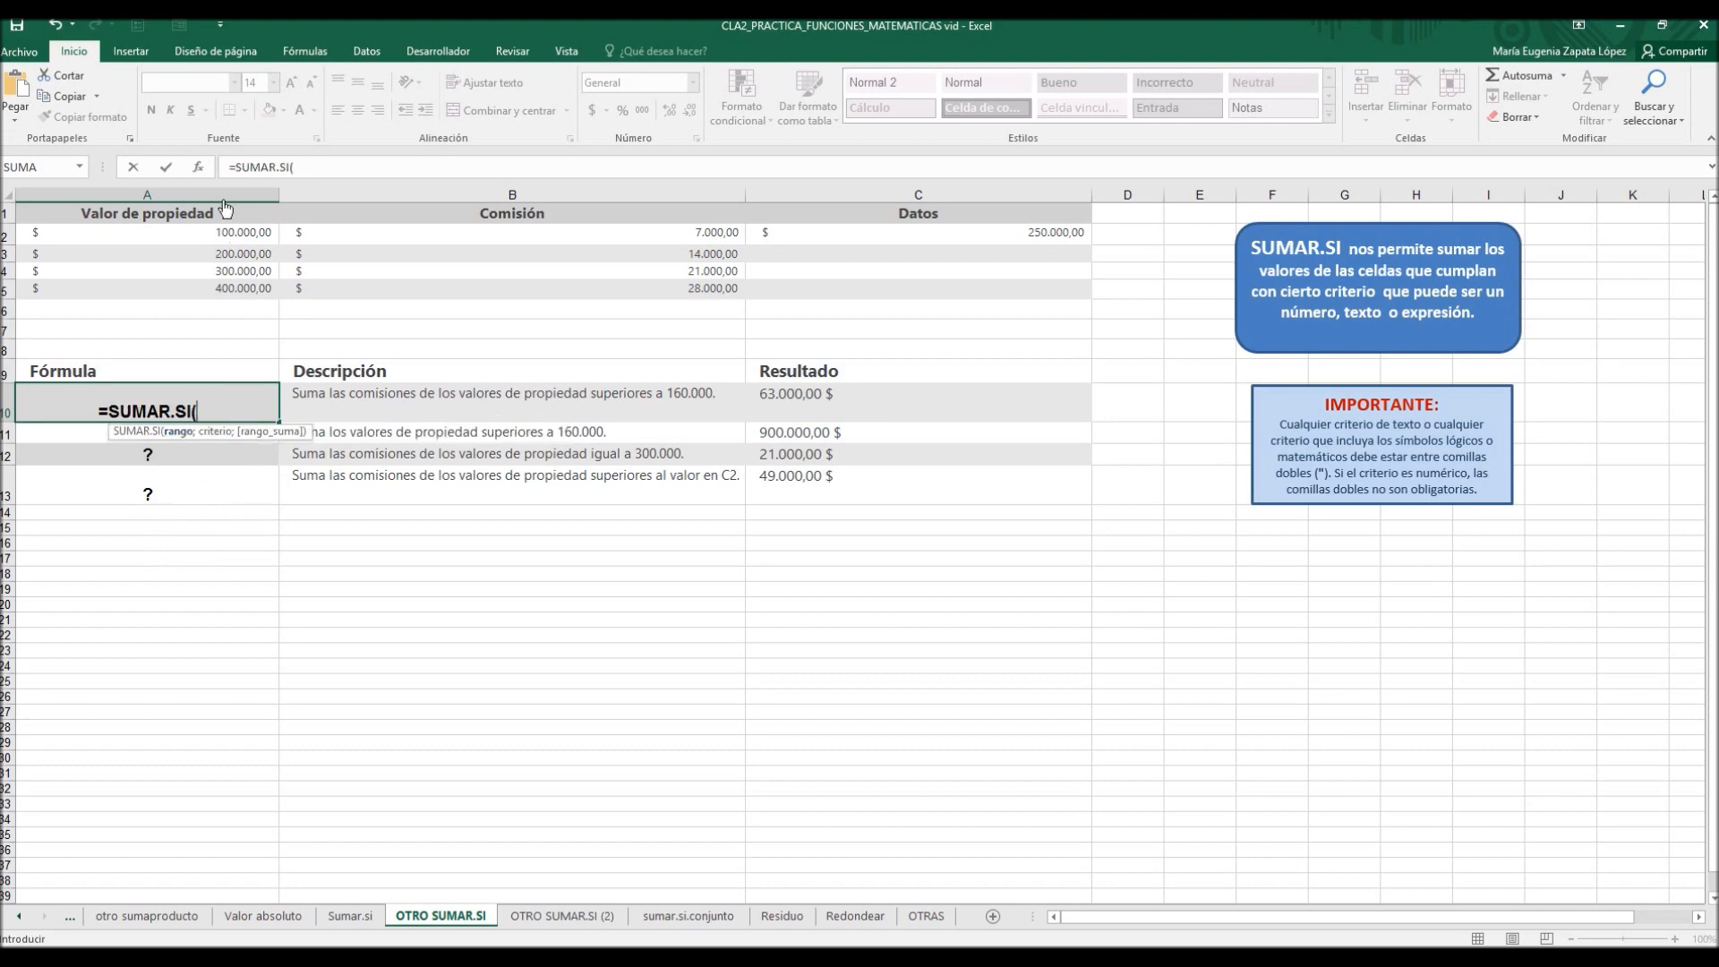
{"action": "left_click", "coordinate": [198, 167]}
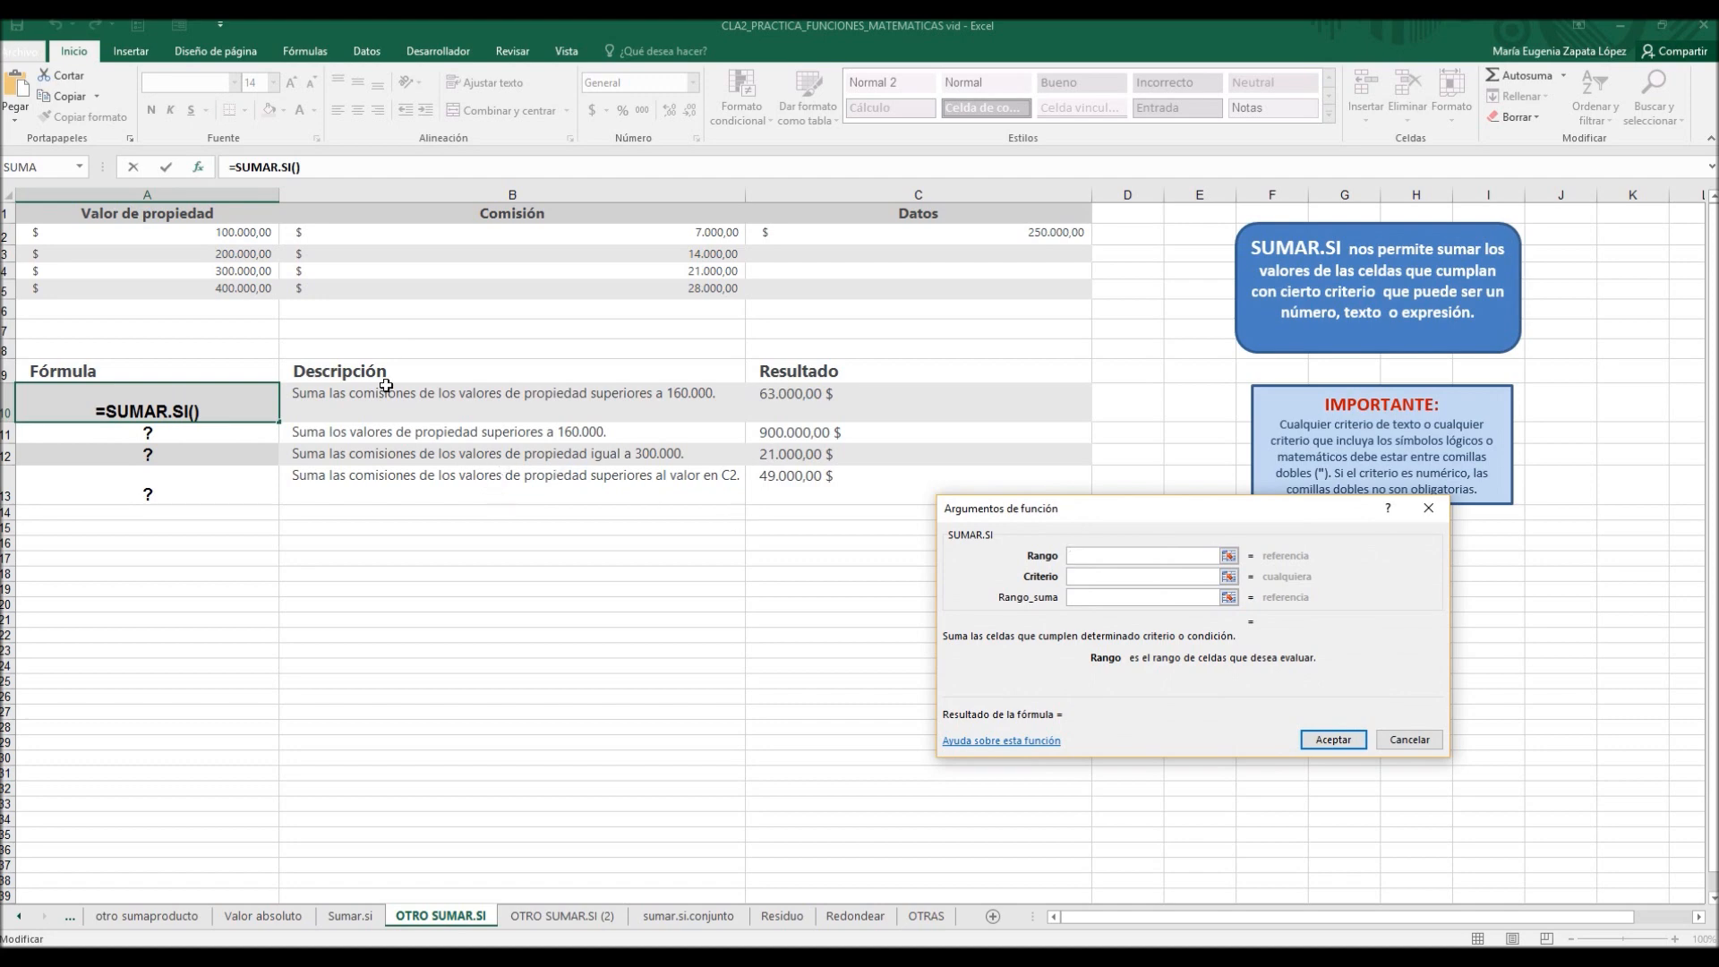
{"action": "left_click_drag", "start_coordinate": [230, 234], "coordinate": [230, 289]}
{"action": "left_click", "coordinate": [1086, 578]}
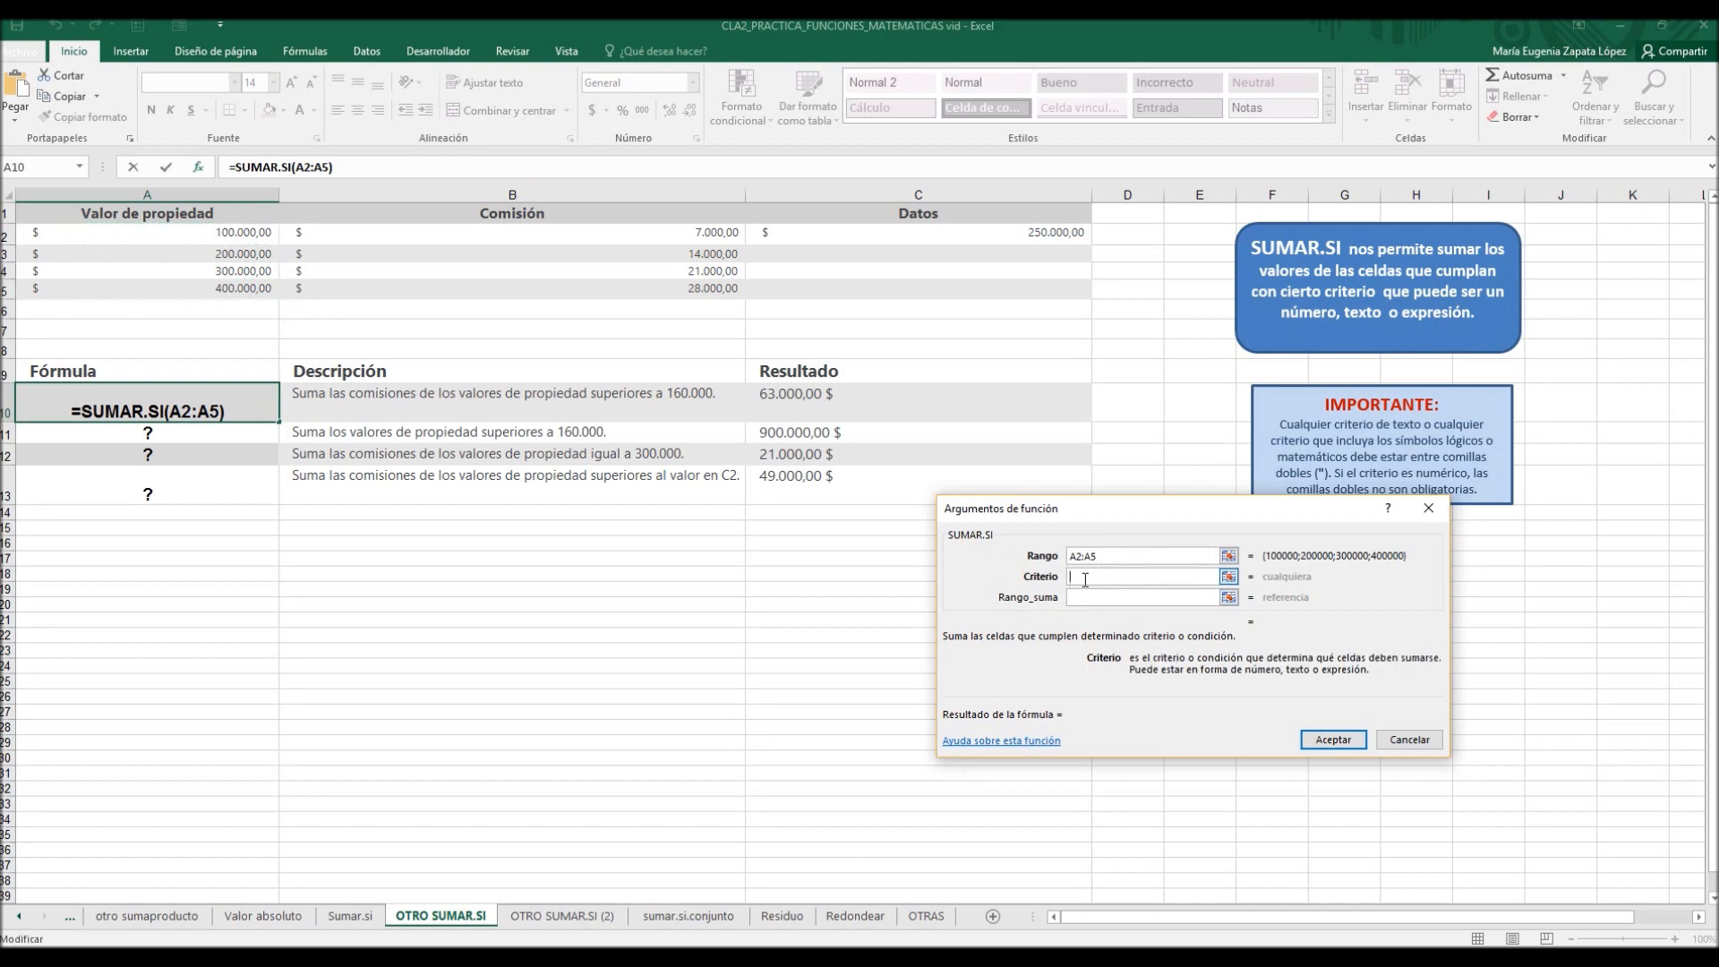
{"action": "type", "text": ">160000"}
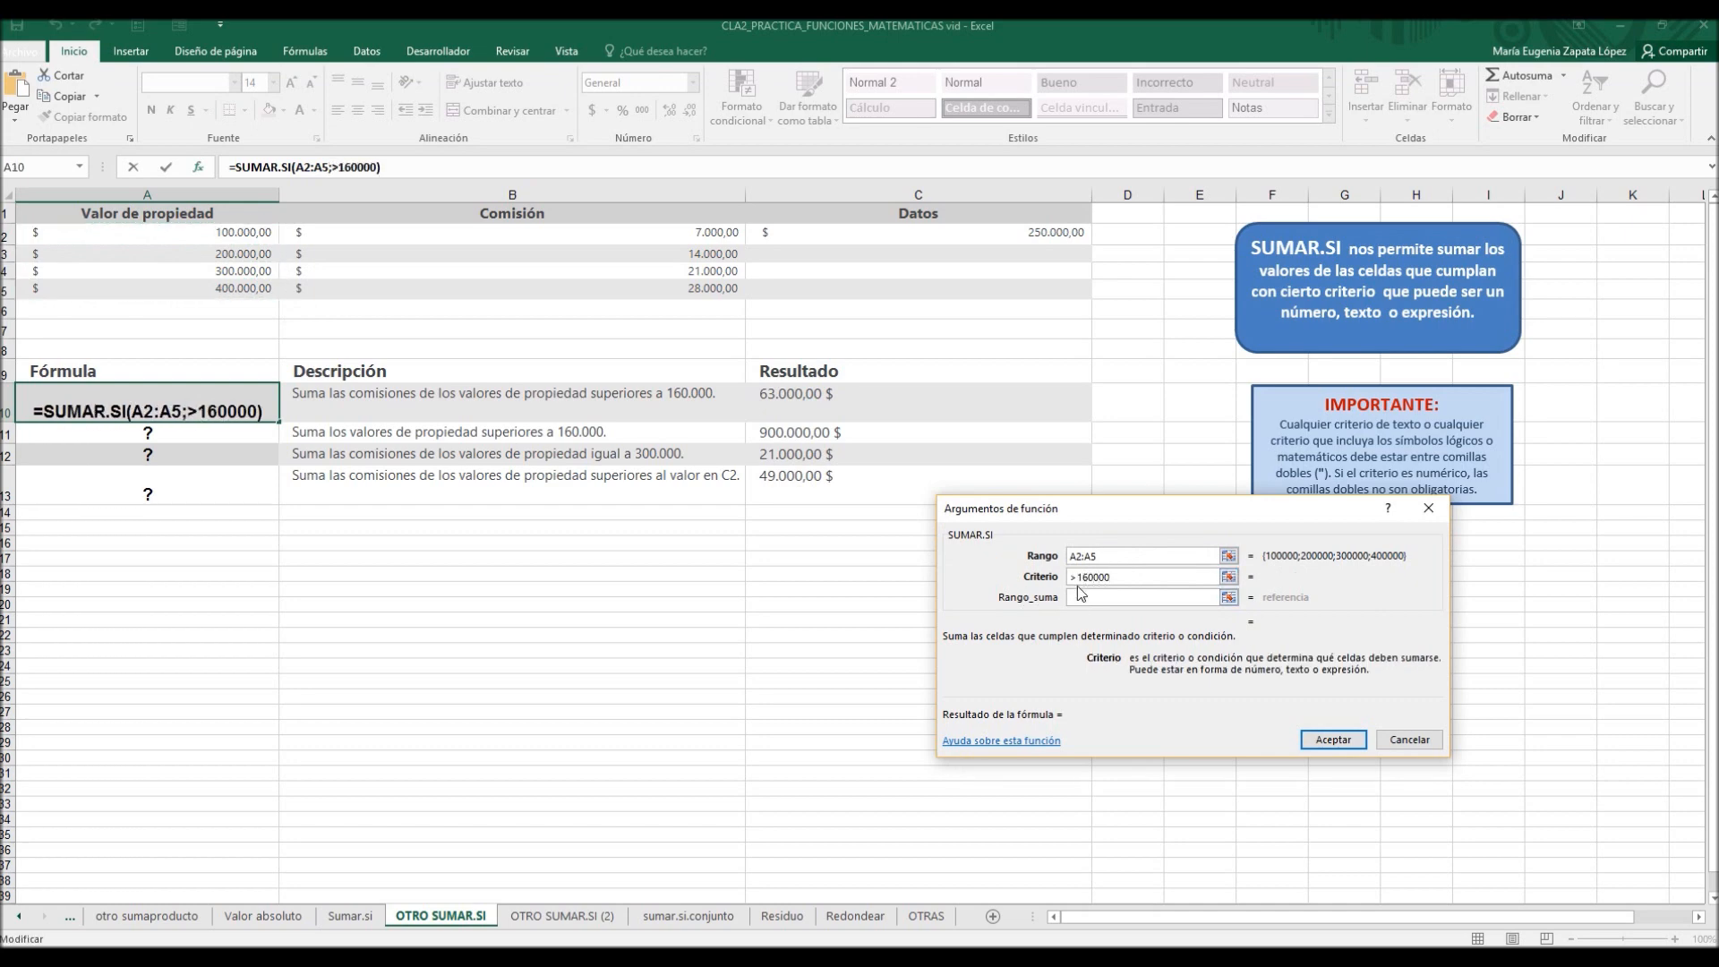
{"action": "left_click", "coordinate": [1084, 598]}
{"action": "left_click_drag", "start_coordinate": [613, 240], "coordinate": [613, 289]}
{"action": "left_click", "coordinate": [1334, 740]}
Step: Enter a SUMAR.SI formula in cell A11 with range A2:A5, criterion >160000 and sum range A2:A5
{"action": "left_click", "coordinate": [184, 430]}
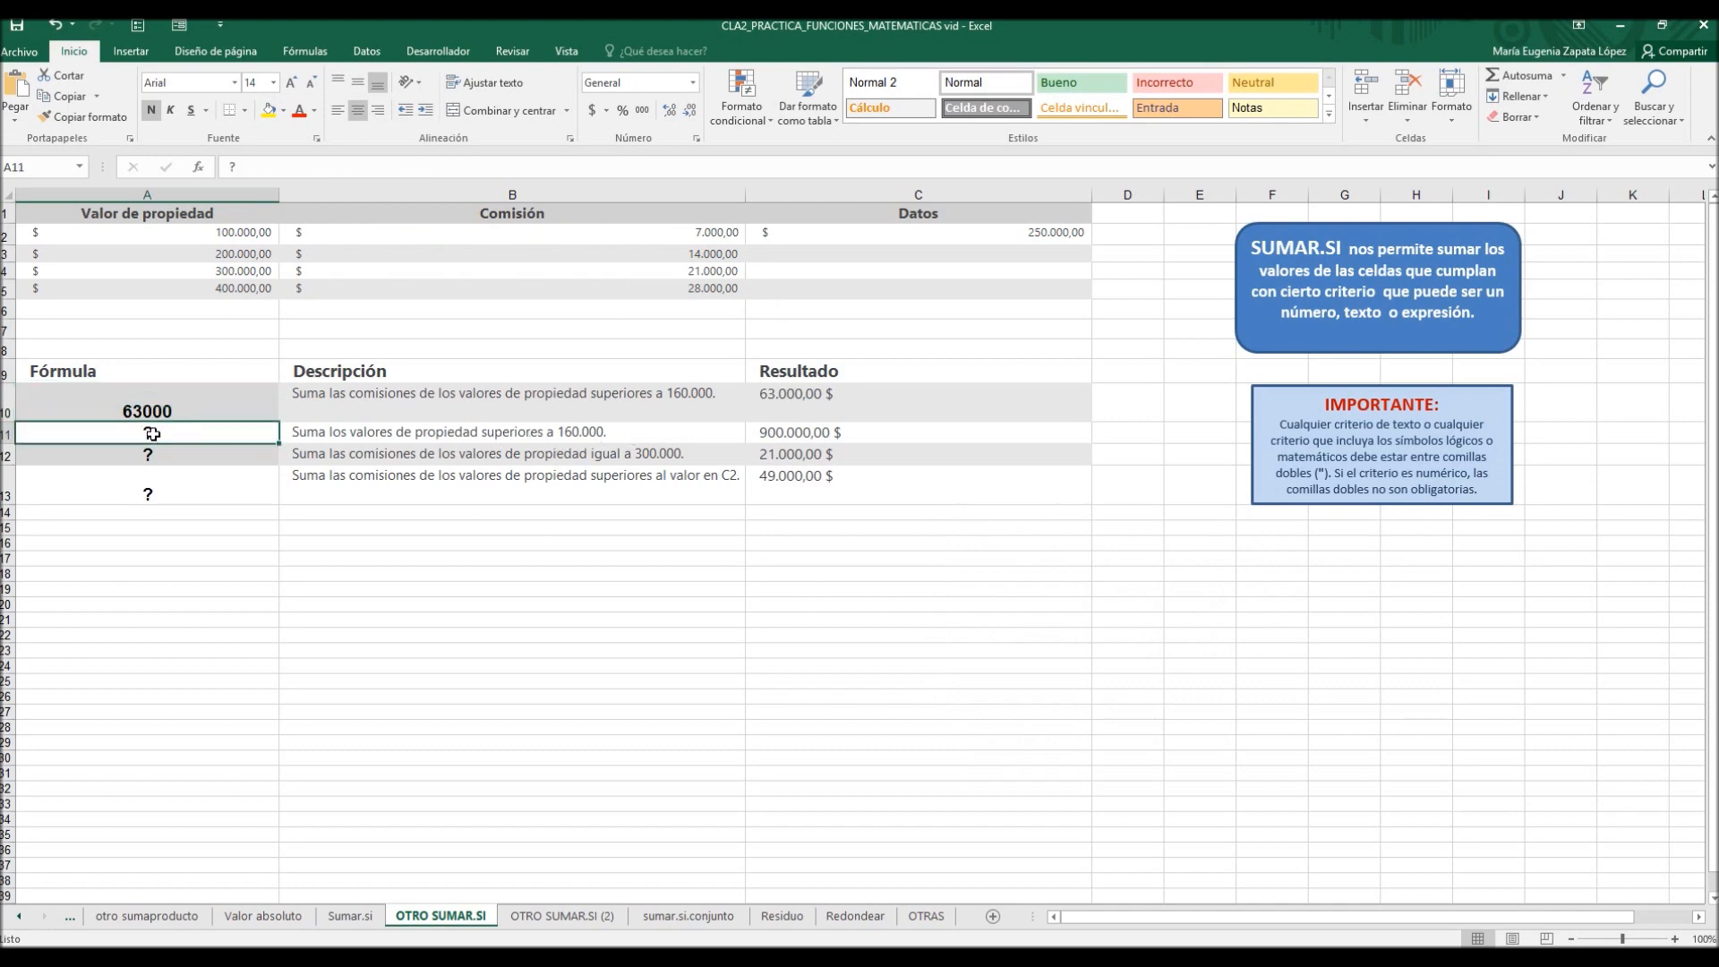
{"action": "type", "text": "=sumar.si("}
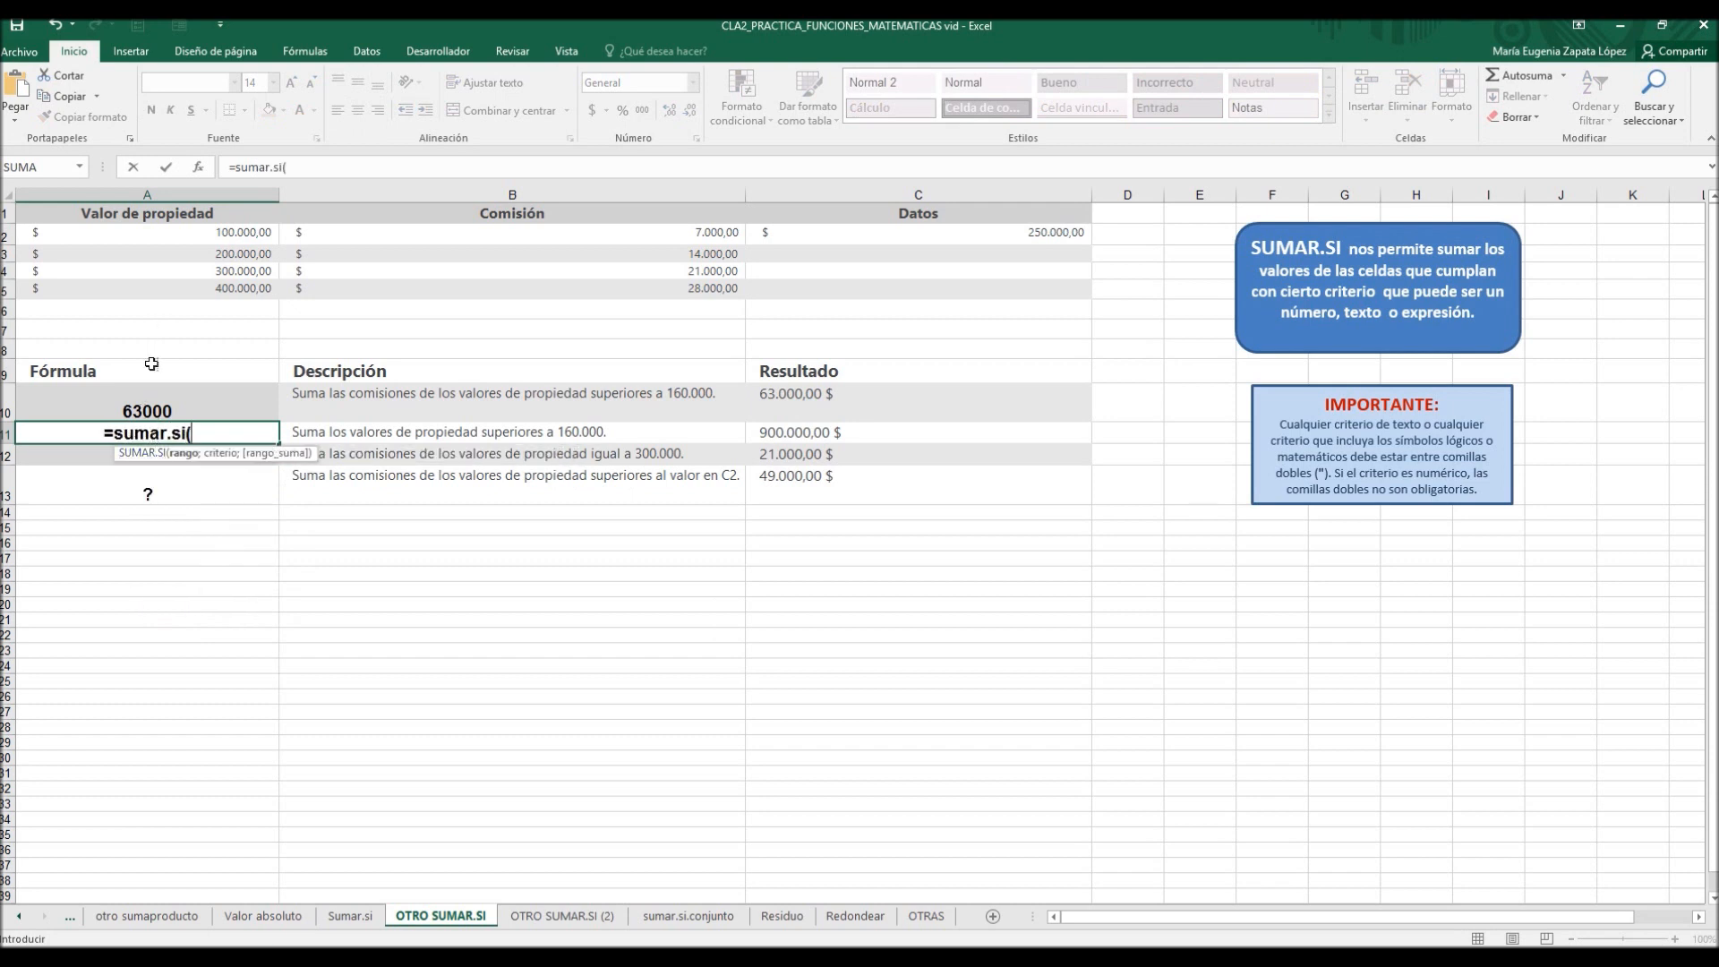
{"action": "left_click", "coordinate": [194, 169]}
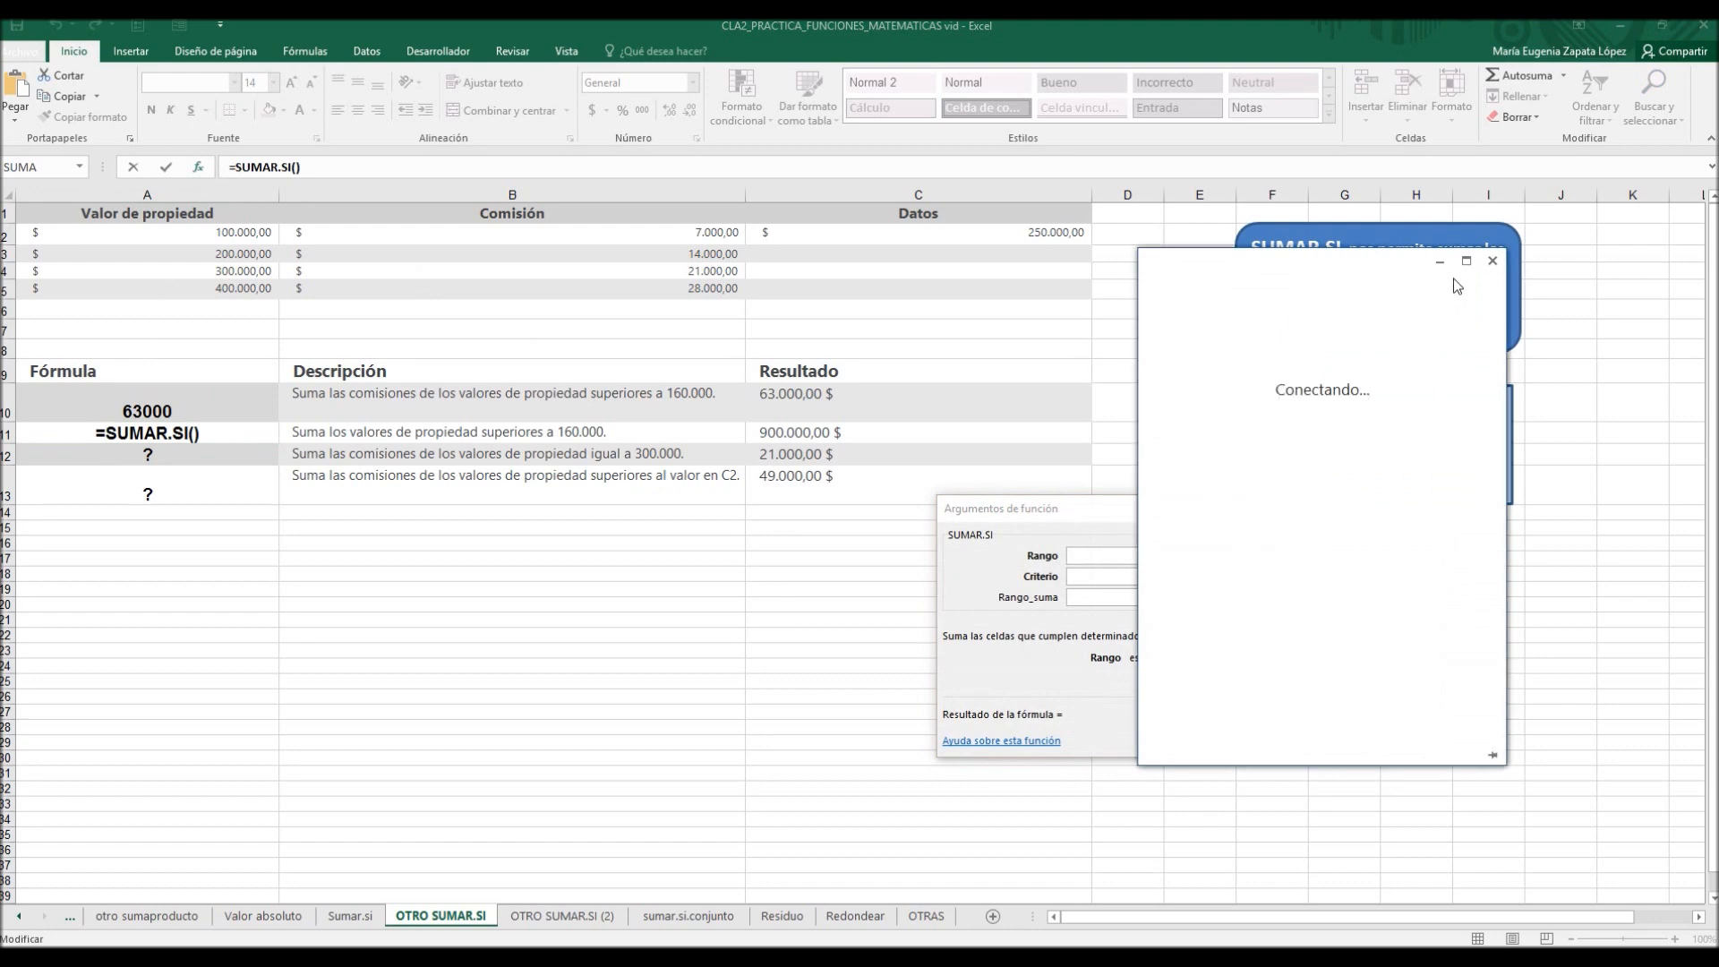
{"action": "left_click", "coordinate": [1492, 261]}
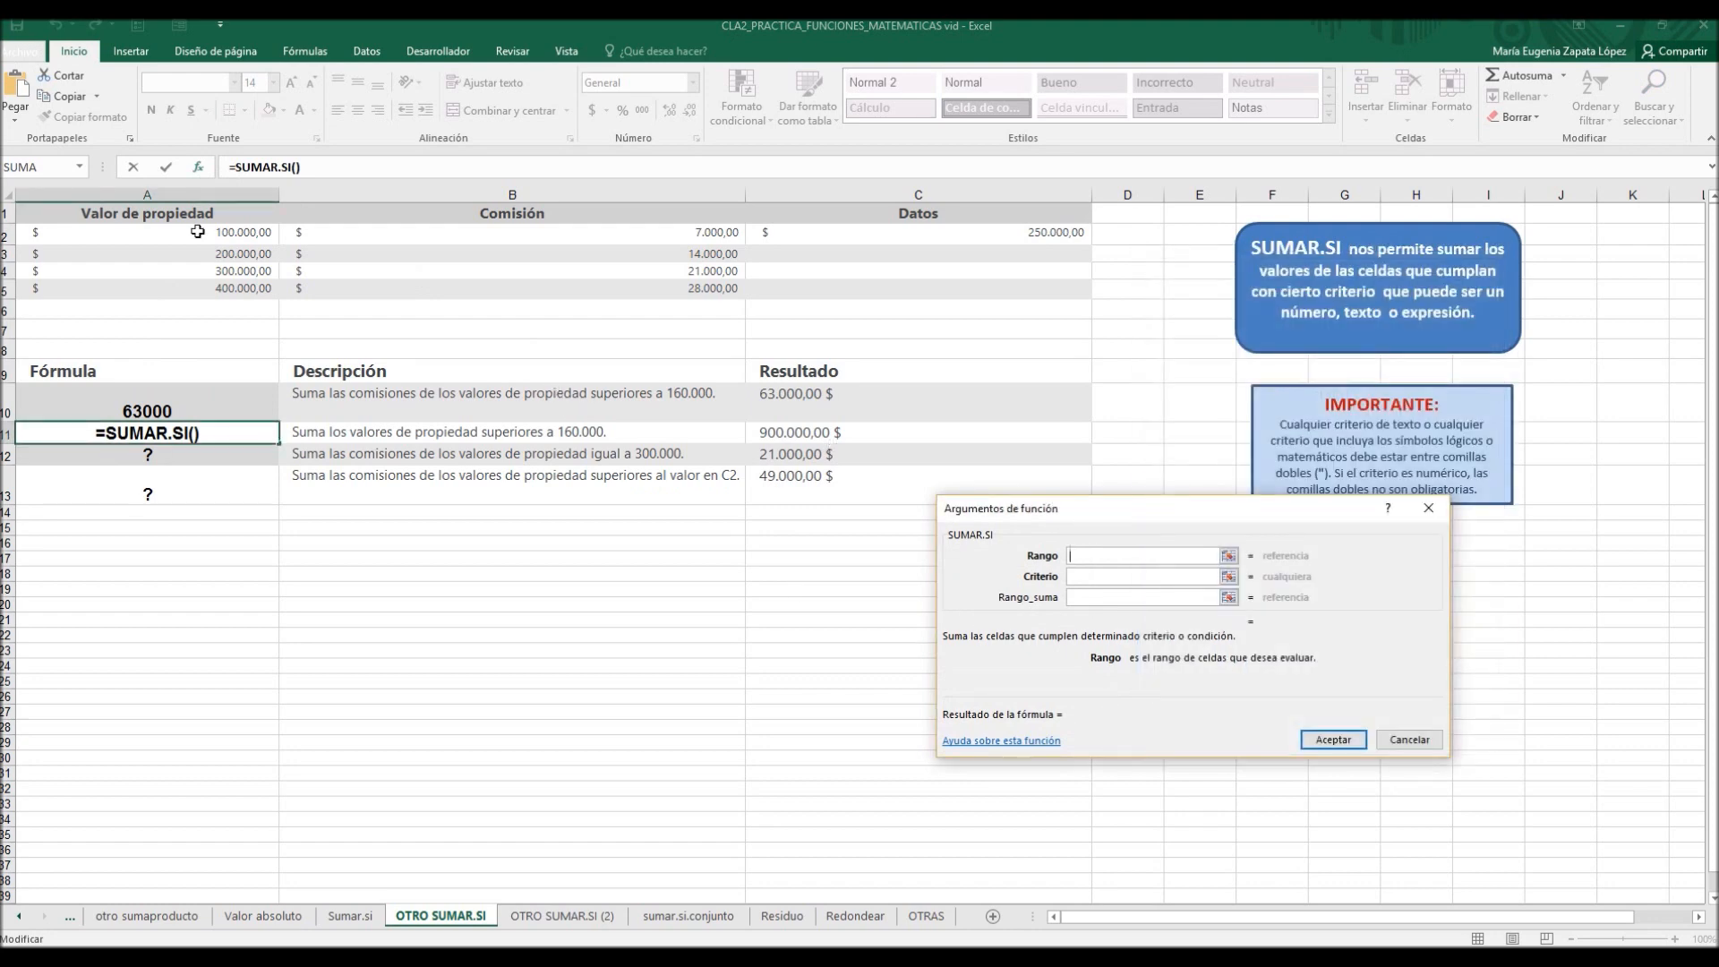
{"action": "left_click_drag", "start_coordinate": [147, 237], "coordinate": [148, 288]}
{"action": "left_click", "coordinate": [1098, 578]}
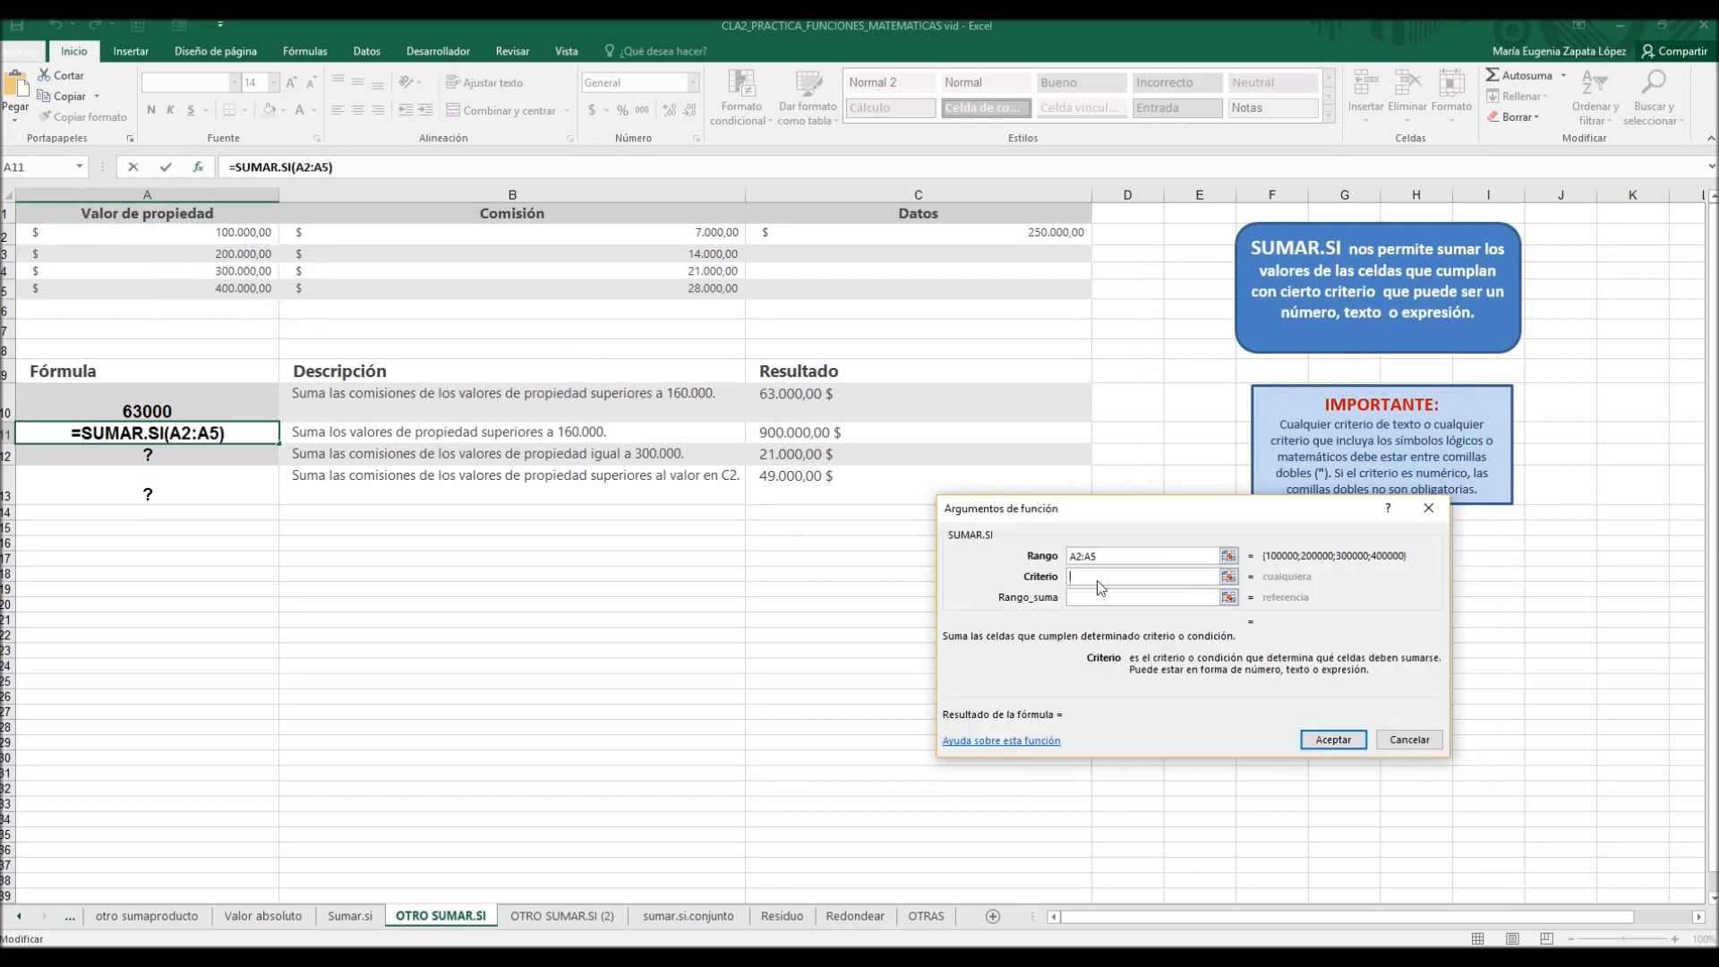
{"action": "type", "text": ">160"}
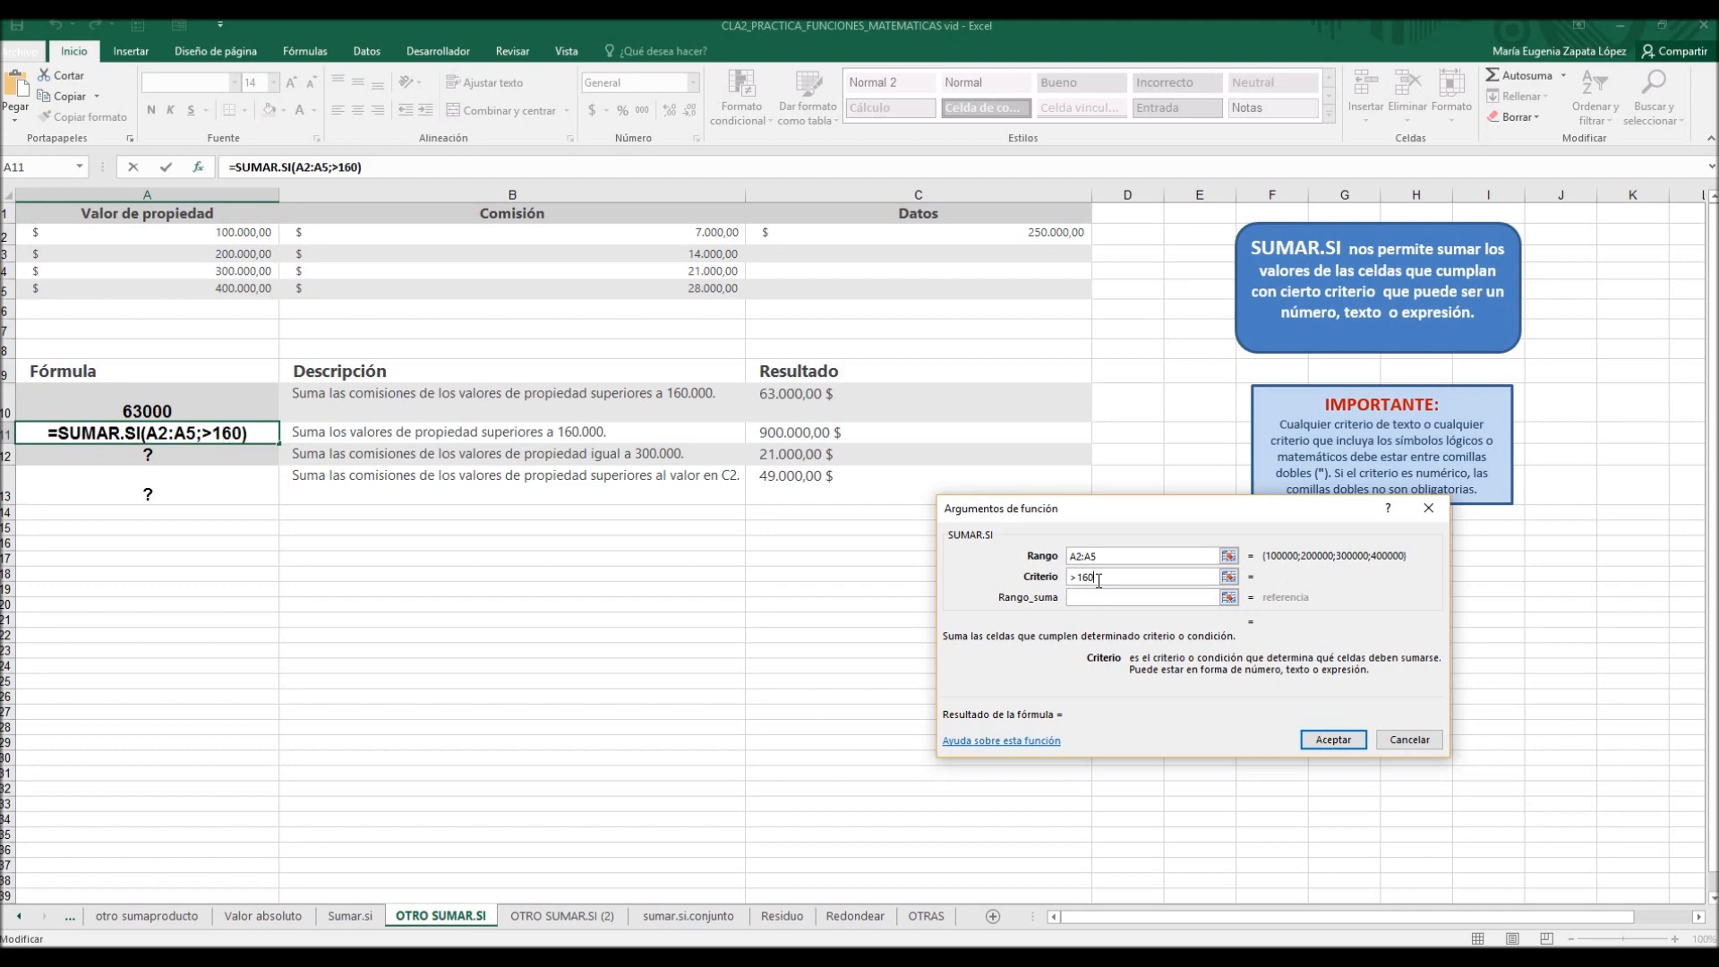
{"action": "type", "text": "000"}
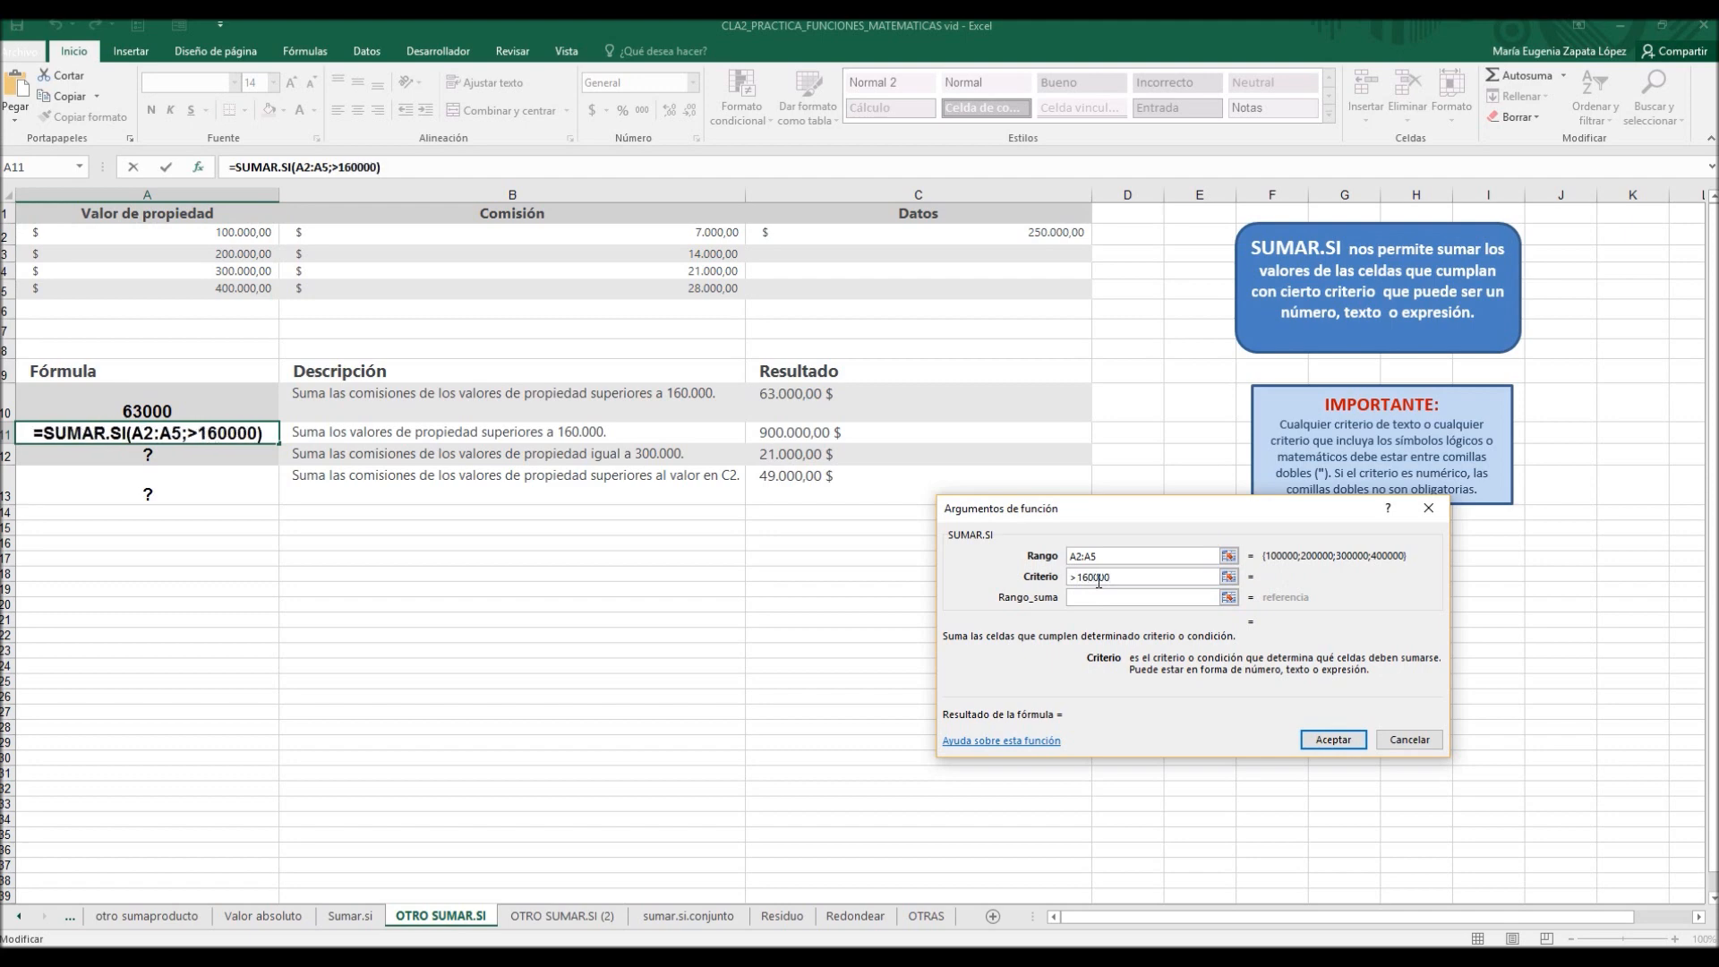
{"action": "left_click", "coordinate": [1099, 597]}
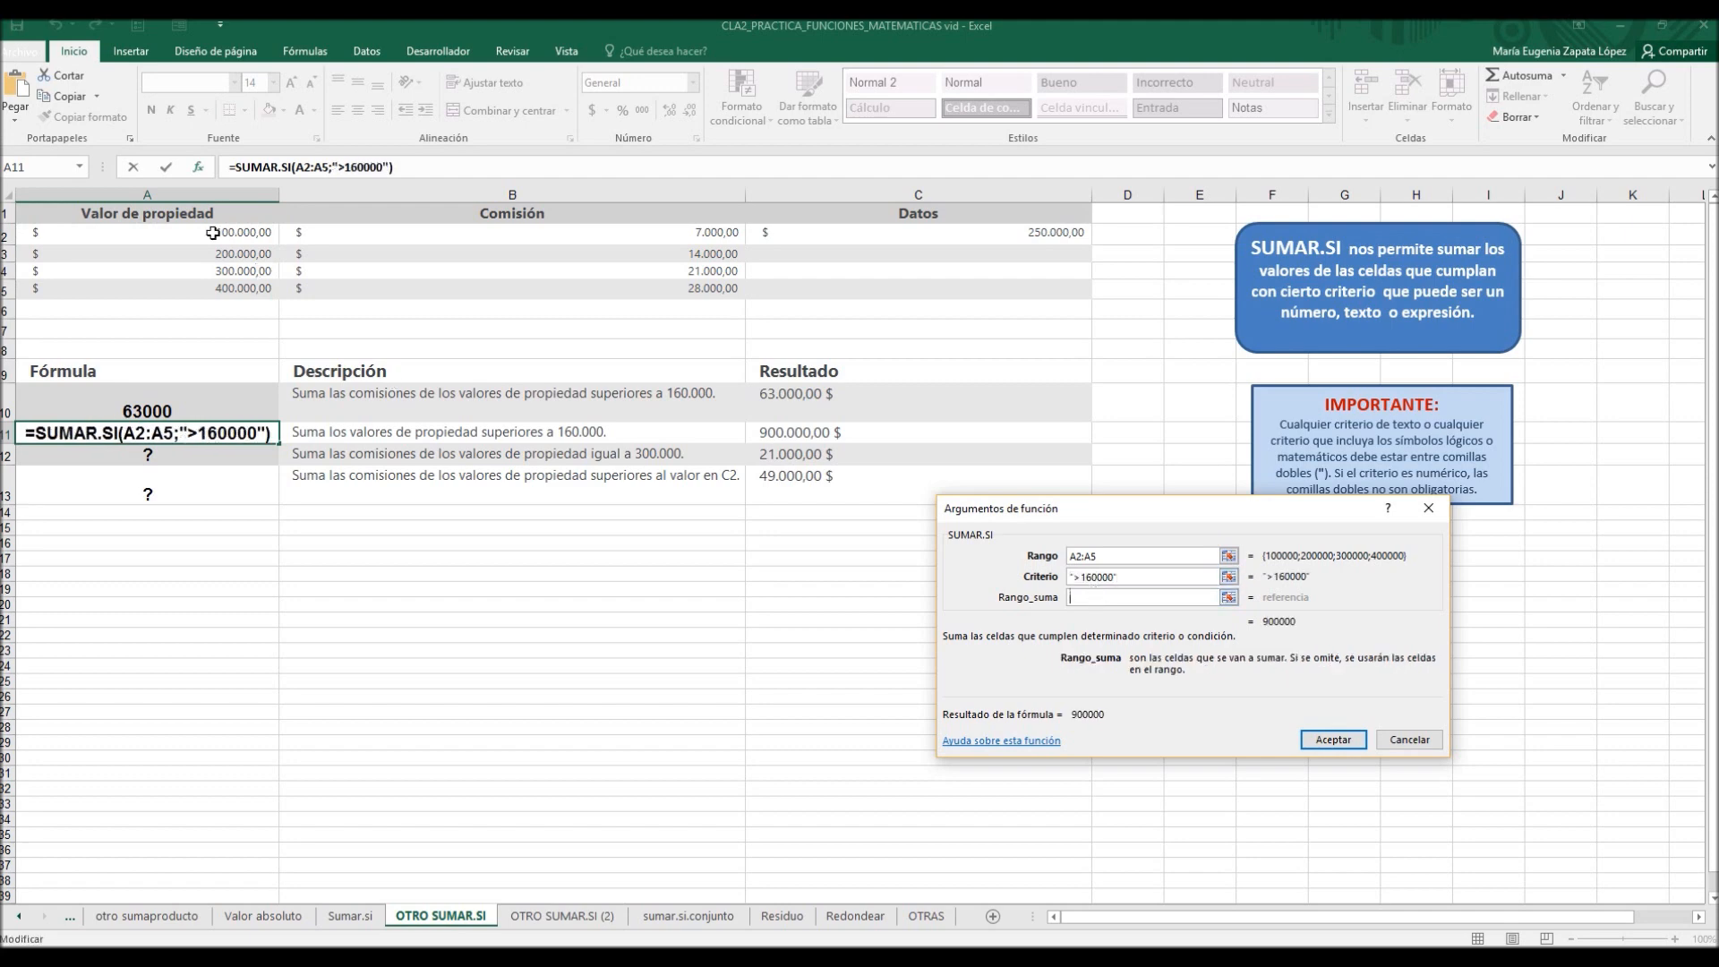
{"action": "left_click_drag", "start_coordinate": [212, 232], "coordinate": [212, 289]}
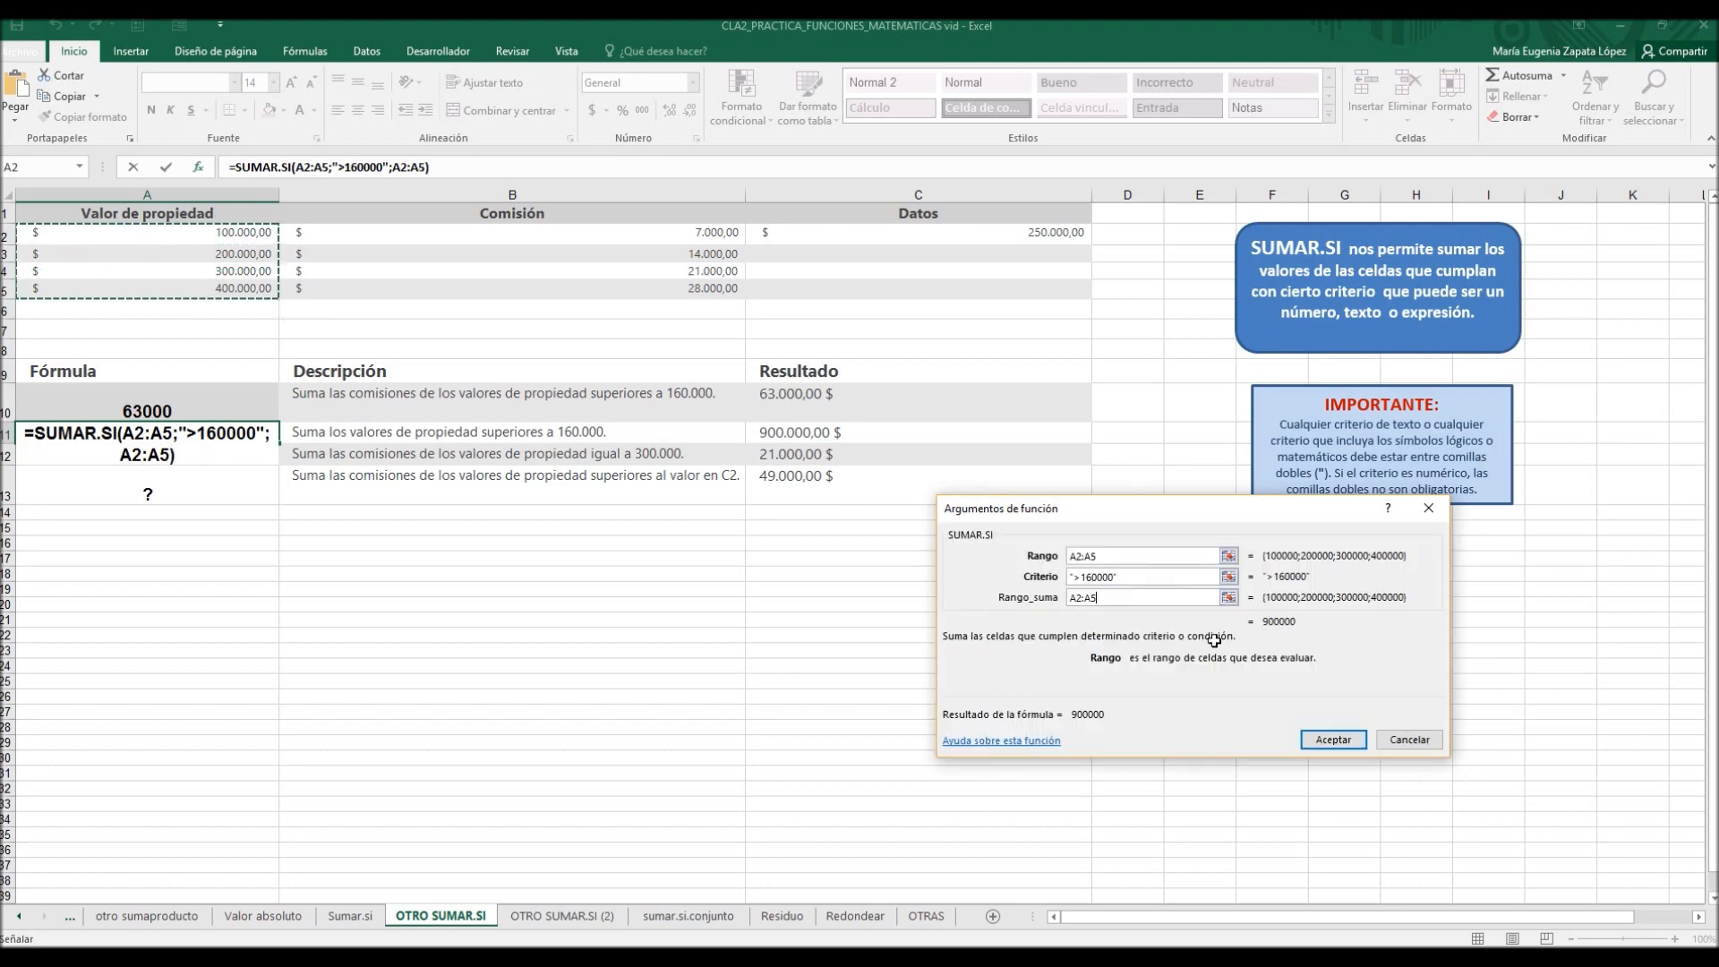
{"action": "left_click", "coordinate": [1324, 743]}
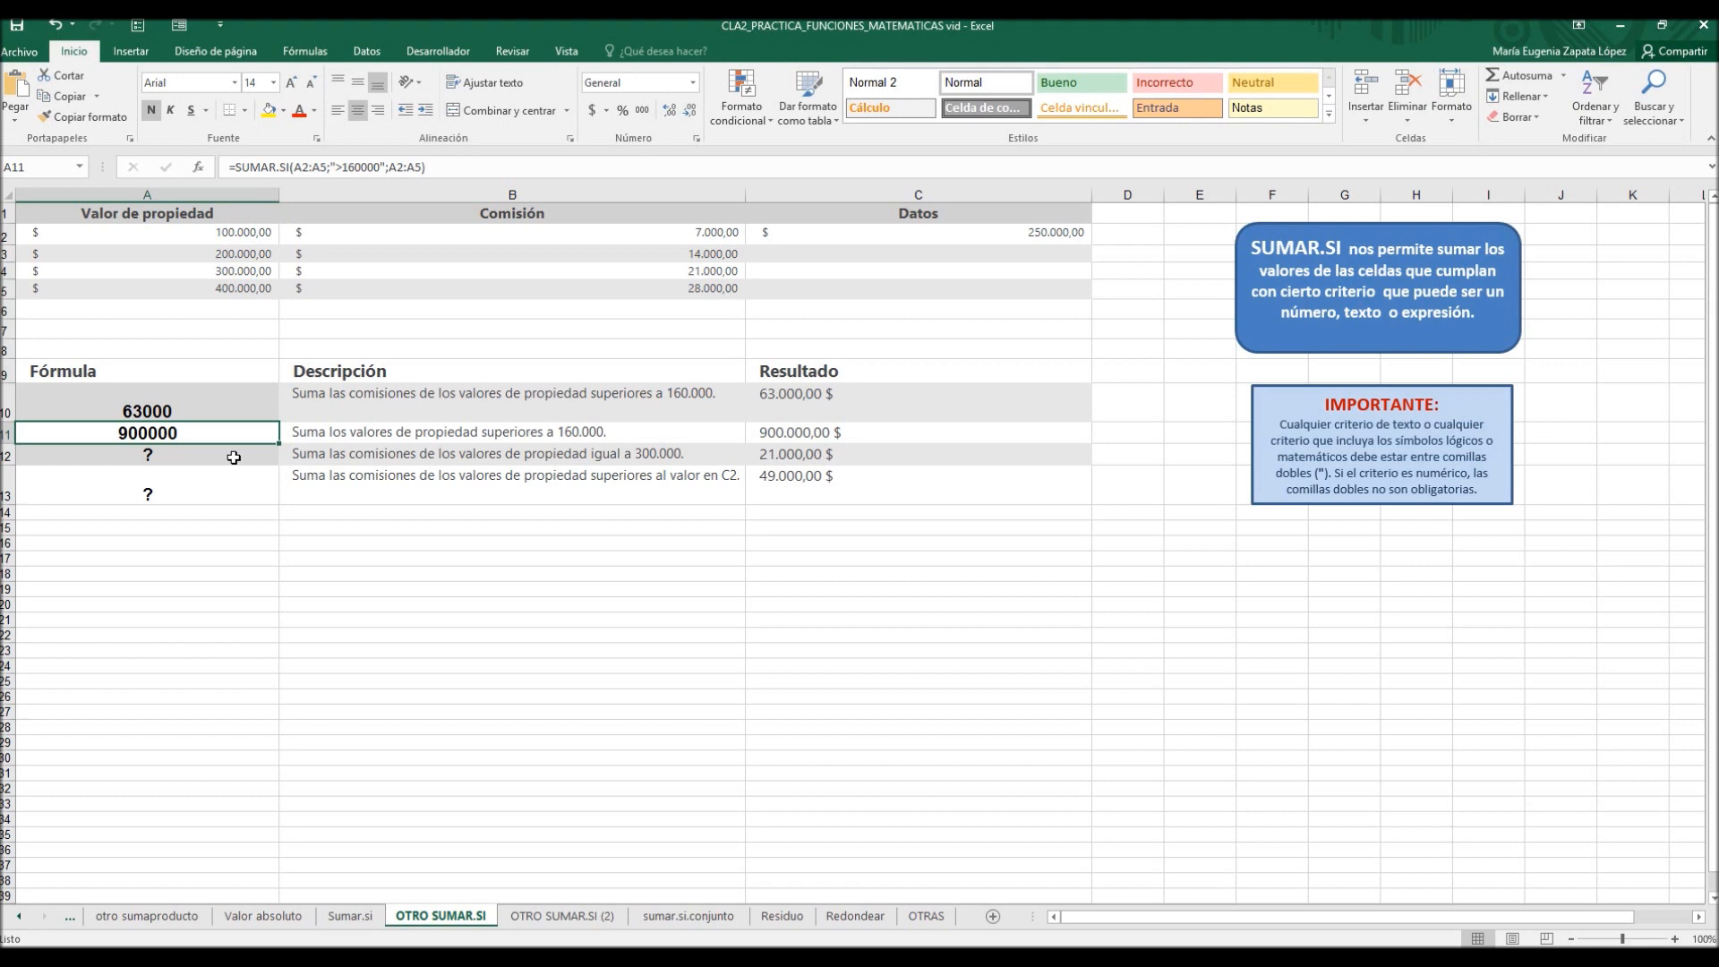
Step: Start a SUMAR.SI formula in cell A12 through its function arguments, with range A2:A5 and criterion =300000
{"action": "left_click", "coordinate": [233, 457]}
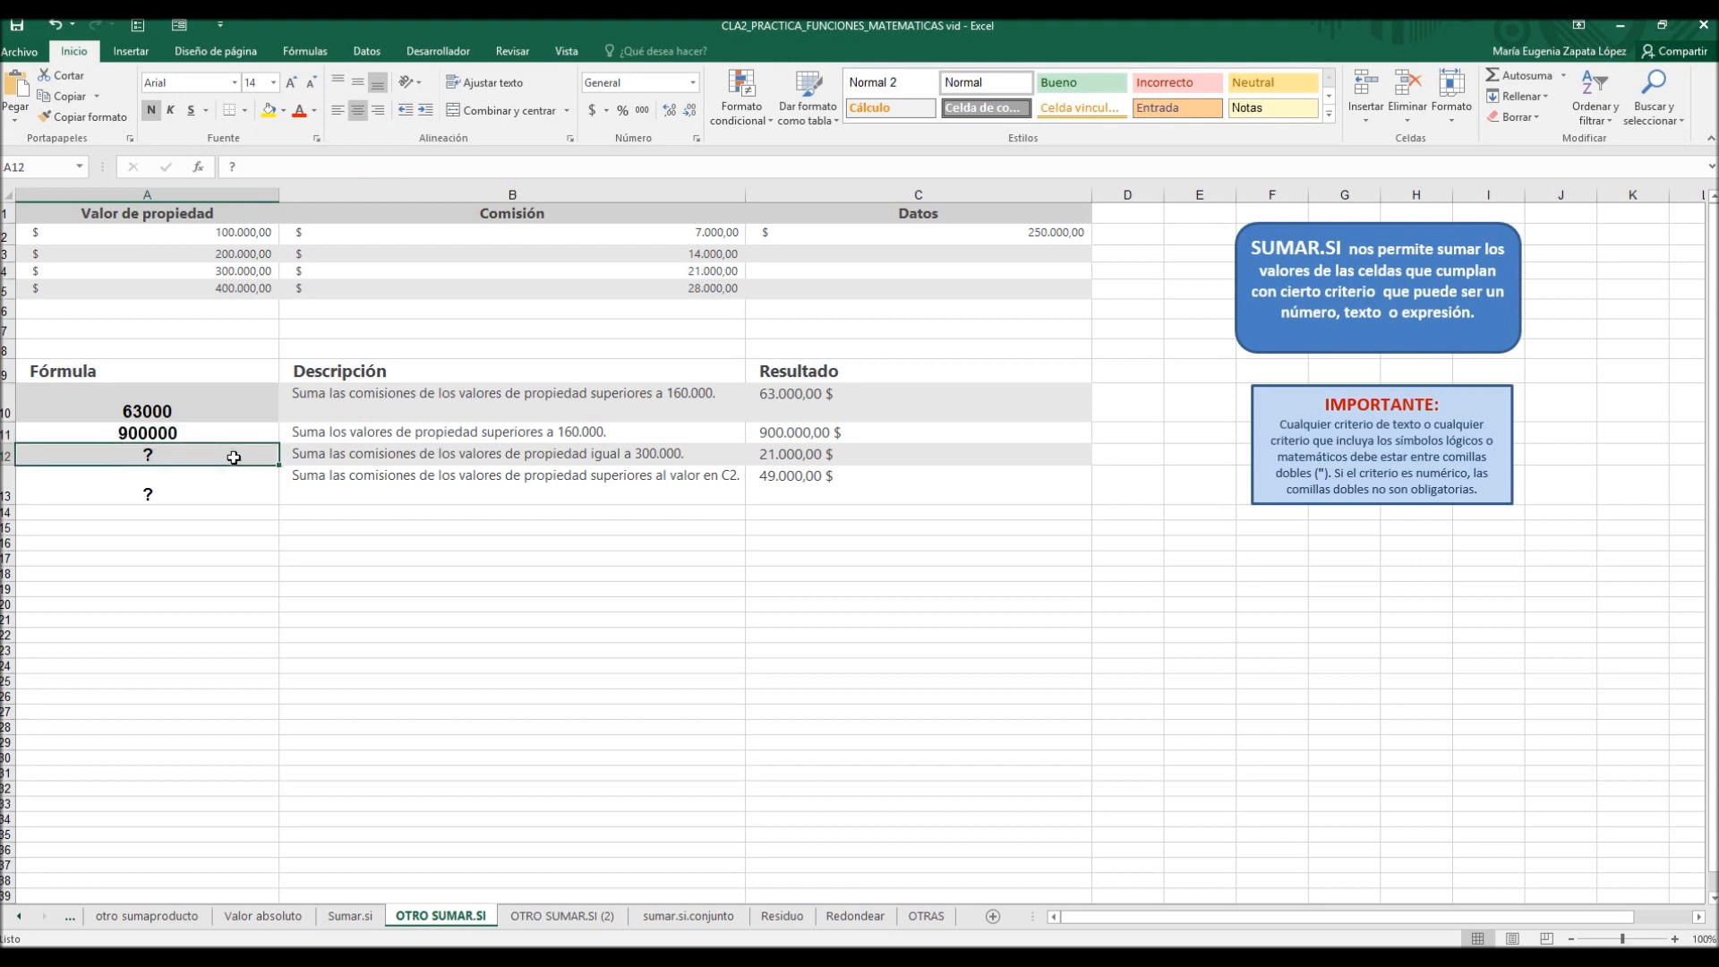
{"action": "type", "text": "=sumar.si("}
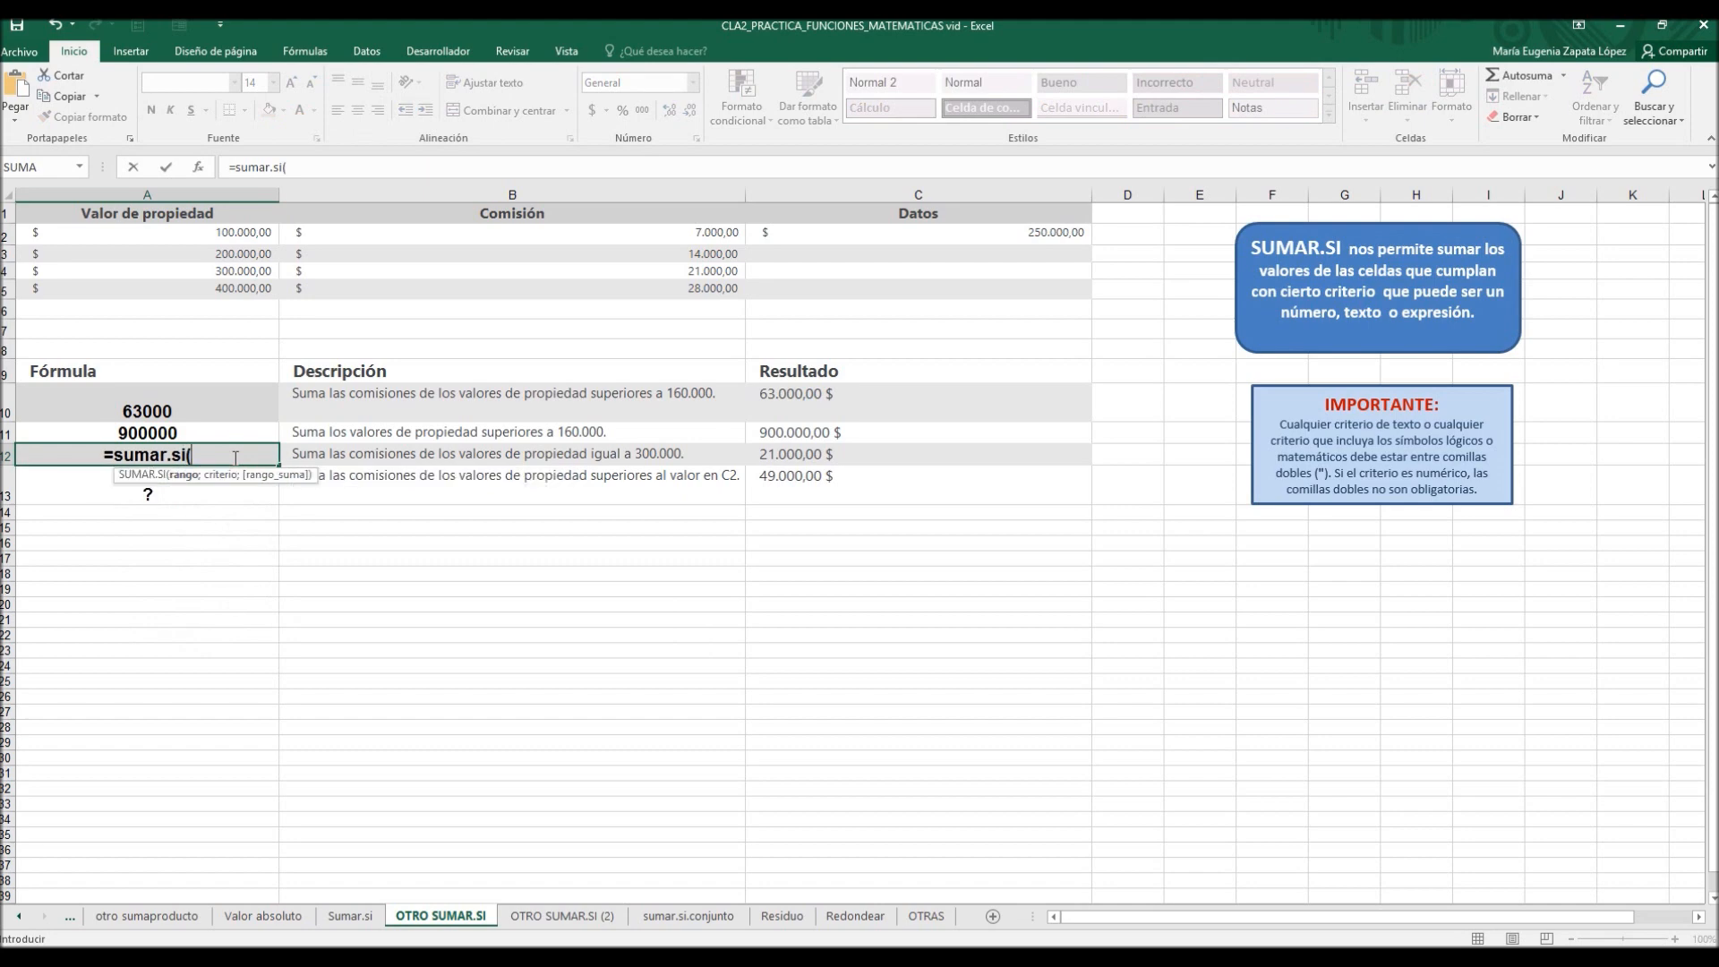
{"action": "left_click", "coordinate": [194, 168]}
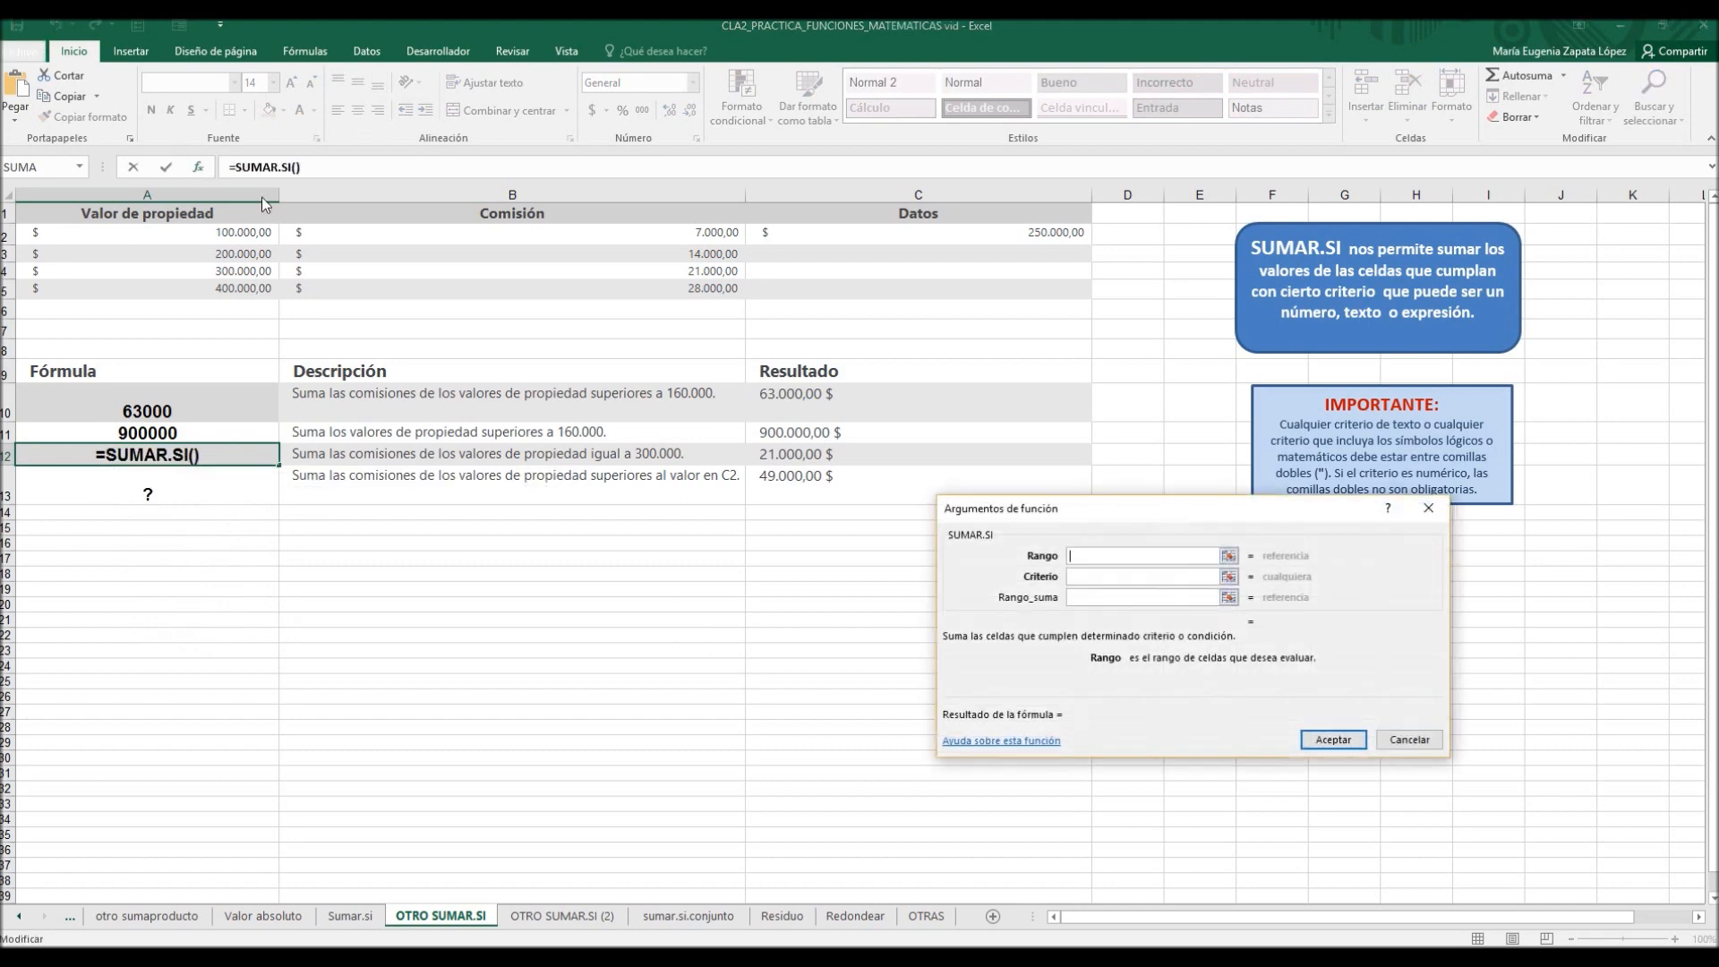
{"action": "left_click_drag", "start_coordinate": [202, 231], "coordinate": [219, 288]}
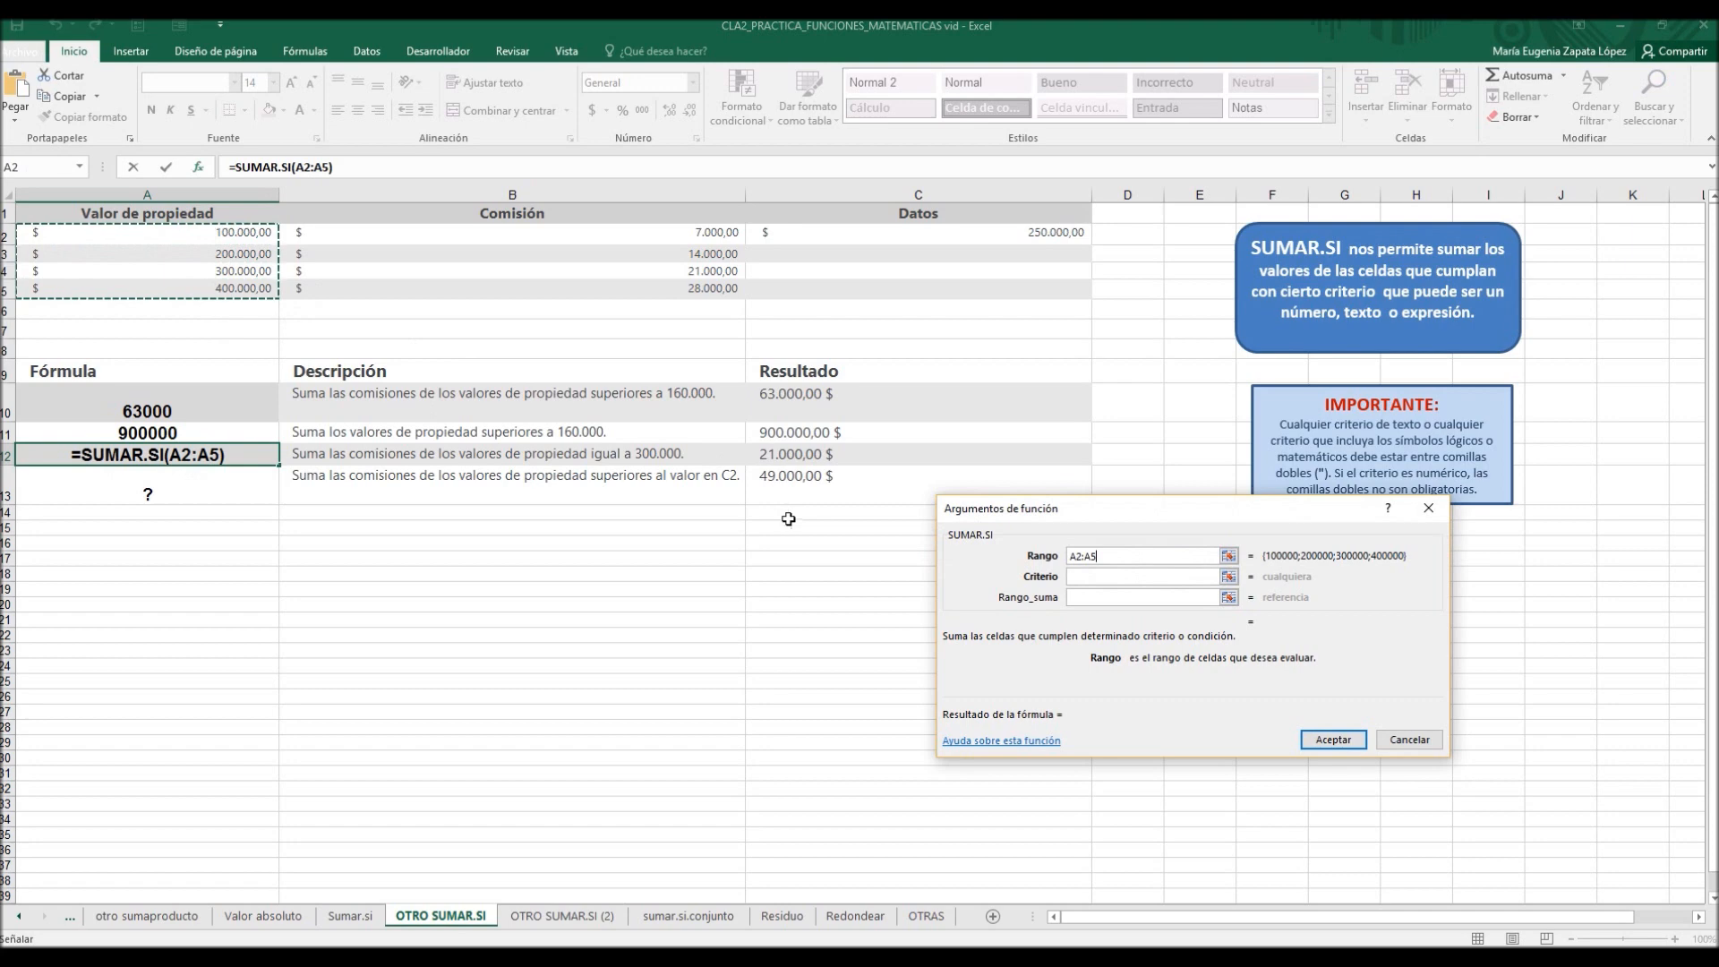
{"action": "left_click", "coordinate": [1086, 581]}
{"action": "type", "text": "=3"}
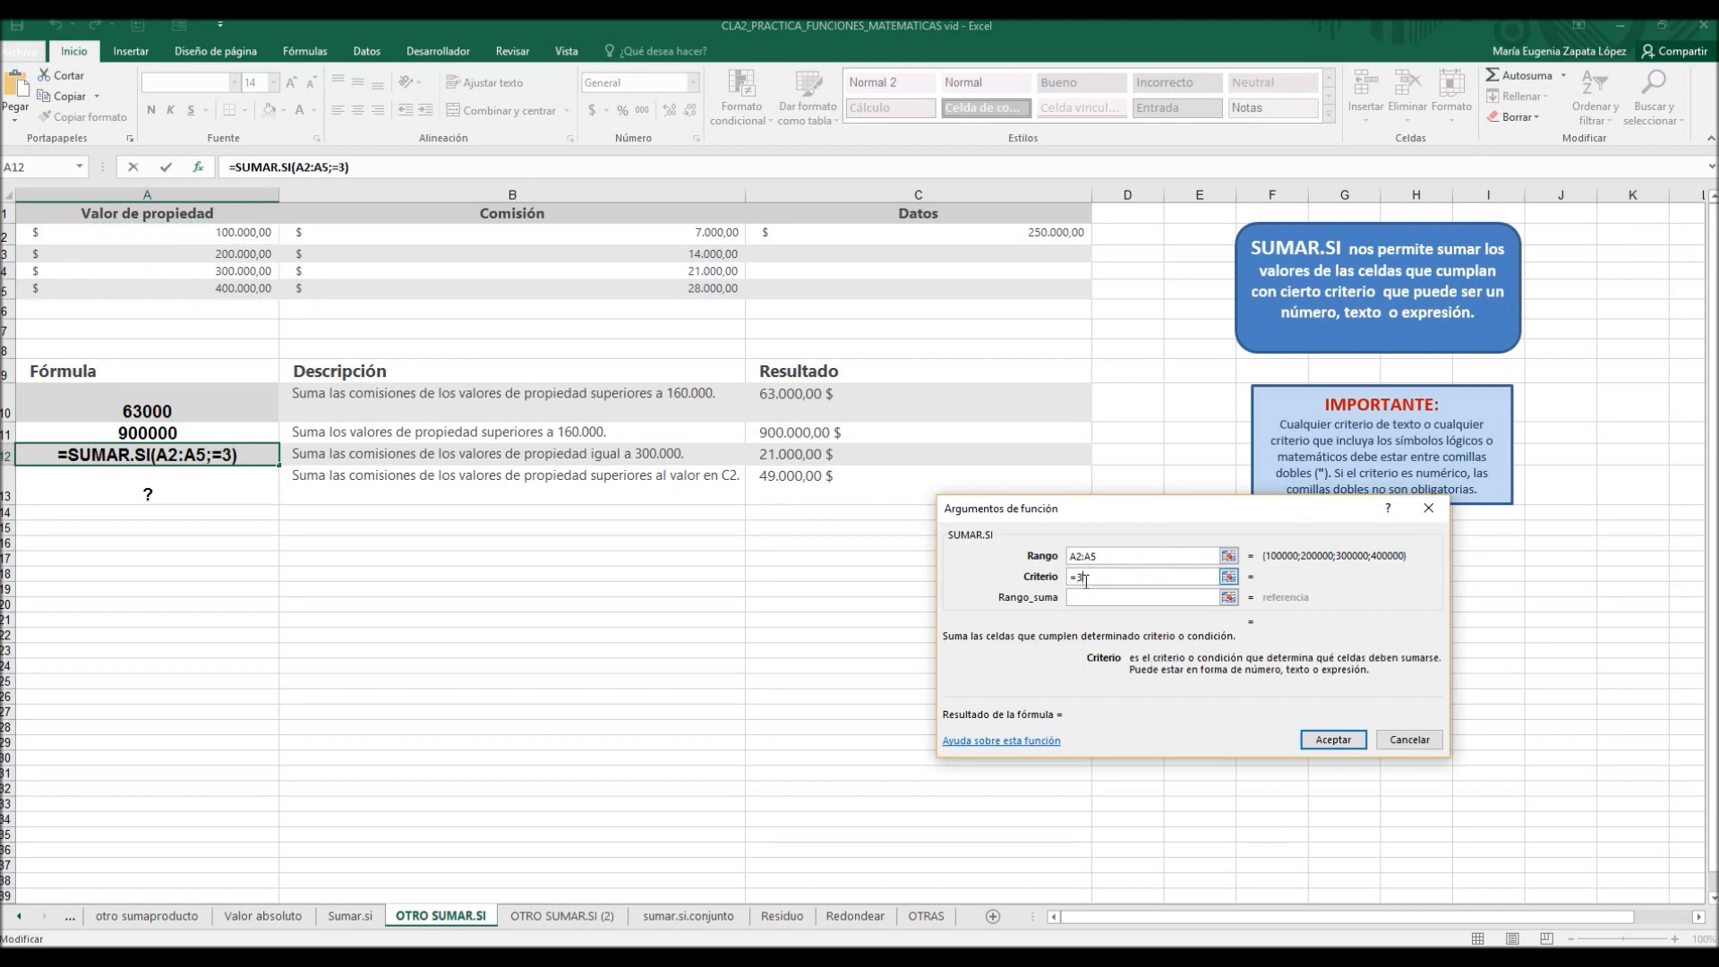
{"action": "type", "text": "00000"}
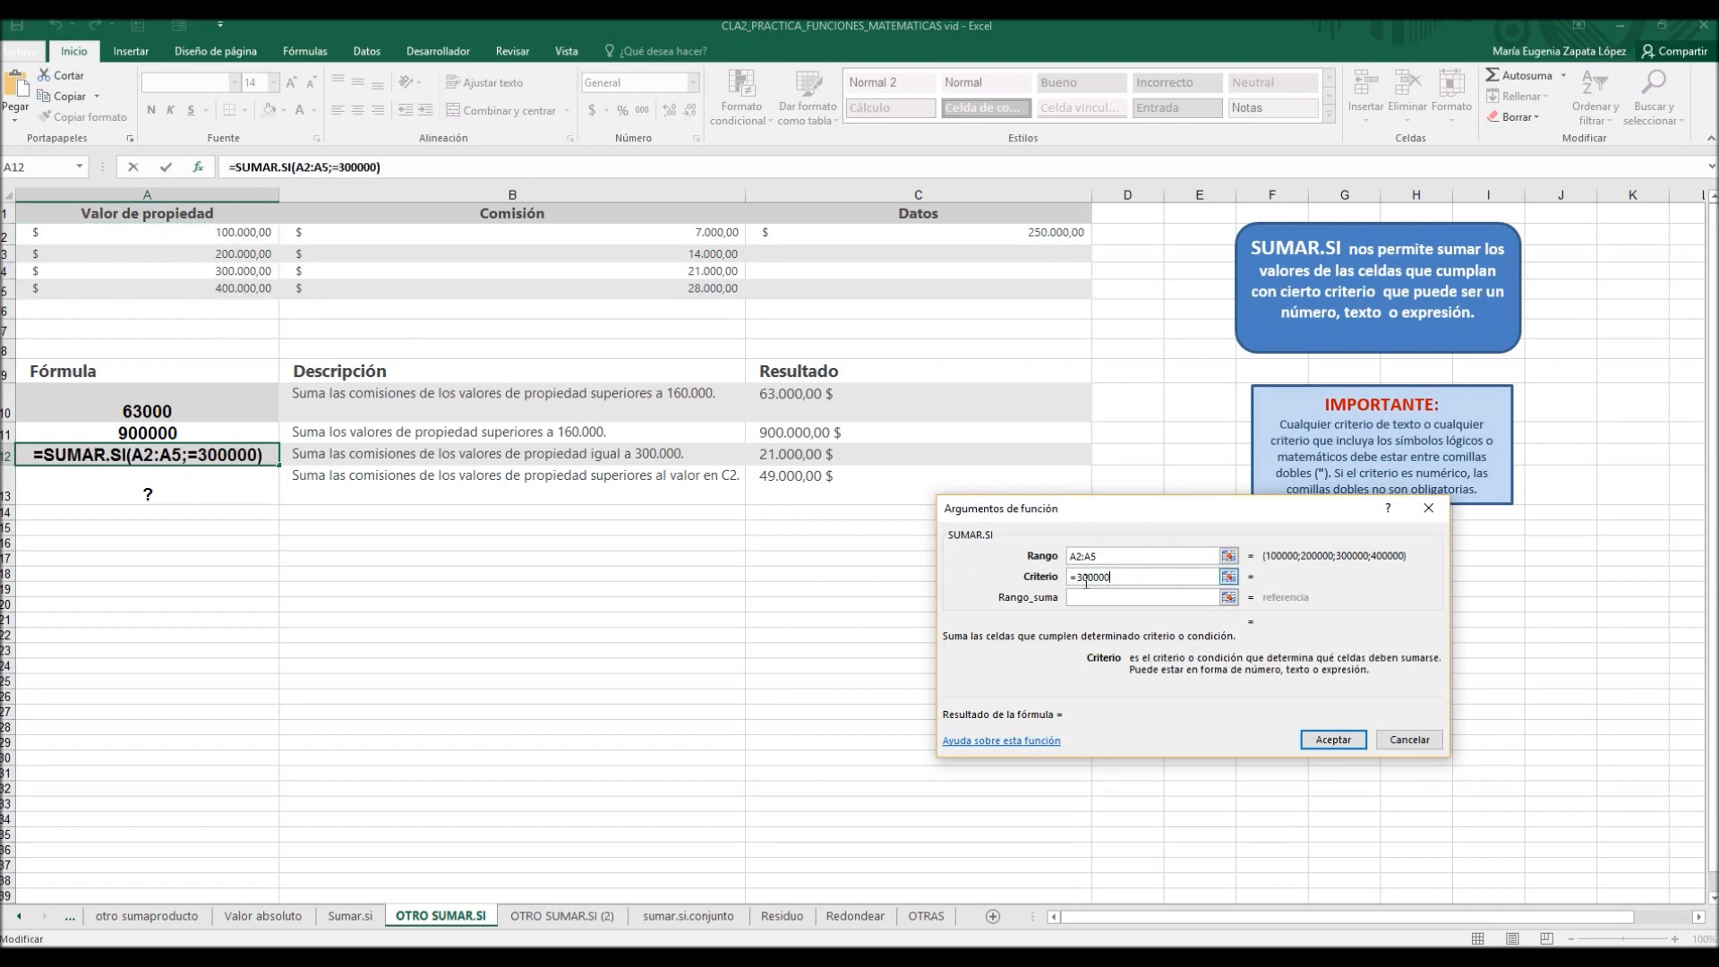
{"action": "left_click", "coordinate": [1087, 596]}
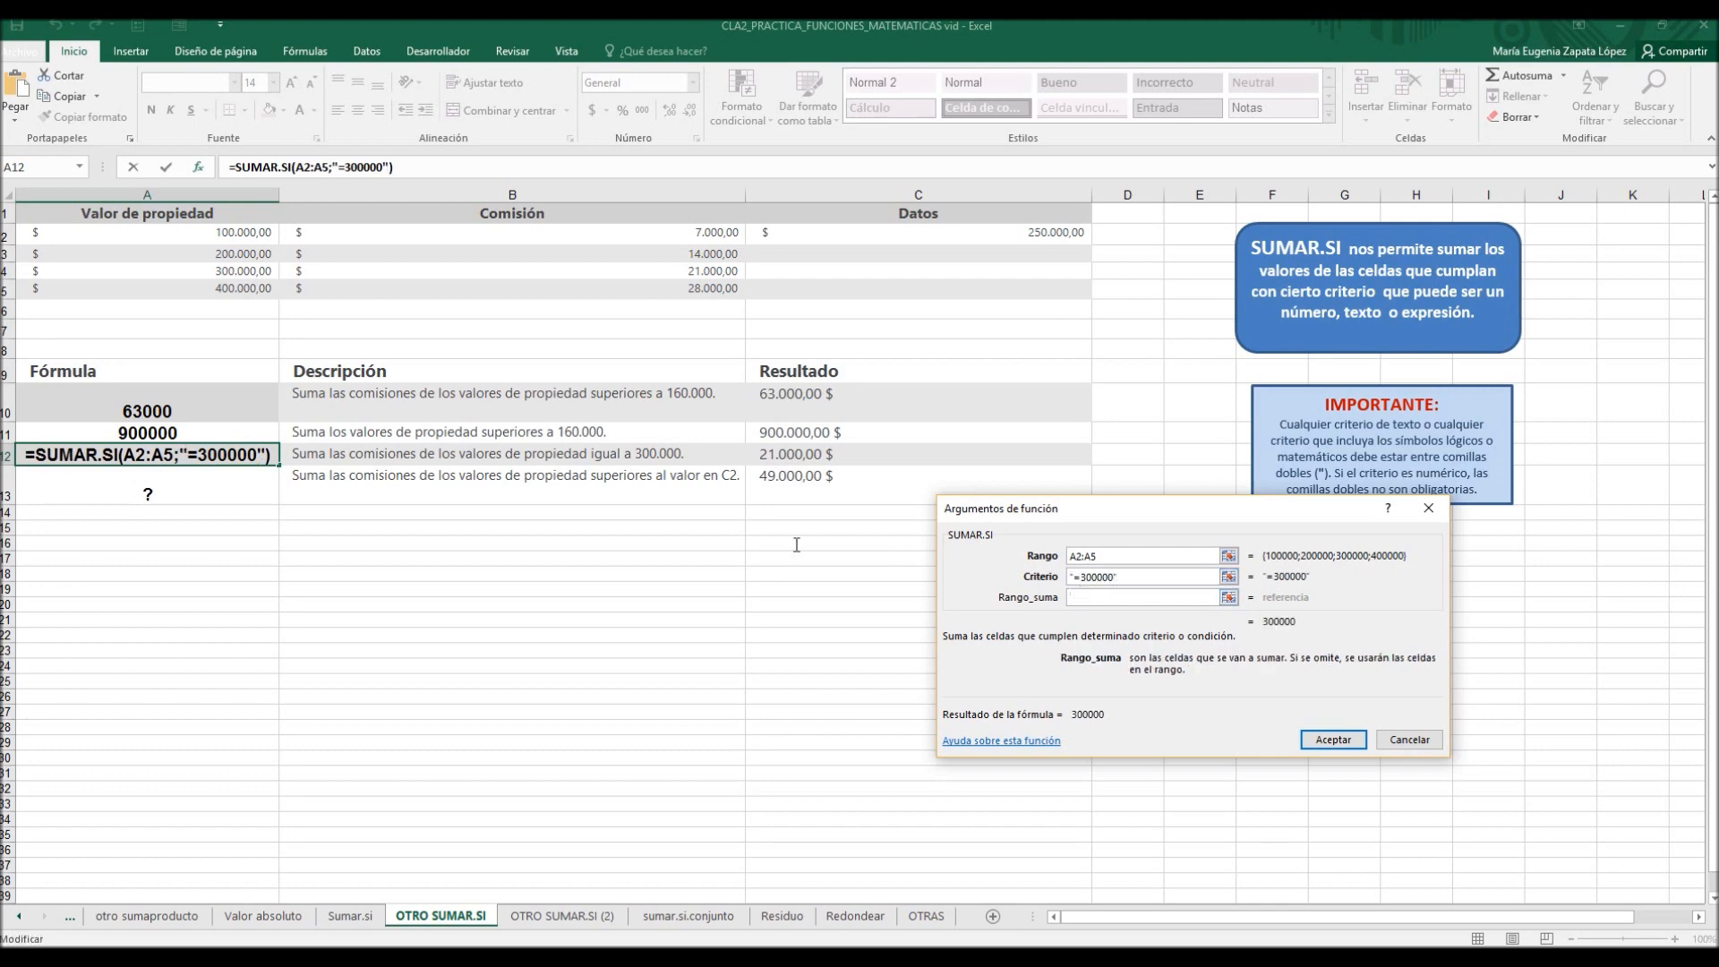
{"action": "left_click_drag", "start_coordinate": [234, 236], "coordinate": [234, 288]}
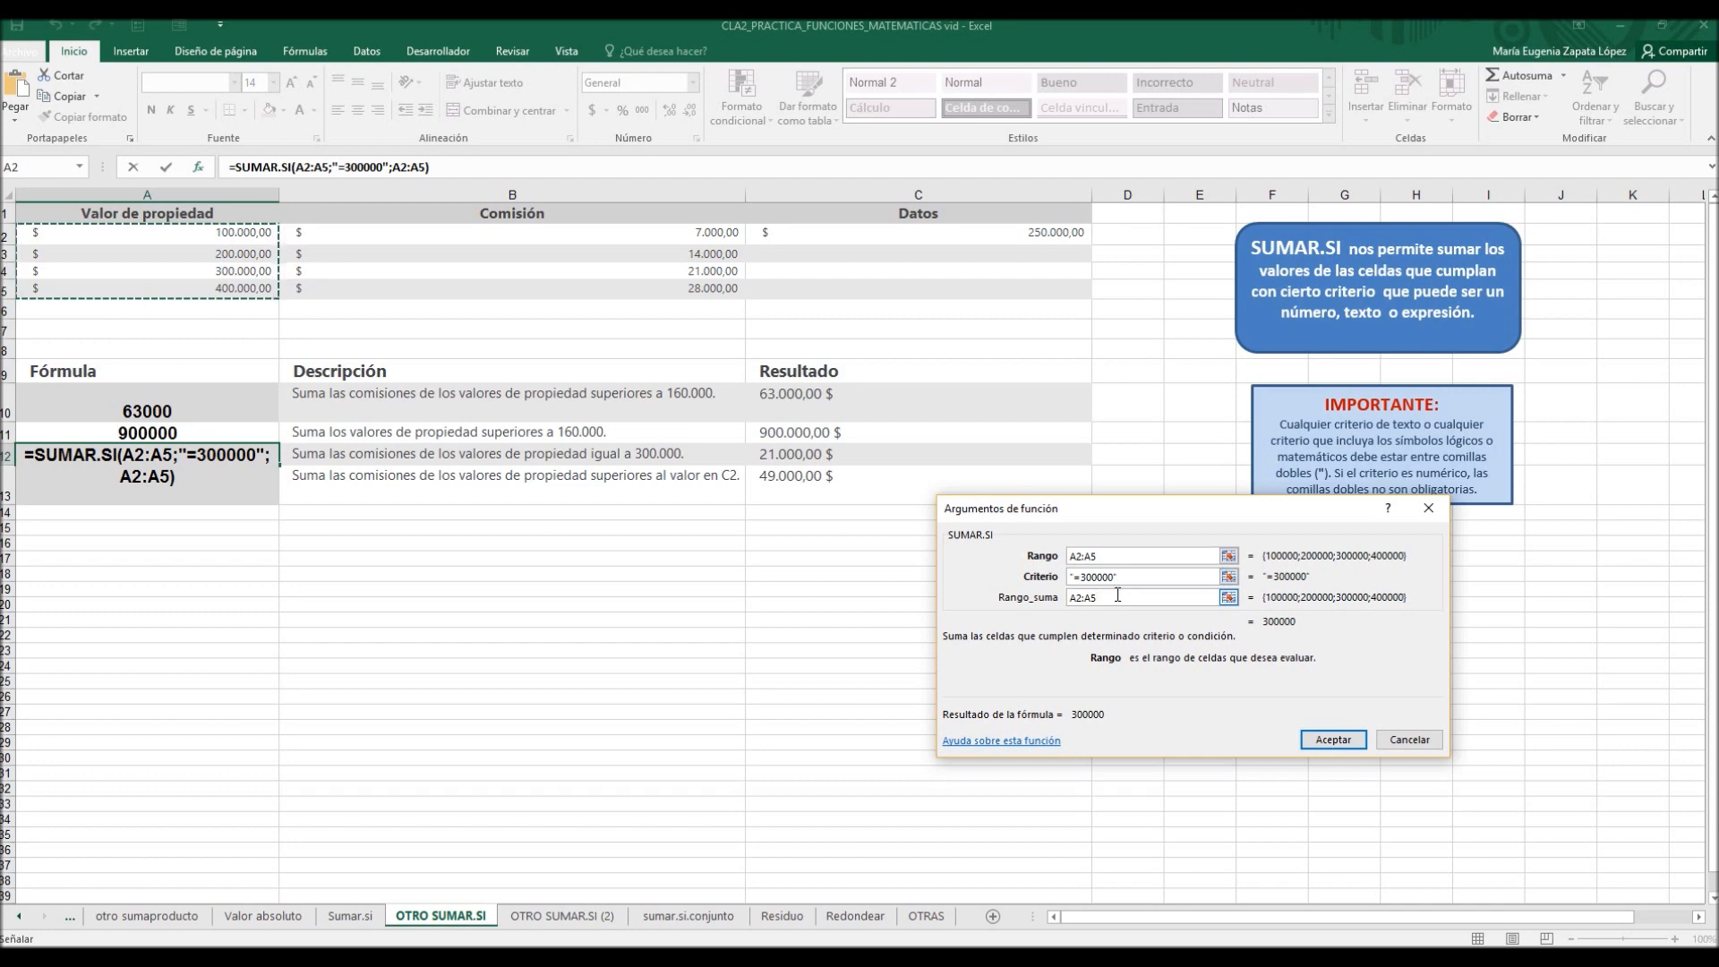
{"action": "key", "text": "BackSpace"}
{"action": "key", "text": "BackSpace"}
{"action": "key", "text": "BackSpace"}
{"action": "key", "text": "BackSpace"}
{"action": "key", "text": "BackSpace"}
Step: Set the sum range of the A12 formula to the commissions in B2:B5 and accept the function arguments
{"action": "left_click_drag", "start_coordinate": [572, 233], "coordinate": [571, 280]}
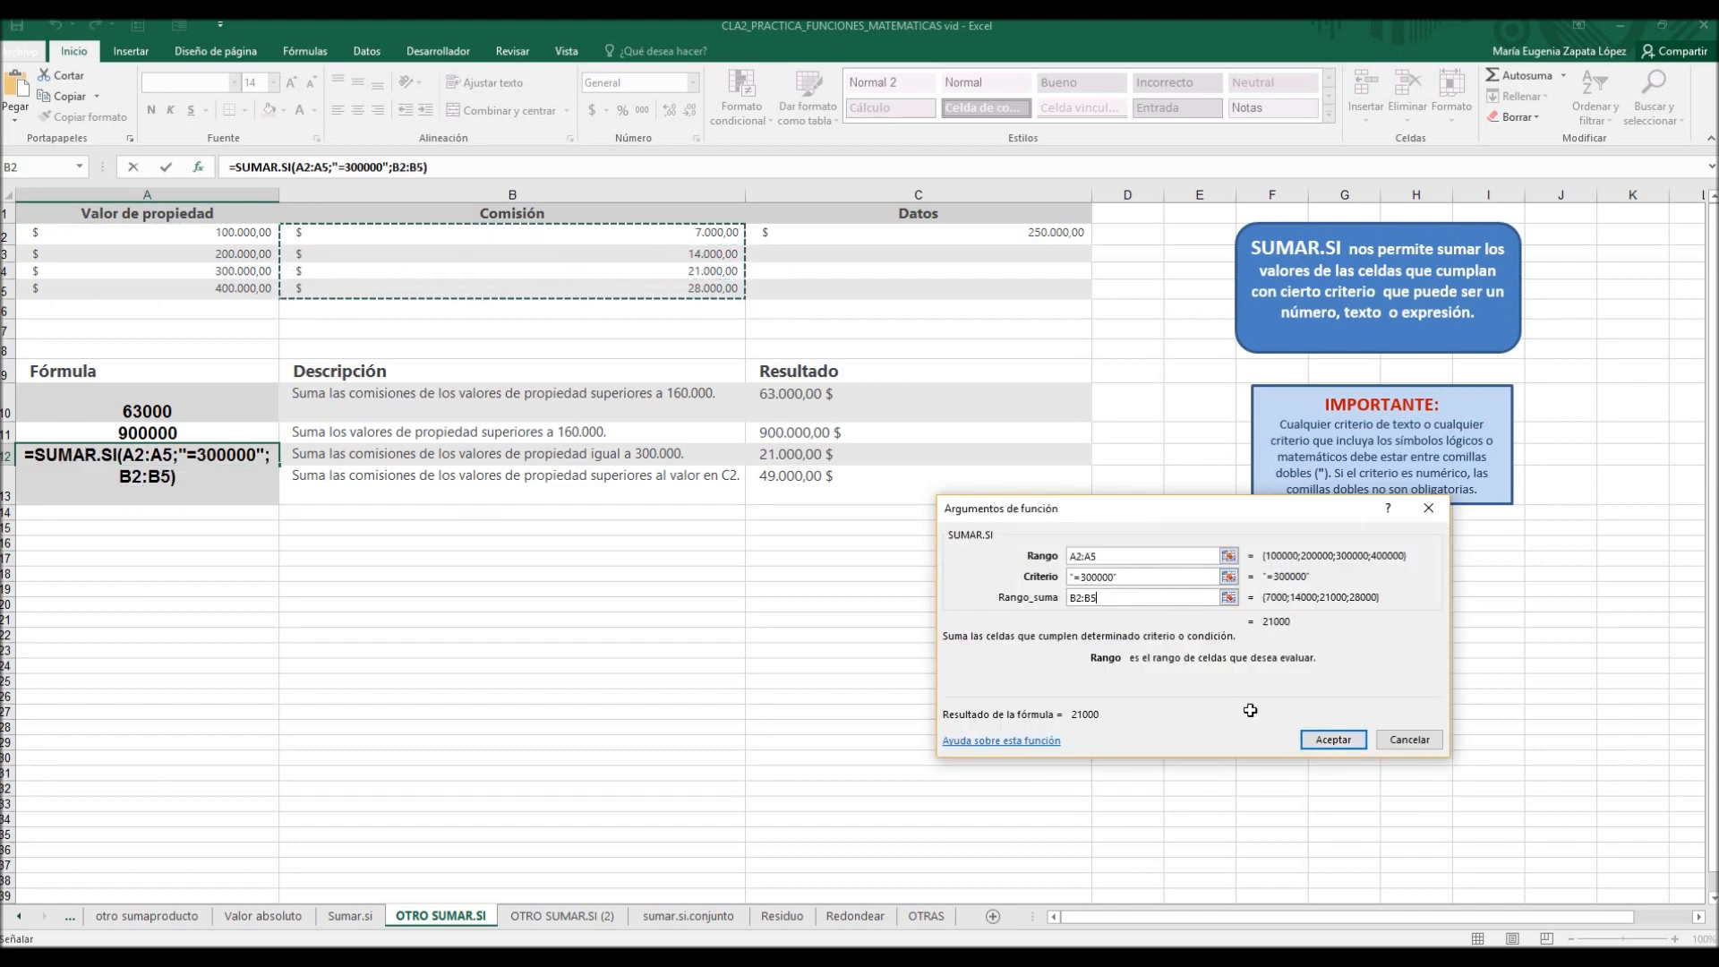
{"action": "left_click", "coordinate": [1332, 740]}
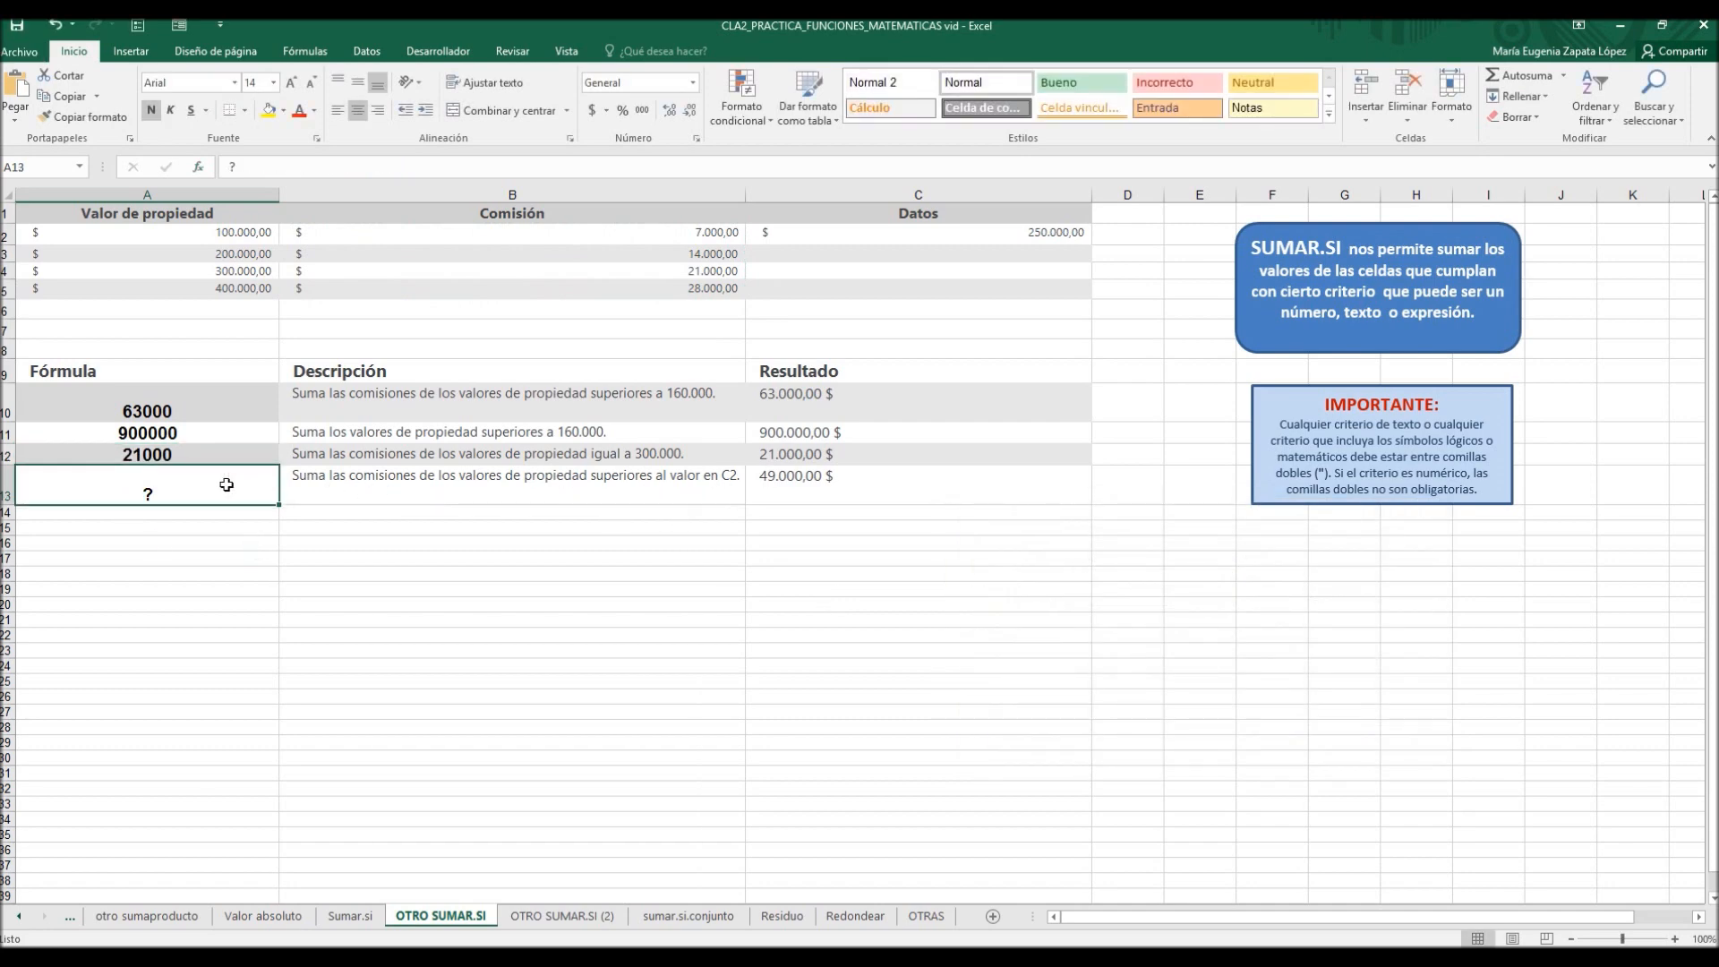
Step: Start a SUMAR.SI formula in cell A13 through its function arguments, with range A2:A5, criterion >C2 and sum range B2:B5
{"action": "type", "text": "=sumar.si("}
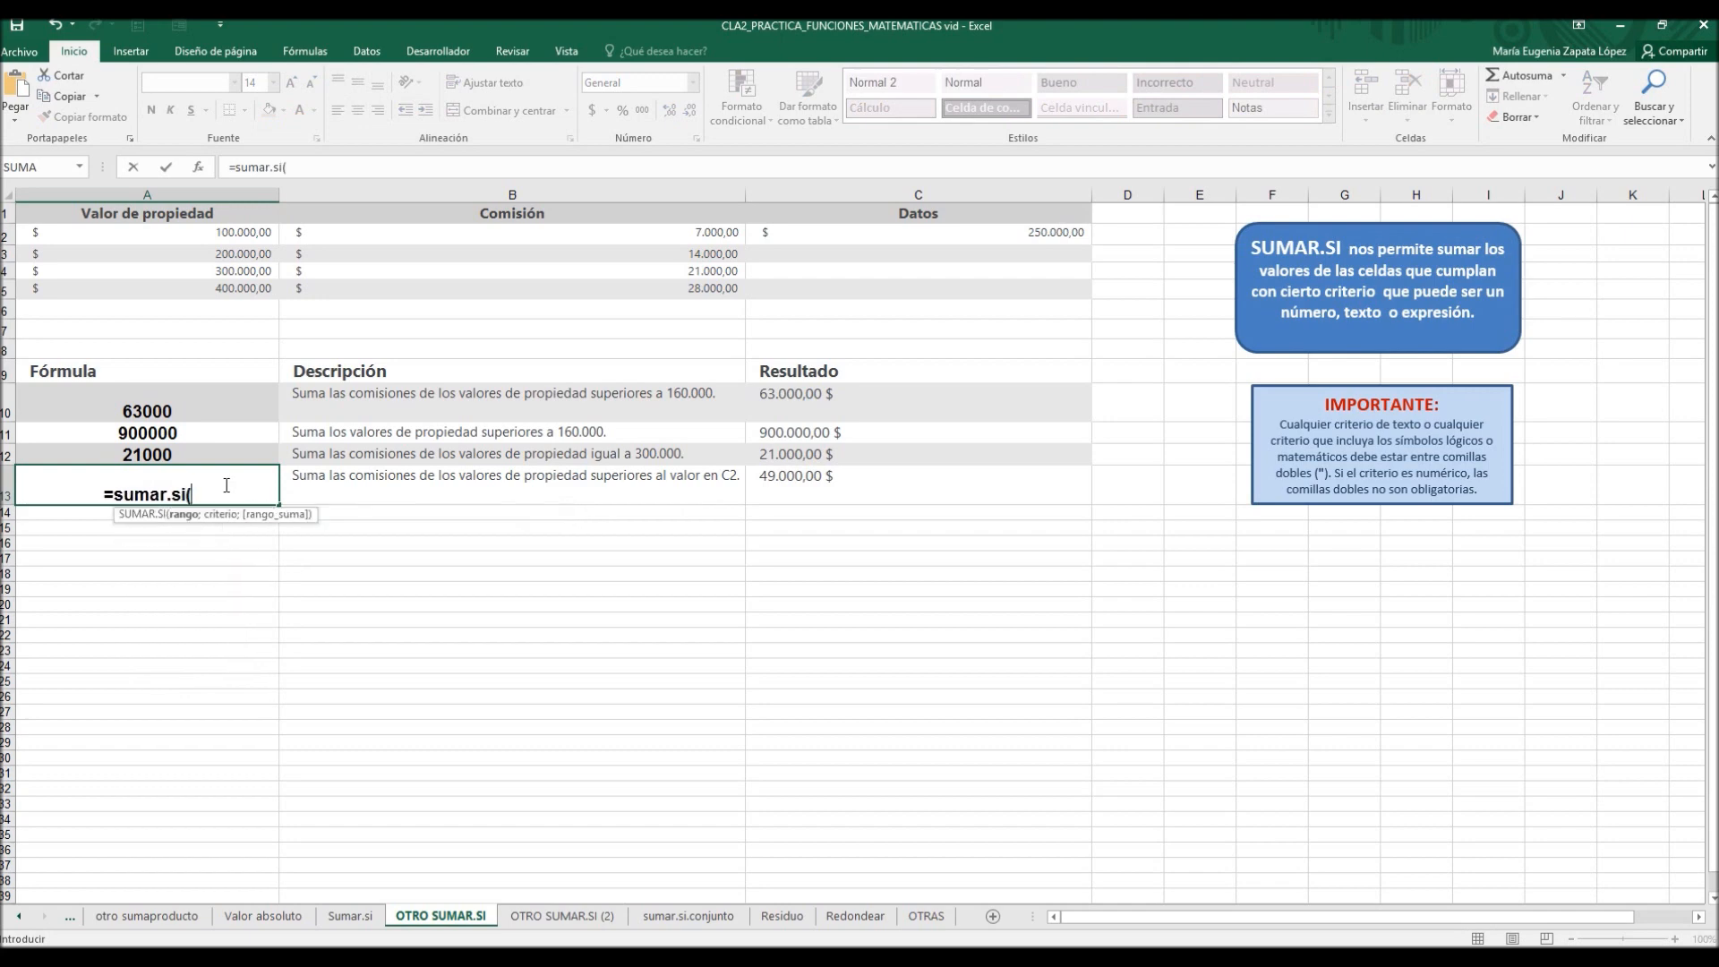
{"action": "left_click", "coordinate": [198, 167]}
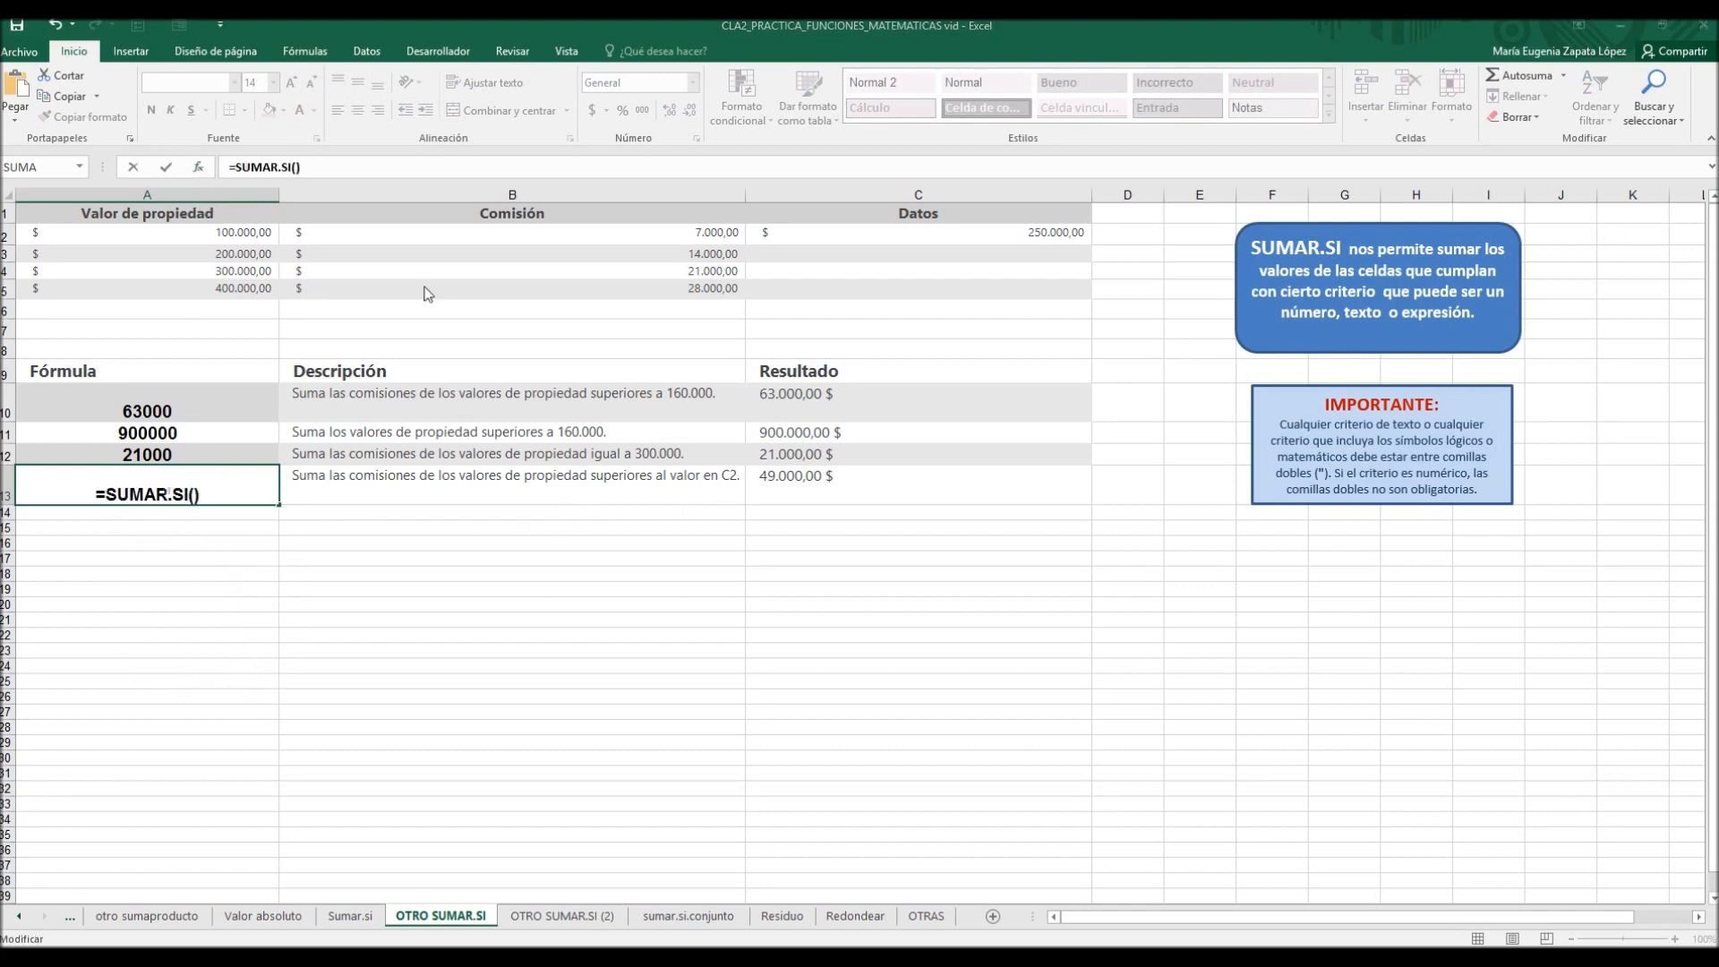
{"action": "left_click_drag", "start_coordinate": [246, 231], "coordinate": [238, 289]}
{"action": "left_click", "coordinate": [1084, 578]}
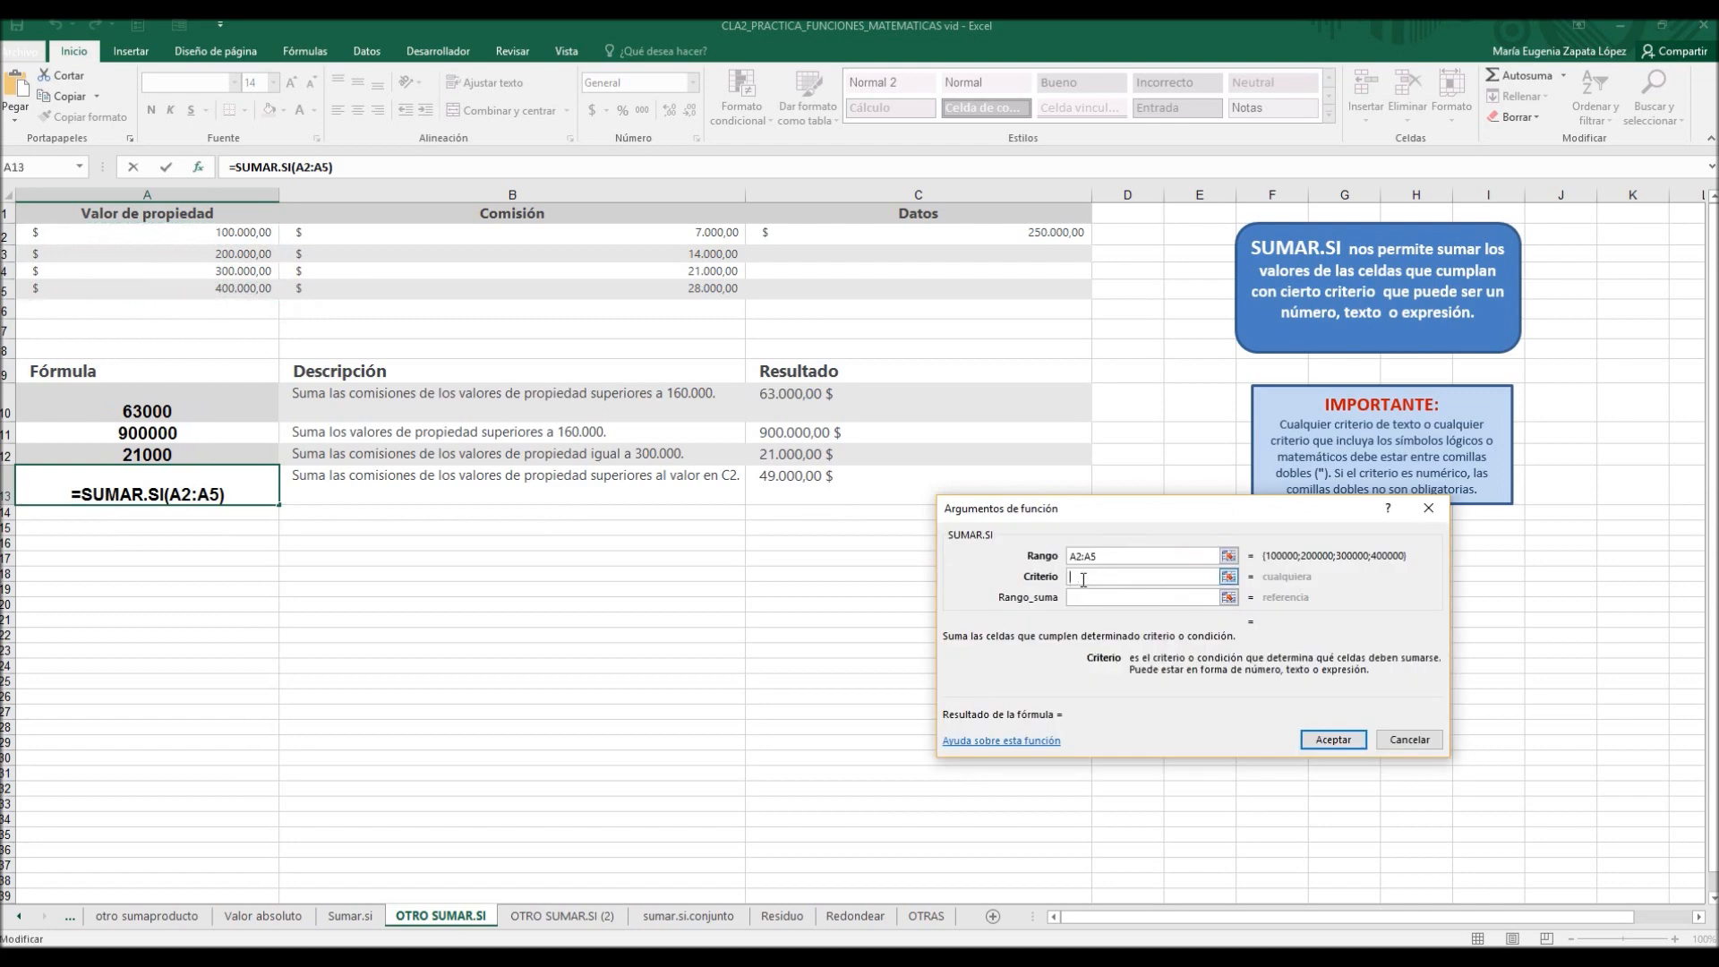
{"action": "type", "text": ">C2"}
{"action": "left_click", "coordinate": [1013, 240]}
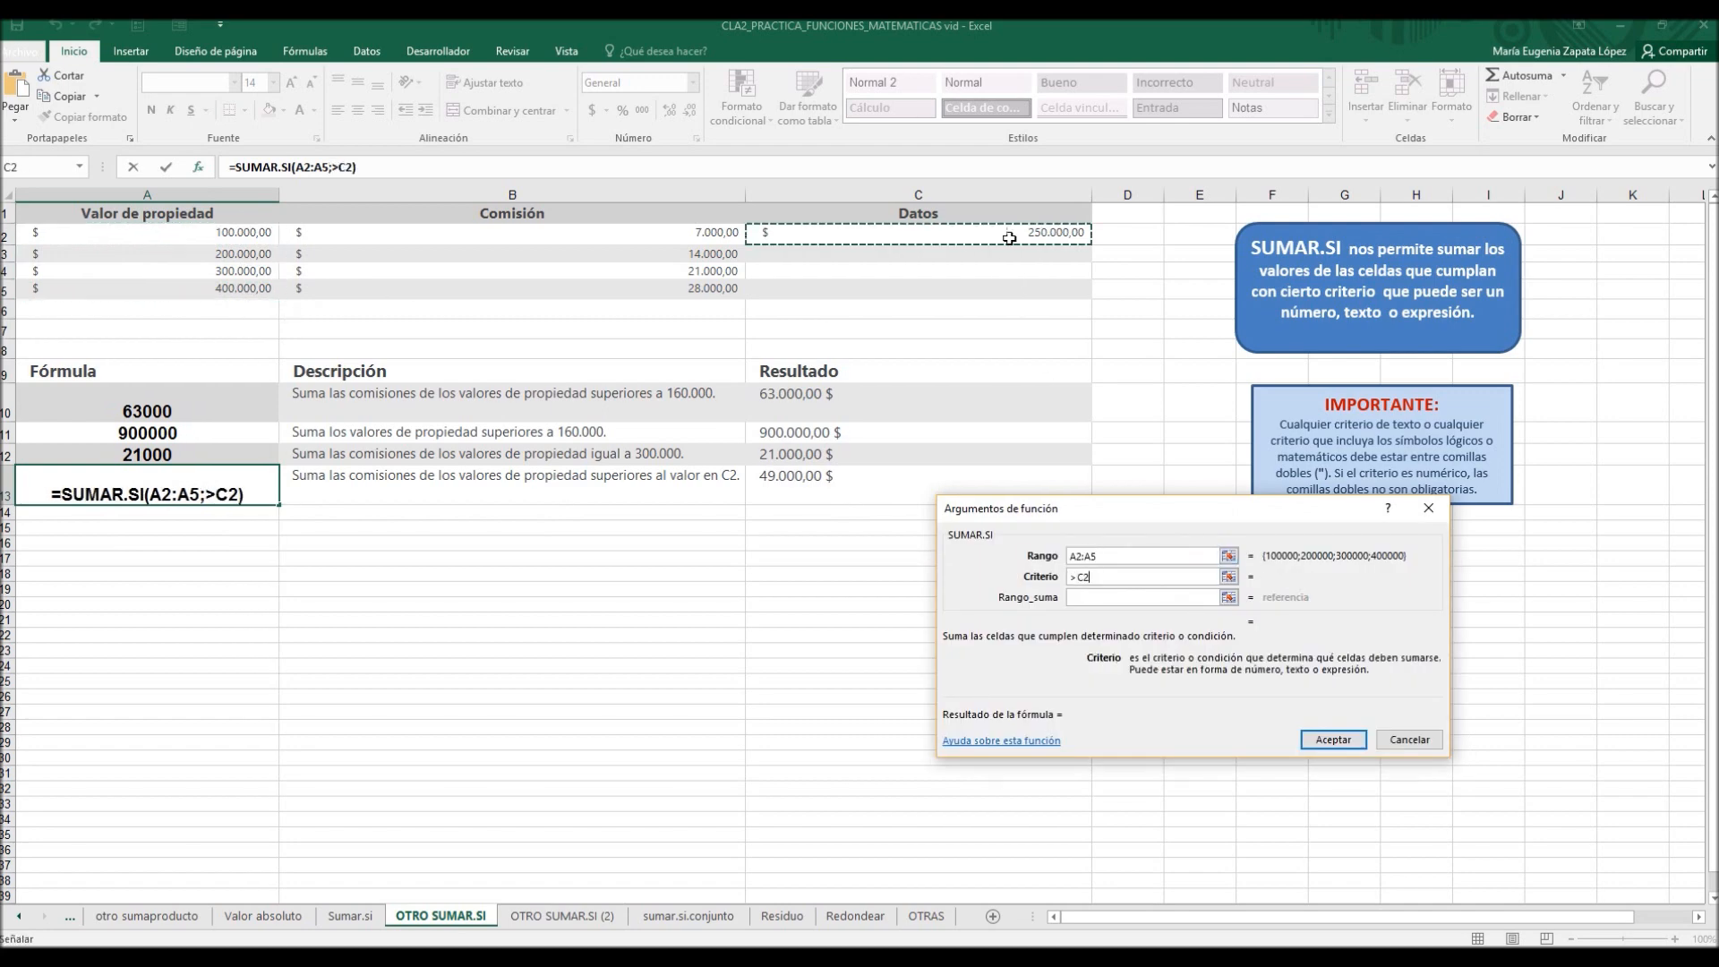
{"action": "left_click", "coordinate": [1104, 598]}
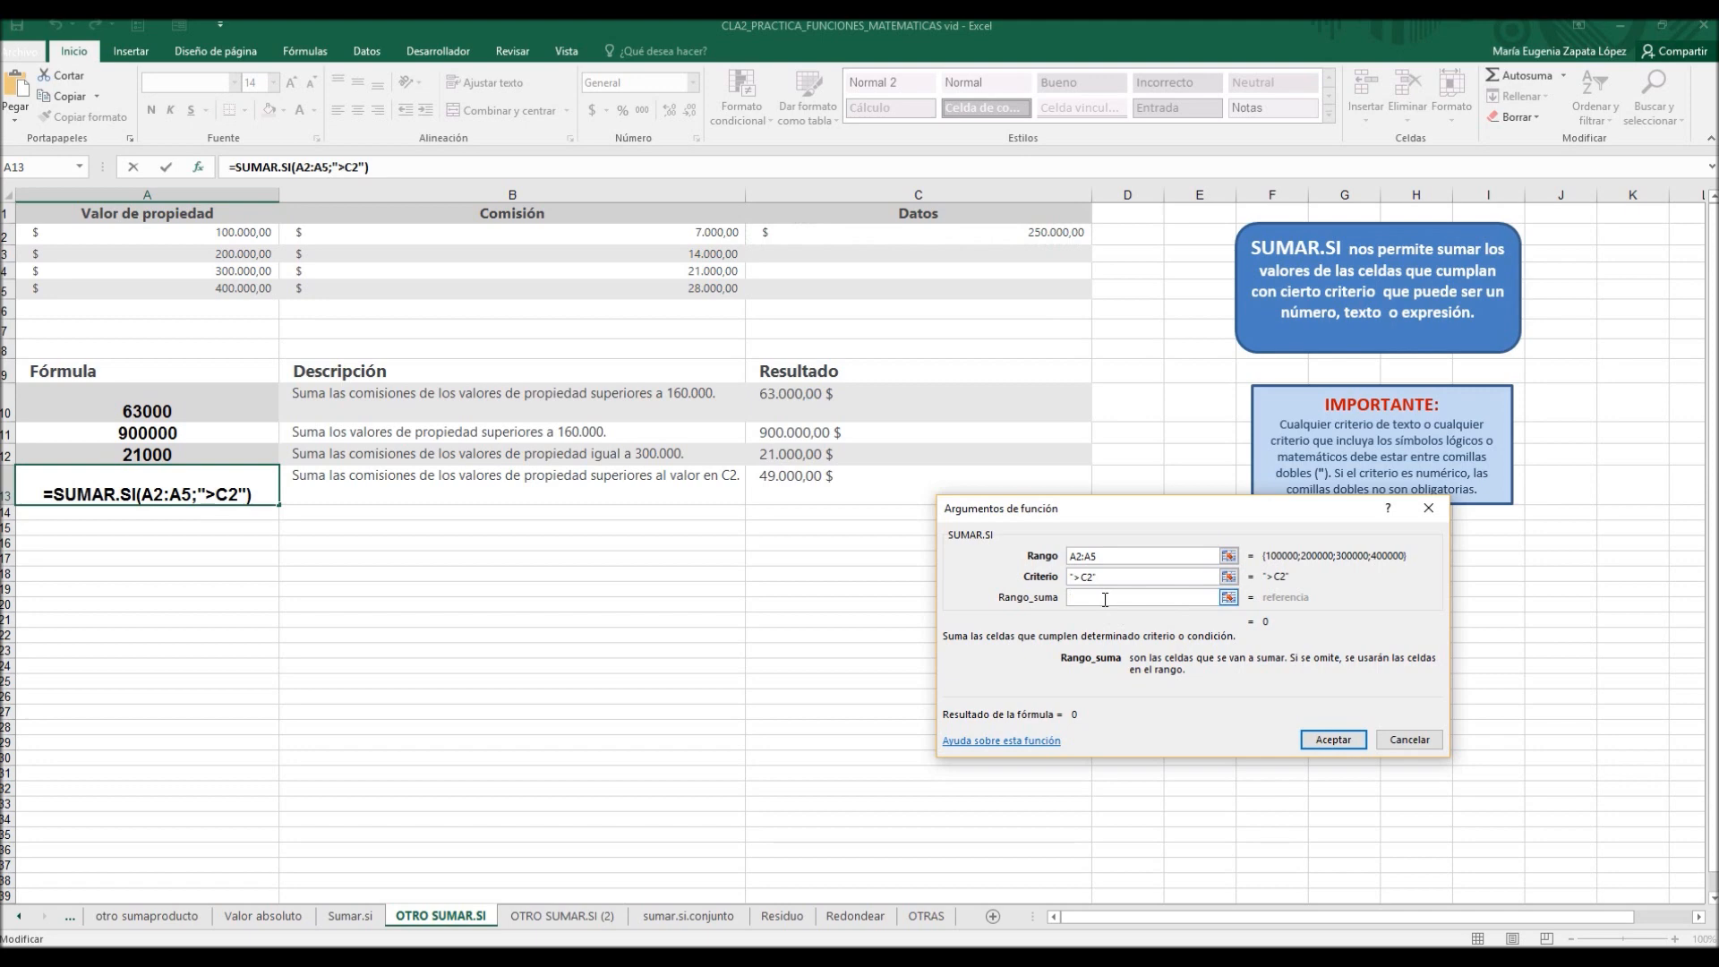
{"action": "left_click_drag", "start_coordinate": [480, 235], "coordinate": [483, 289]}
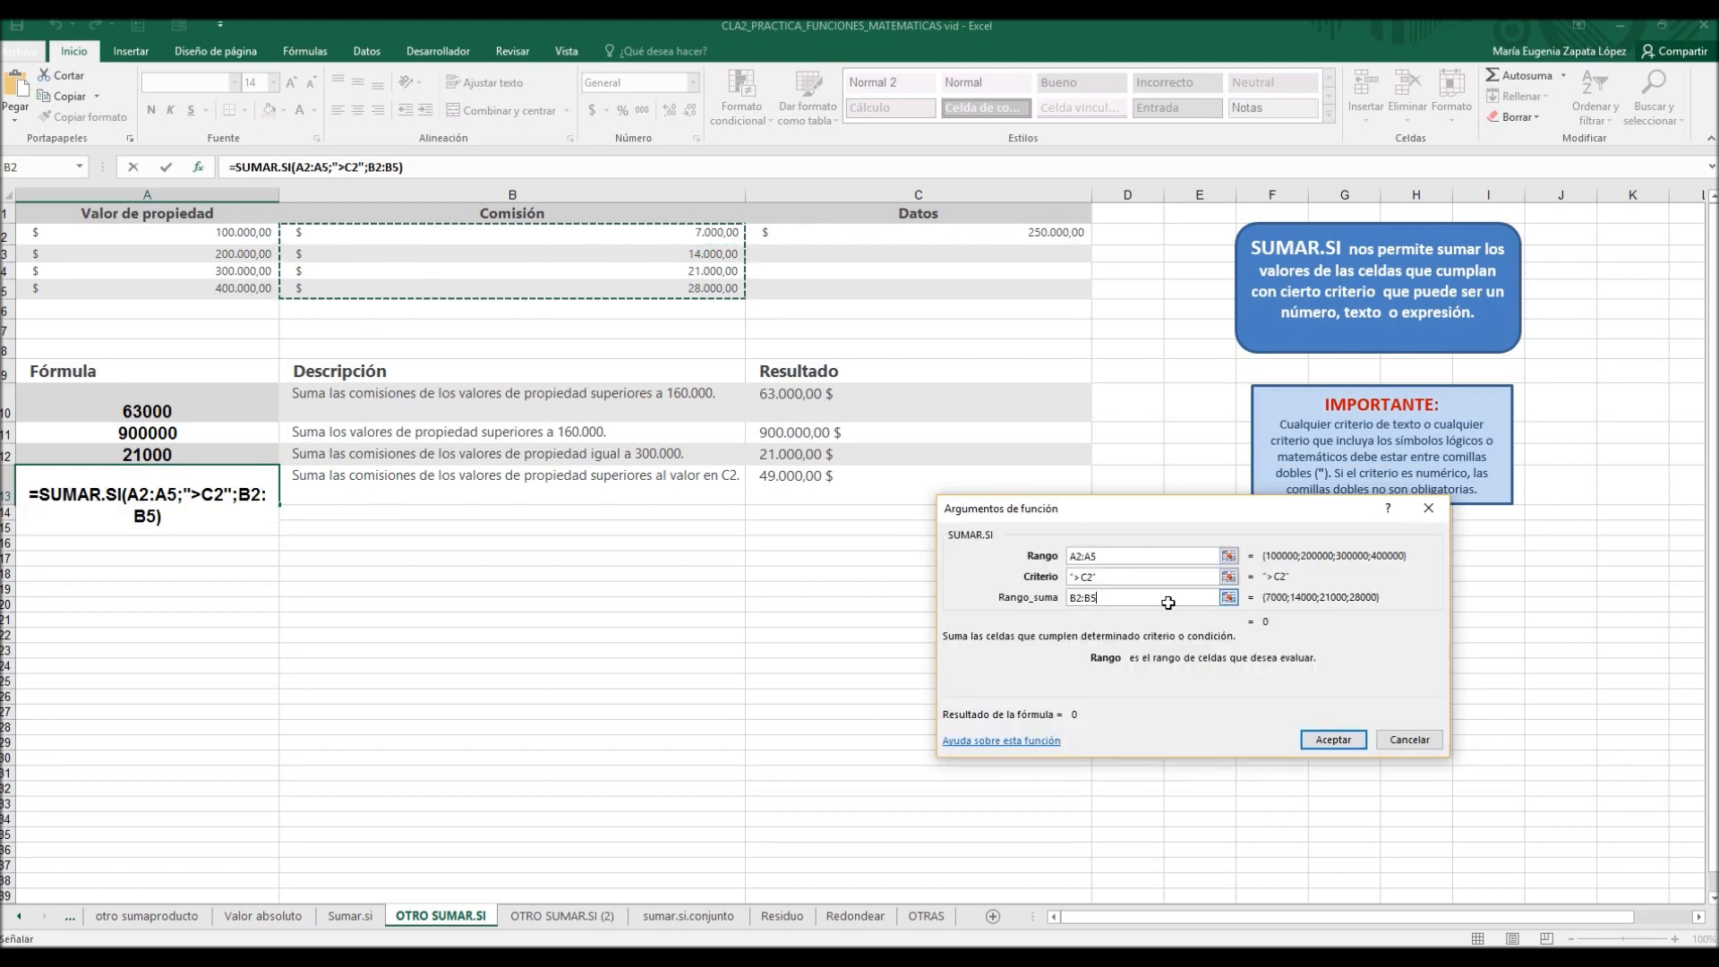
Step: Change the A13 formula's criterion to ">"&C2, joining the operator to the cell reference, and accept the function arguments
{"action": "left_click", "coordinate": [1103, 579]}
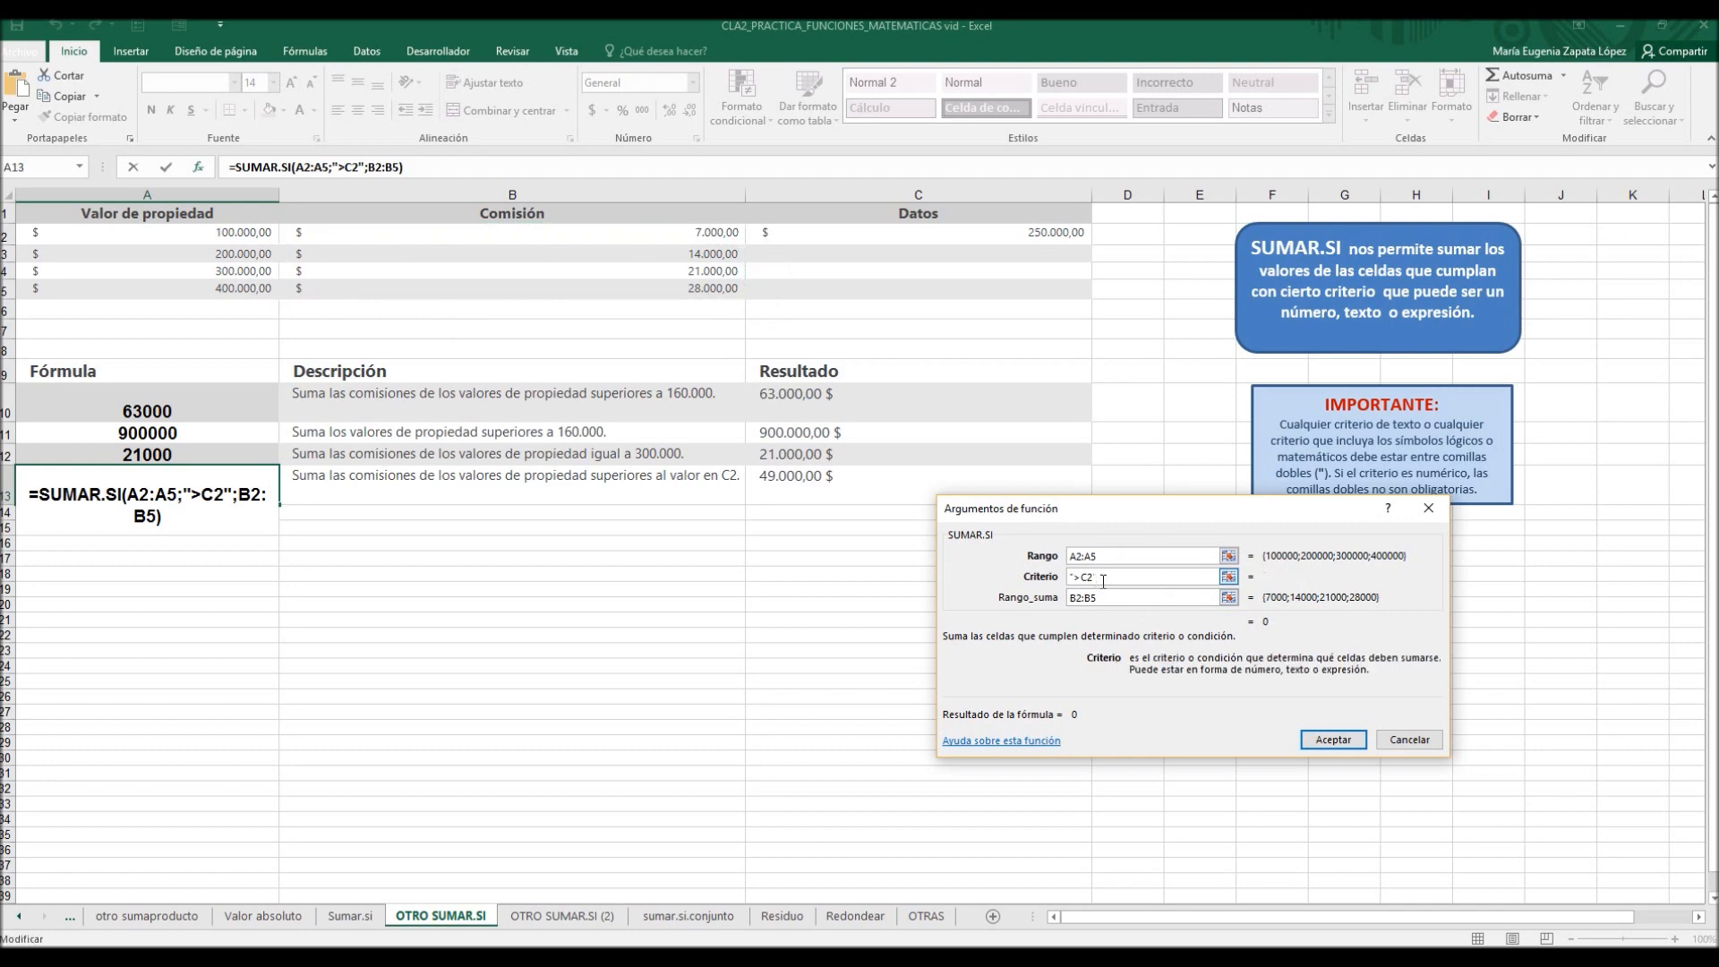
{"action": "key", "text": "BackSpace"}
{"action": "key", "text": "BackSpace"}
{"action": "key", "text": "BackSpace"}
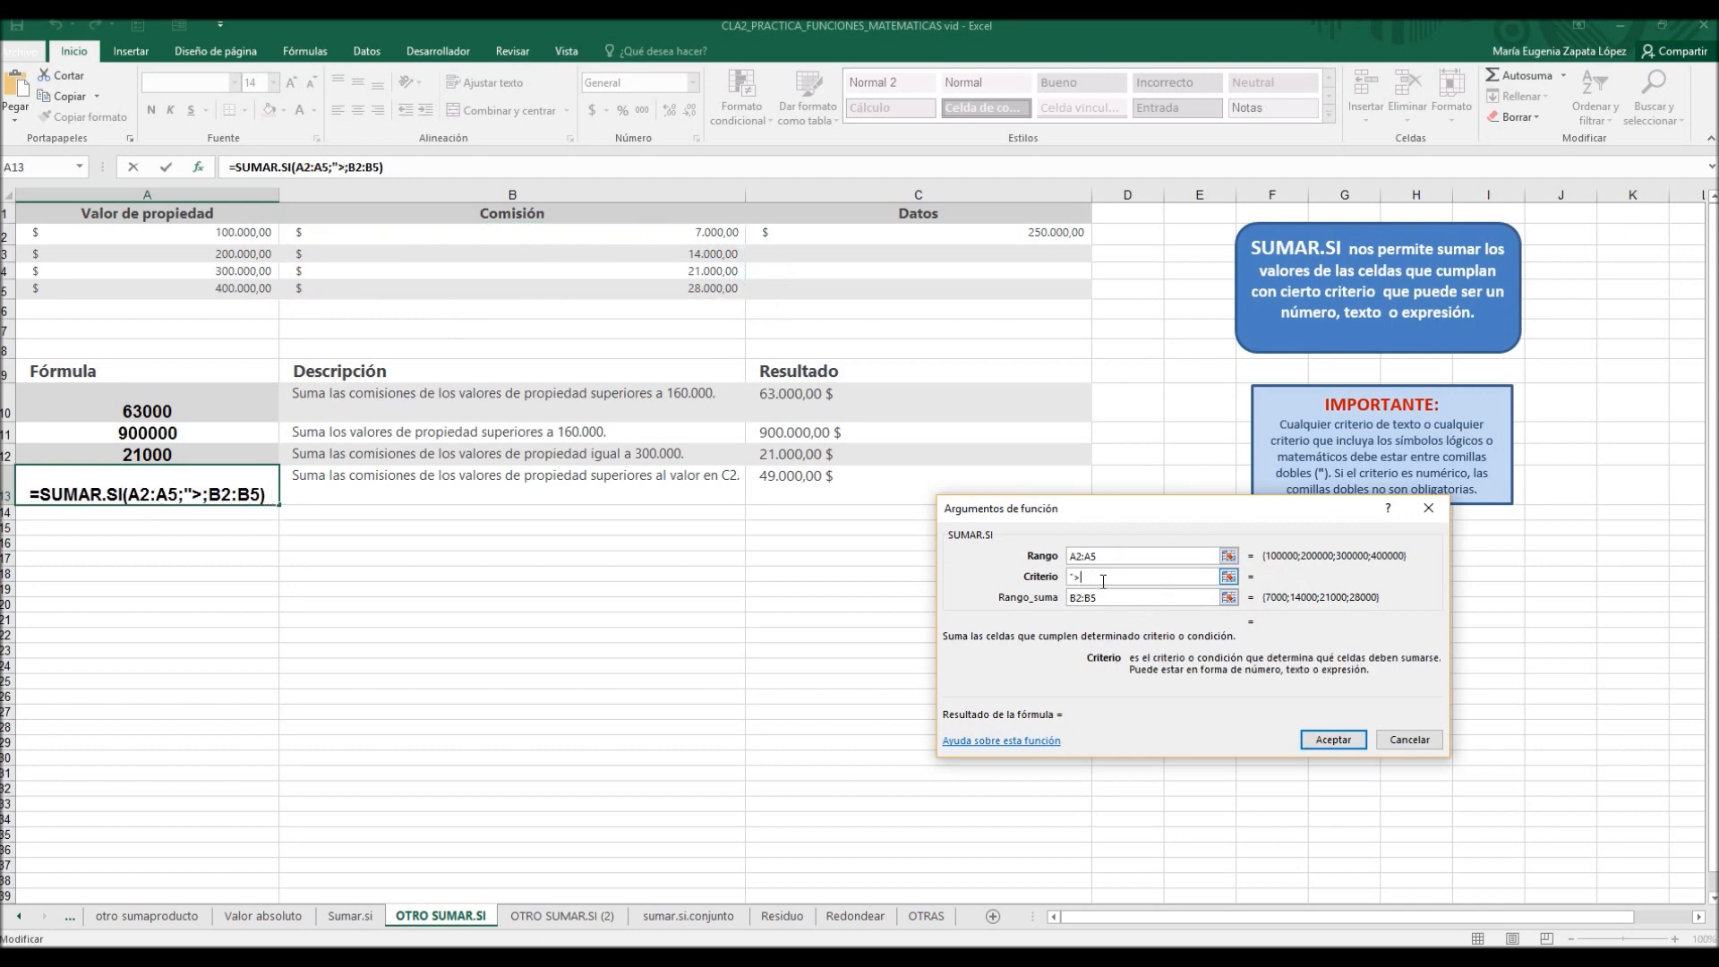
{"action": "type", "text": "\"&"}
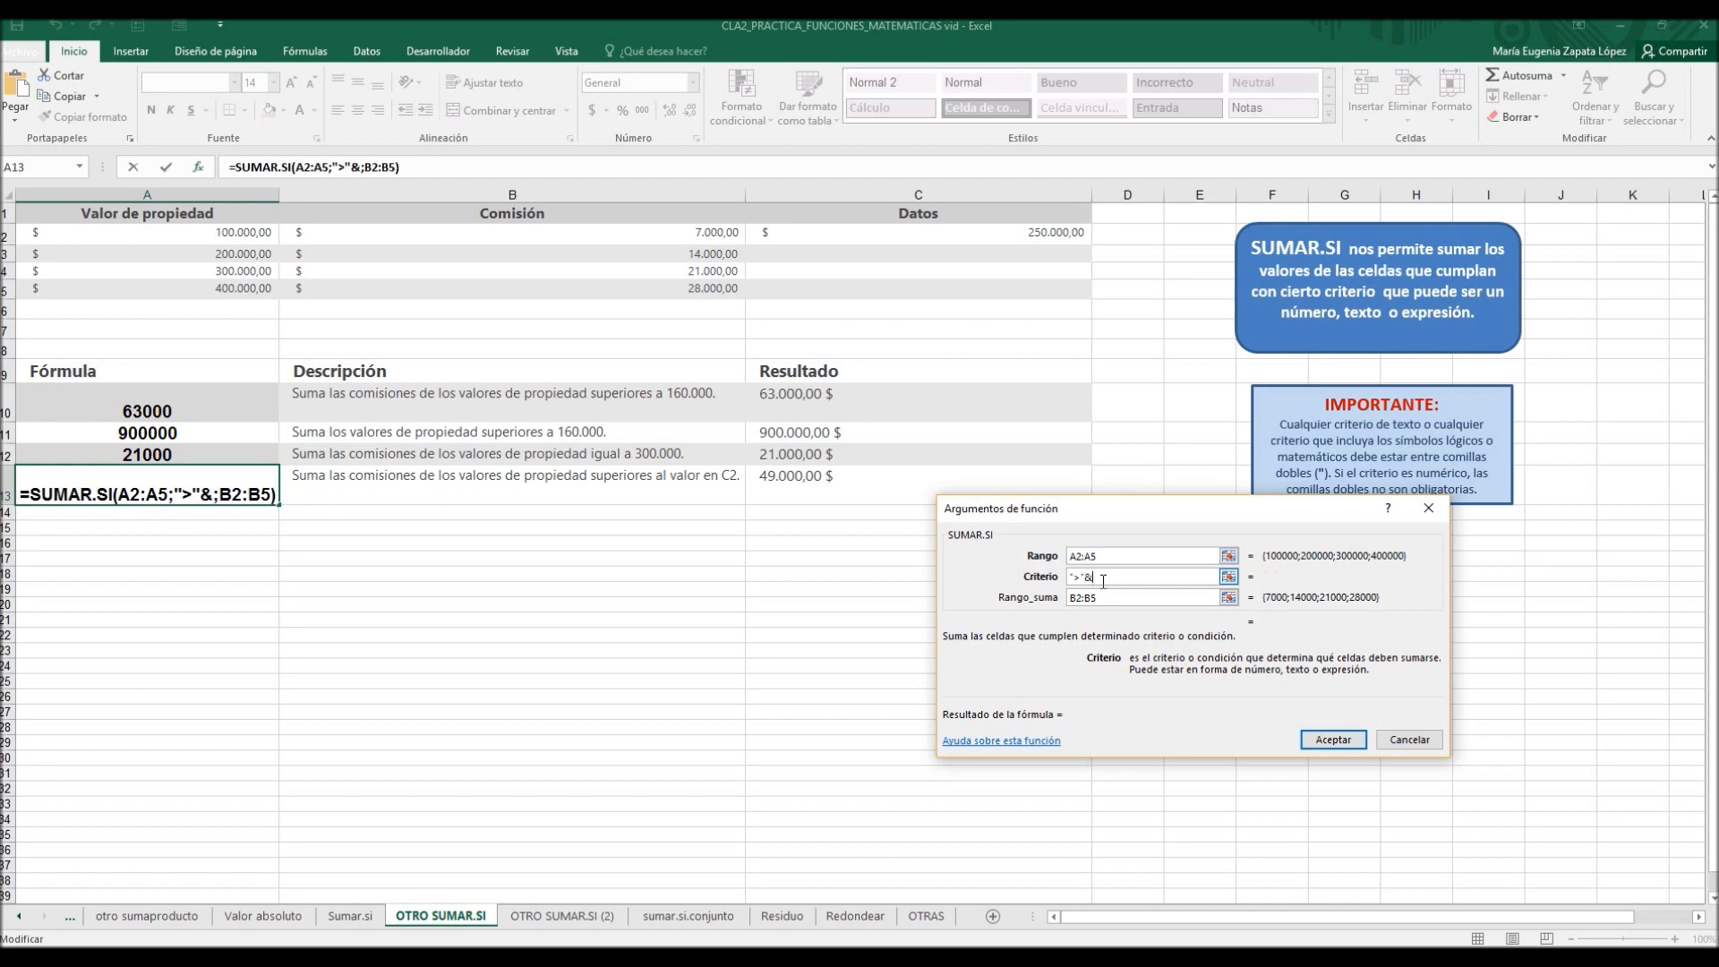
{"action": "left_click", "coordinate": [1012, 231]}
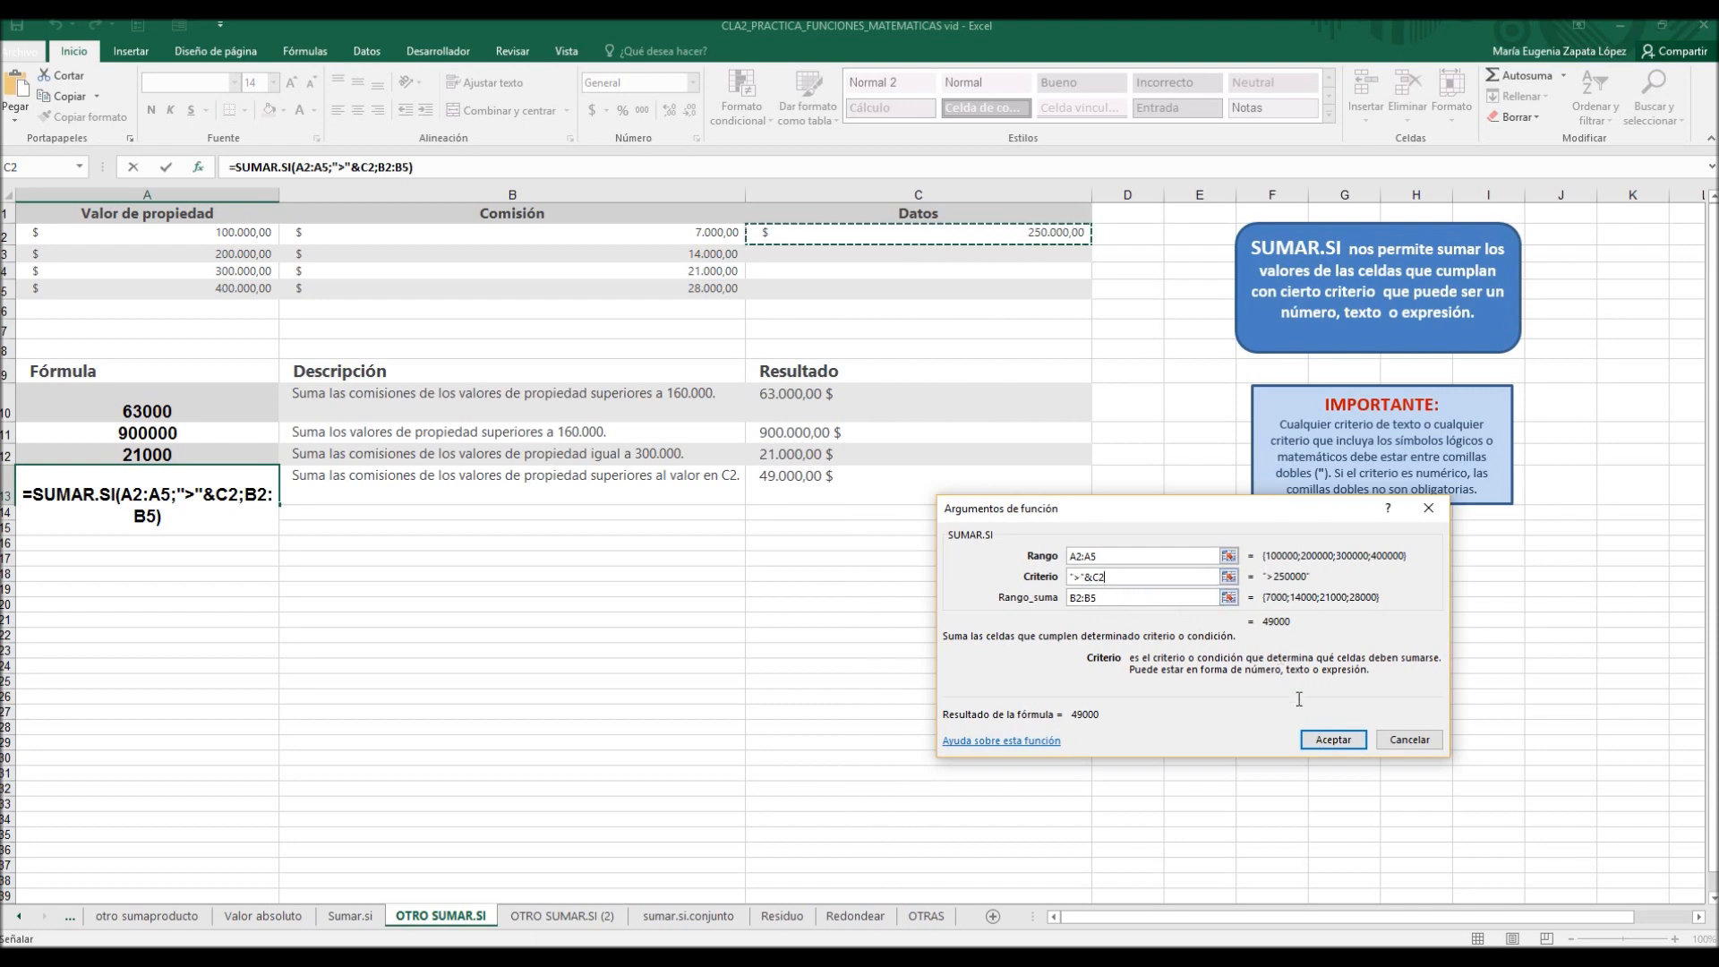
{"action": "left_click", "coordinate": [1341, 738]}
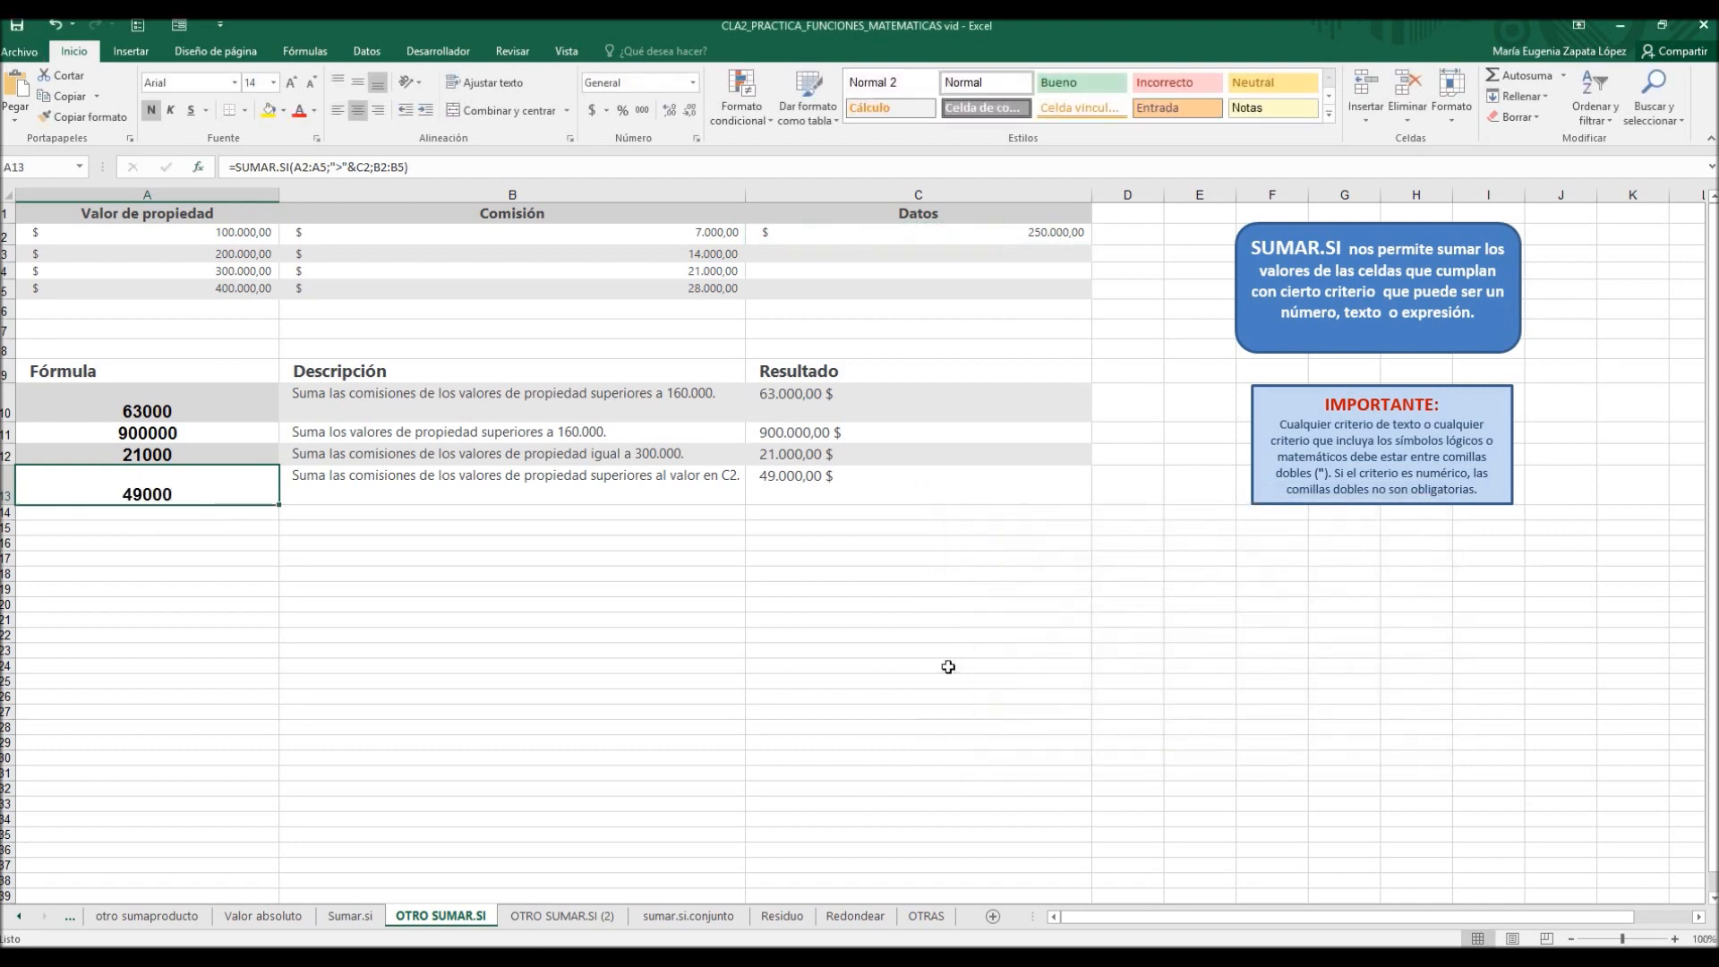
Step: Go to the OTRO SUMAR.SI (2) sheet and examine its category, food and sales columns and the first formula cell
{"action": "key", "text": "ctrl+Page_Down"}
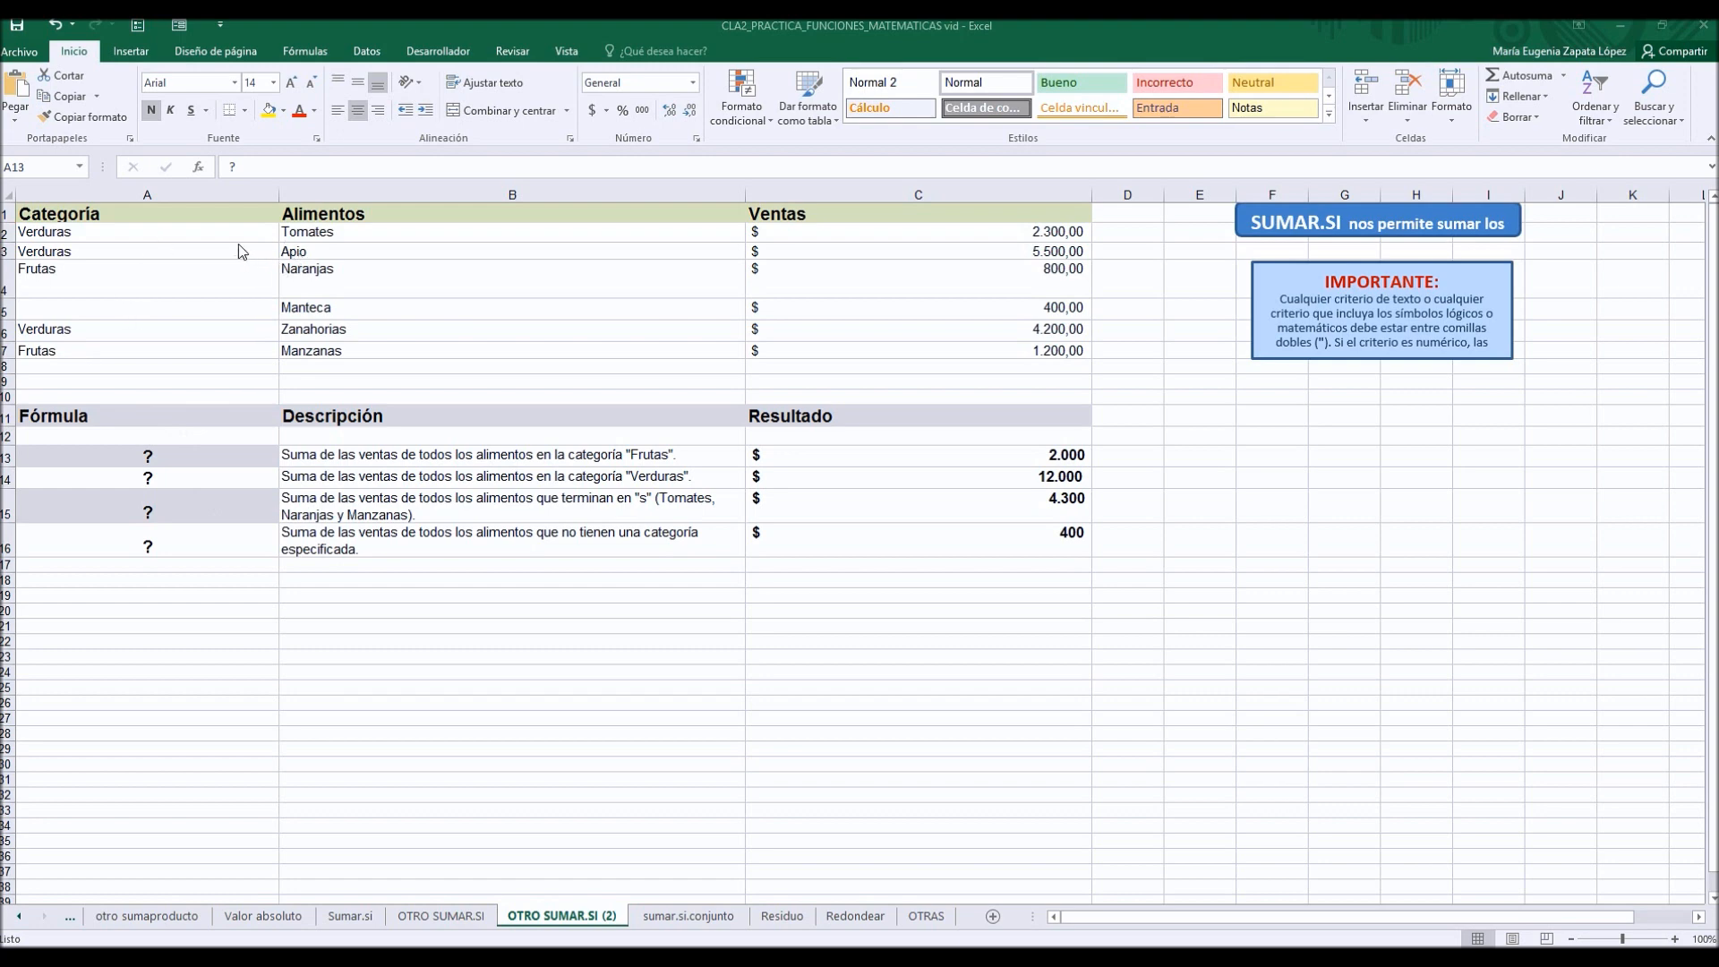
{"action": "left_click", "coordinate": [176, 324]}
{"action": "left_click", "coordinate": [365, 233]}
{"action": "left_click", "coordinate": [354, 262]}
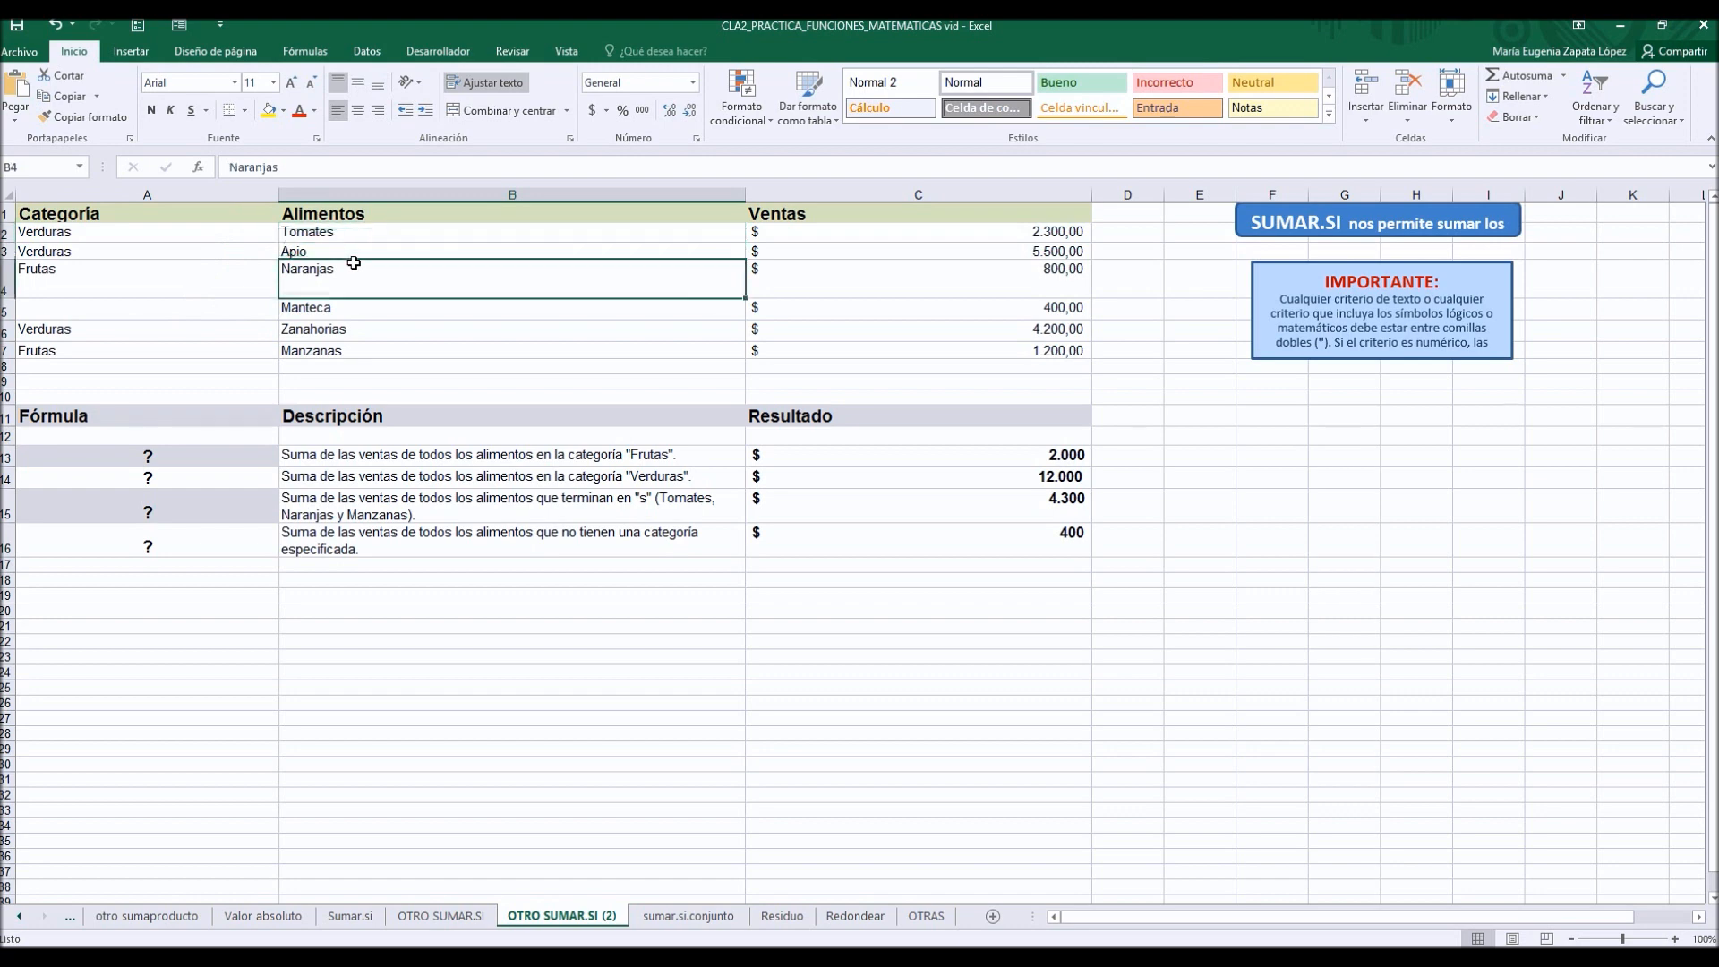
{"action": "left_click", "coordinate": [950, 241]}
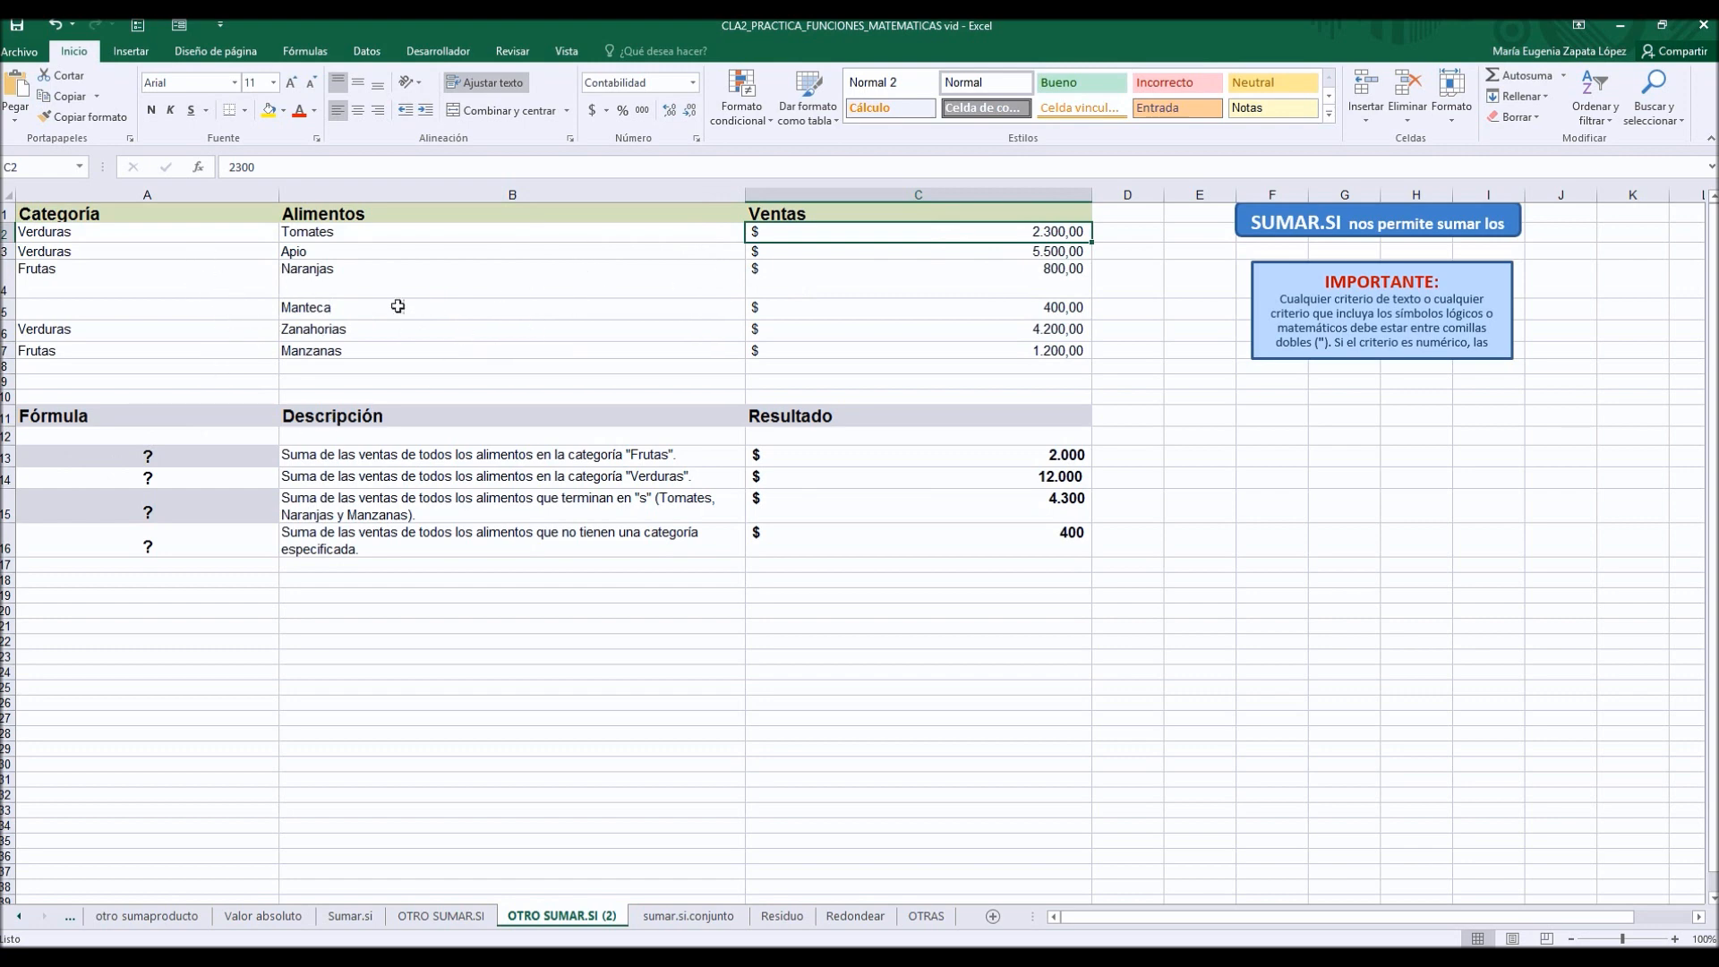
{"action": "left_click", "coordinate": [172, 457]}
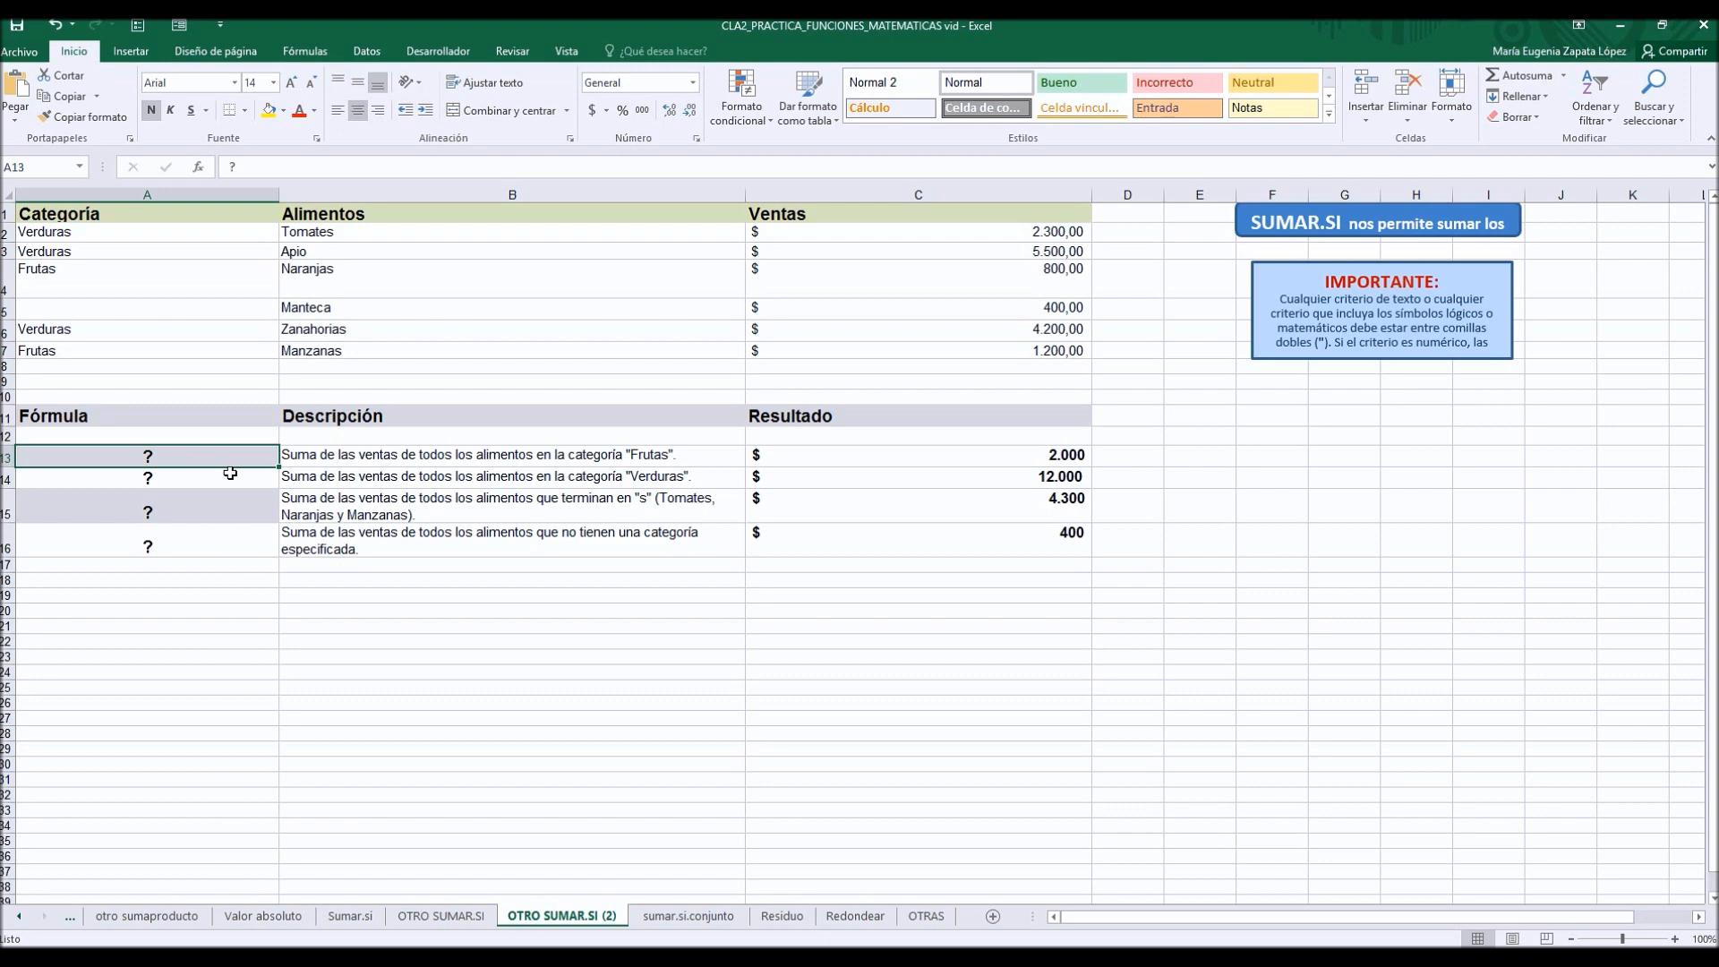
{"action": "left_click", "coordinate": [1282, 480]}
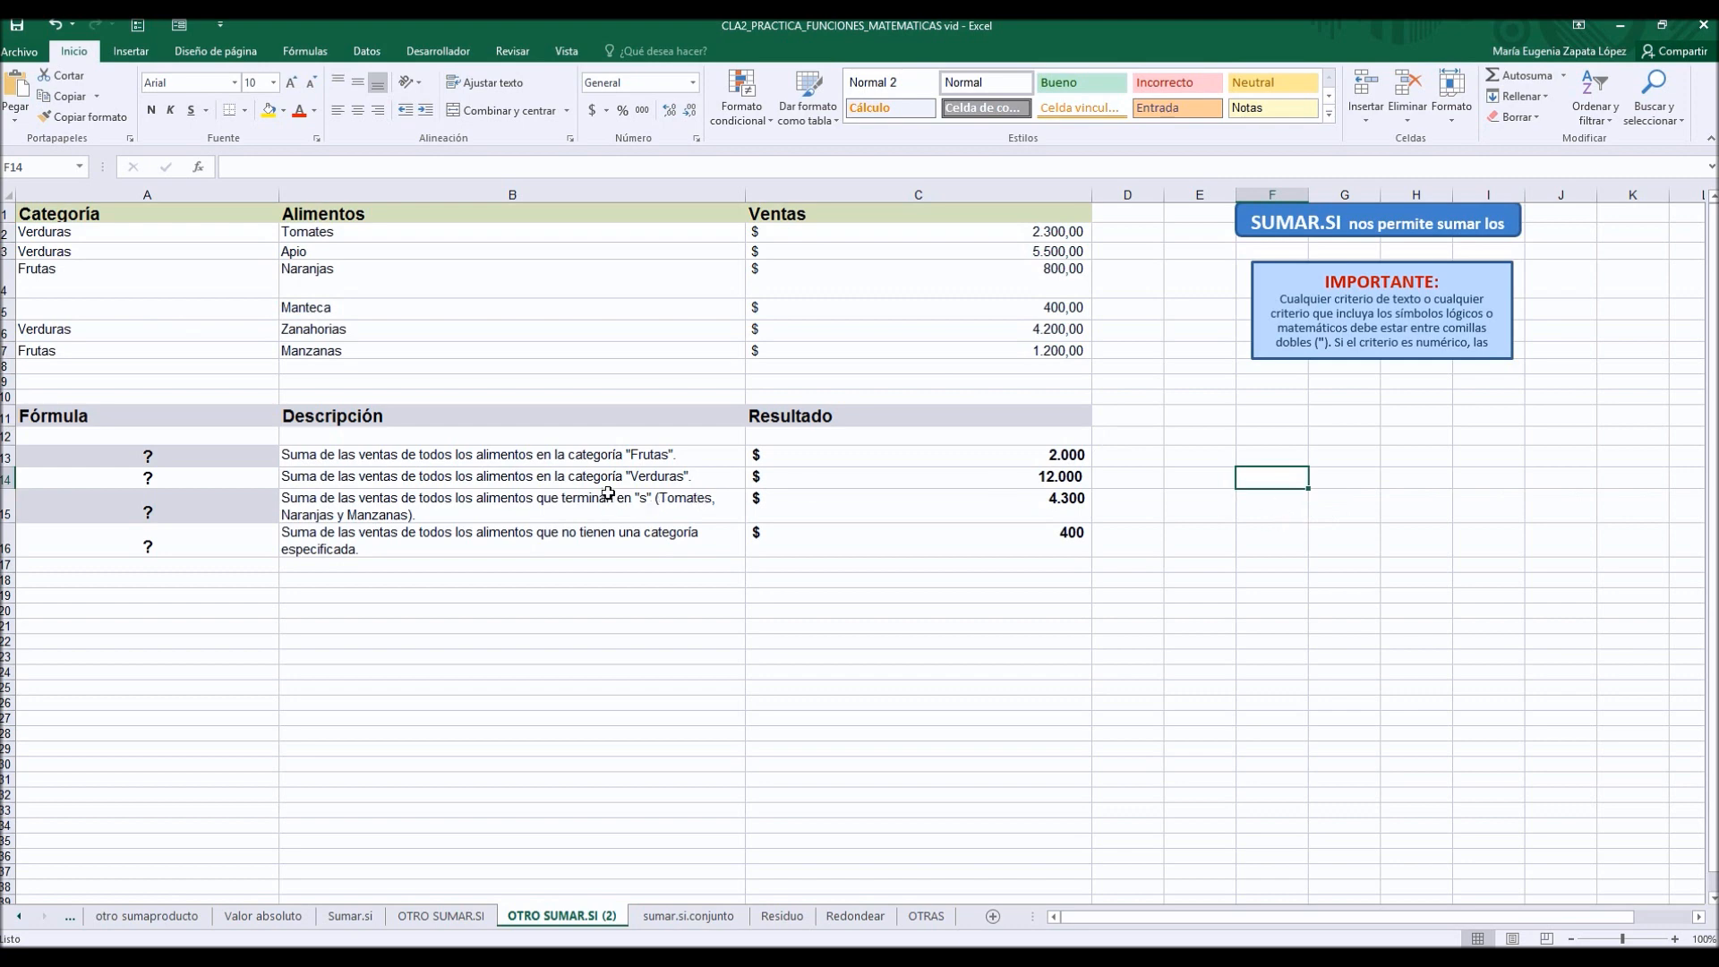
Step: Copy the category names Verduras and Frutas from A3:A4 into G14:G15 as criteria cells
{"action": "left_click", "coordinate": [100, 252]}
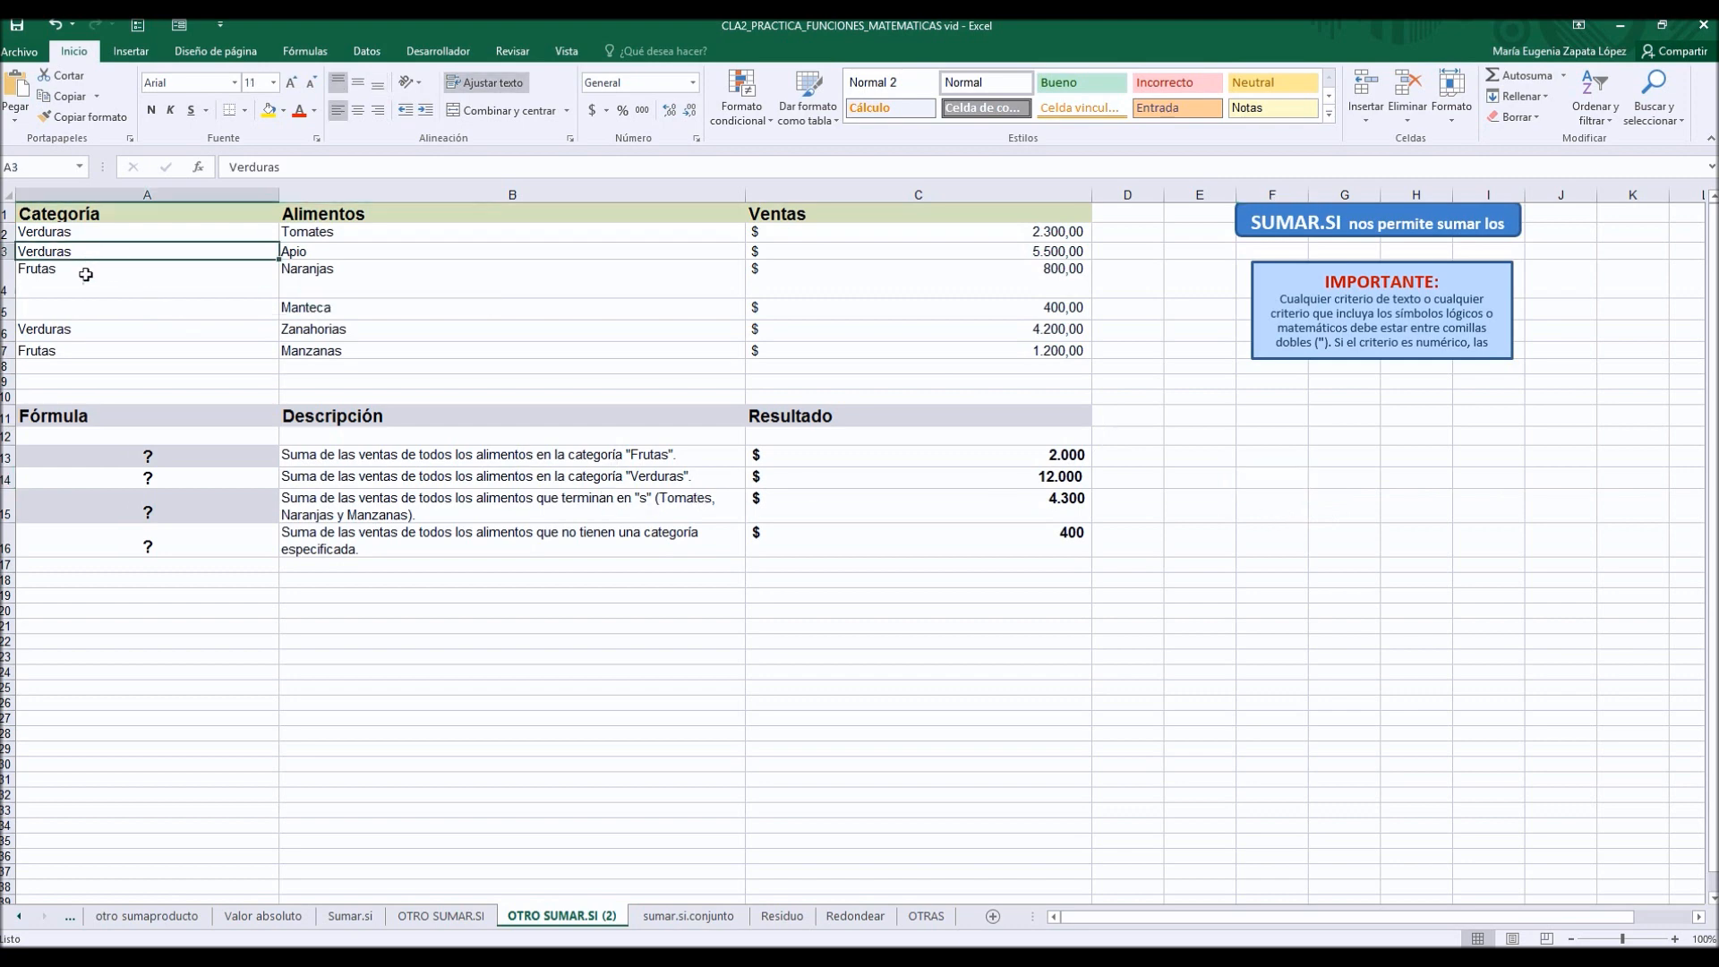
{"action": "left_click", "coordinate": [86, 274], "text": "ctrl"}
{"action": "key", "text": "ctrl+c"}
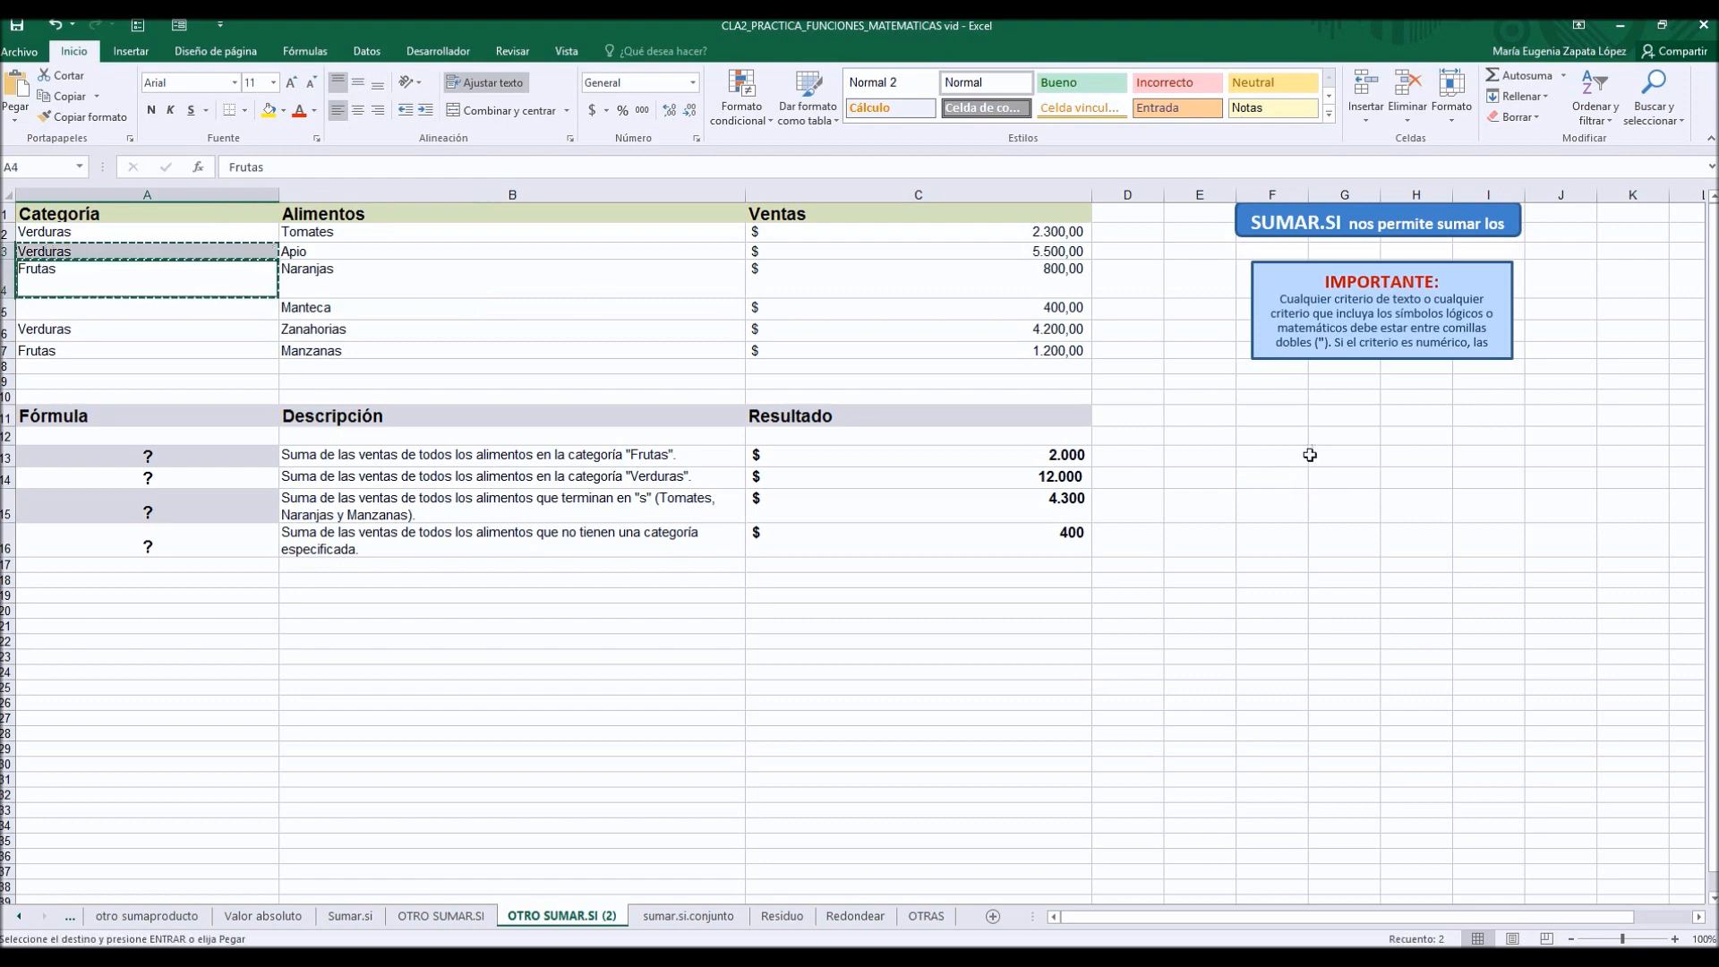
{"action": "left_click", "coordinate": [1325, 477]}
{"action": "key", "text": "ctrl+v"}
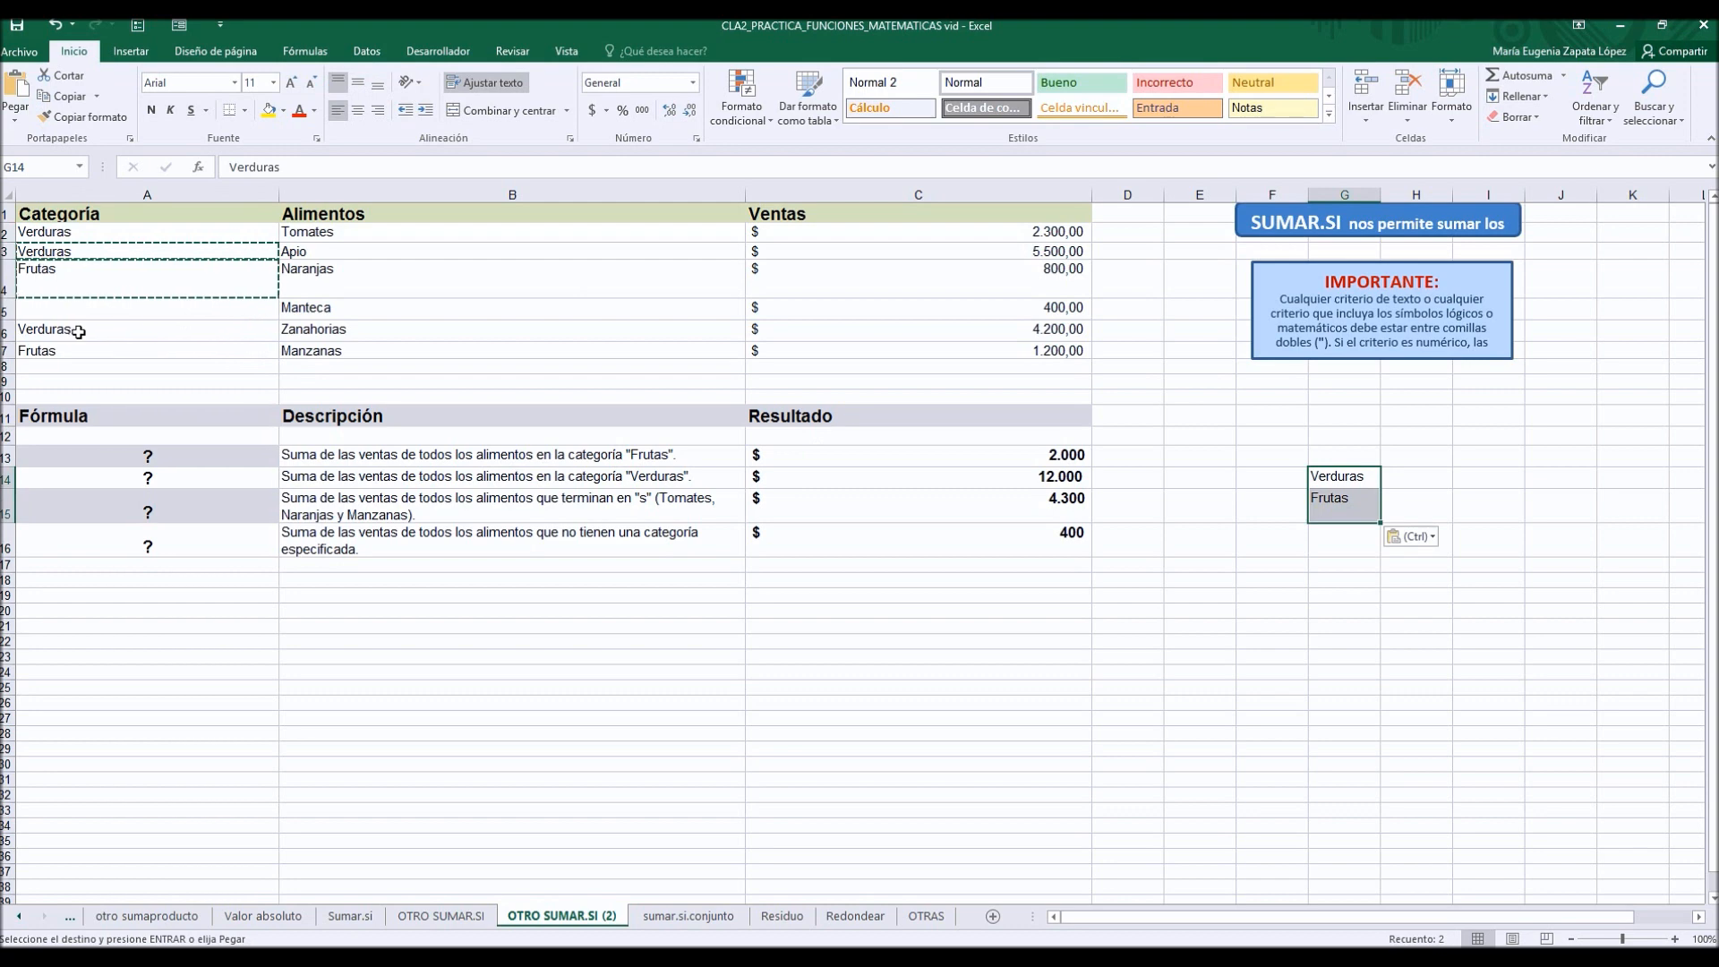
Step: Copy the food names in B2:B7 into column I, starting at cell I14
{"action": "left_click_drag", "start_coordinate": [345, 232], "coordinate": [362, 345]}
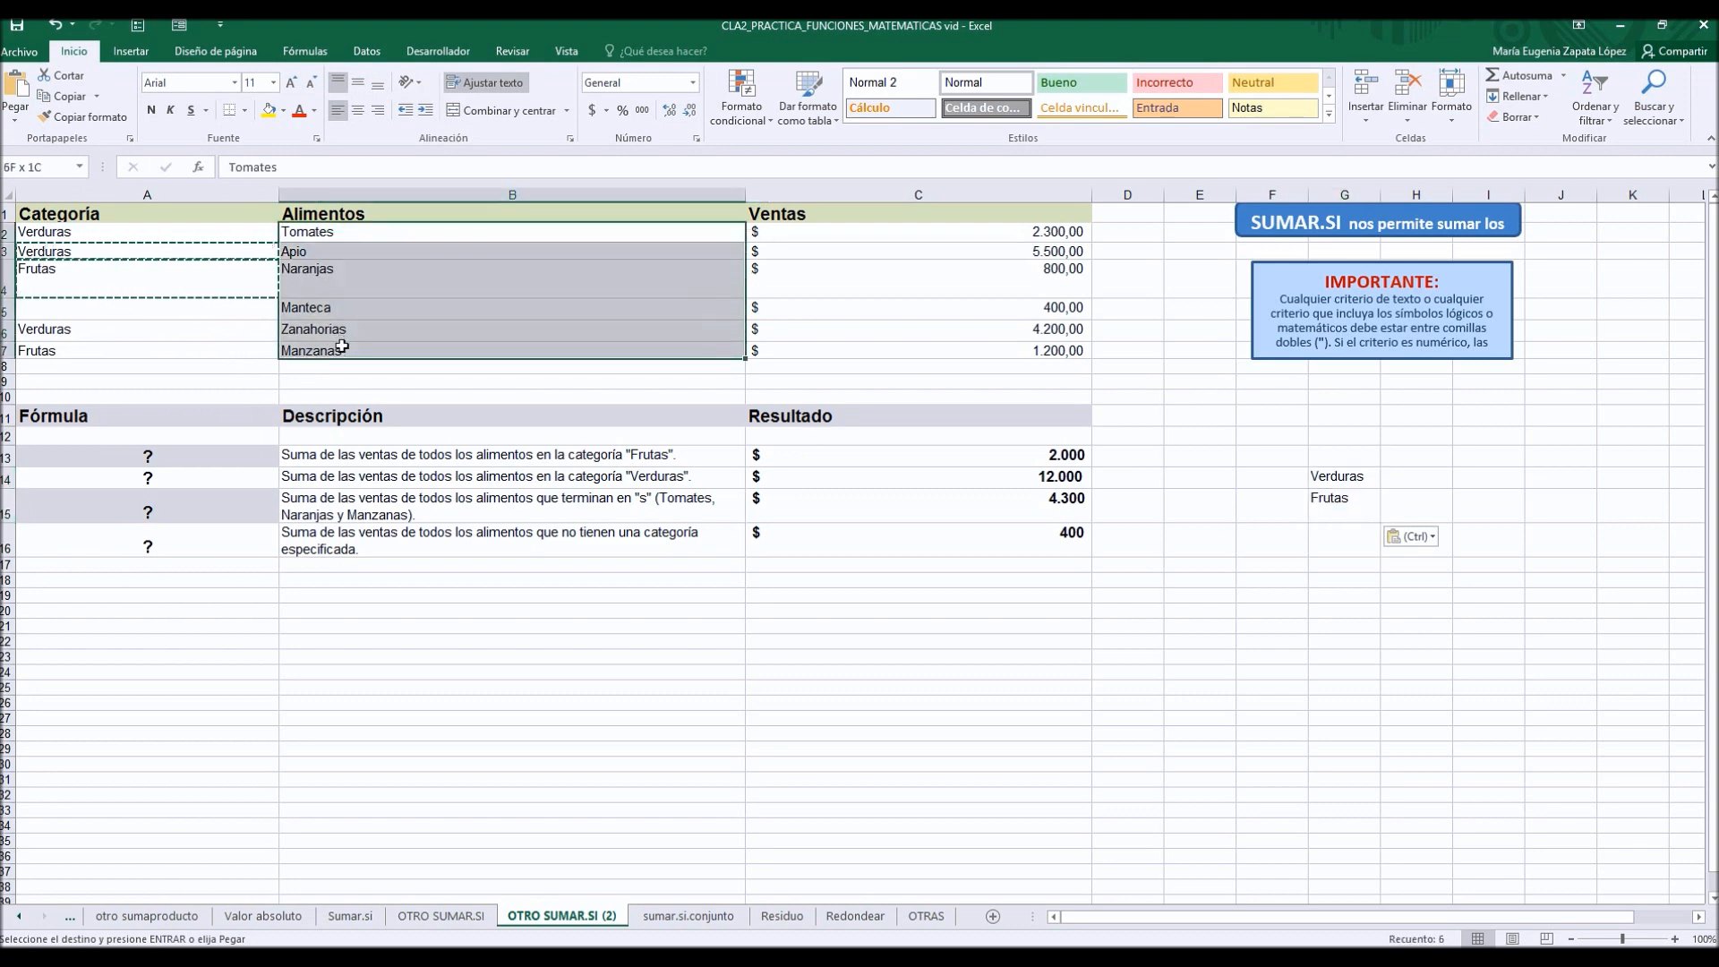
{"action": "key", "text": "ctrl+c"}
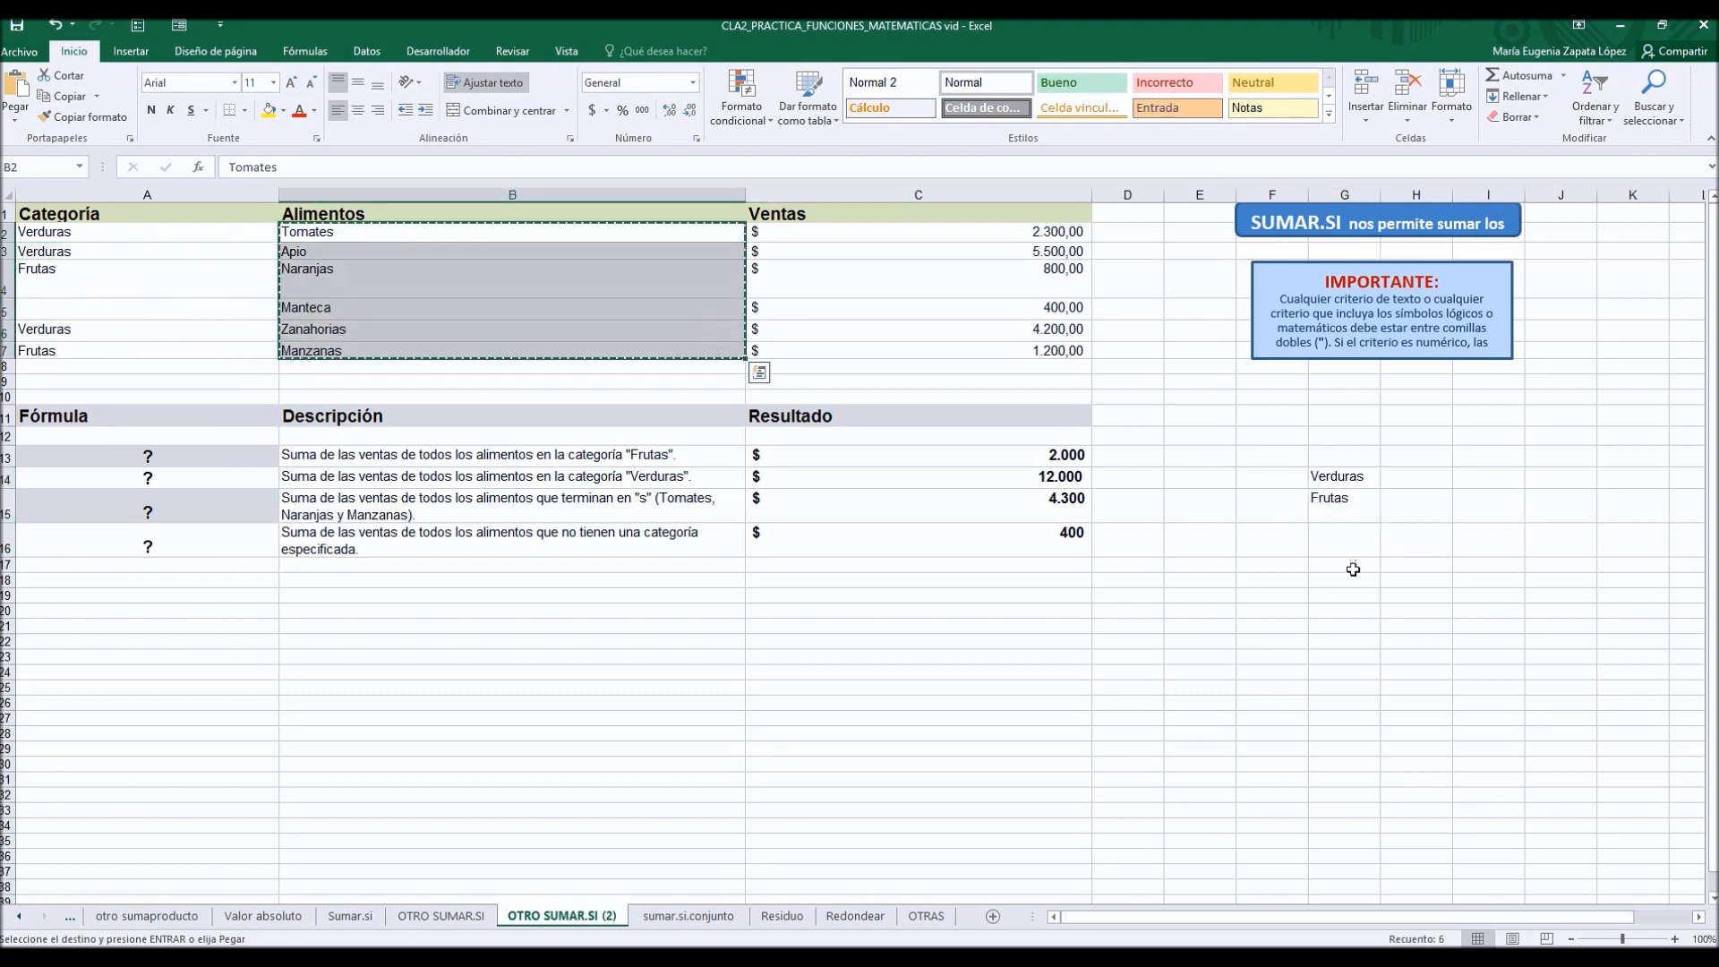
{"action": "key", "text": "ctrl+q"}
{"action": "left_click", "coordinate": [1470, 480]}
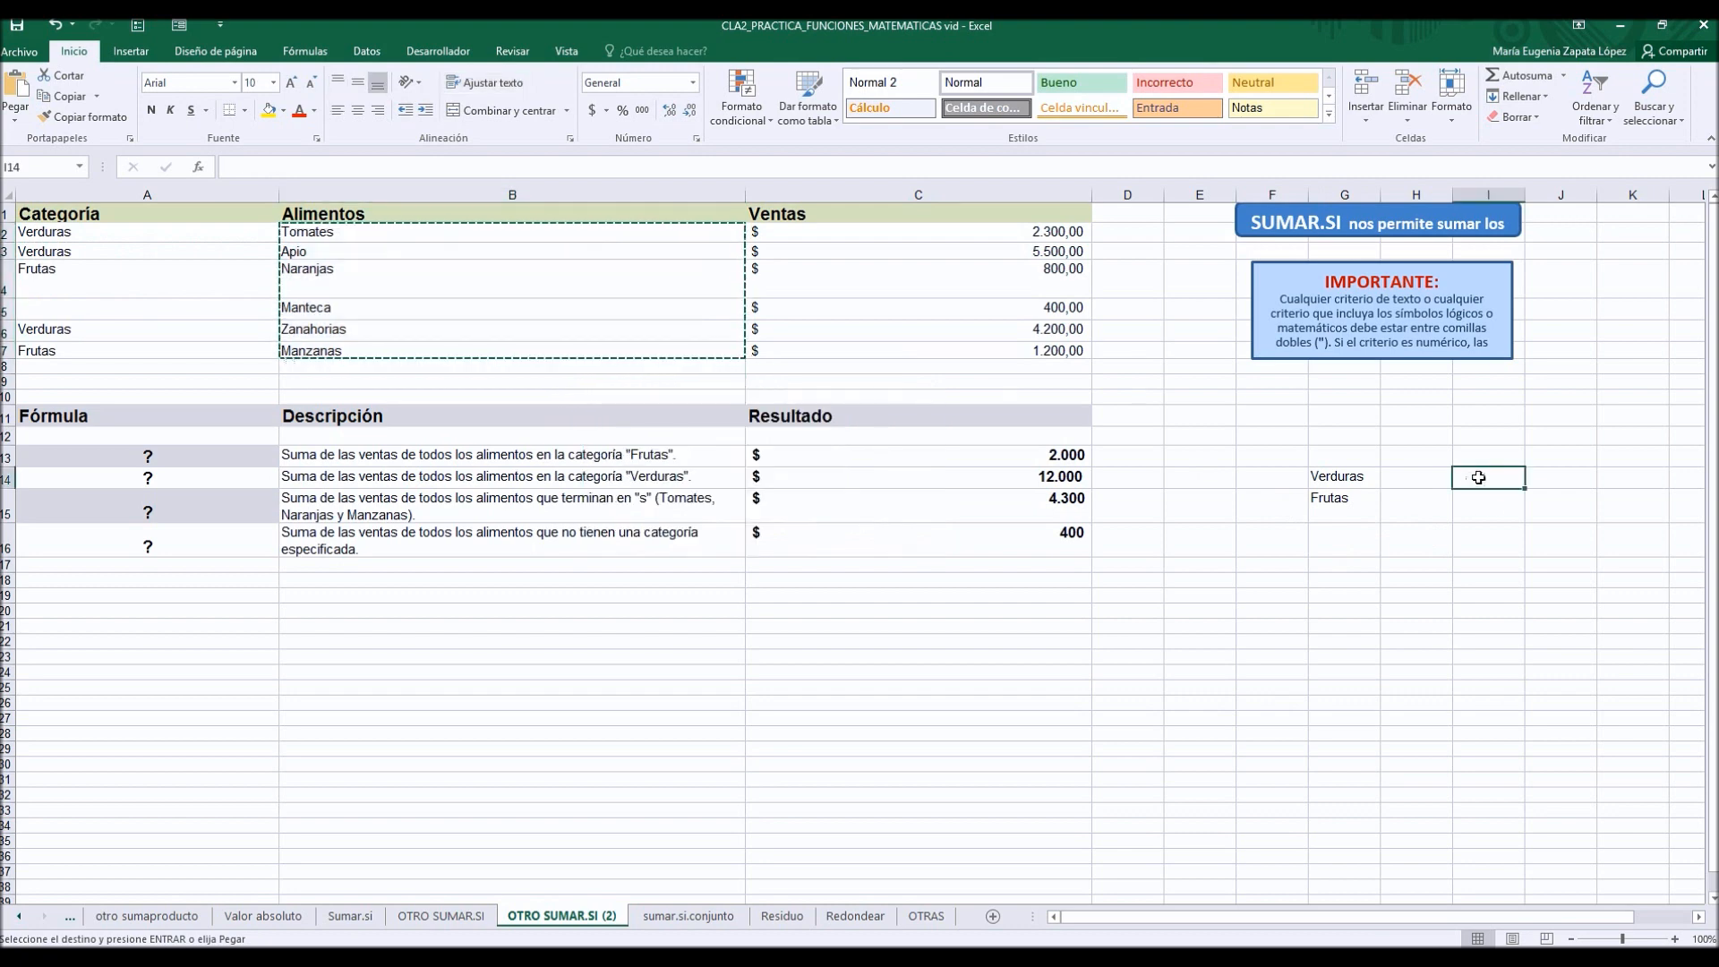
{"action": "key", "text": "ctrl+v"}
Step: Enter a SUMAR.SI formula in cell A13 with range A2:A7, criterion G15 (Frutas) and sum range C2:C7
{"action": "left_click", "coordinate": [215, 462]}
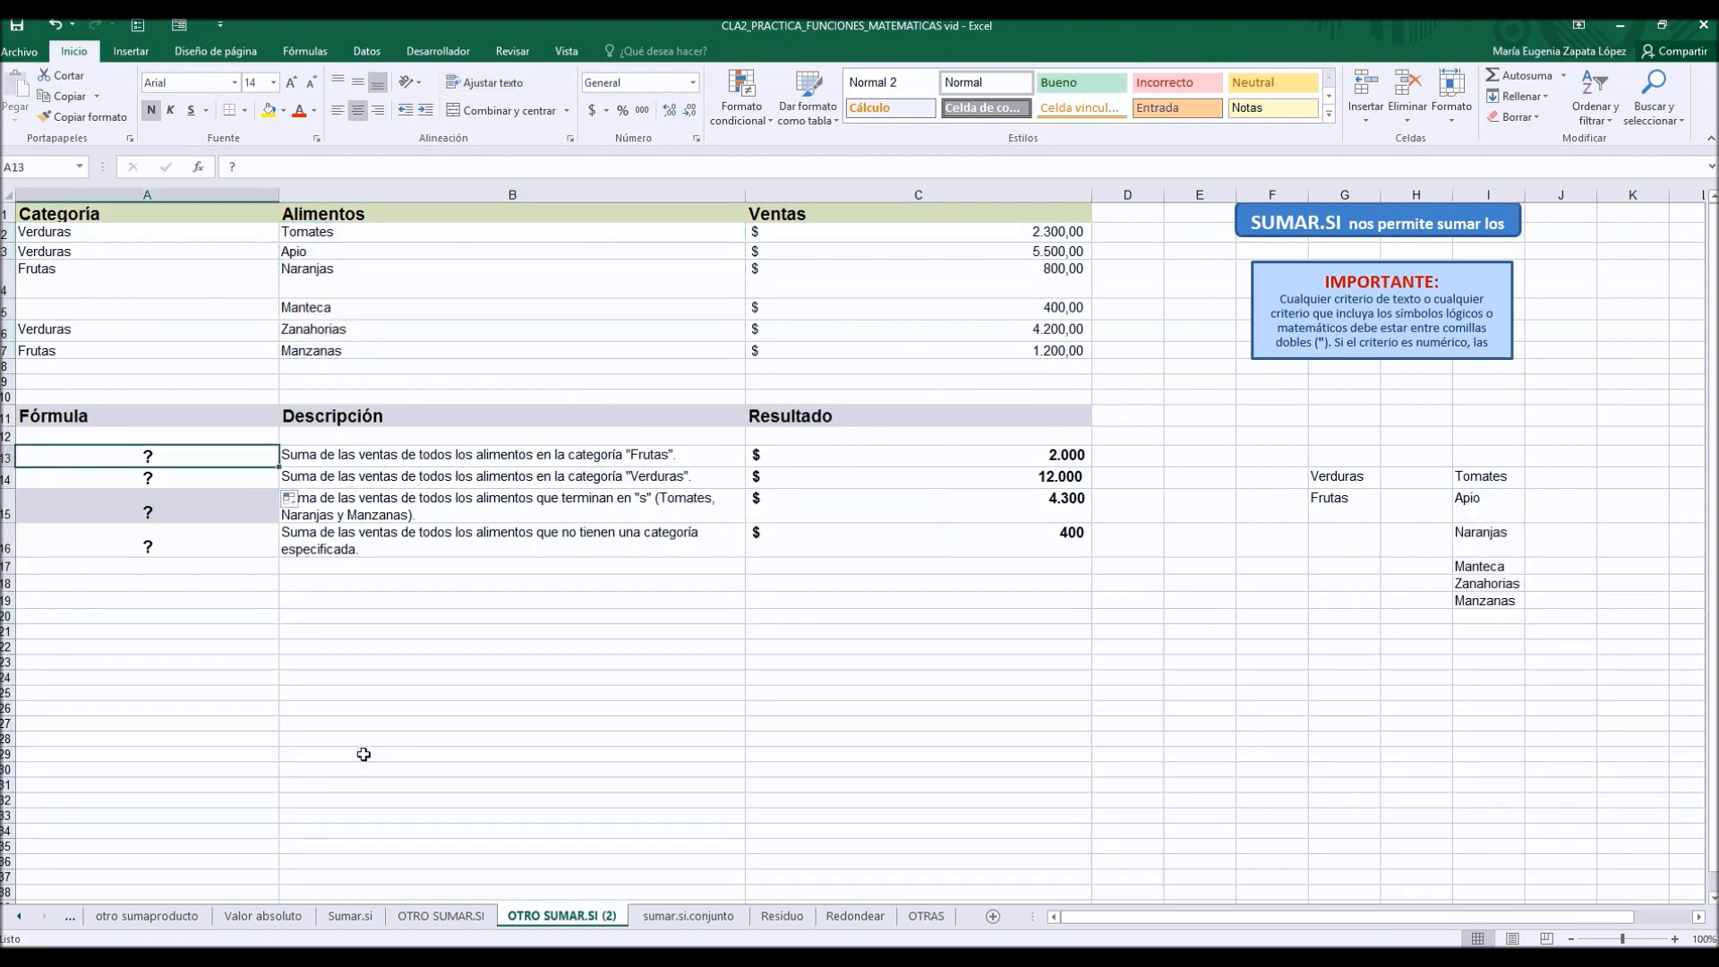
{"action": "type", "text": "=sumar.si("}
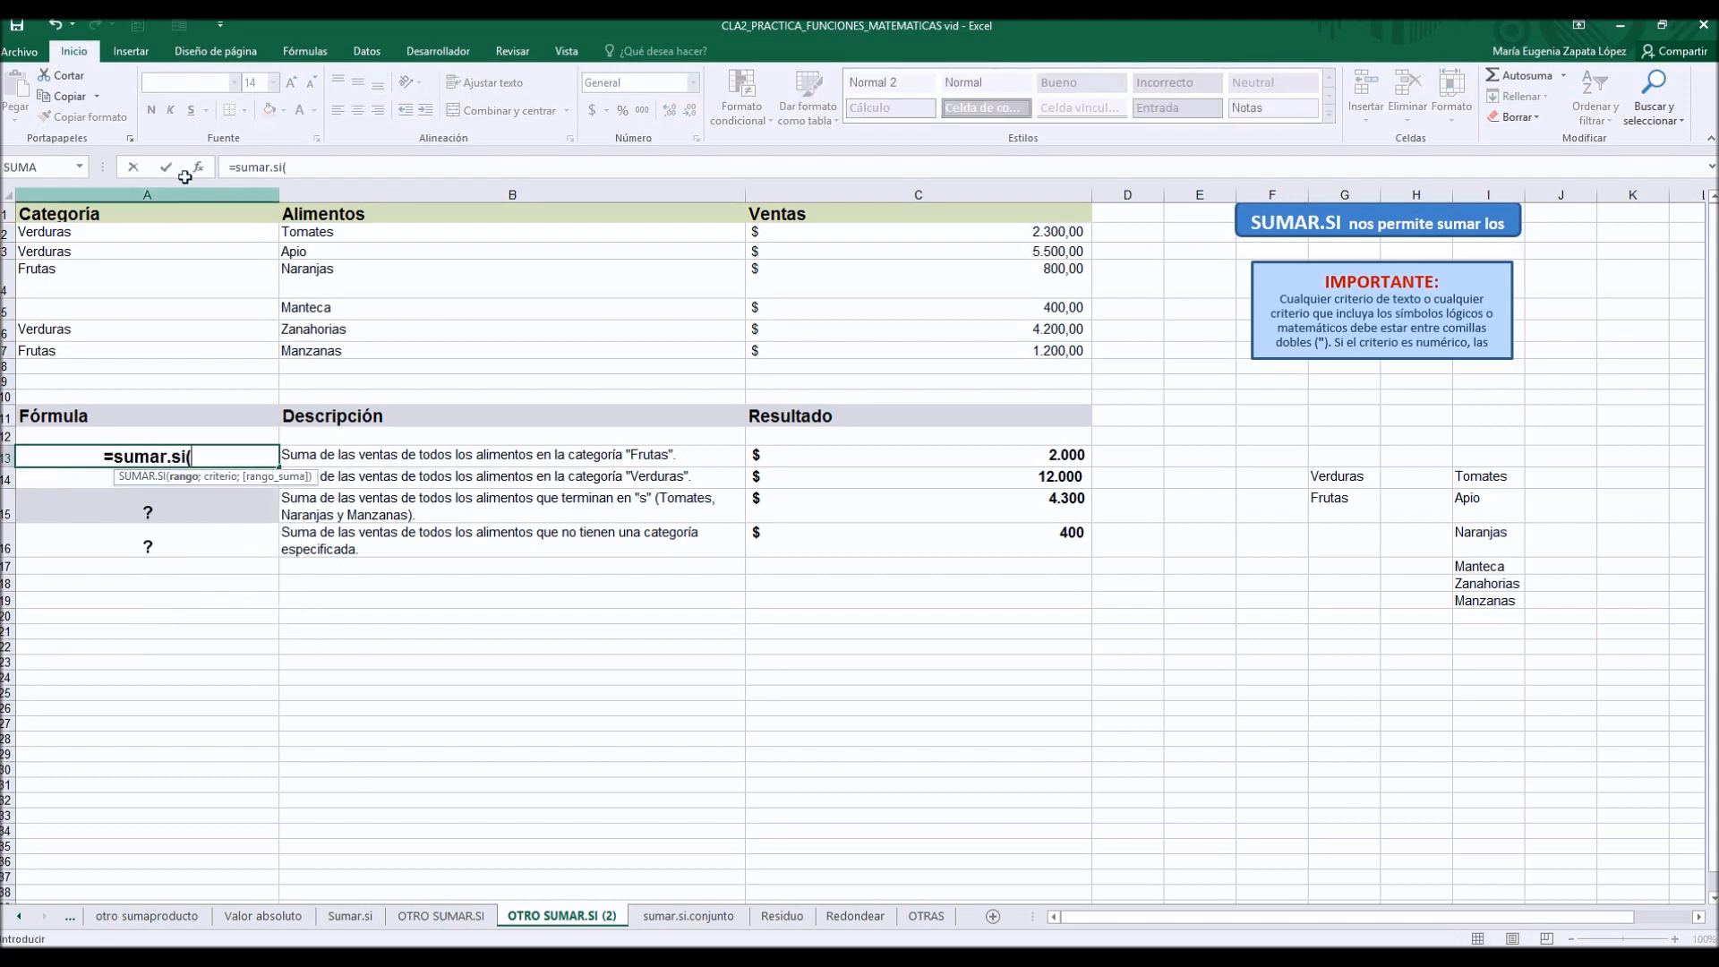
{"action": "key", "text": "ctrl+a"}
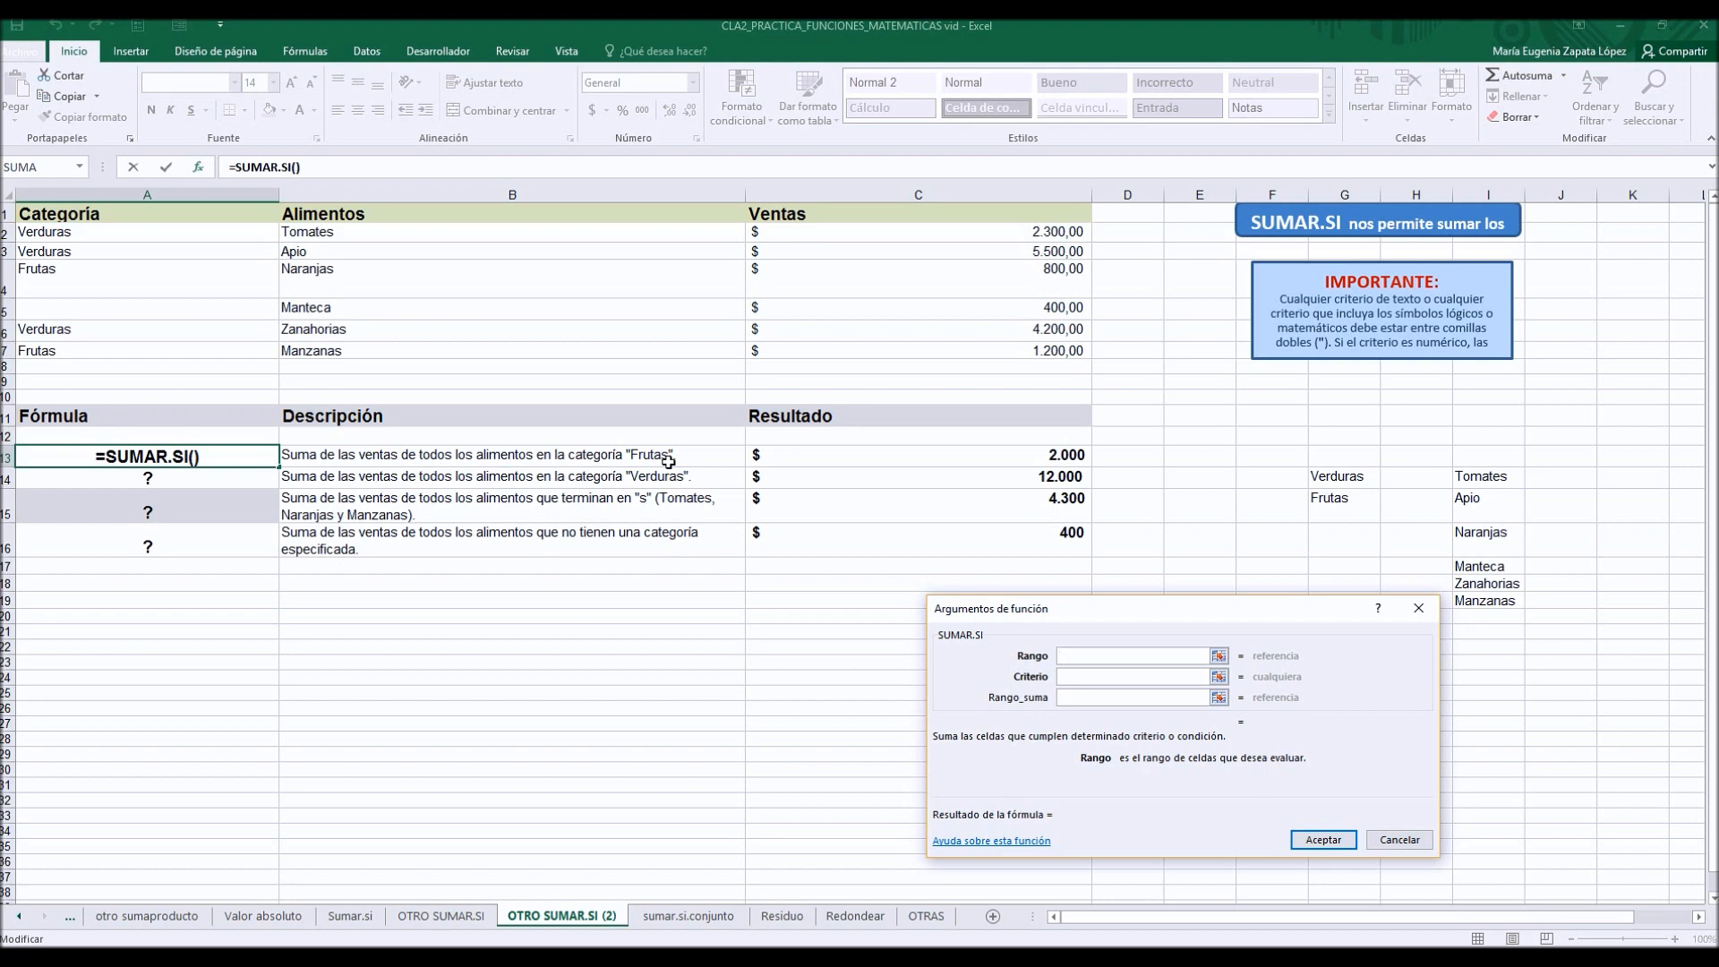
{"action": "left_click_drag", "start_coordinate": [183, 231], "coordinate": [174, 353]}
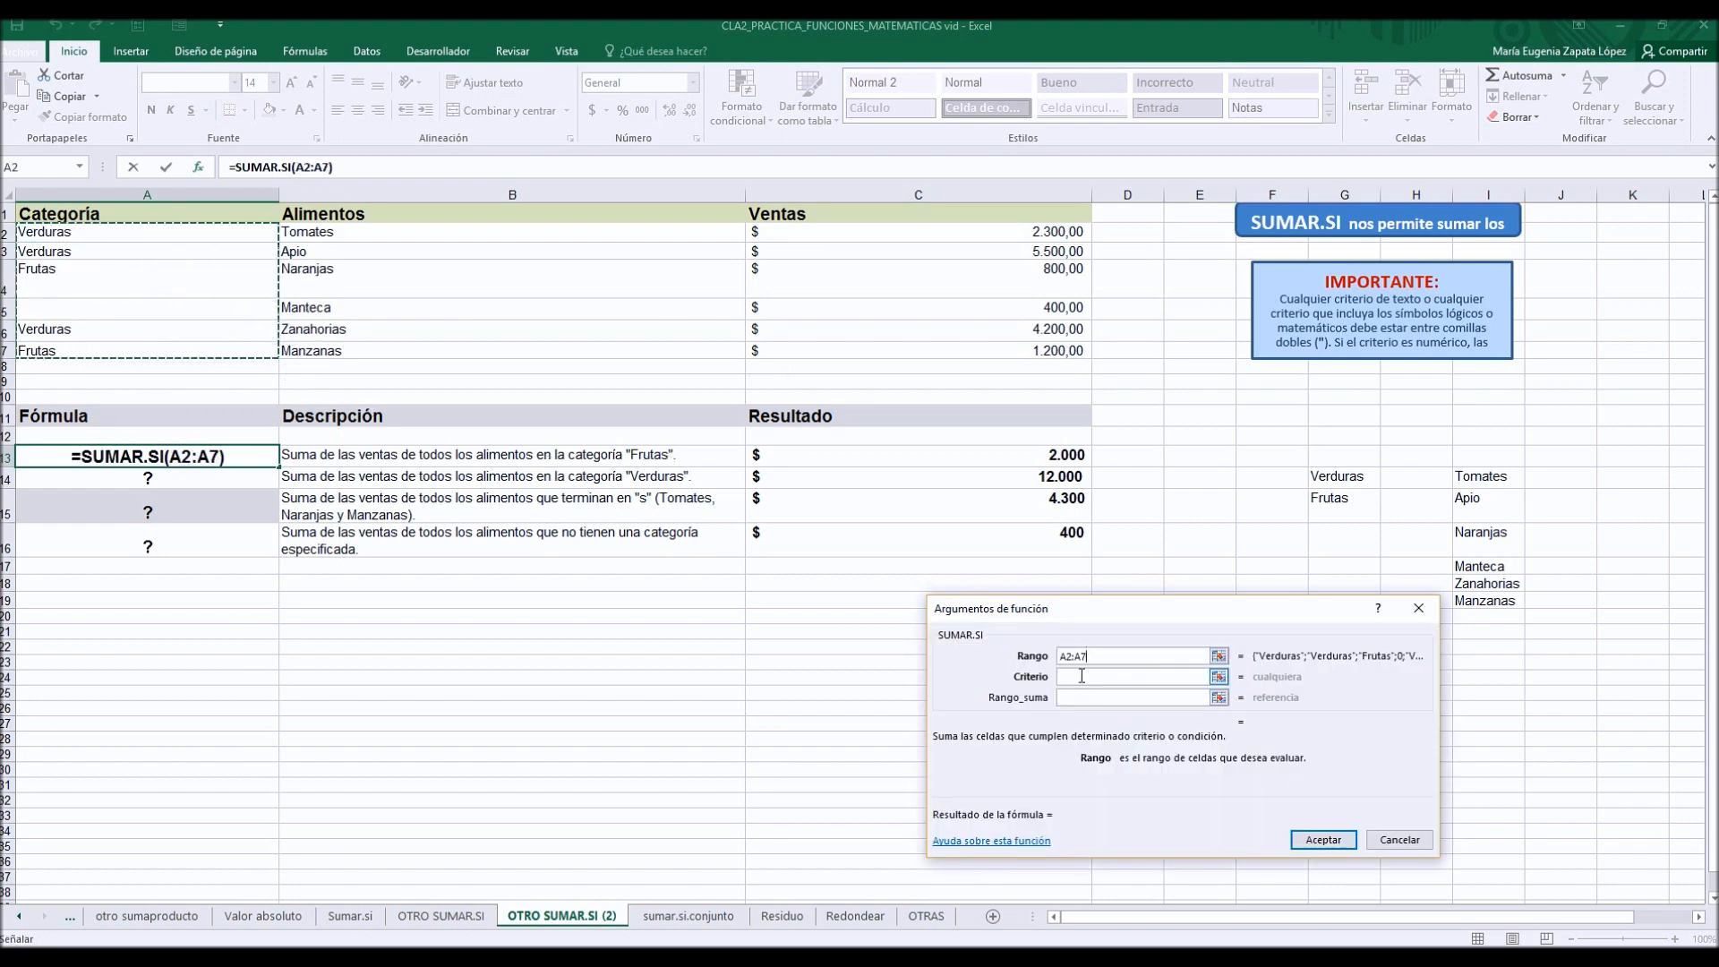
{"action": "left_click", "coordinate": [1082, 676]}
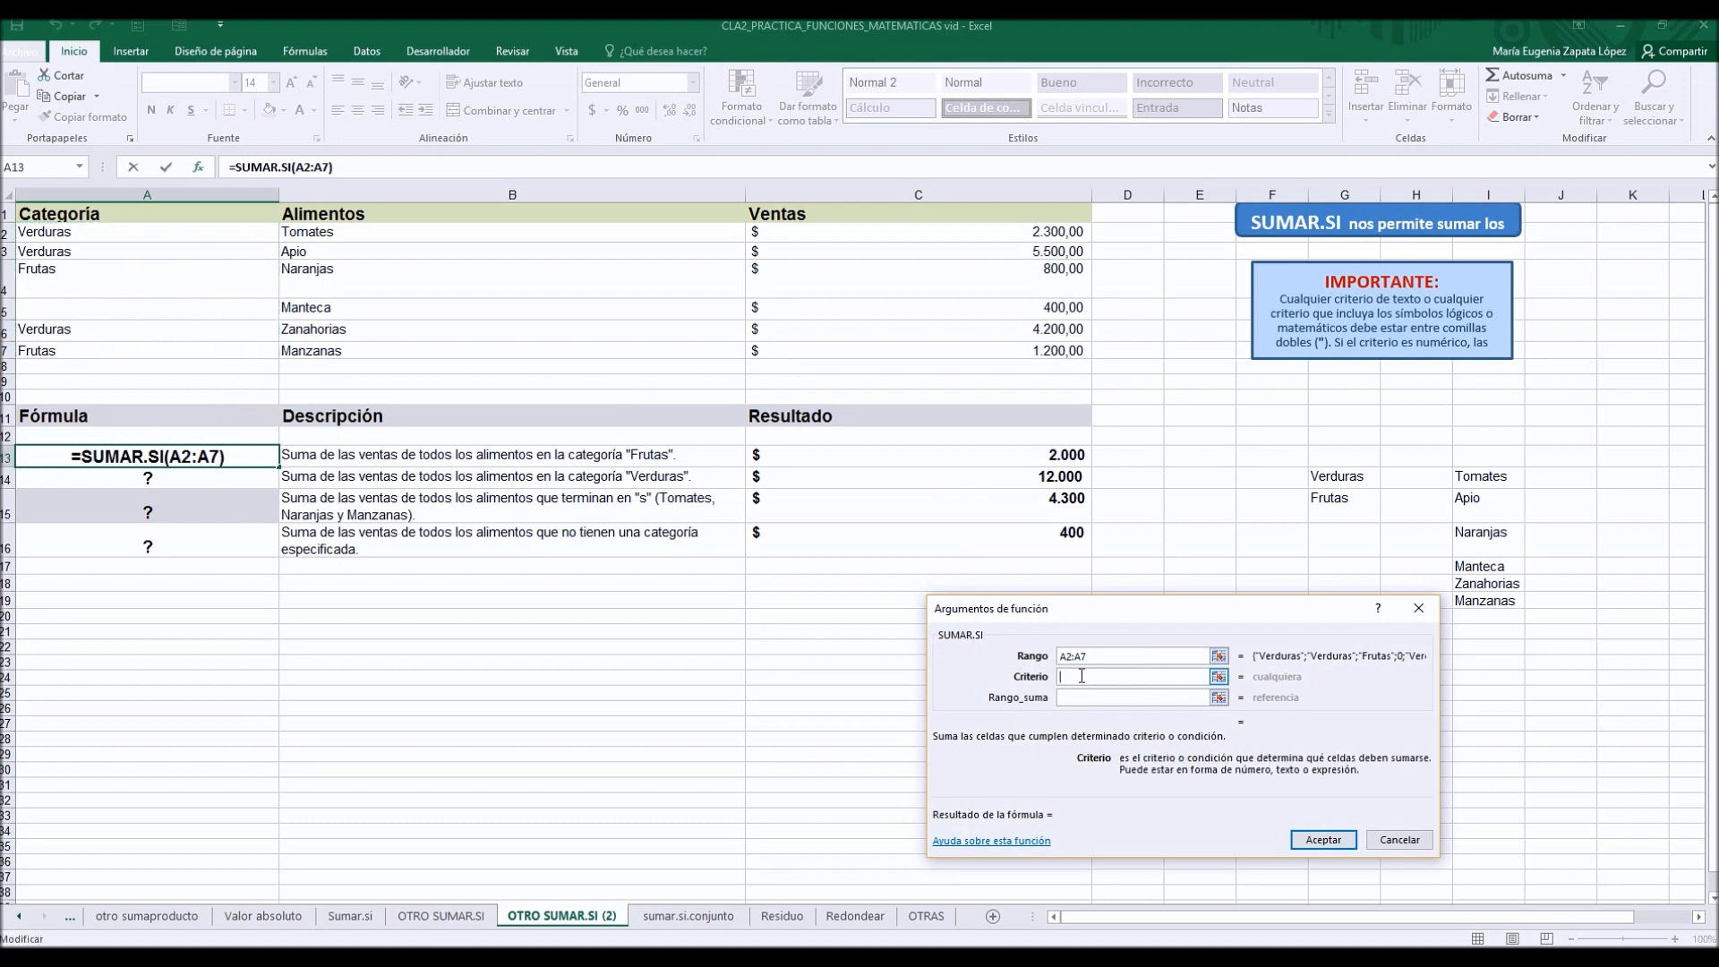
{"action": "left_click", "coordinate": [1344, 510]}
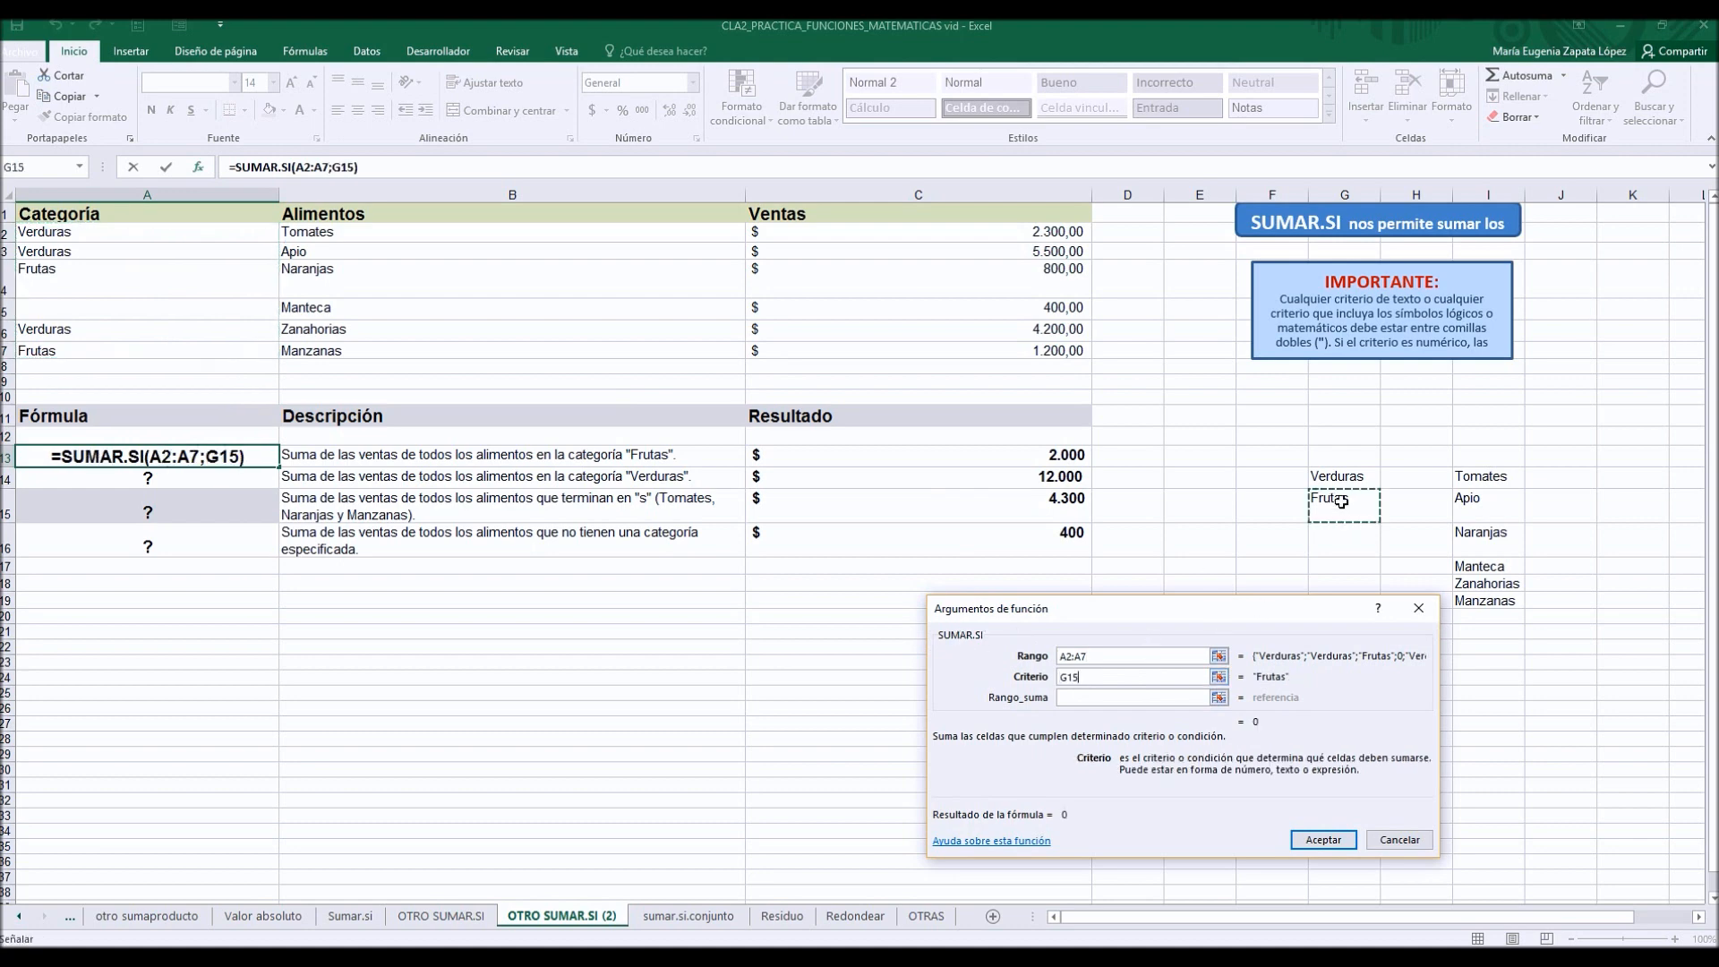
{"action": "left_click", "coordinate": [1081, 696]}
{"action": "left_click_drag", "start_coordinate": [912, 231], "coordinate": [909, 350]}
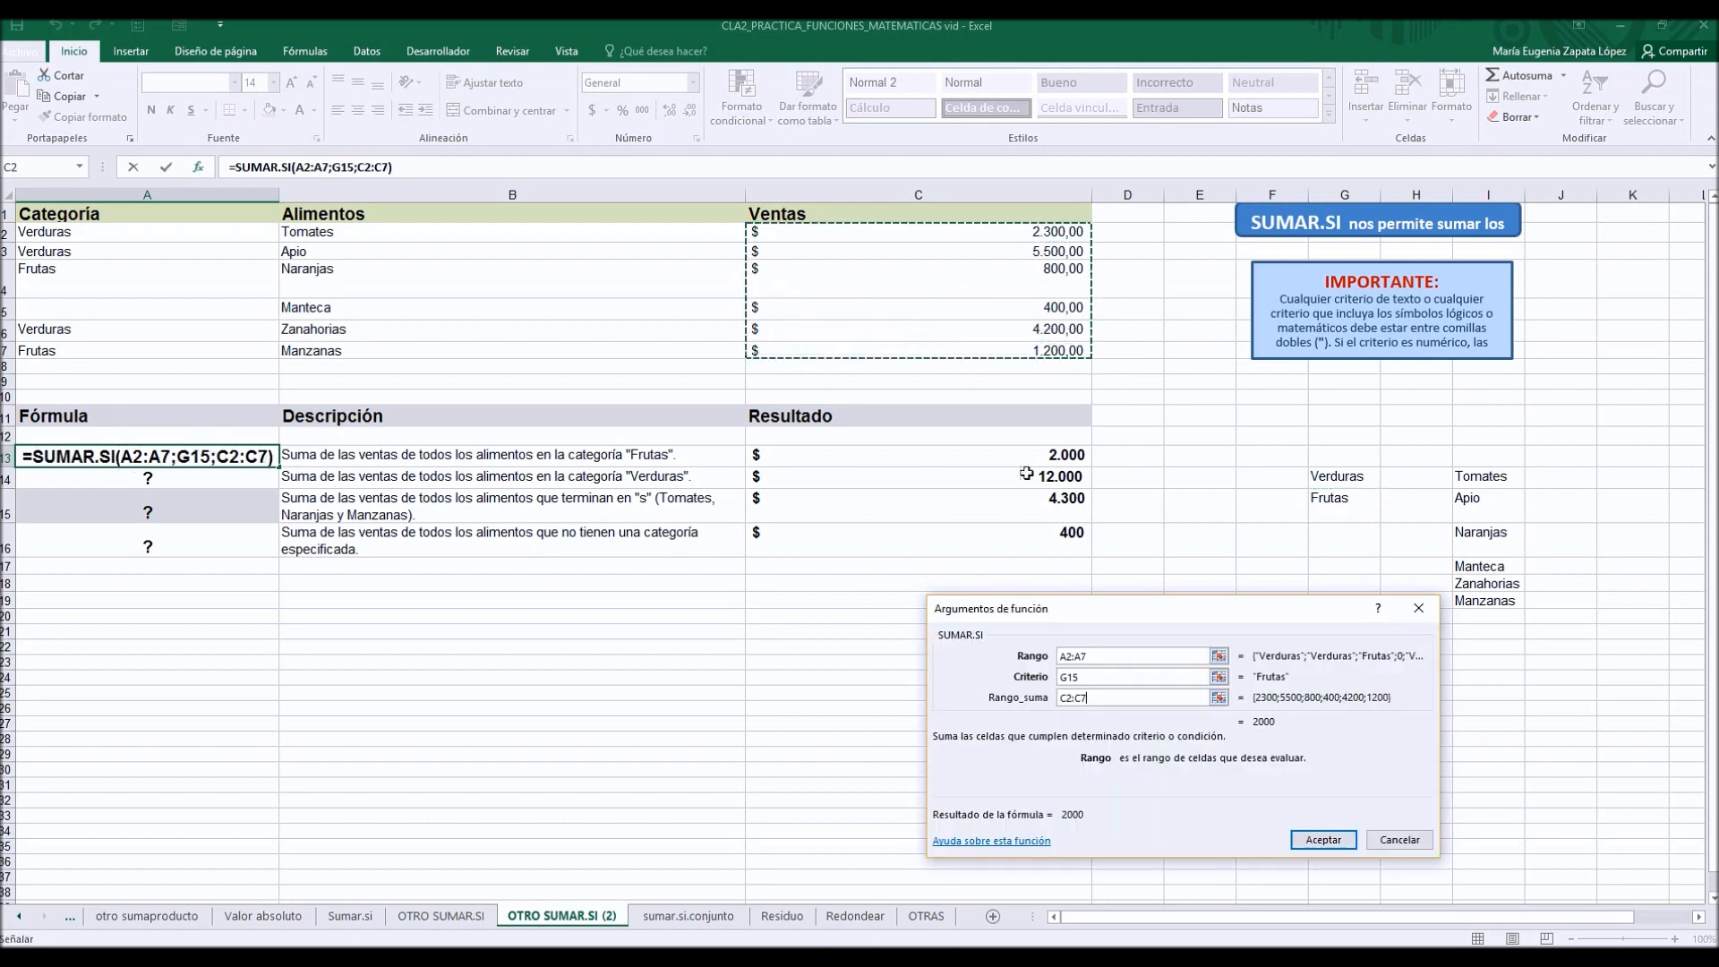
{"action": "left_click", "coordinate": [1313, 842]}
Step: Start a formula in cell A14, correct the function name to SUMAR.SI and open its function arguments
{"action": "left_click", "coordinate": [220, 477]}
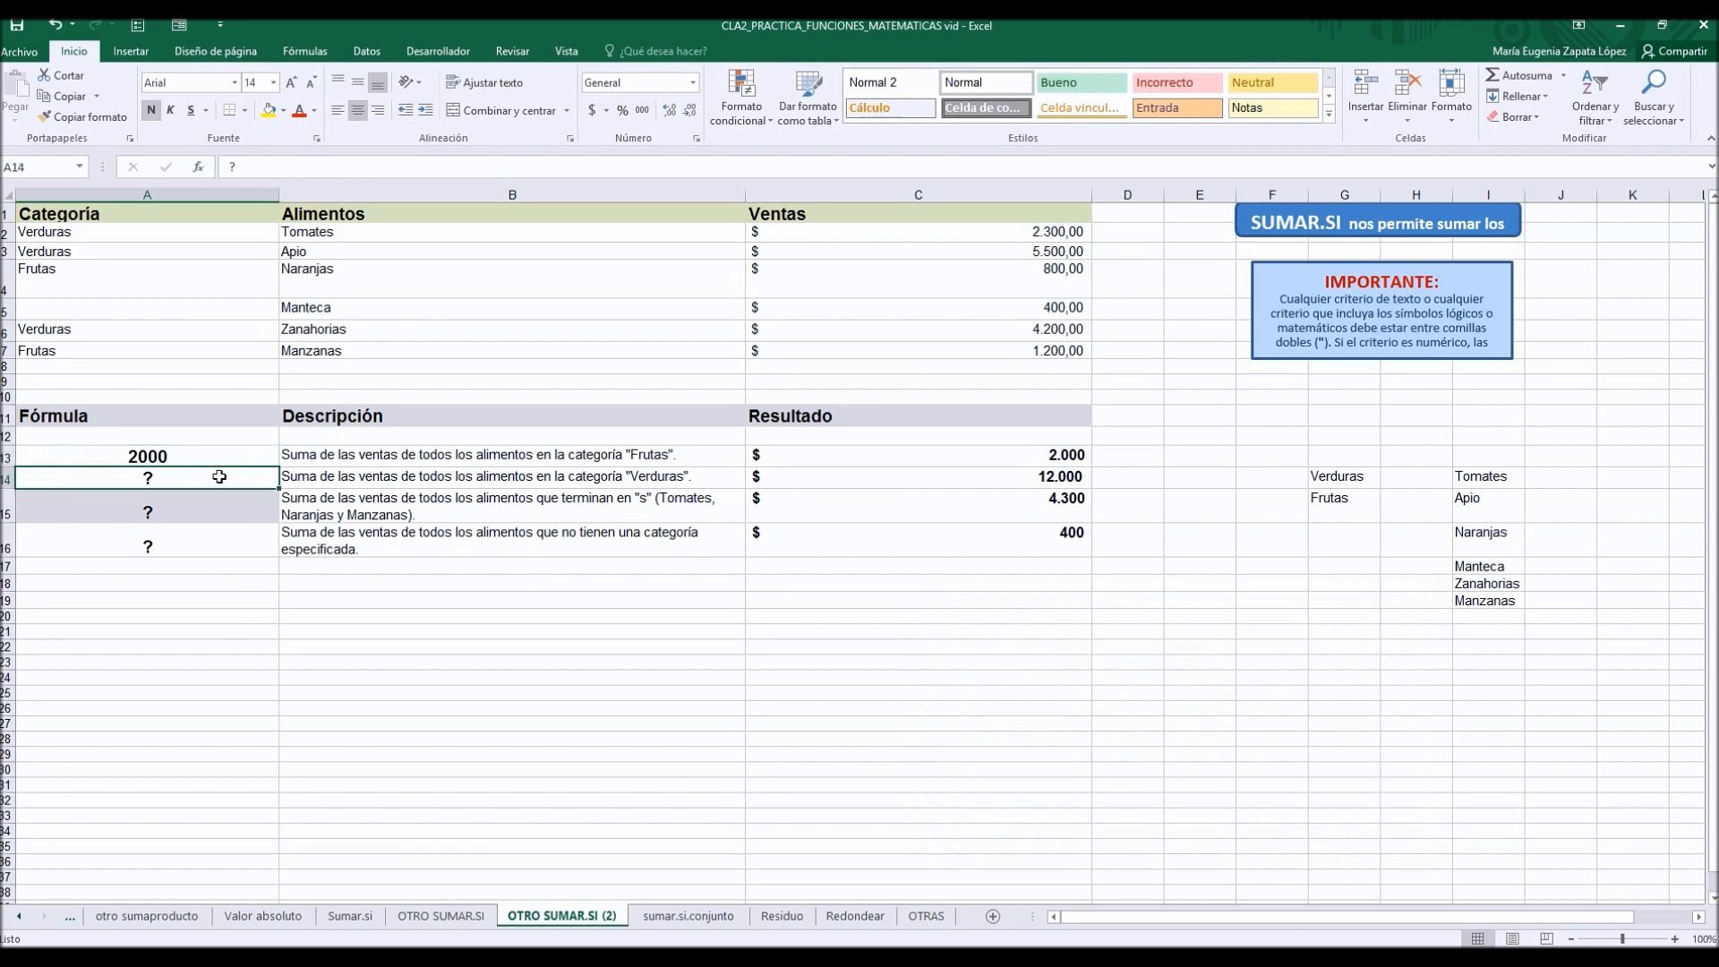
{"action": "type", "text": "=suma.si("}
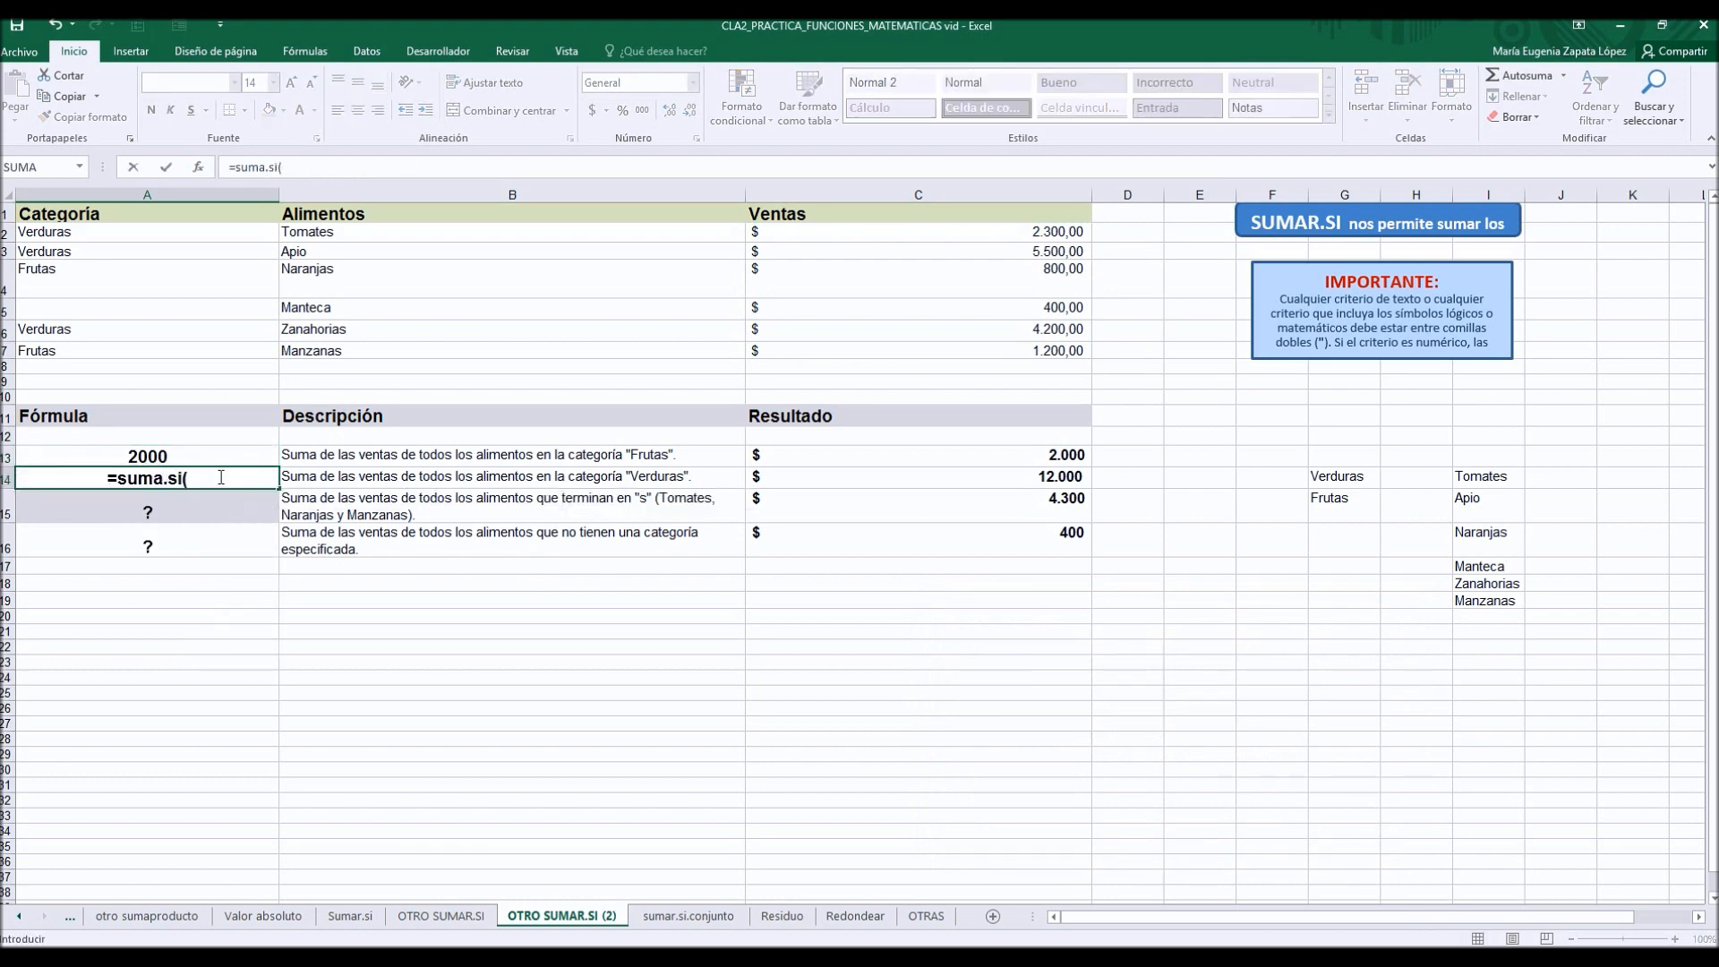
{"action": "key", "text": "F2"}
{"action": "key", "text": "Left"}
{"action": "key", "text": "Left"}
{"action": "key", "text": "Left"}
{"action": "key", "text": "Left"}
{"action": "type", "text": "r"}
{"action": "key", "text": "Right"}
{"action": "key", "text": "Right"}
{"action": "key", "text": "Right"}
{"action": "key", "text": "Right"}
{"action": "left_click", "coordinate": [201, 169]}
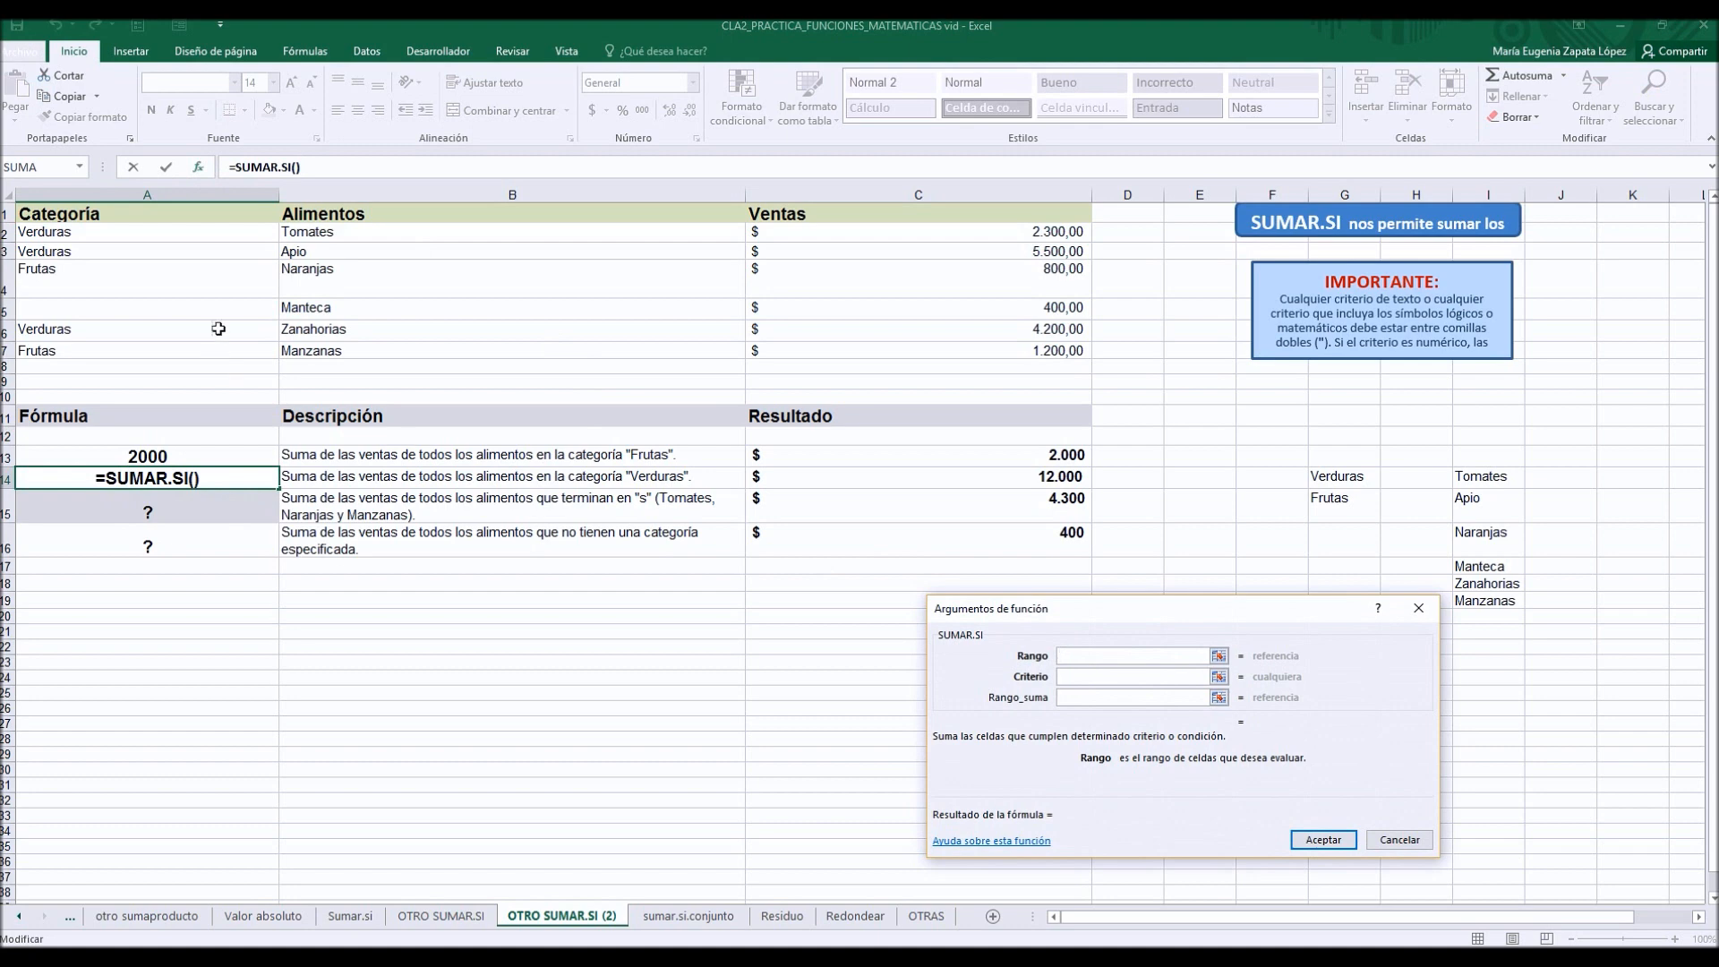
Step: Set the A14 formula's range to A2:A7, criterion to G14 (Verduras) and sum range to C2:C7, and accept
{"action": "left_click_drag", "start_coordinate": [191, 233], "coordinate": [184, 358]}
{"action": "left_click", "coordinate": [1078, 676]}
{"action": "left_click", "coordinate": [1356, 484]}
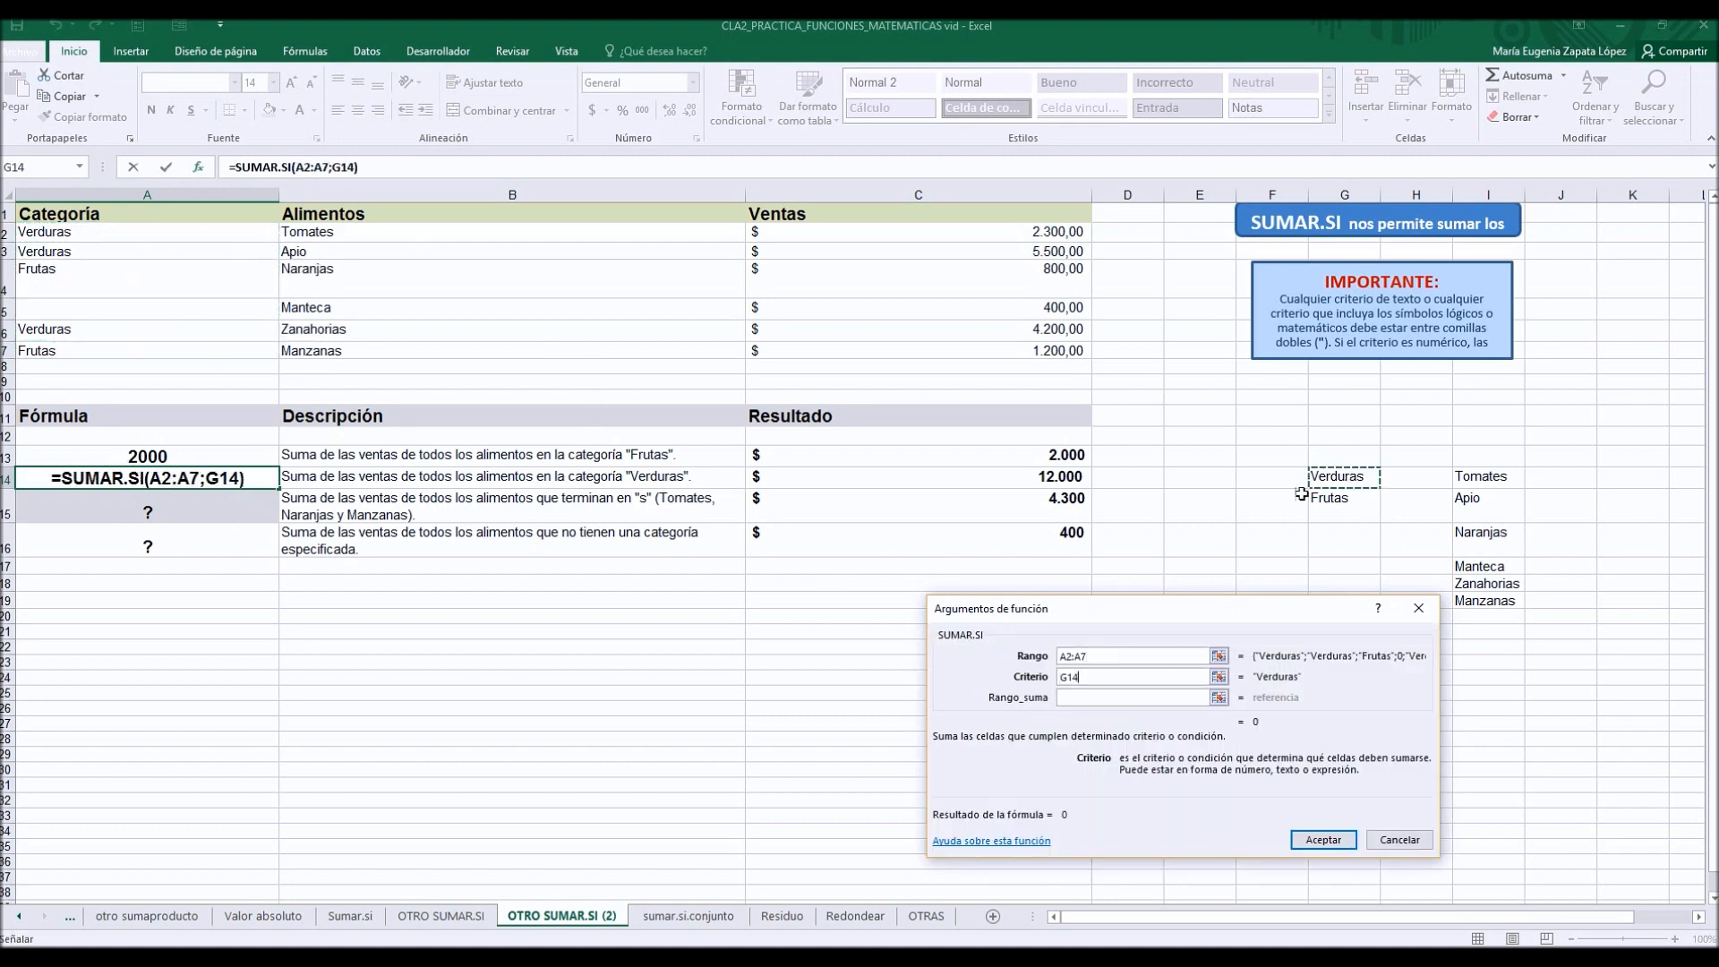
{"action": "left_click", "coordinate": [1095, 698]}
{"action": "left_click_drag", "start_coordinate": [833, 234], "coordinate": [1075, 354]}
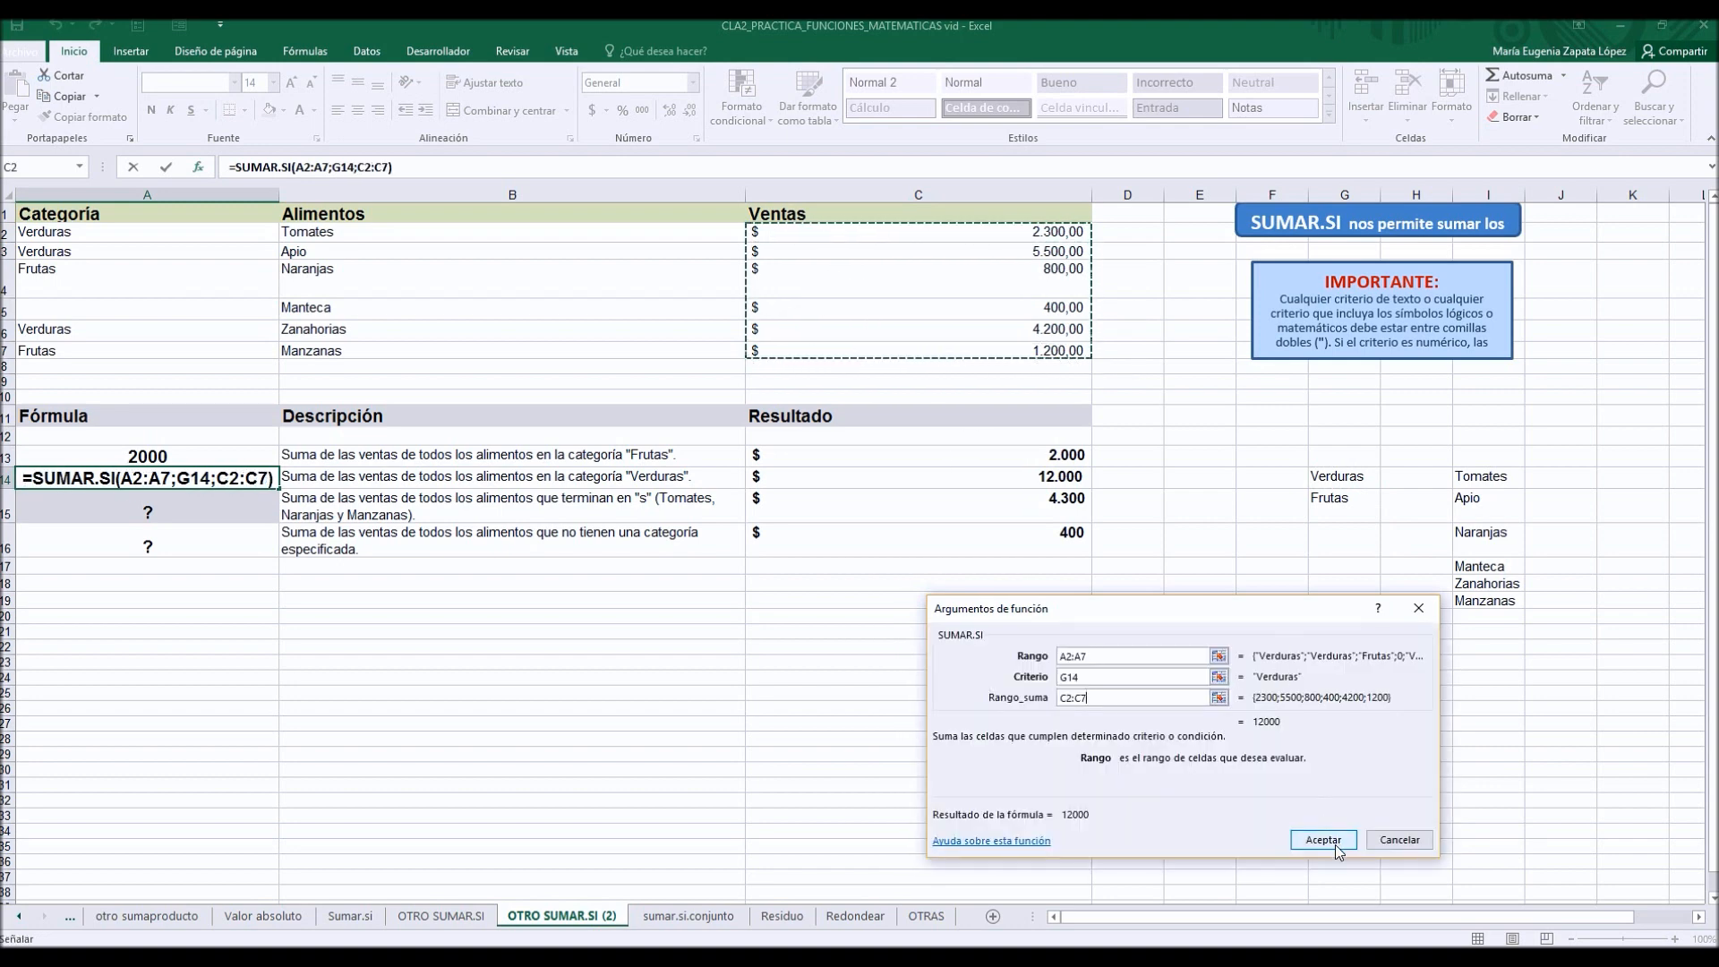
{"action": "left_click", "coordinate": [1333, 842]}
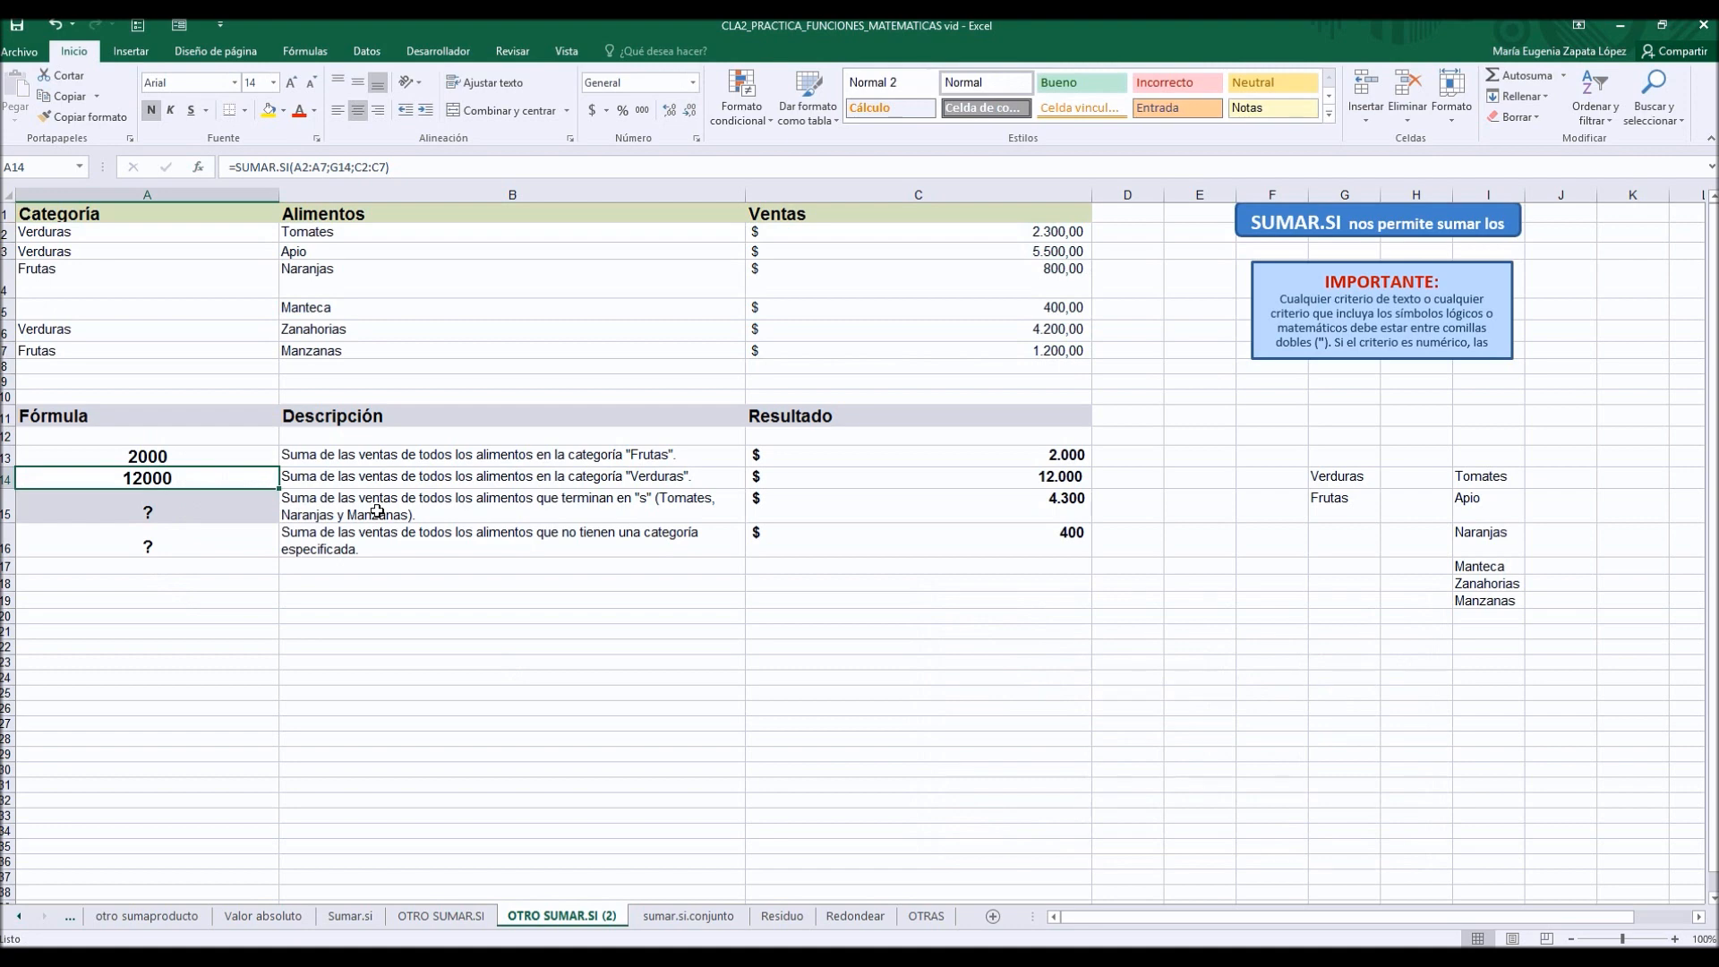
Step: Enter a SUMAR.SI formula in cell A15 with range B2:B7, criterion "*s" and sum range C2:C7
{"action": "left_click", "coordinate": [179, 506]}
{"action": "type", "text": "="}
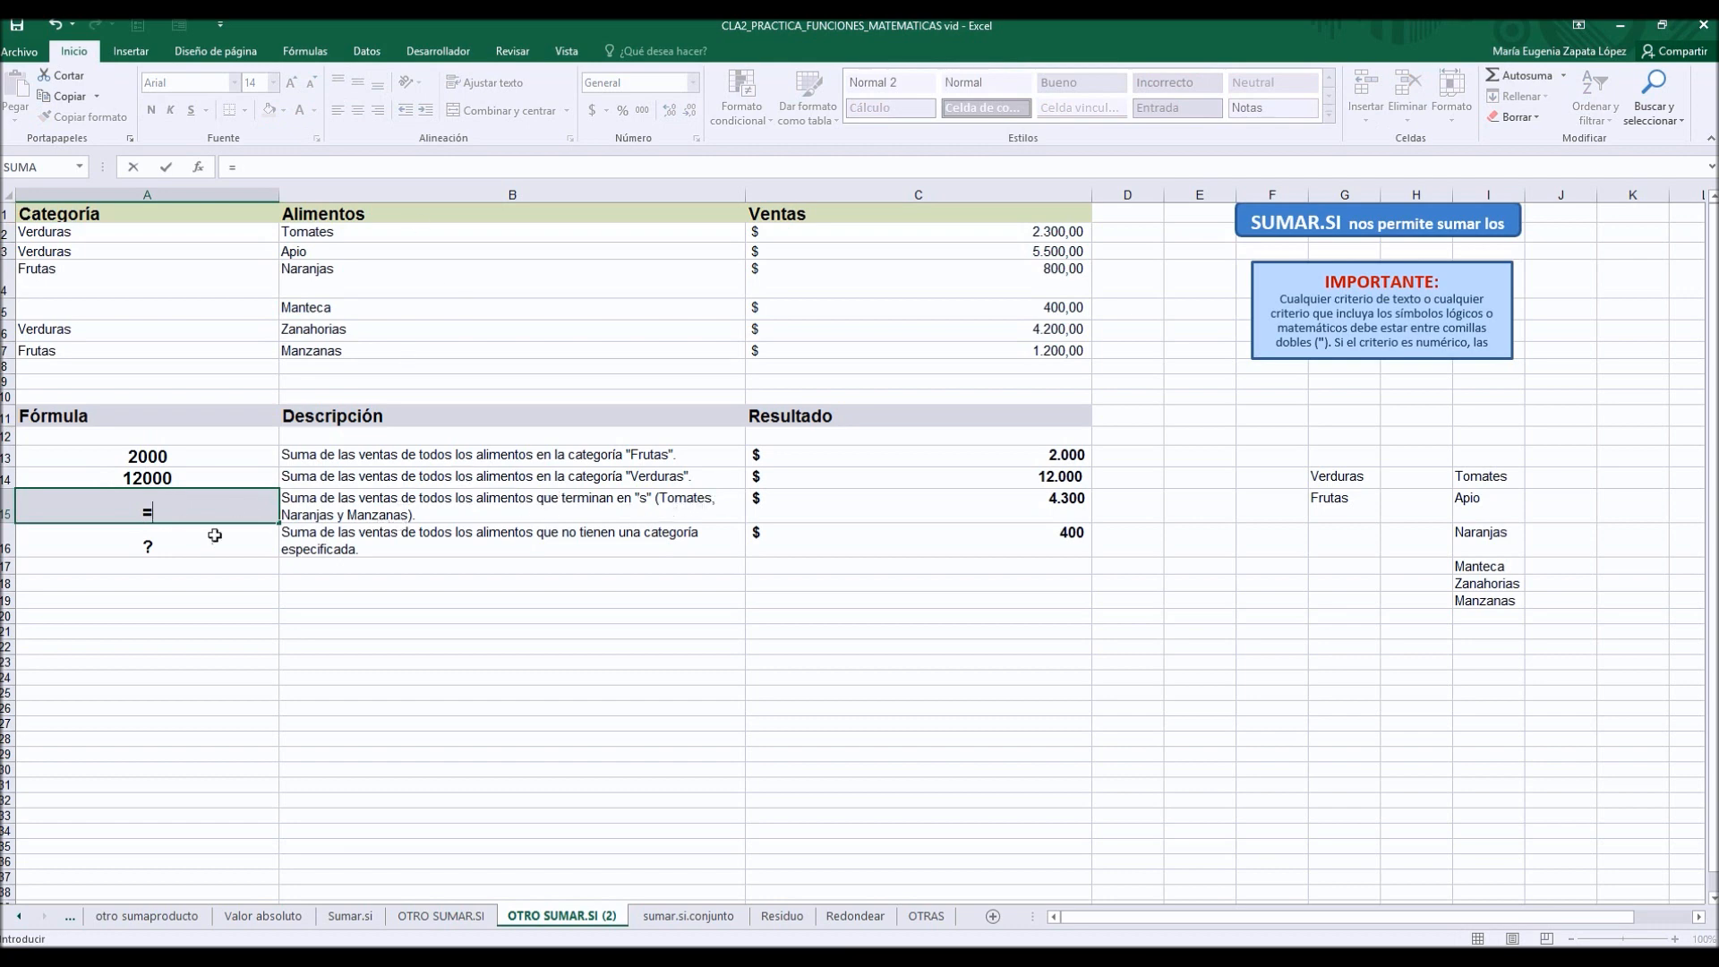
{"action": "type", "text": "sumar.si("}
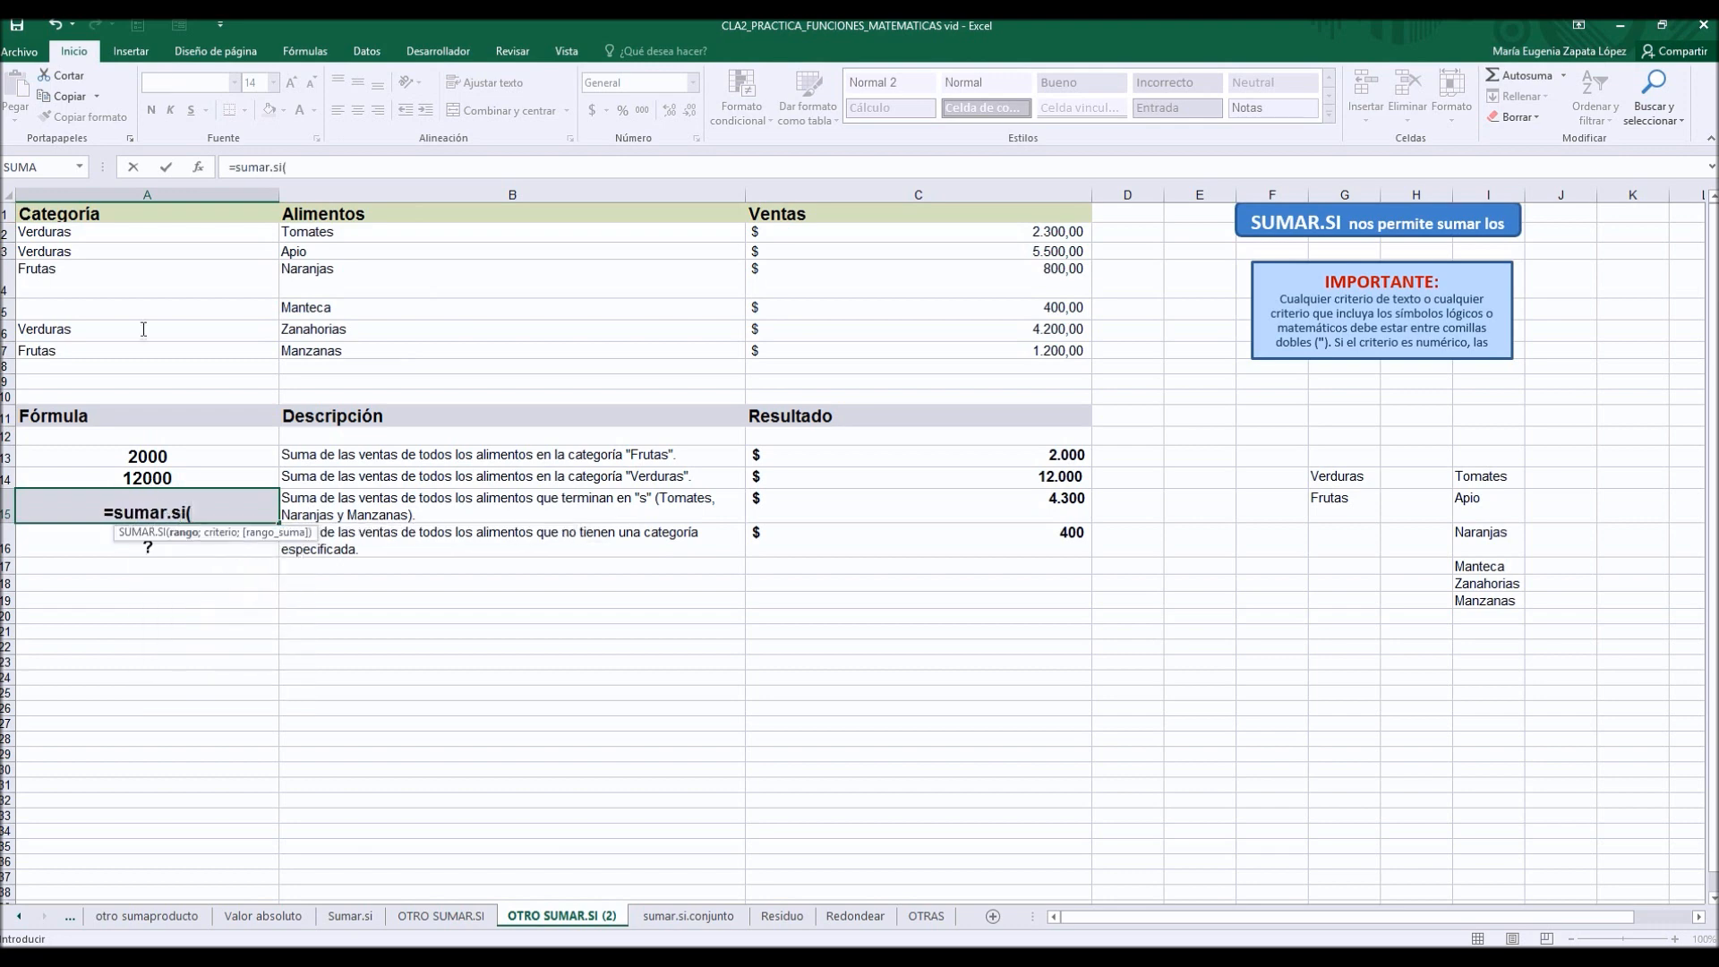
{"action": "left_click", "coordinate": [199, 167]}
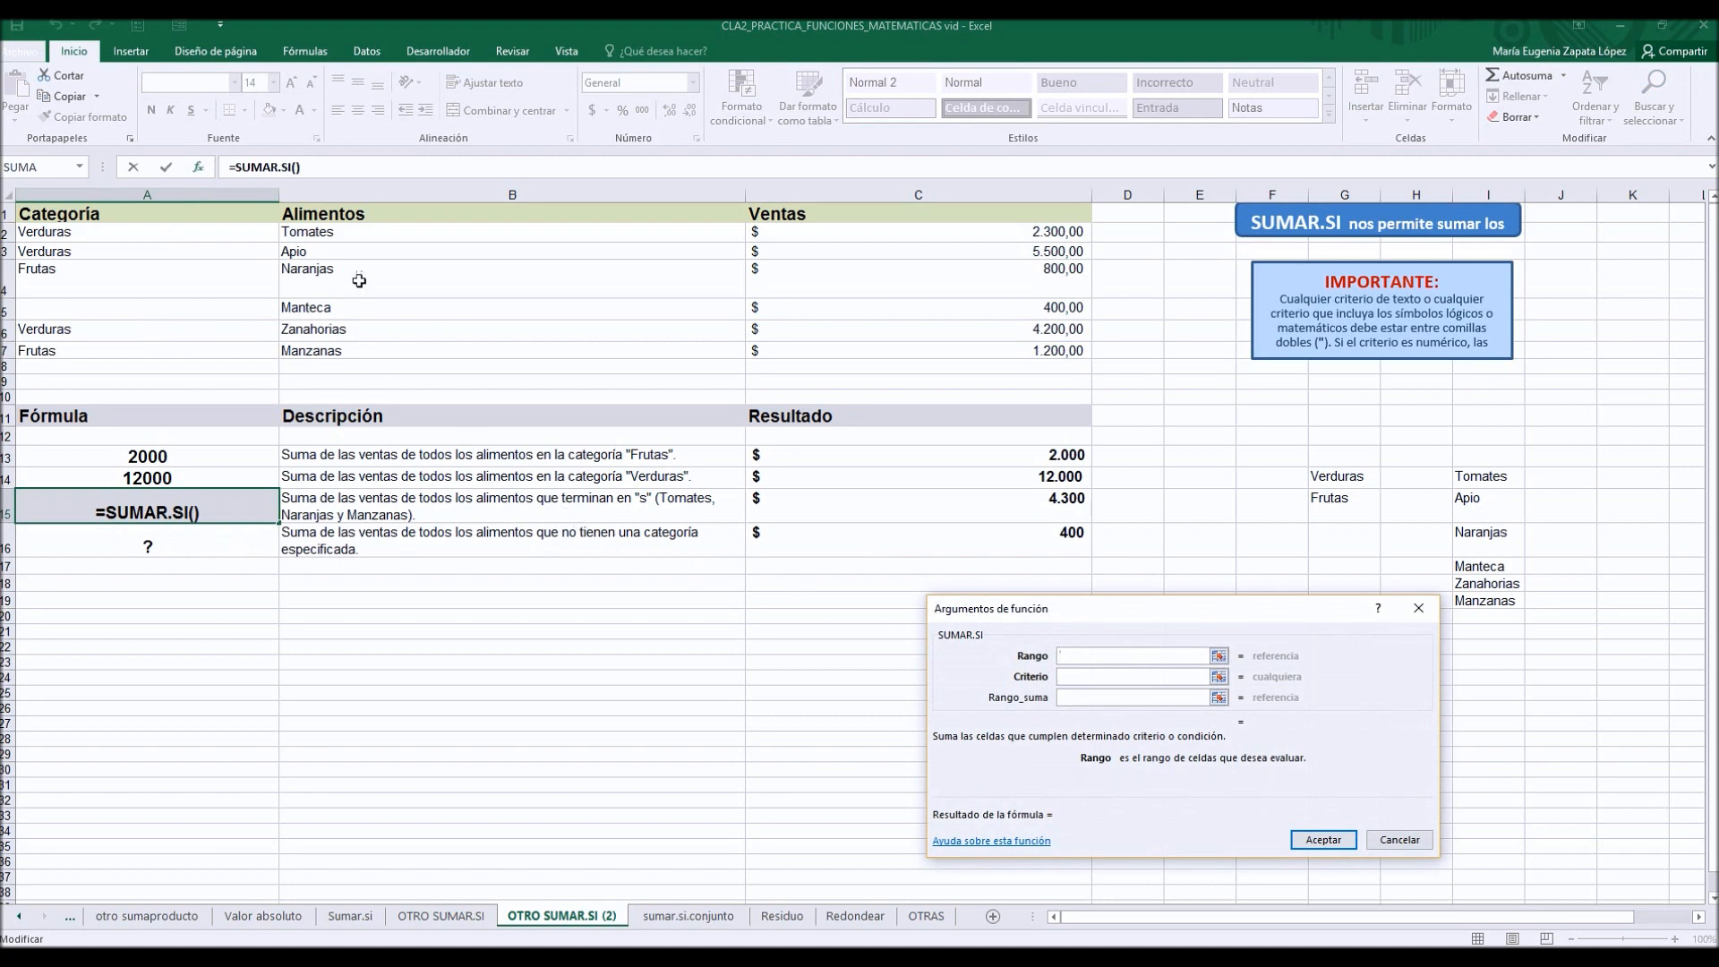
{"action": "left_click_drag", "start_coordinate": [359, 231], "coordinate": [358, 351]}
{"action": "left_click", "coordinate": [1073, 678]}
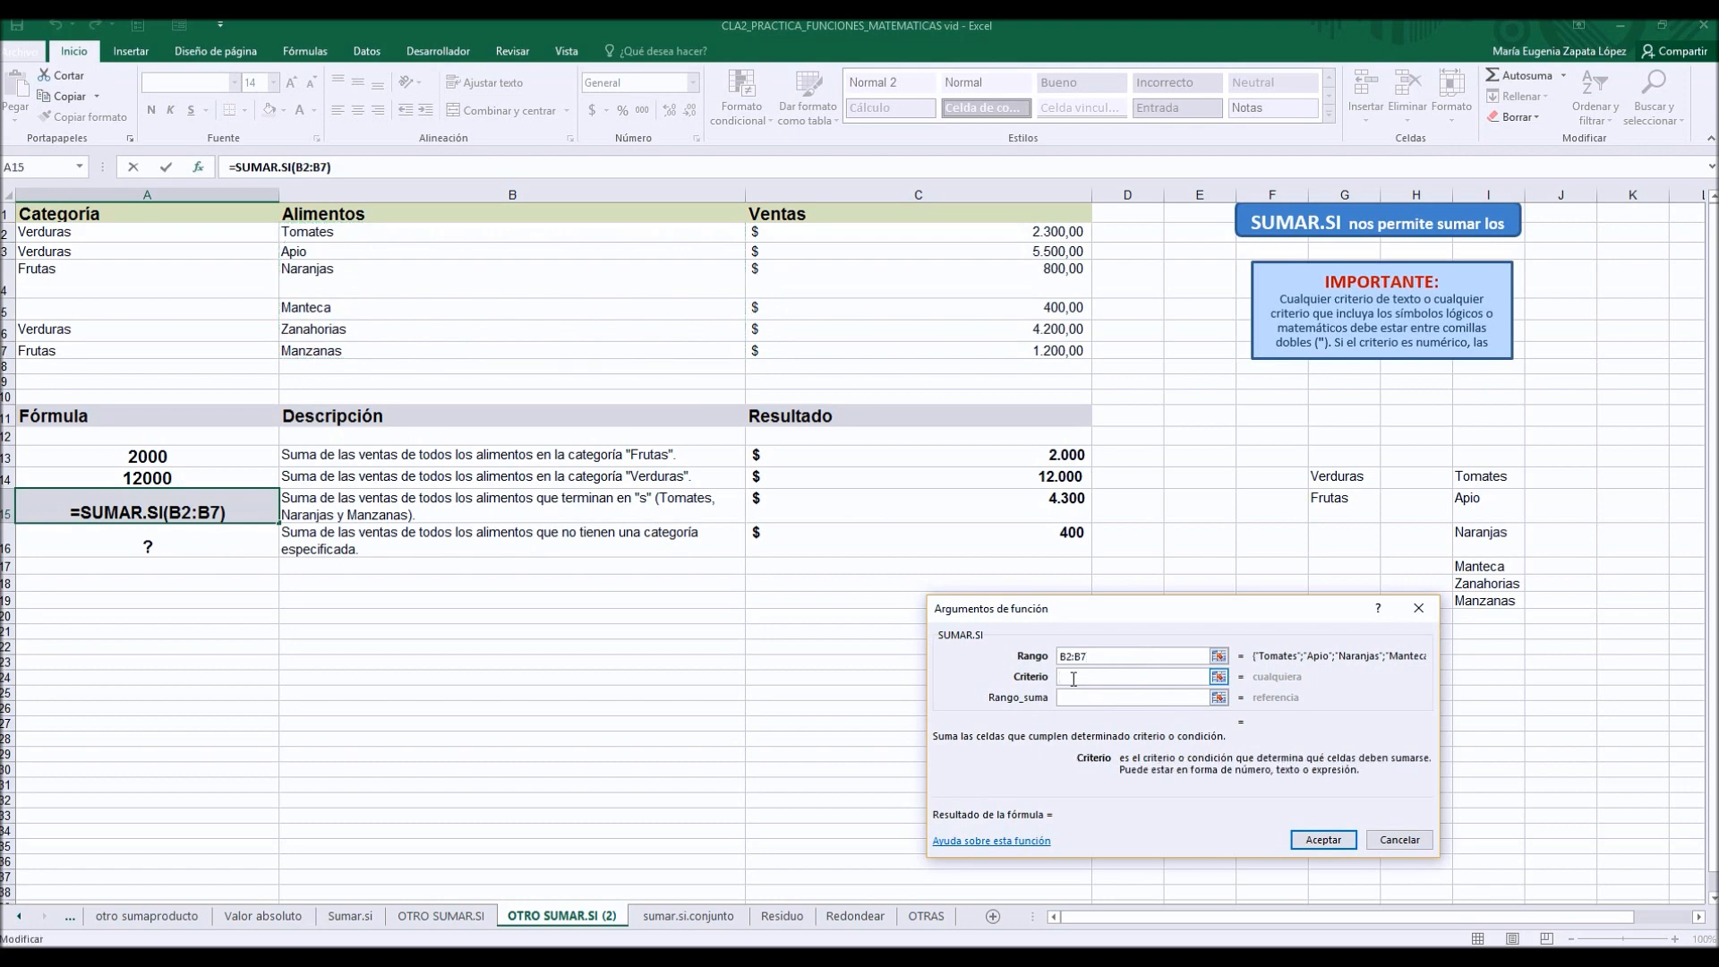
{"action": "type", "text": "*s"}
{"action": "left_click", "coordinate": [1079, 694]}
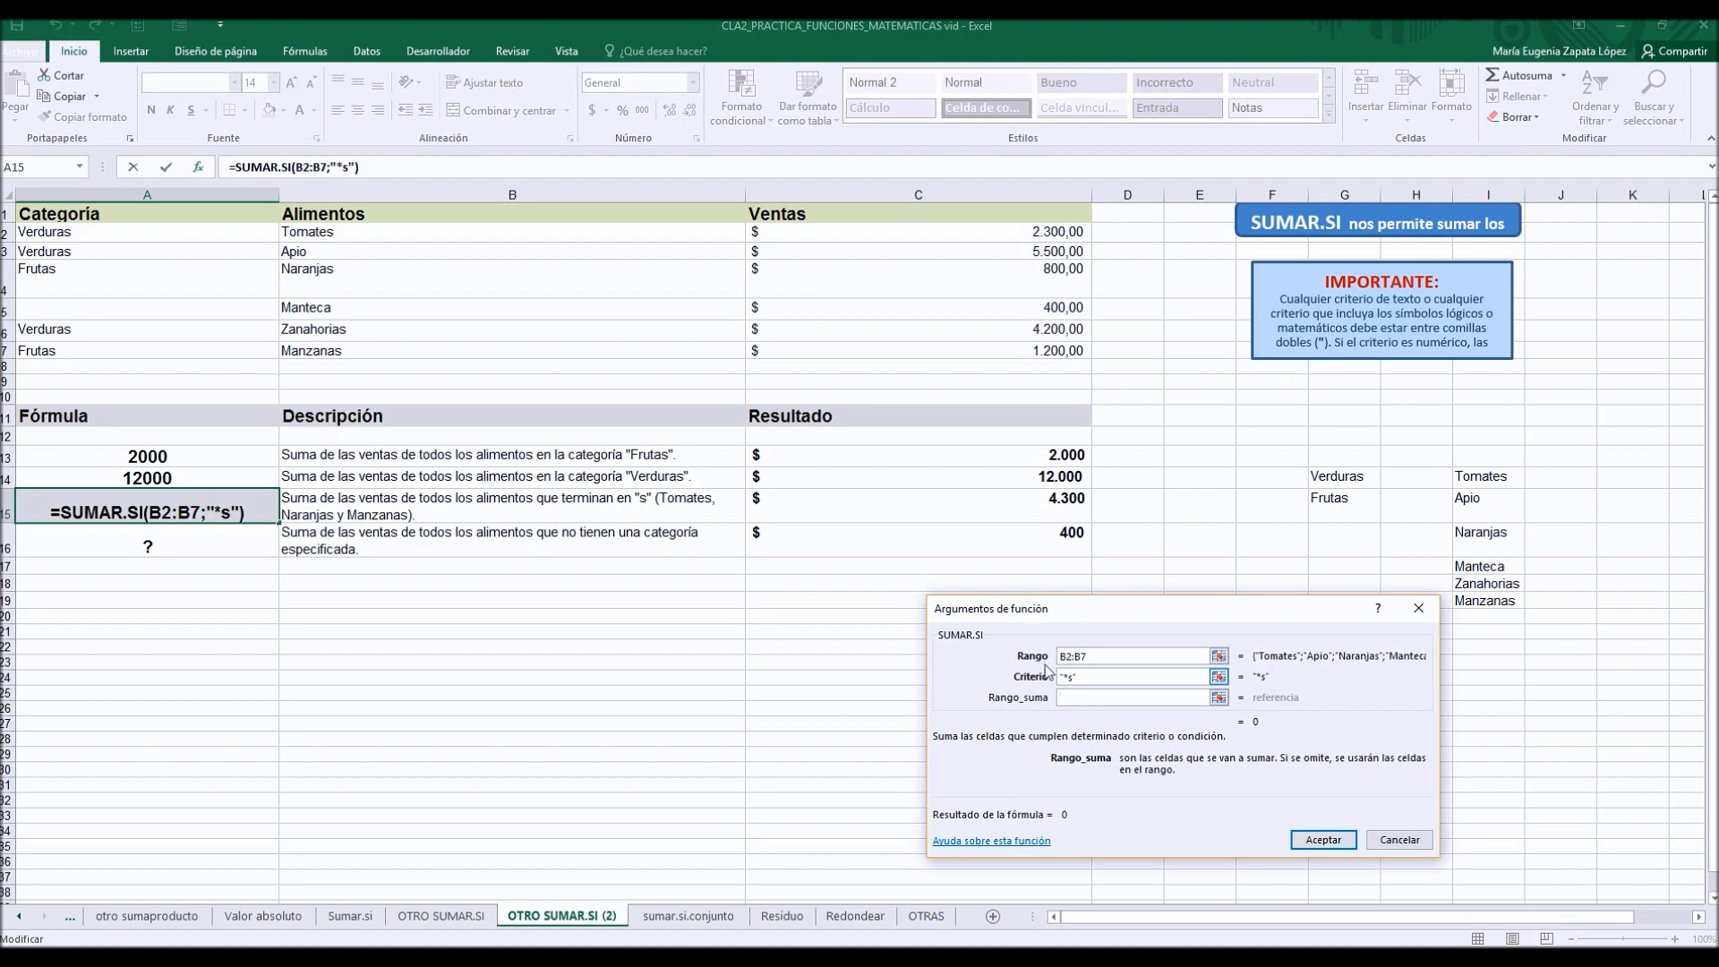
{"action": "left_click_drag", "start_coordinate": [831, 235], "coordinate": [833, 354]}
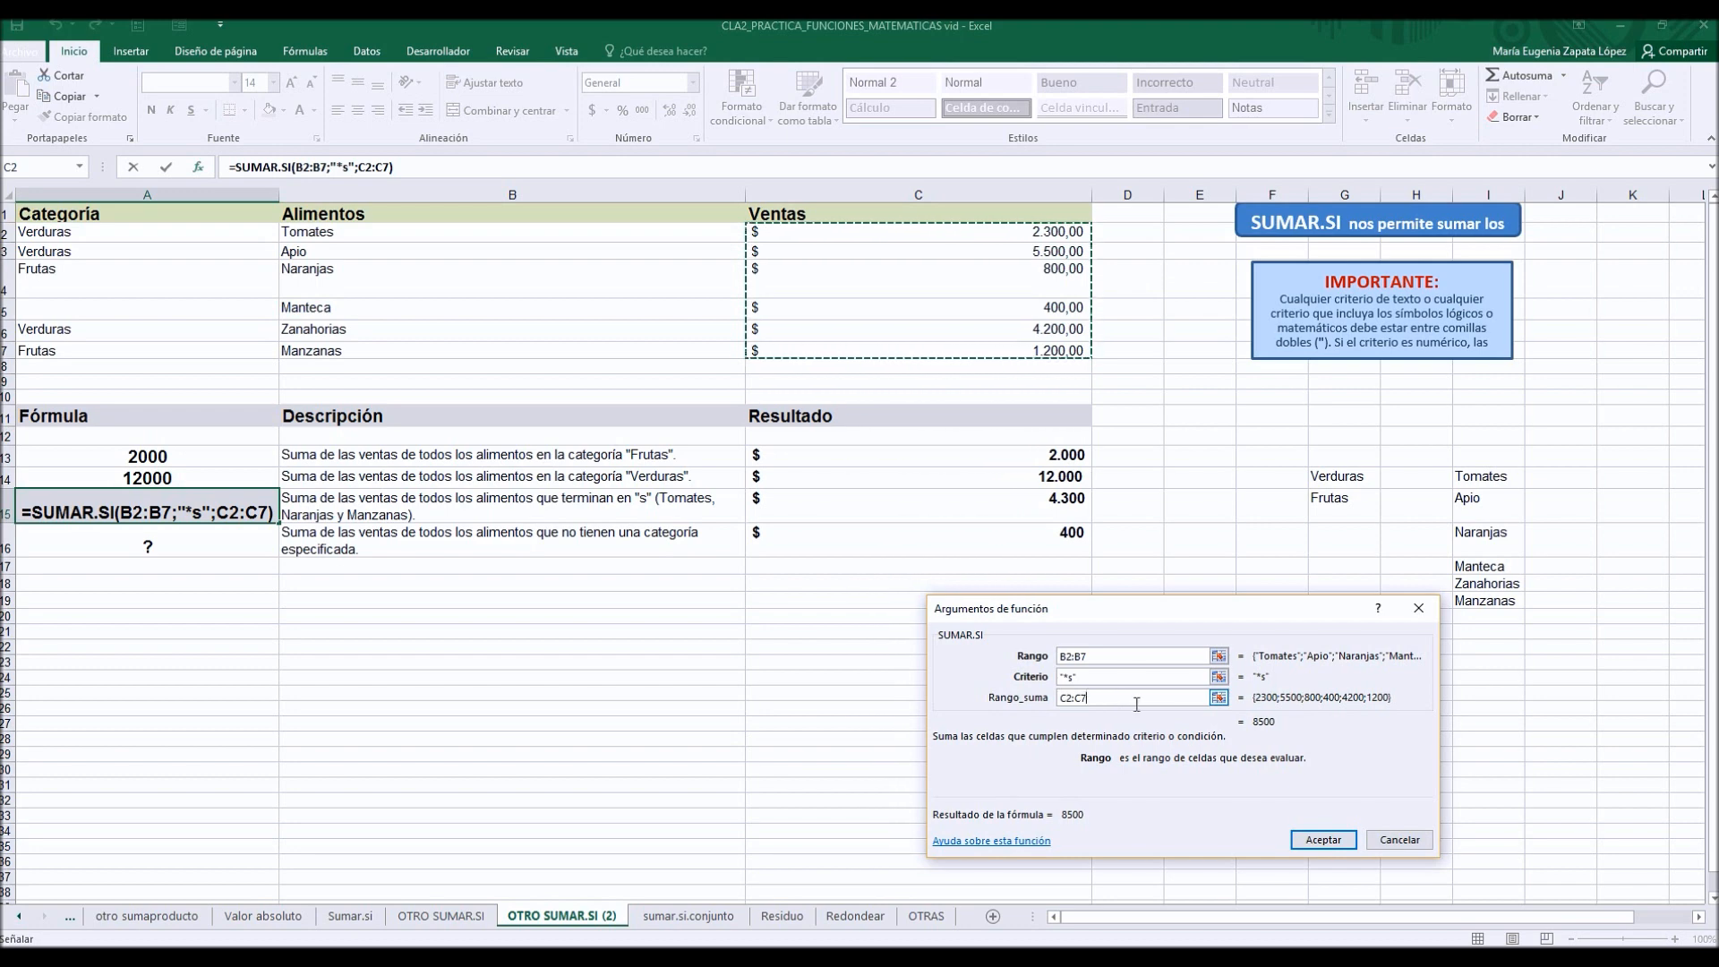
{"action": "left_click", "coordinate": [1319, 840]}
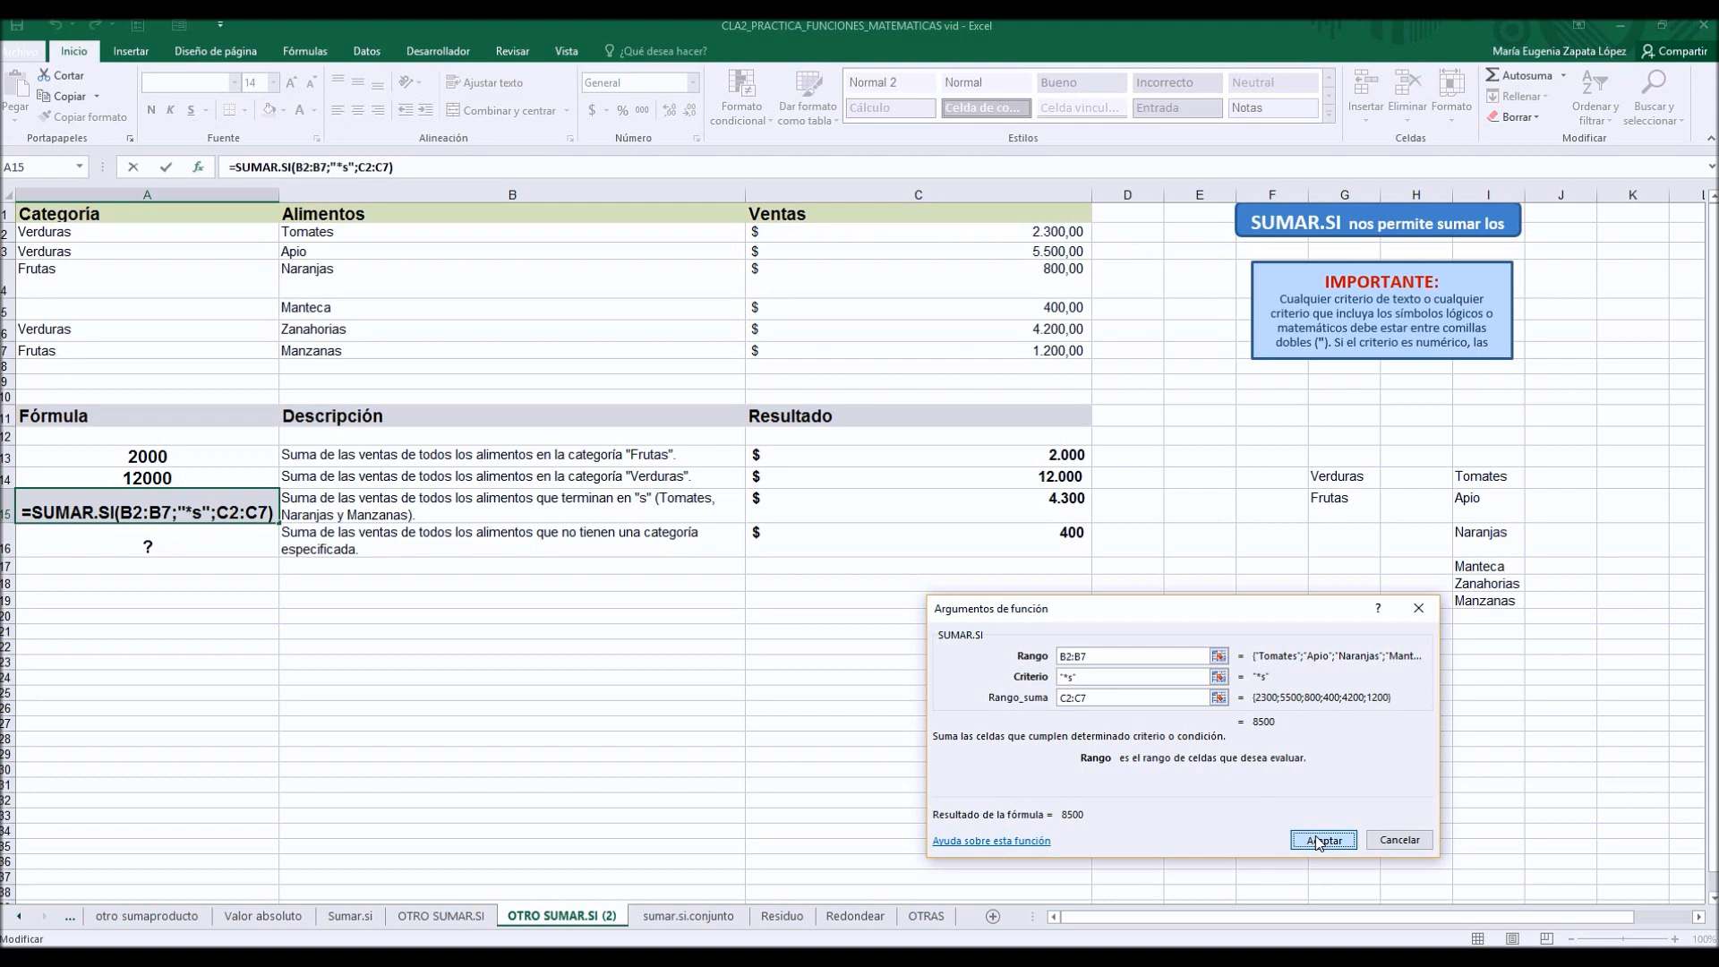
Step: Check the A15 total against its description, the listed result in C15 and the sales of each food ending in "s"
{"action": "left_click", "coordinate": [874, 505]}
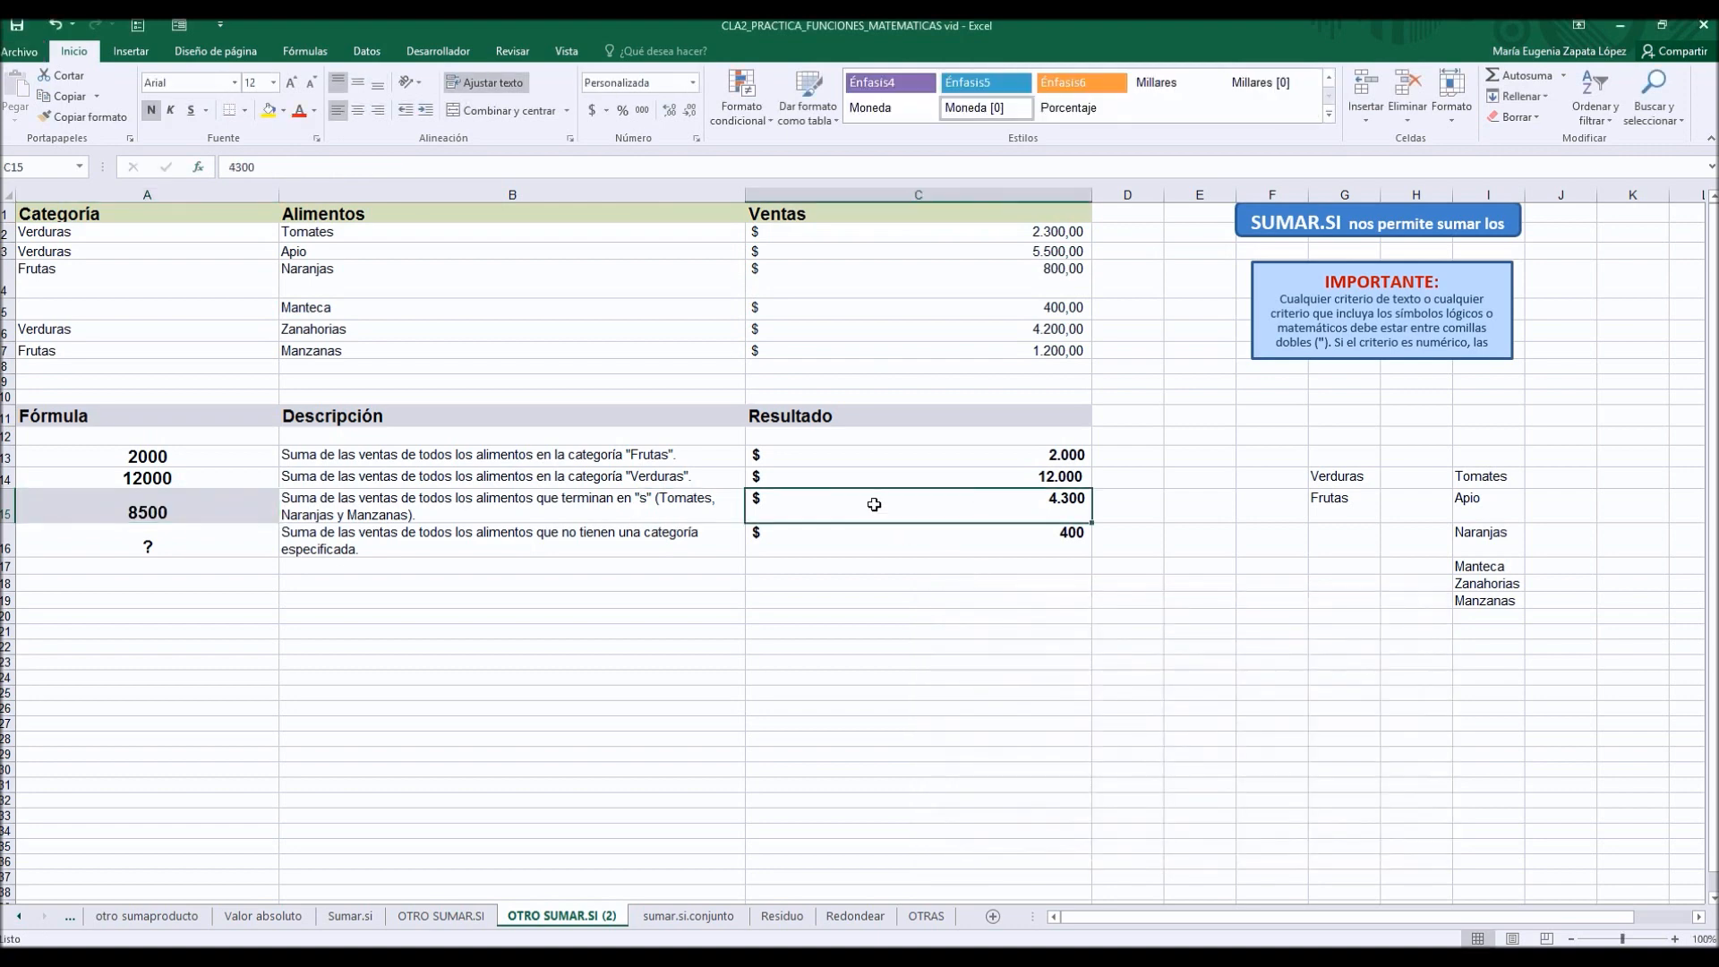
{"action": "left_click", "coordinate": [678, 504]}
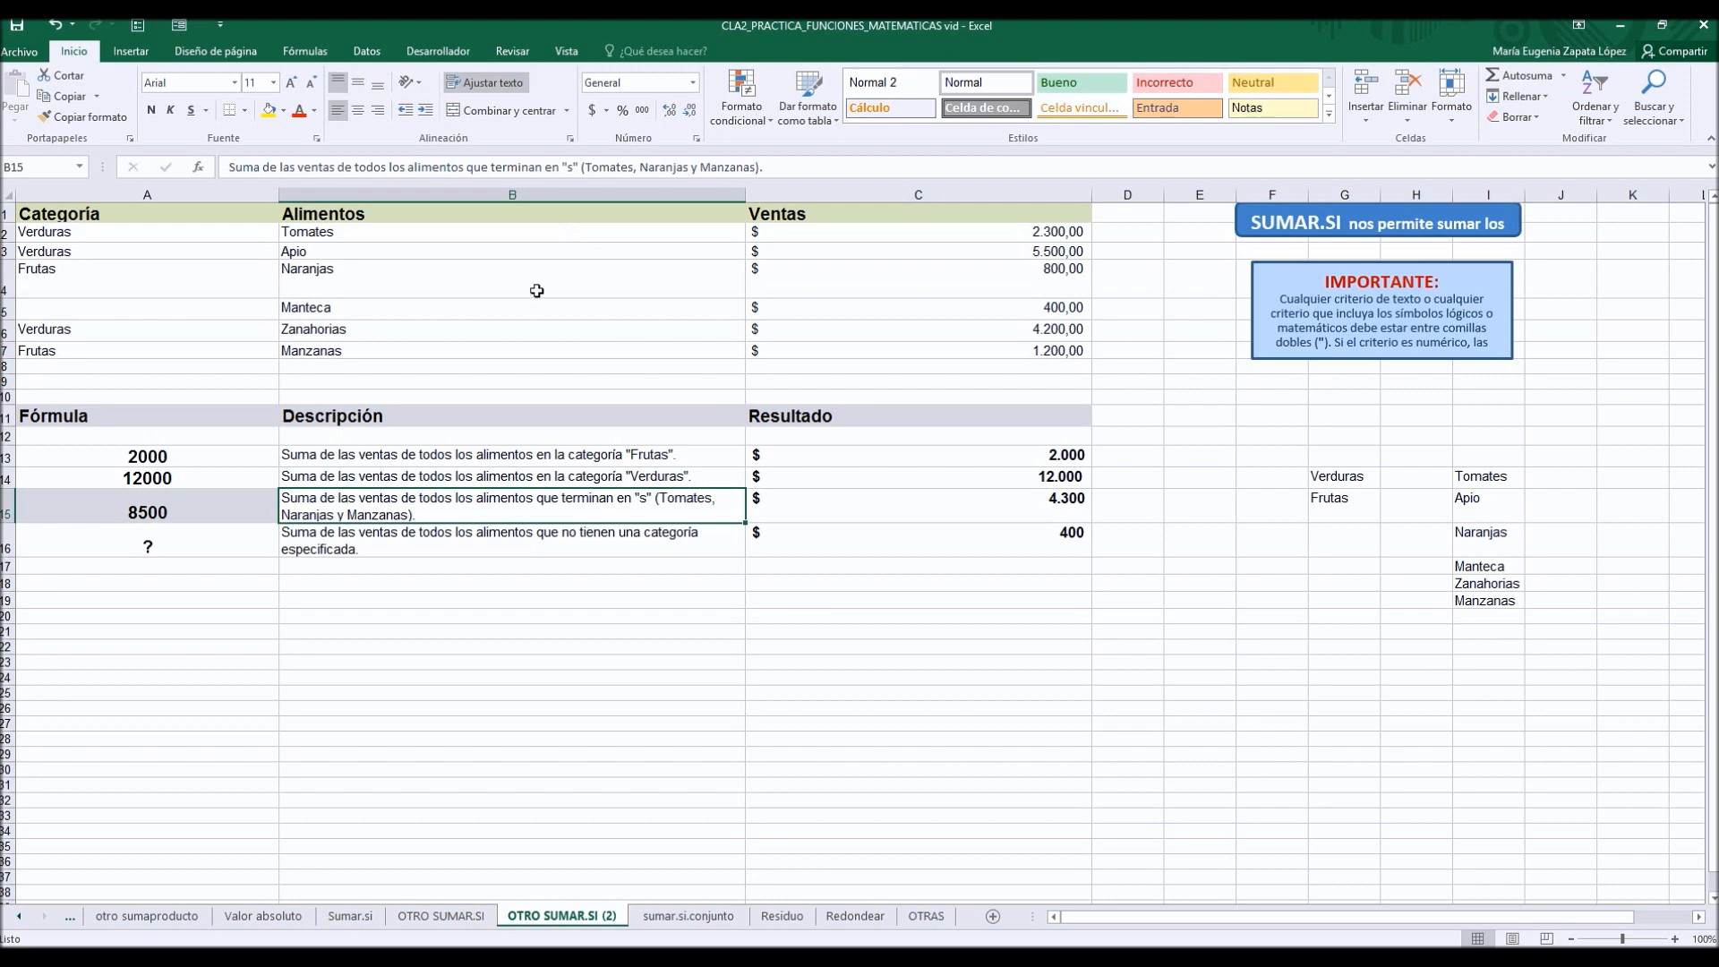
{"action": "left_click", "coordinate": [499, 356]}
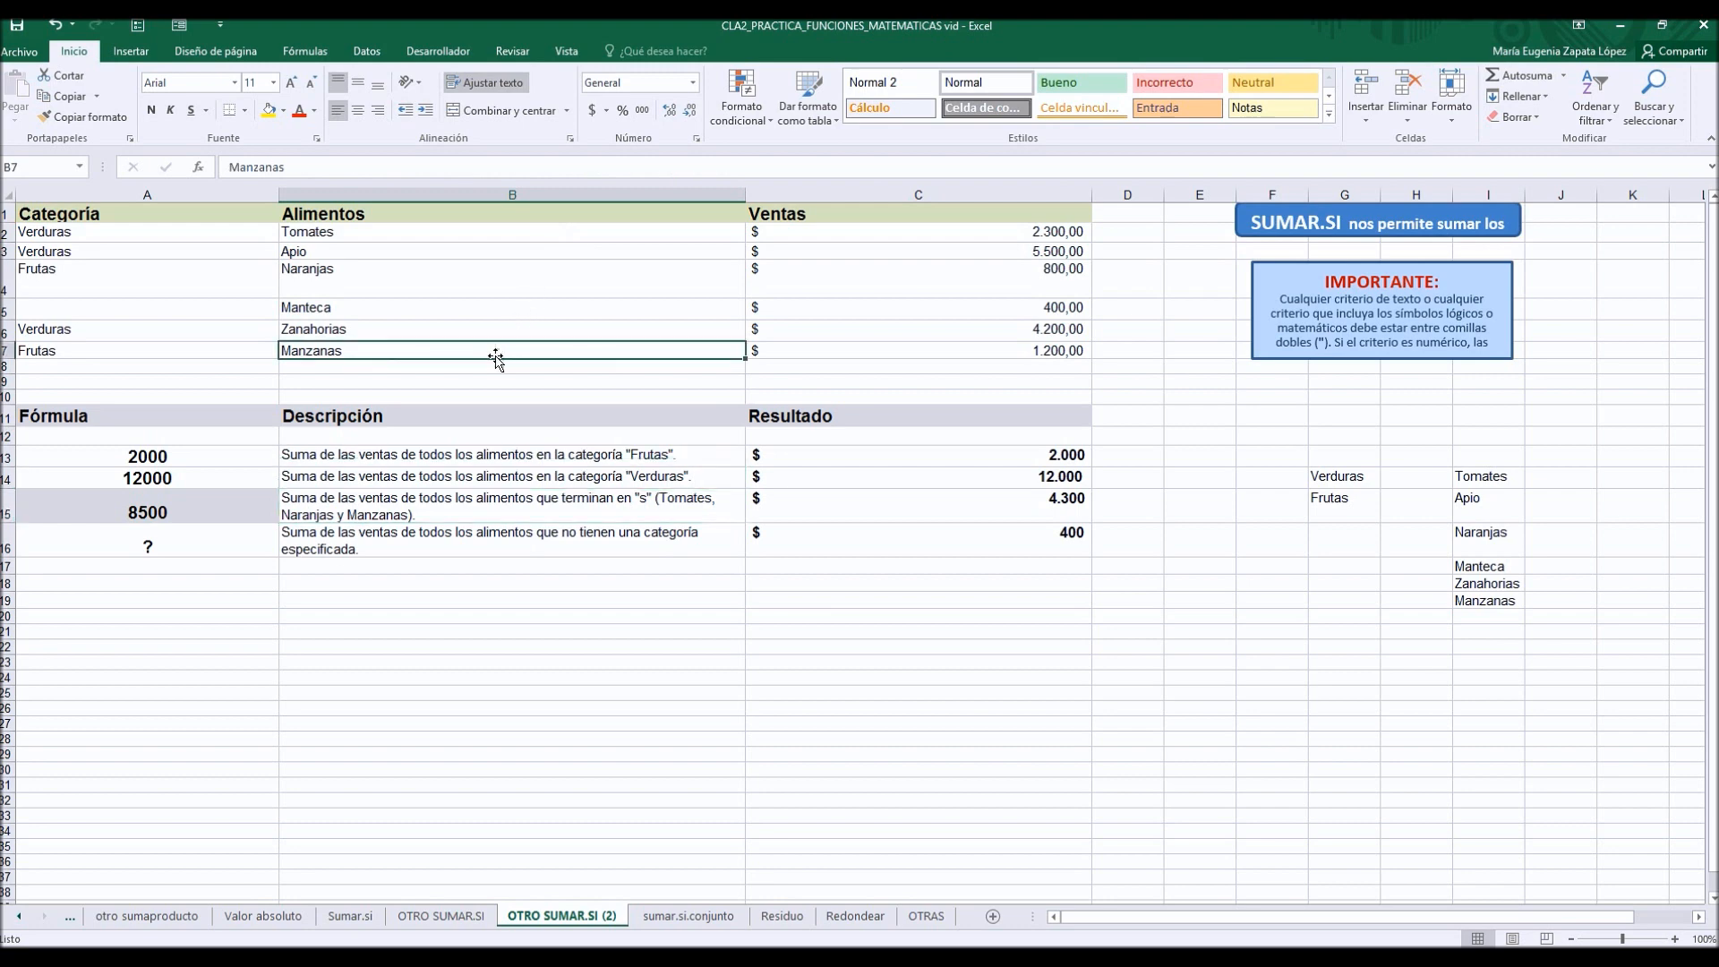
{"action": "left_click", "coordinate": [518, 511]}
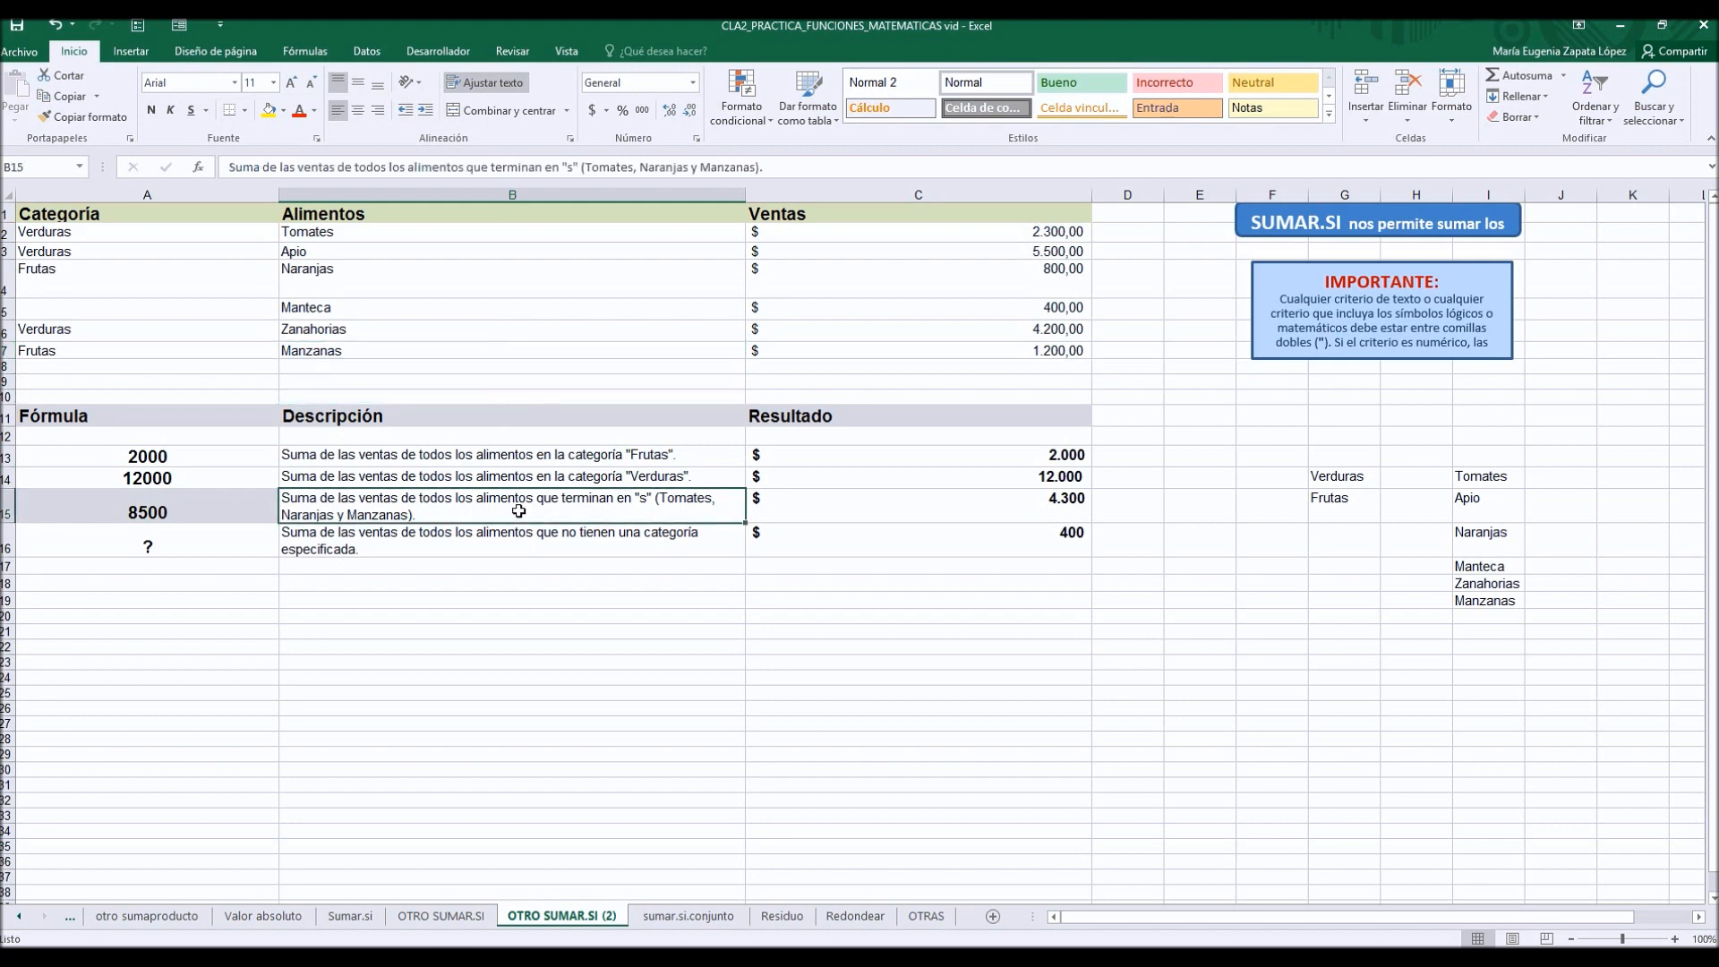
{"action": "left_click", "coordinate": [377, 235]}
{"action": "left_click", "coordinate": [352, 285]}
{"action": "left_click", "coordinate": [368, 337]}
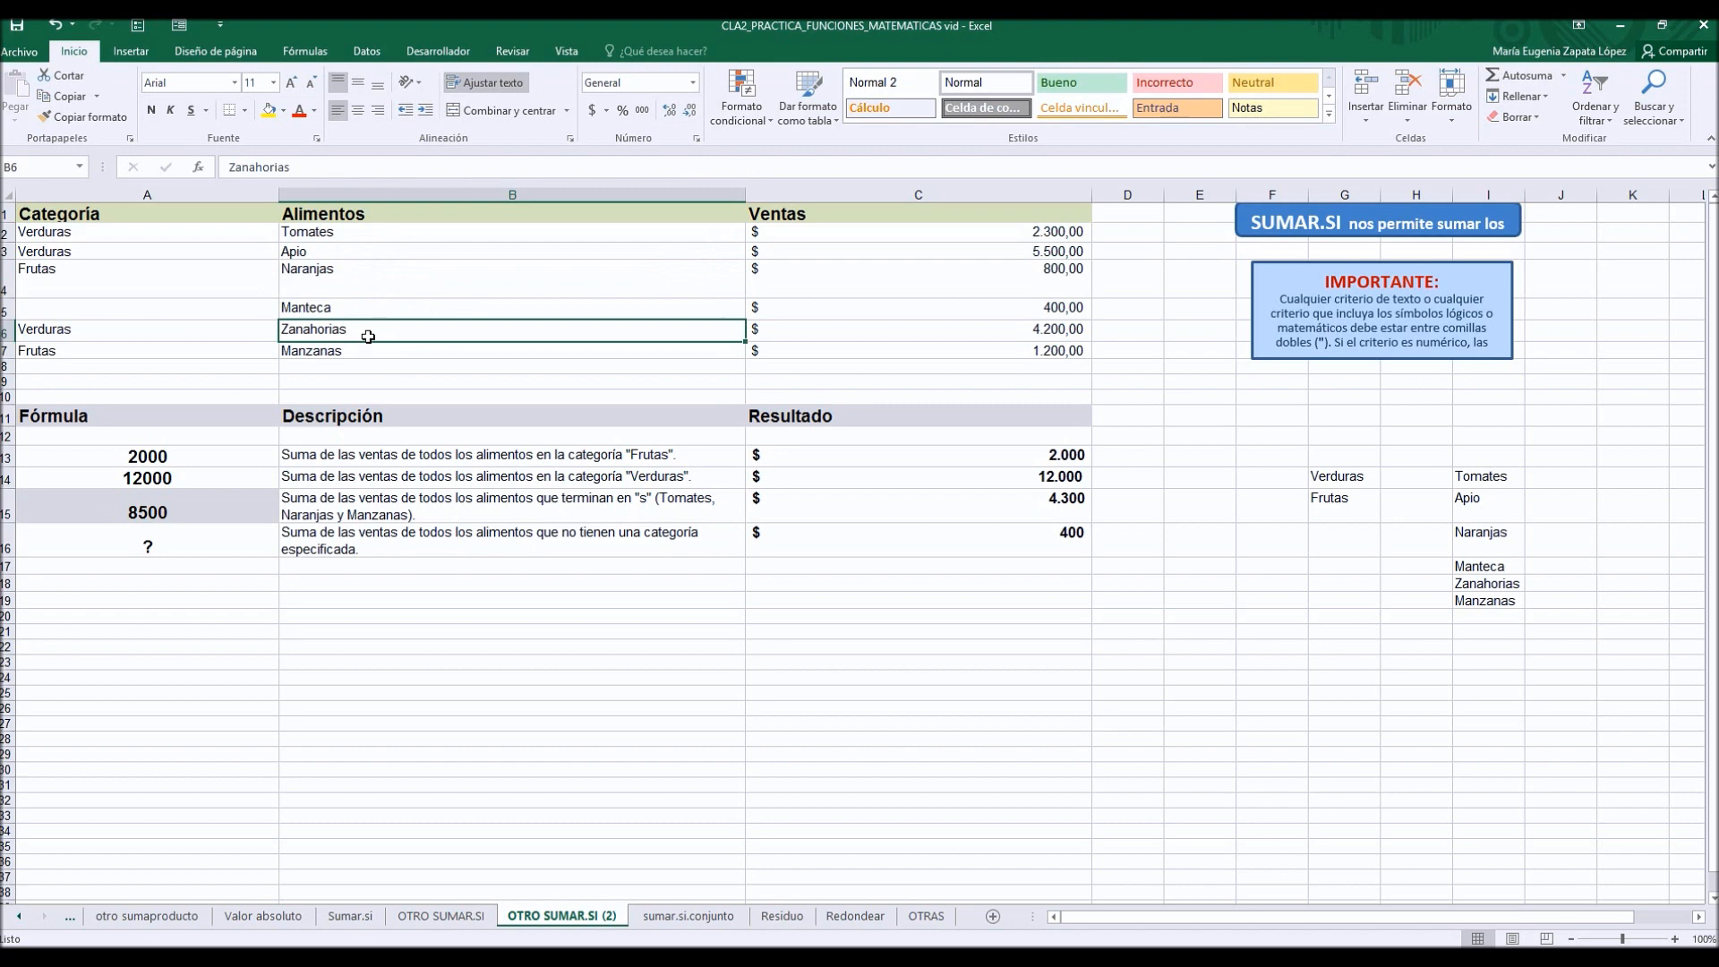
{"action": "left_click", "coordinate": [883, 327]}
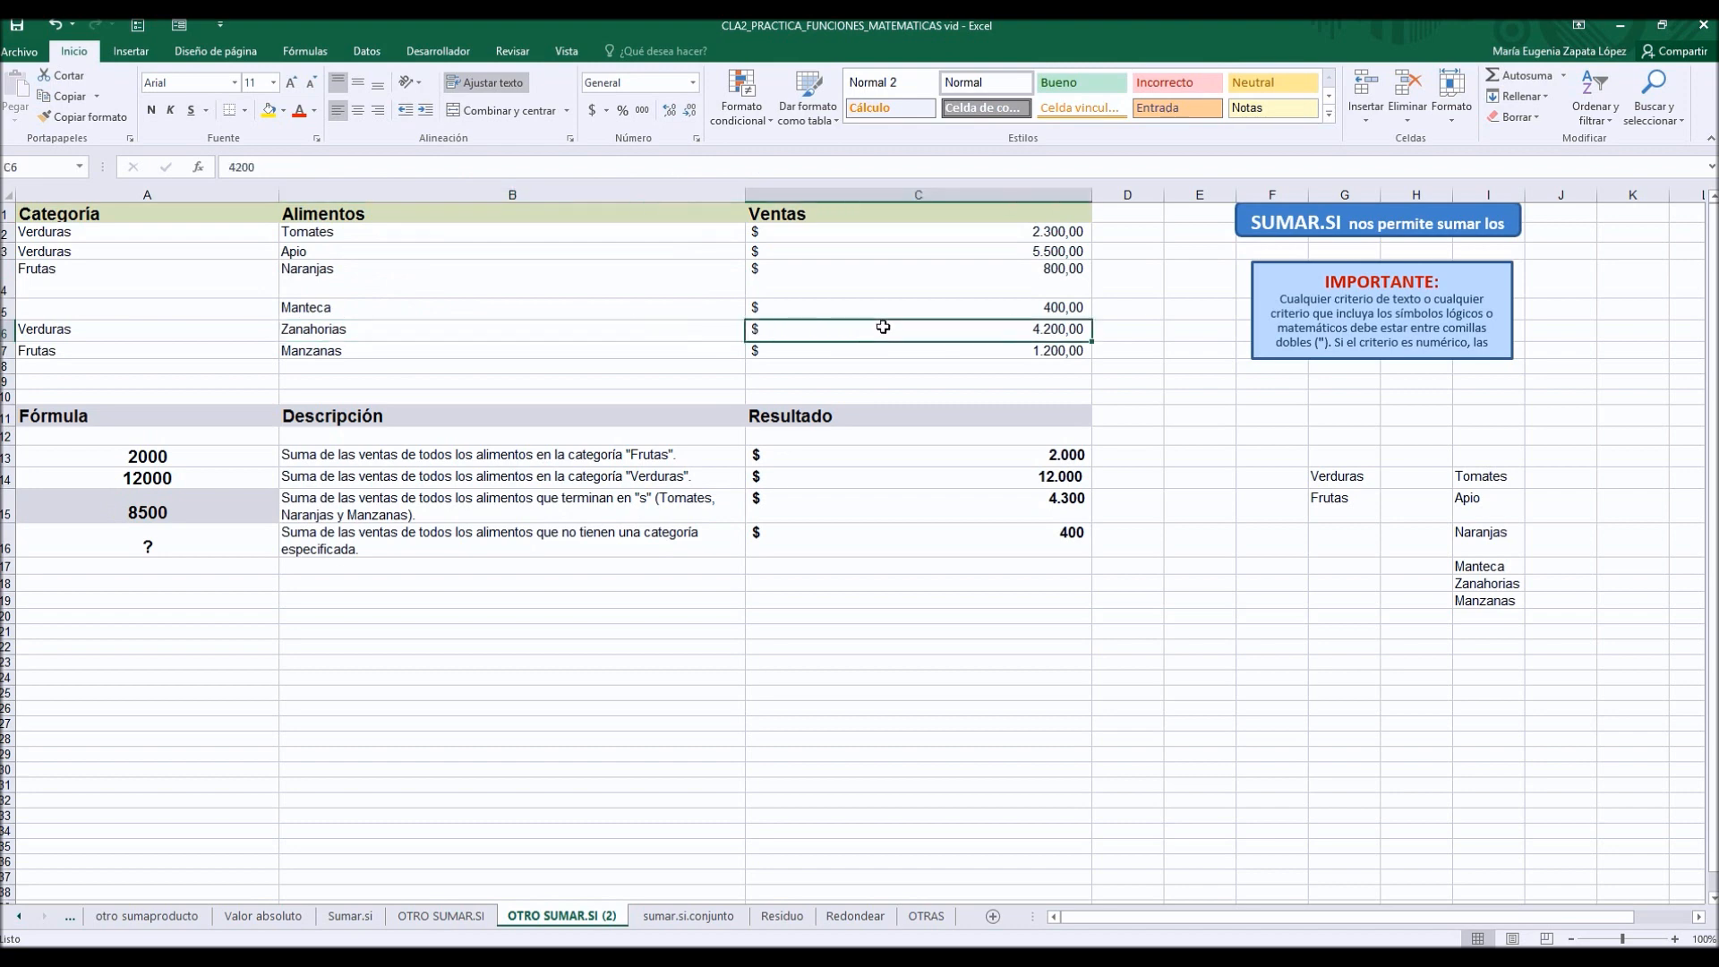
{"action": "left_click", "coordinate": [919, 231]}
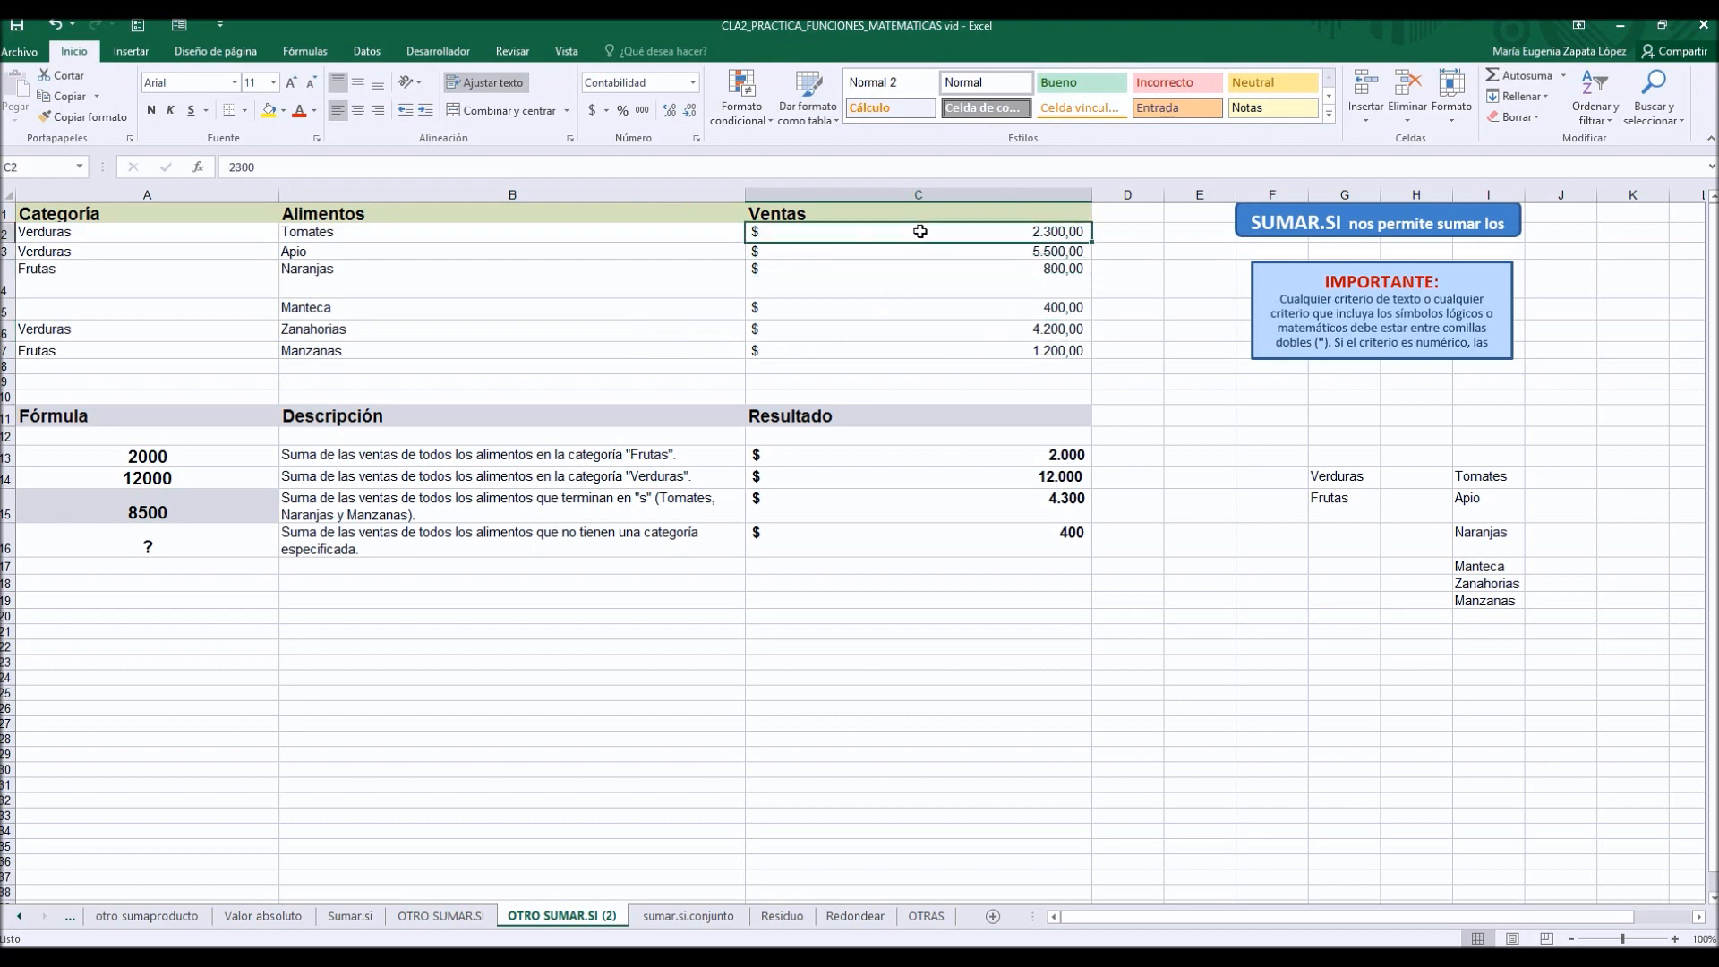
{"action": "left_click", "coordinate": [929, 277]}
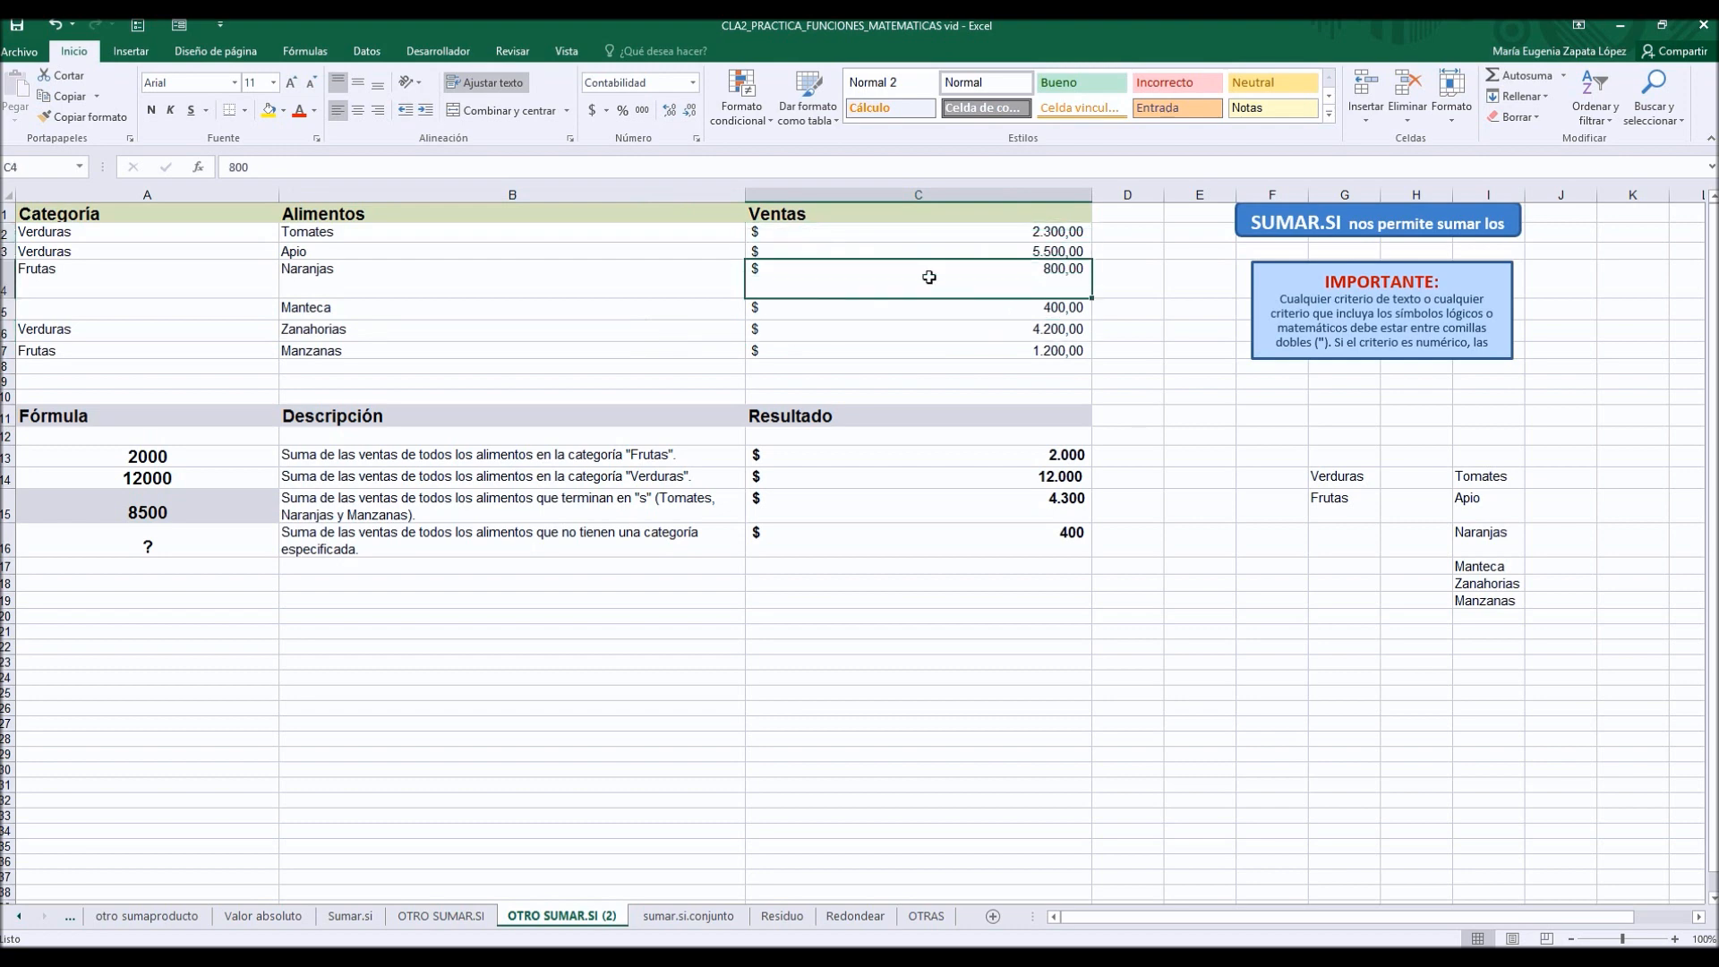
{"action": "left_click", "coordinate": [910, 334]}
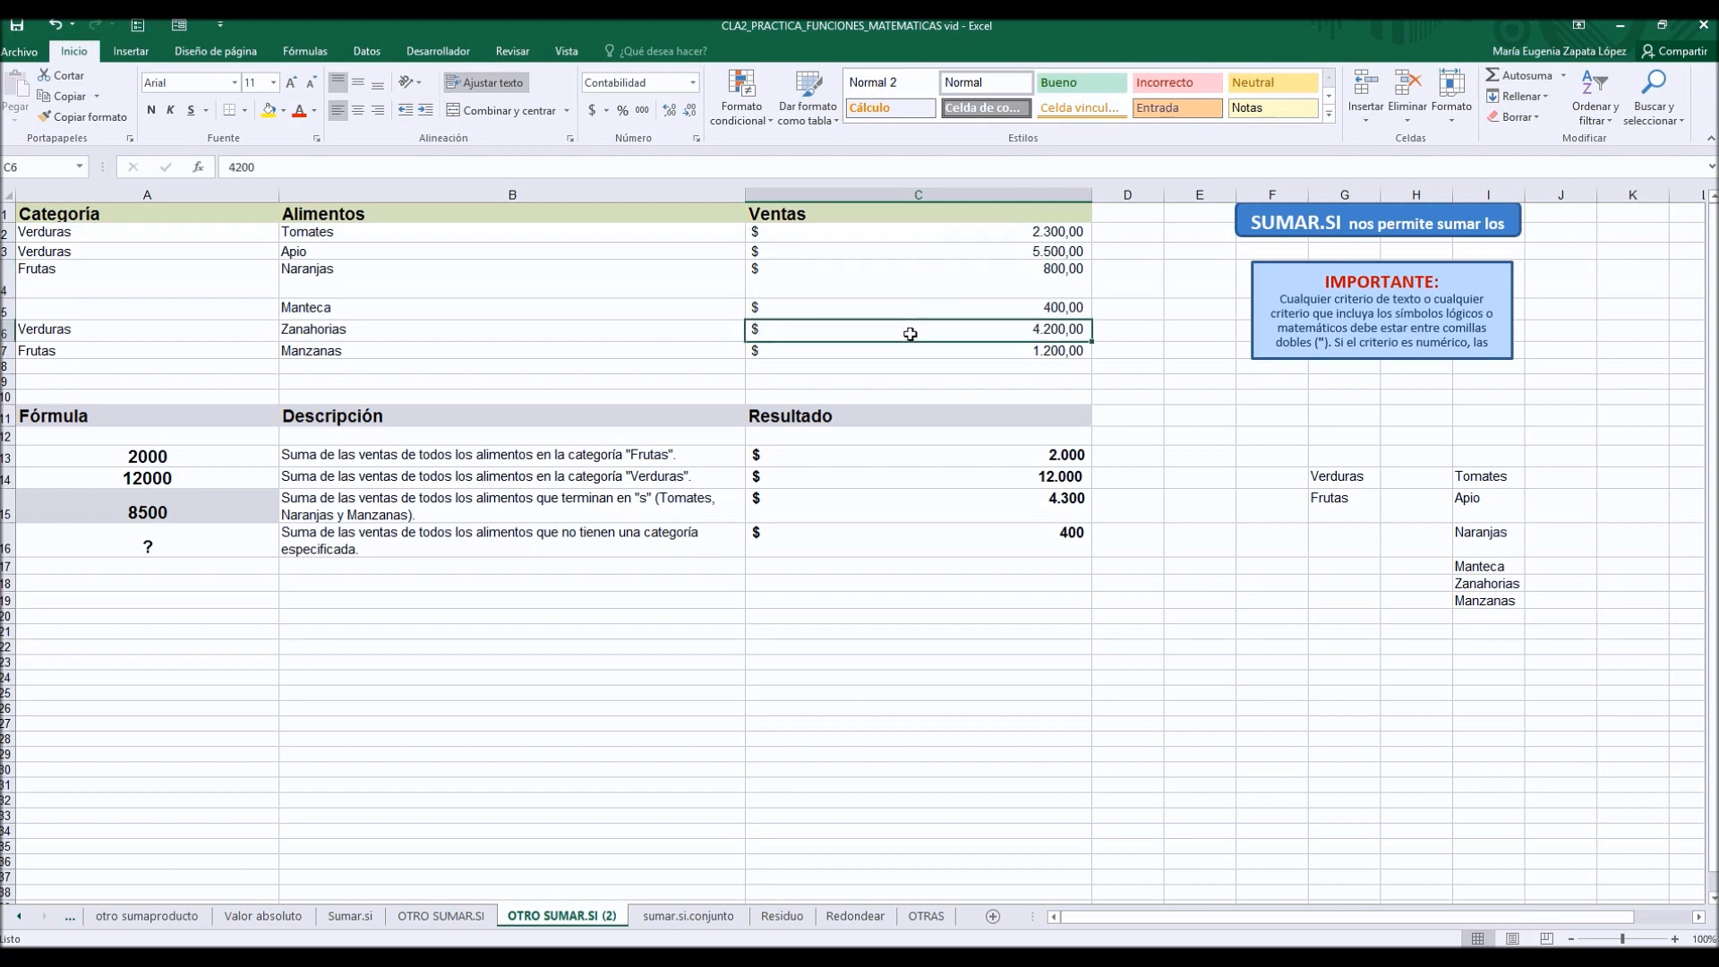
{"action": "left_click", "coordinate": [910, 349]}
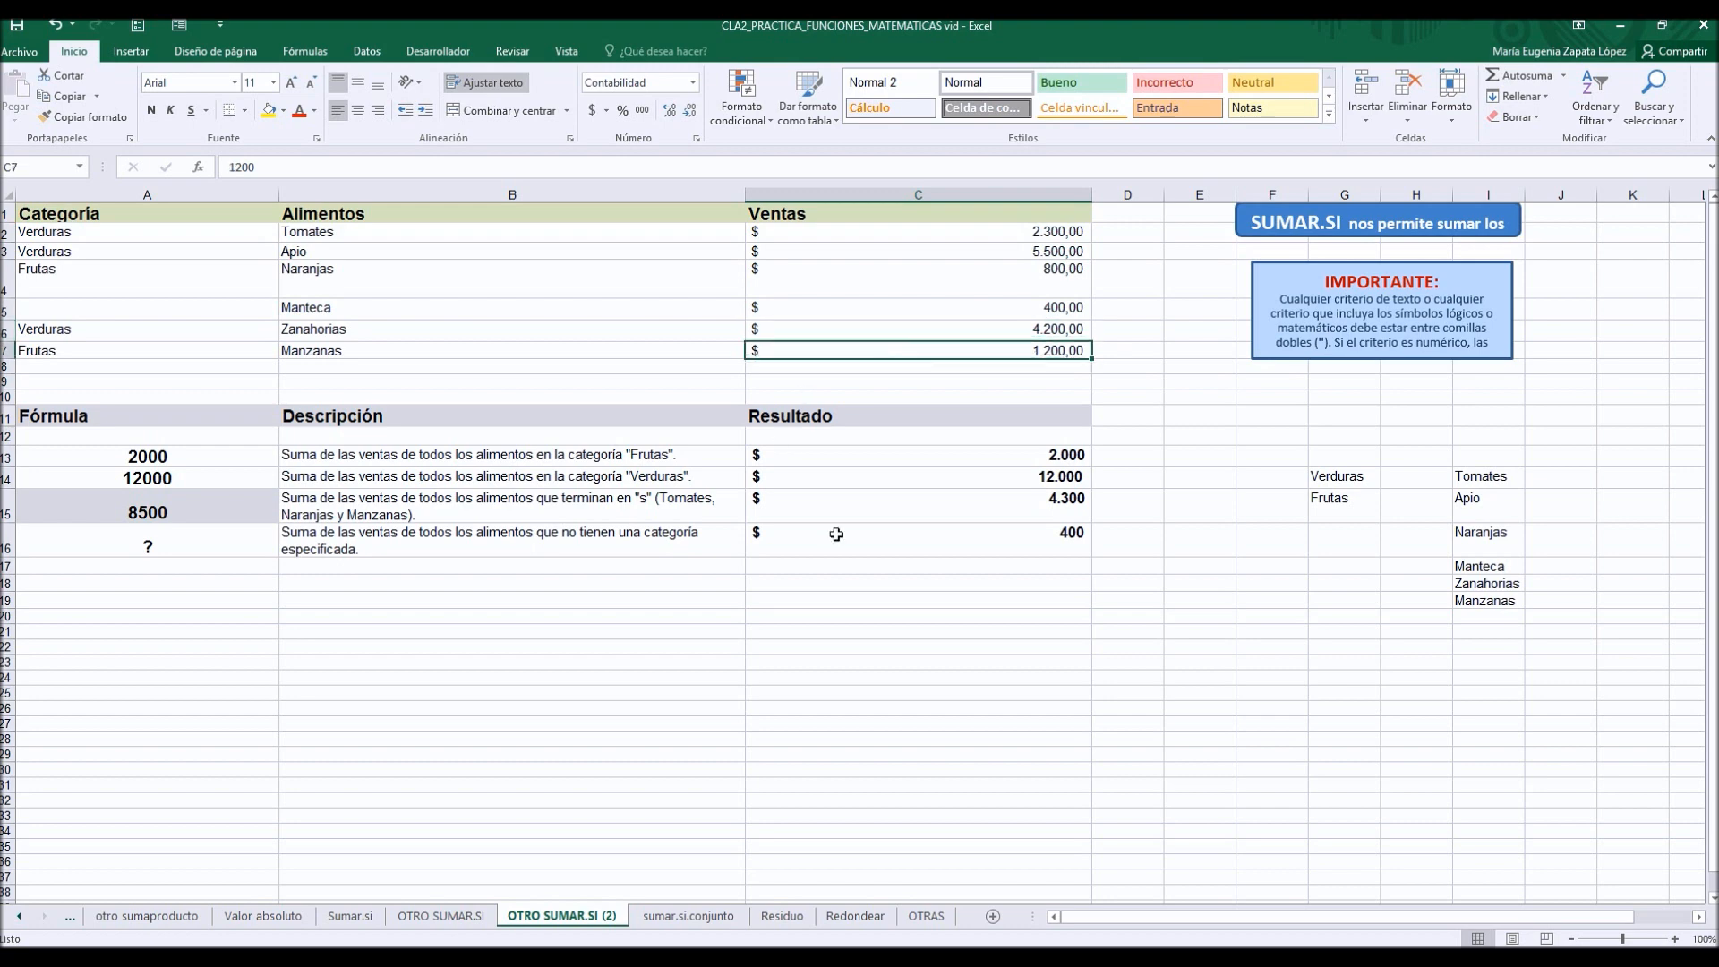
{"action": "left_click", "coordinate": [870, 529]}
{"action": "left_click", "coordinate": [872, 484]}
{"action": "left_click", "coordinate": [897, 519]}
{"action": "left_click", "coordinate": [409, 505]}
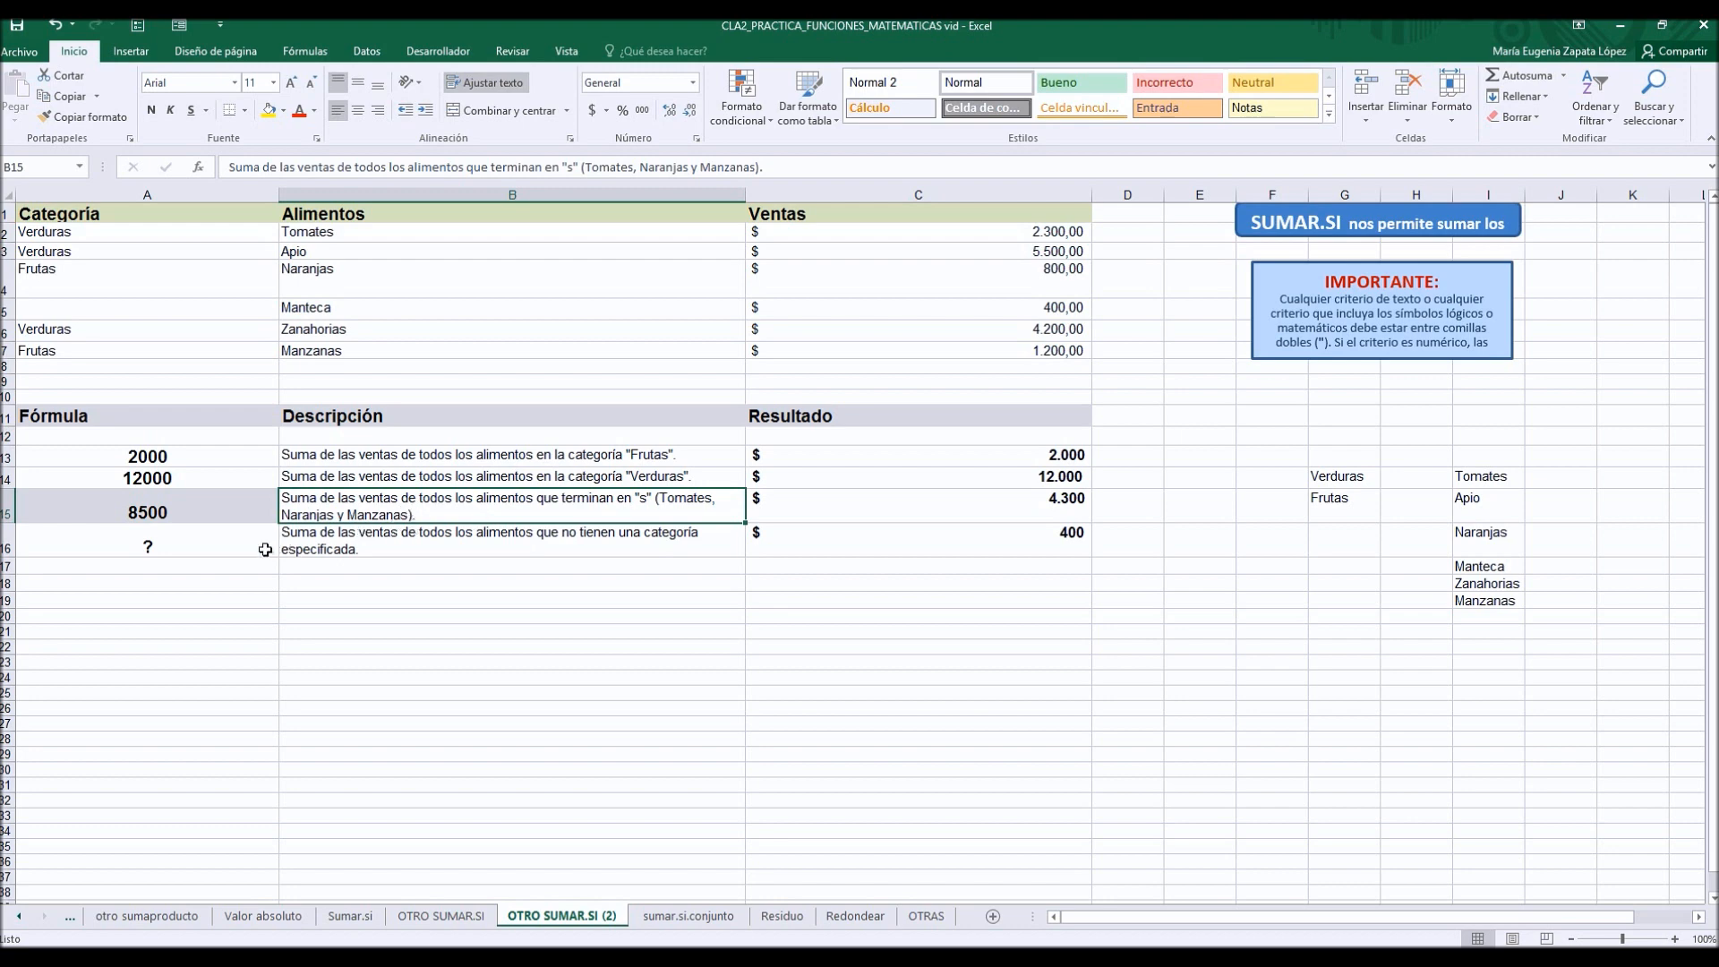
{"action": "left_click", "coordinate": [882, 508]}
Step: Start a SUMAR.SI formula in cell A16, open its function arguments and set the range to A2:A7
{"action": "left_click", "coordinate": [191, 548]}
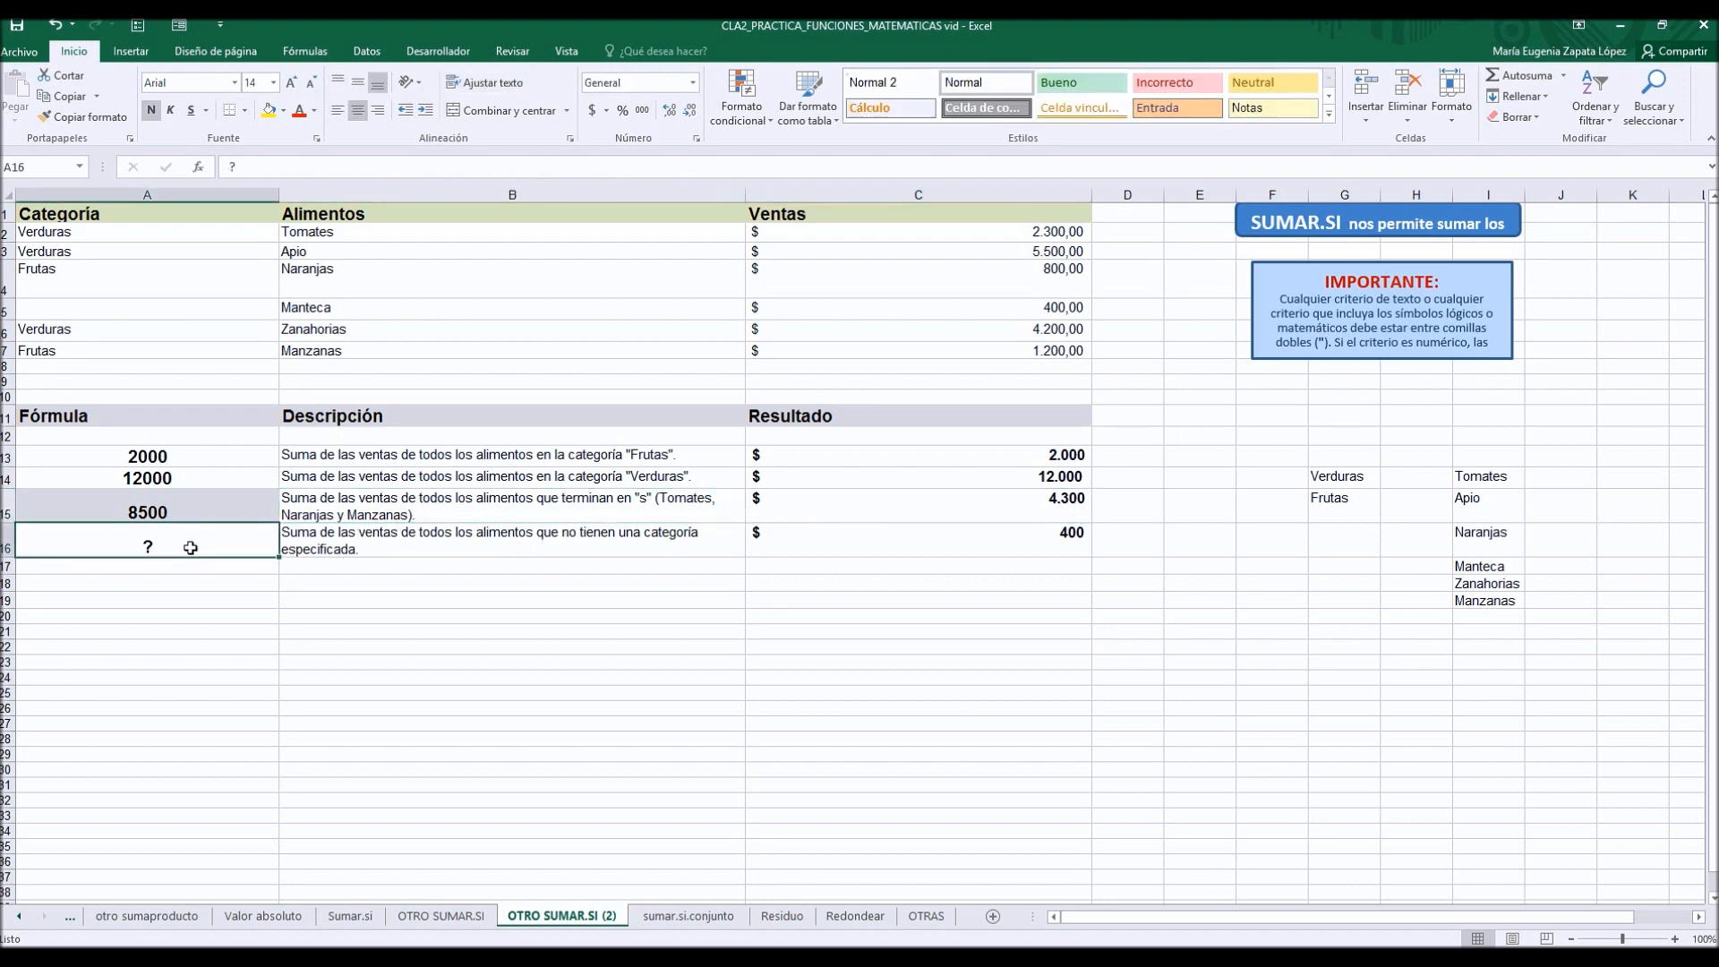
{"action": "type", "text": "=sumar"}
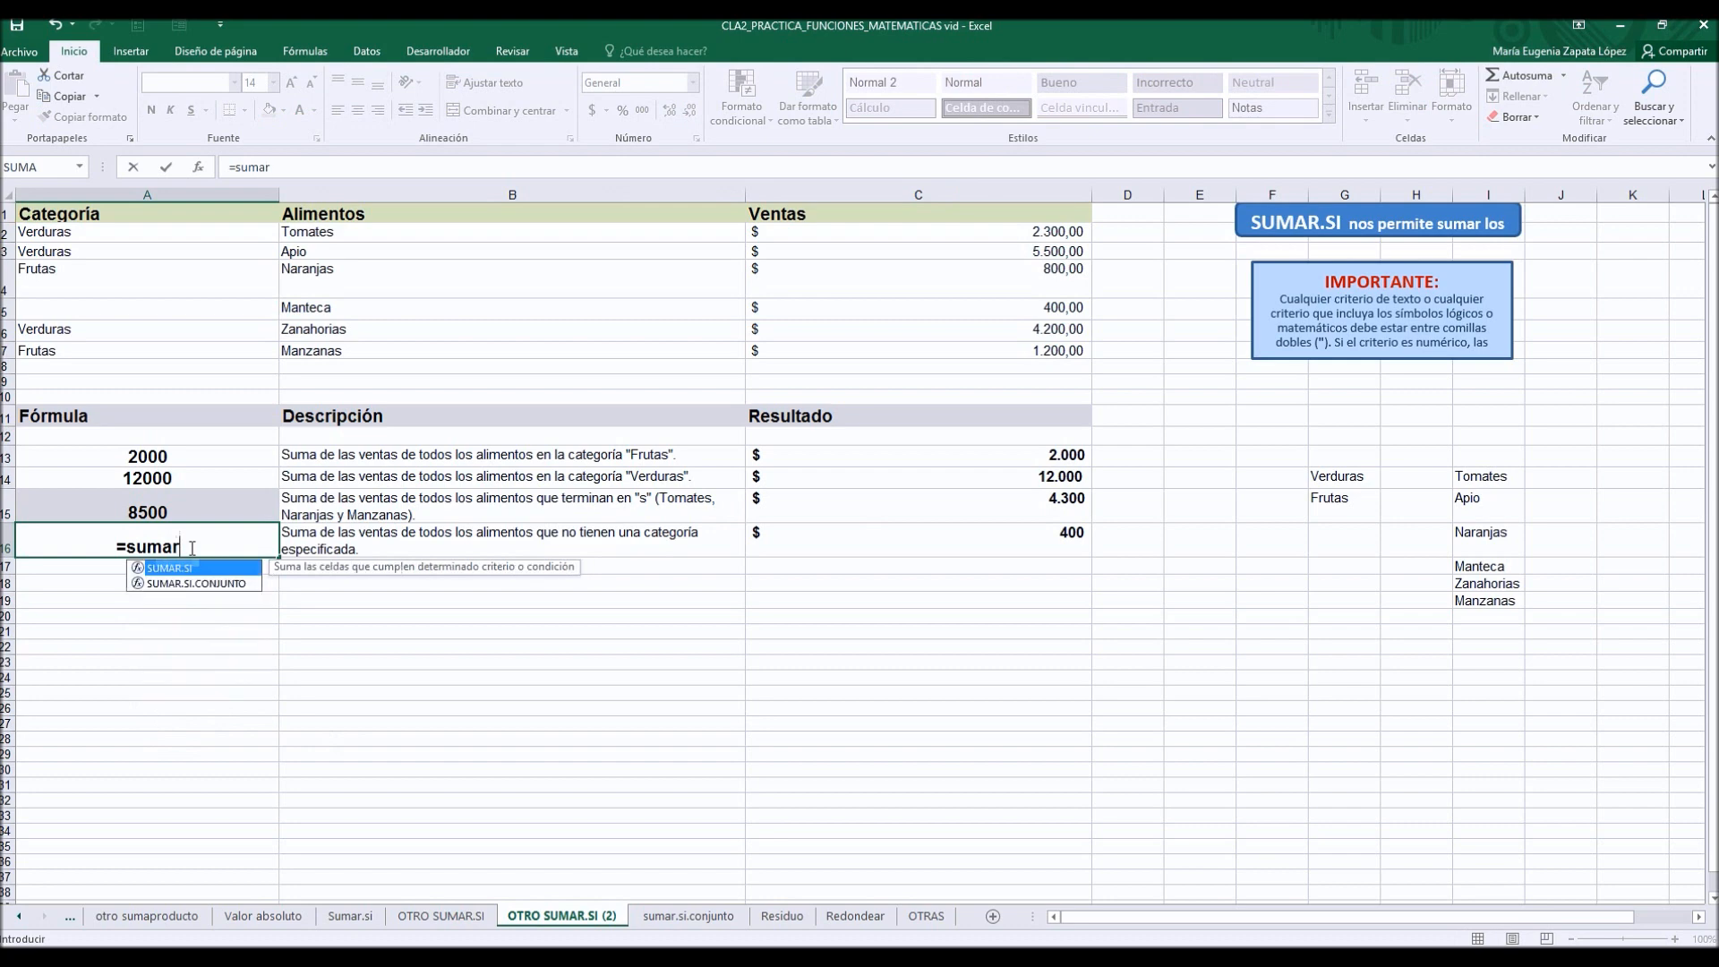
{"action": "type", "text": ".si("}
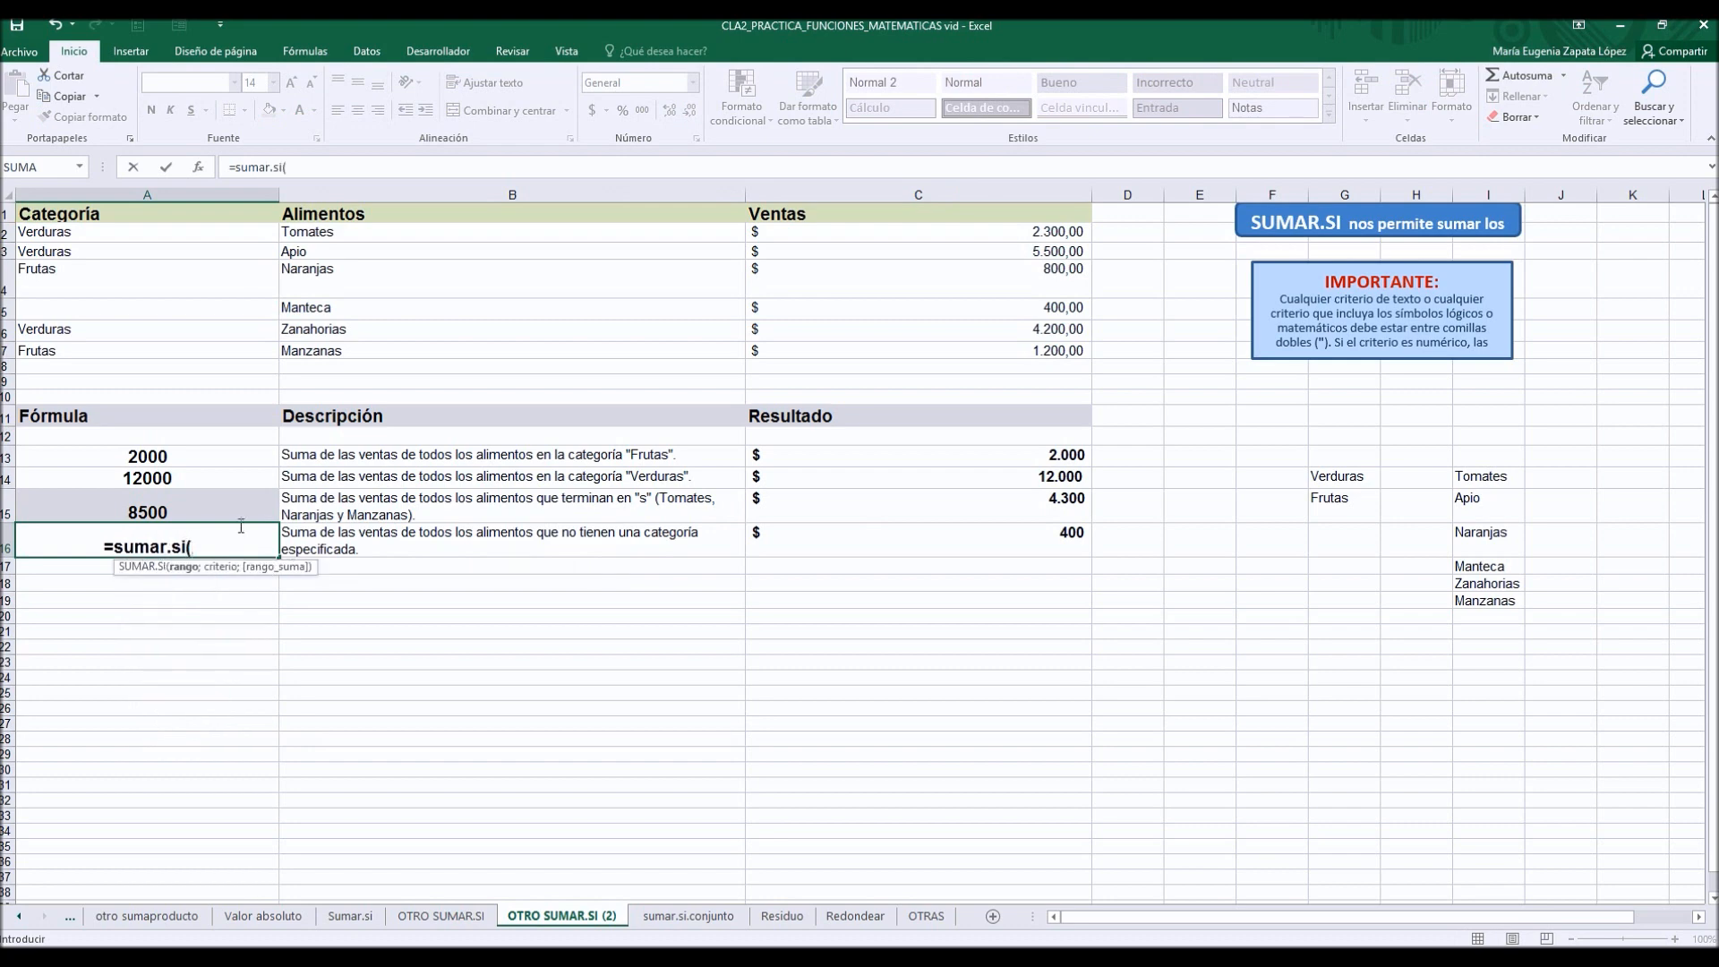
{"action": "left_click", "coordinate": [195, 168]}
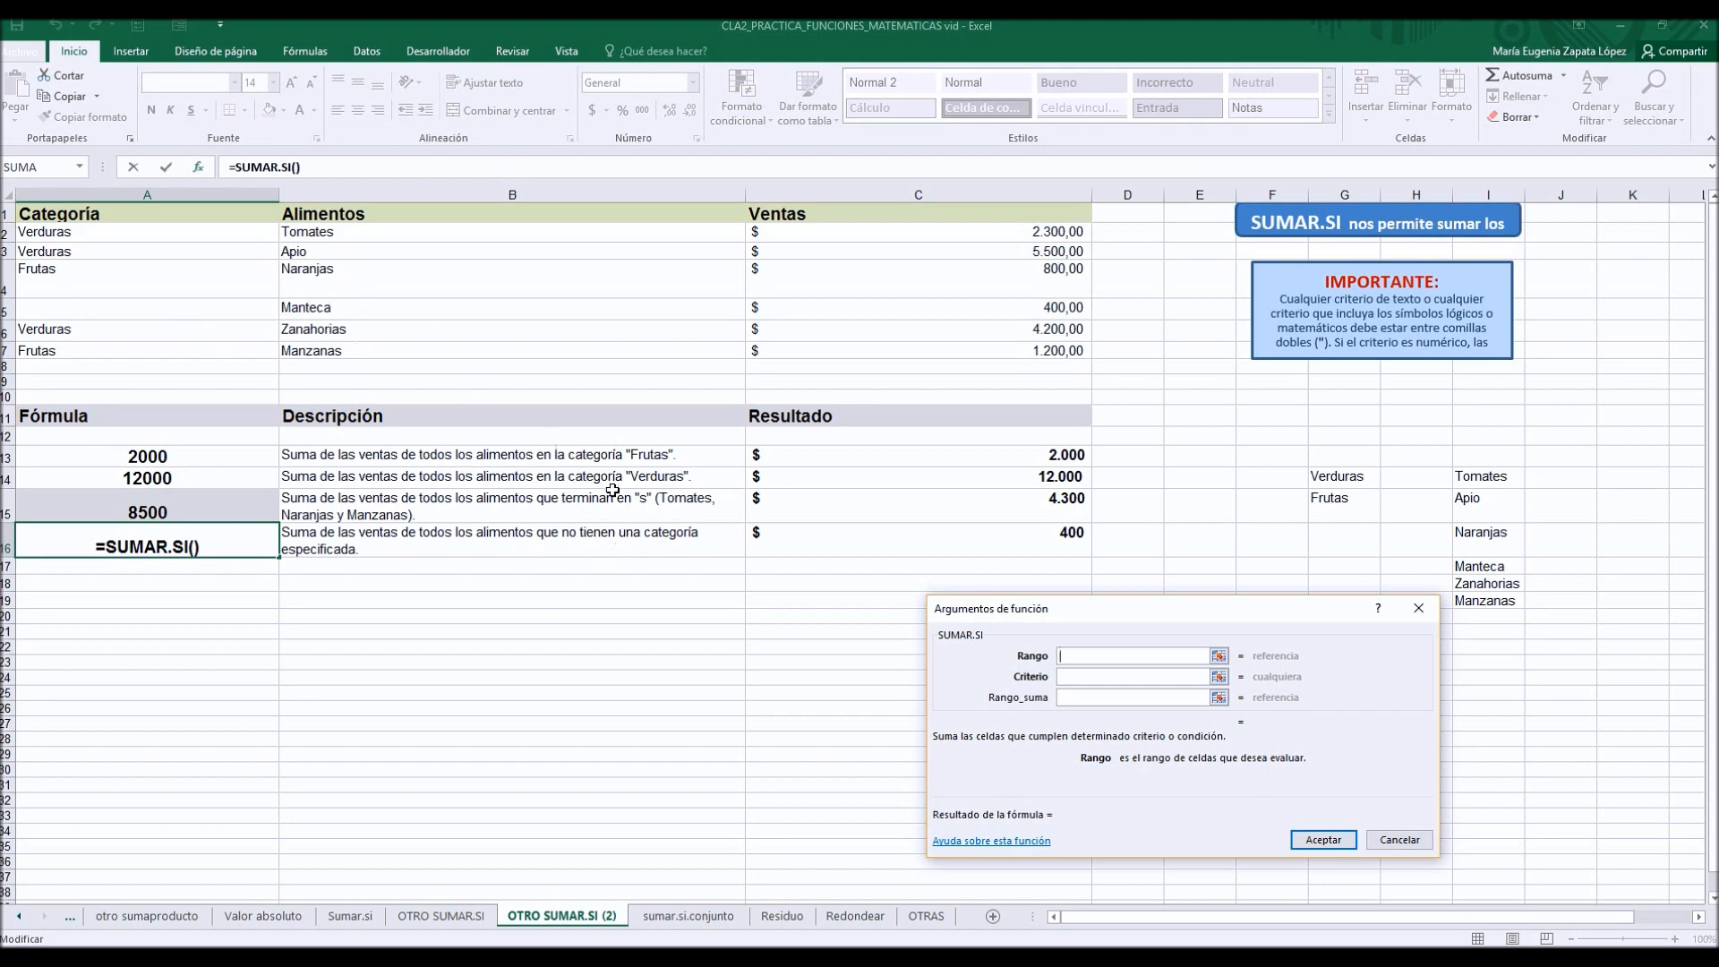
{"action": "left_click_drag", "start_coordinate": [176, 231], "coordinate": [184, 349]}
Step: Set the A16 formula's criterion to an empty text ("") and its sum range to C2:C7, and accept
{"action": "left_click", "coordinate": [1075, 675]}
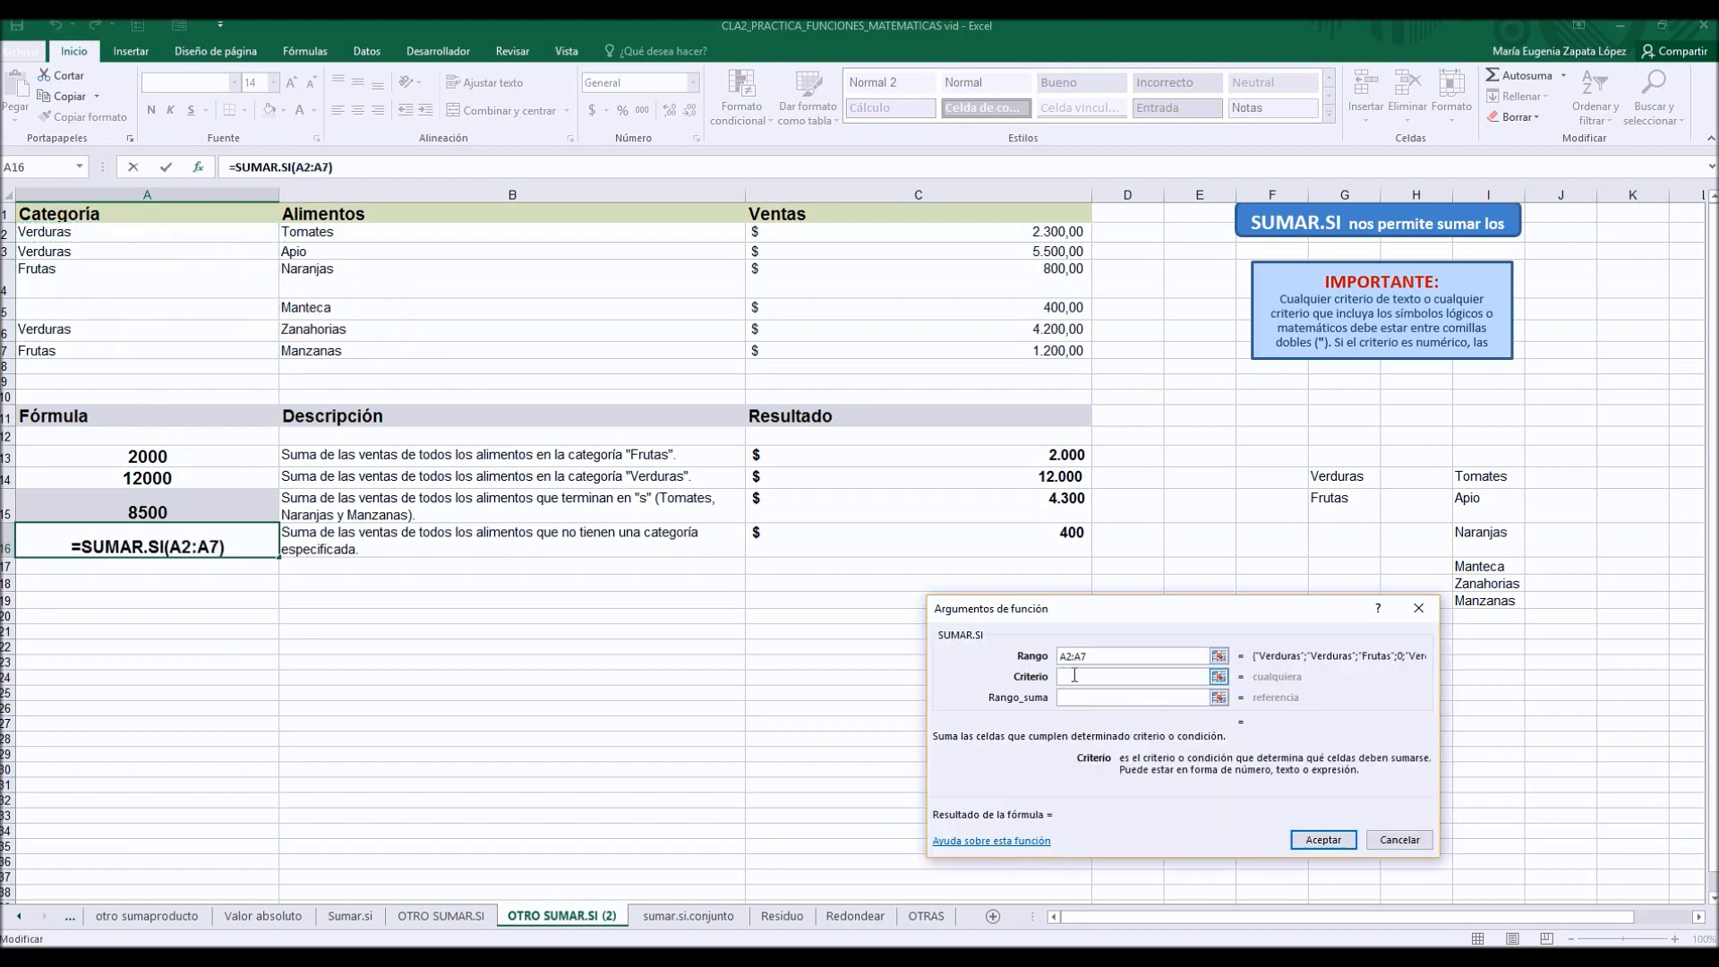
{"action": "type", "text": "\""}
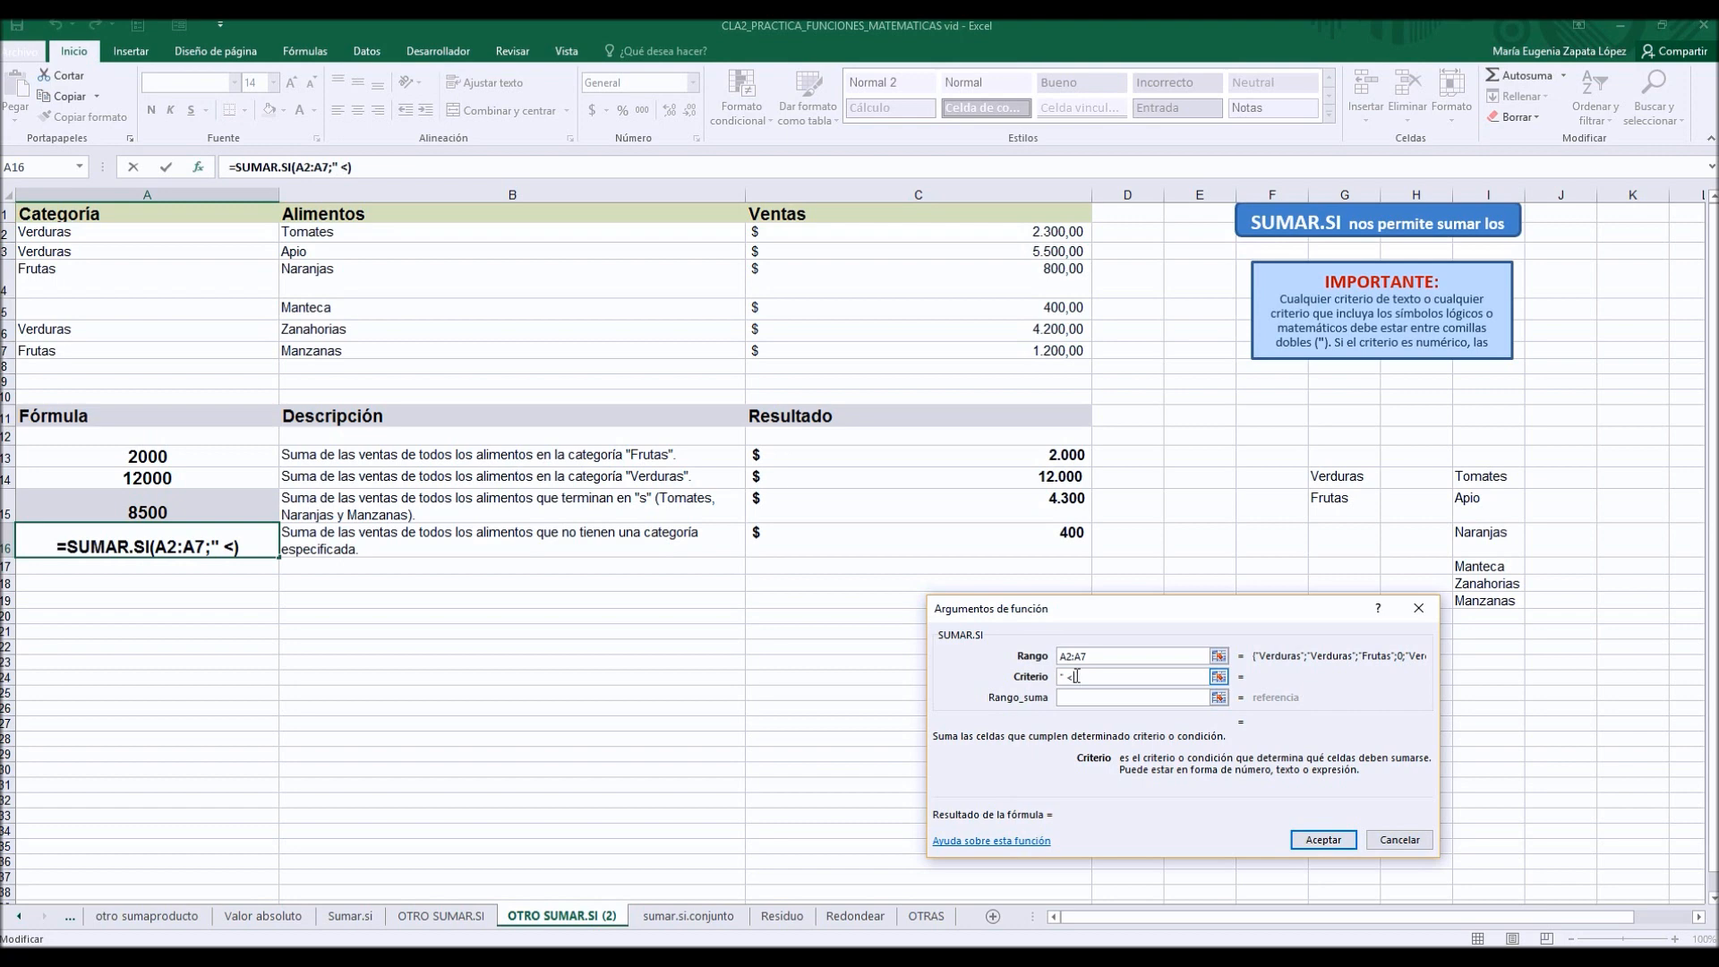
{"action": "type", "text": " \""}
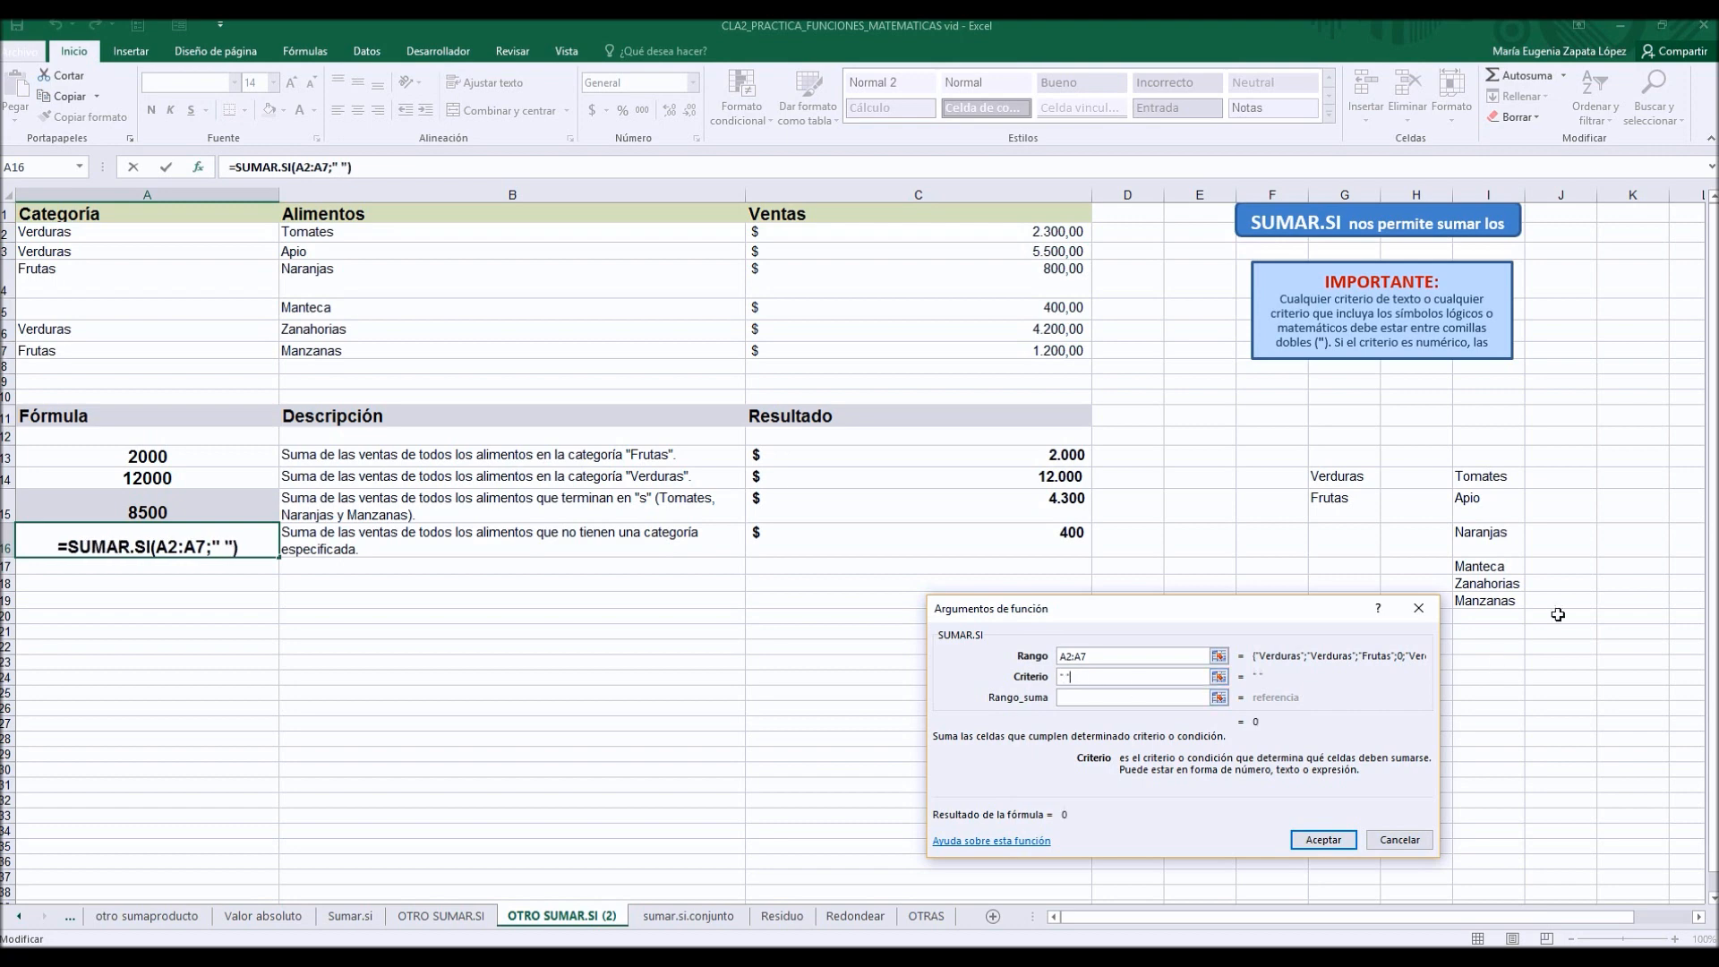
{"action": "left_click", "coordinate": [1102, 698]}
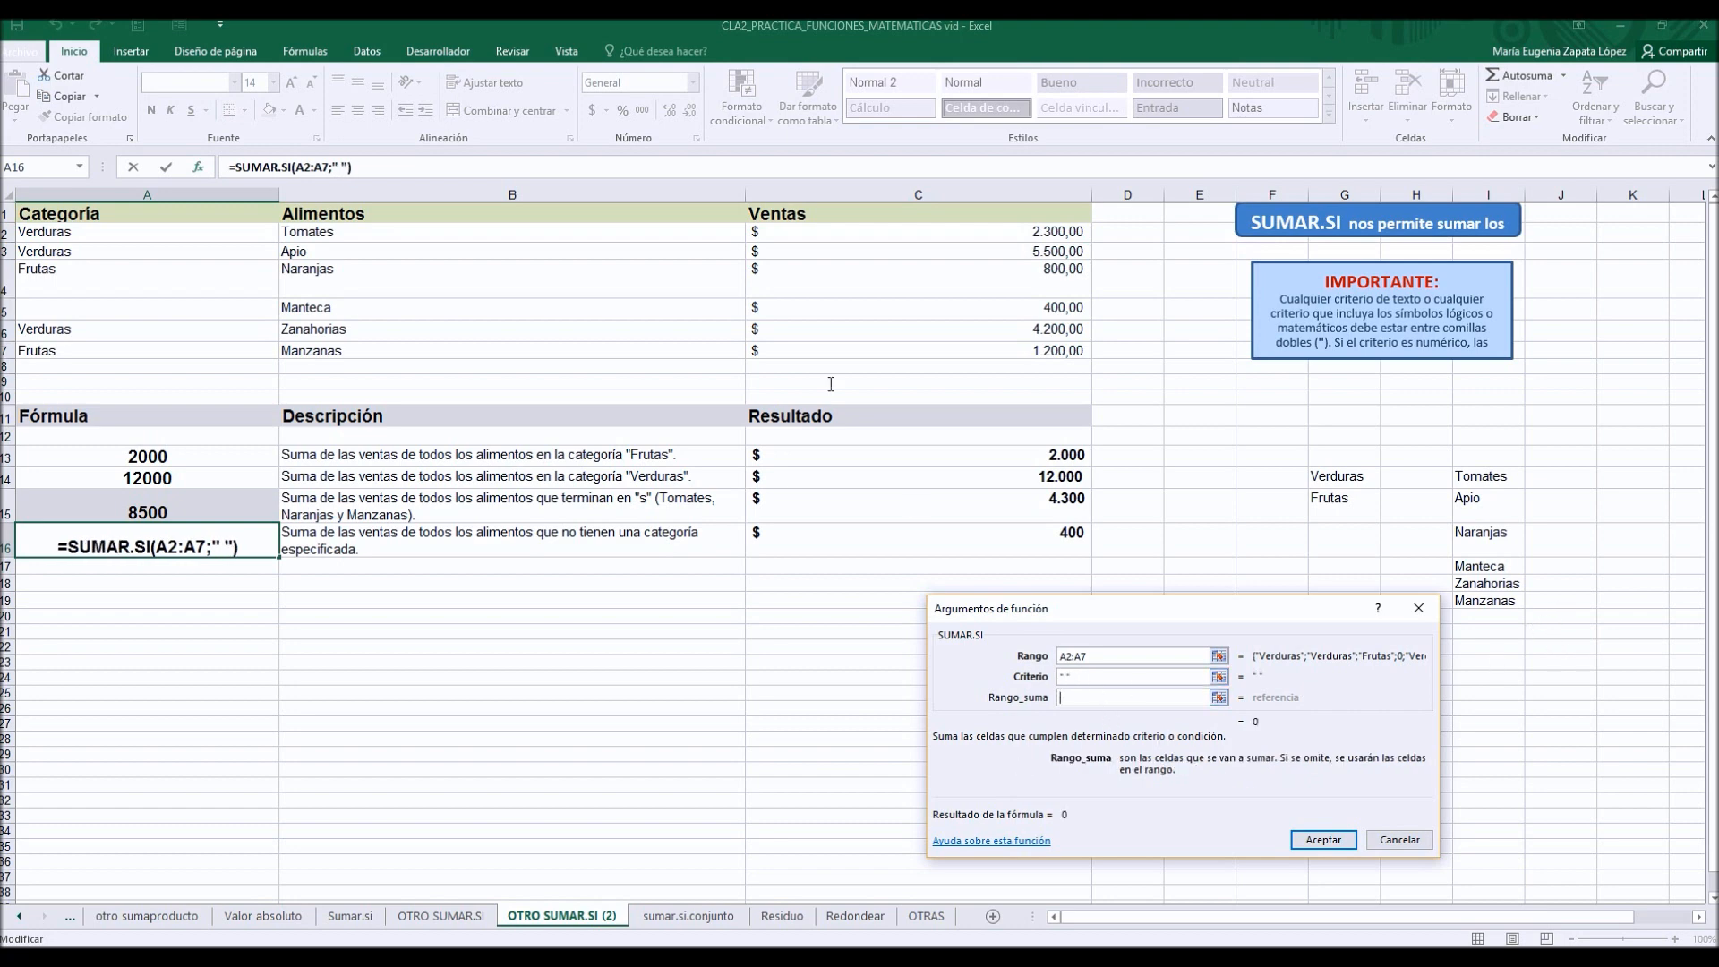
{"action": "left_click_drag", "start_coordinate": [825, 227], "coordinate": [825, 351]}
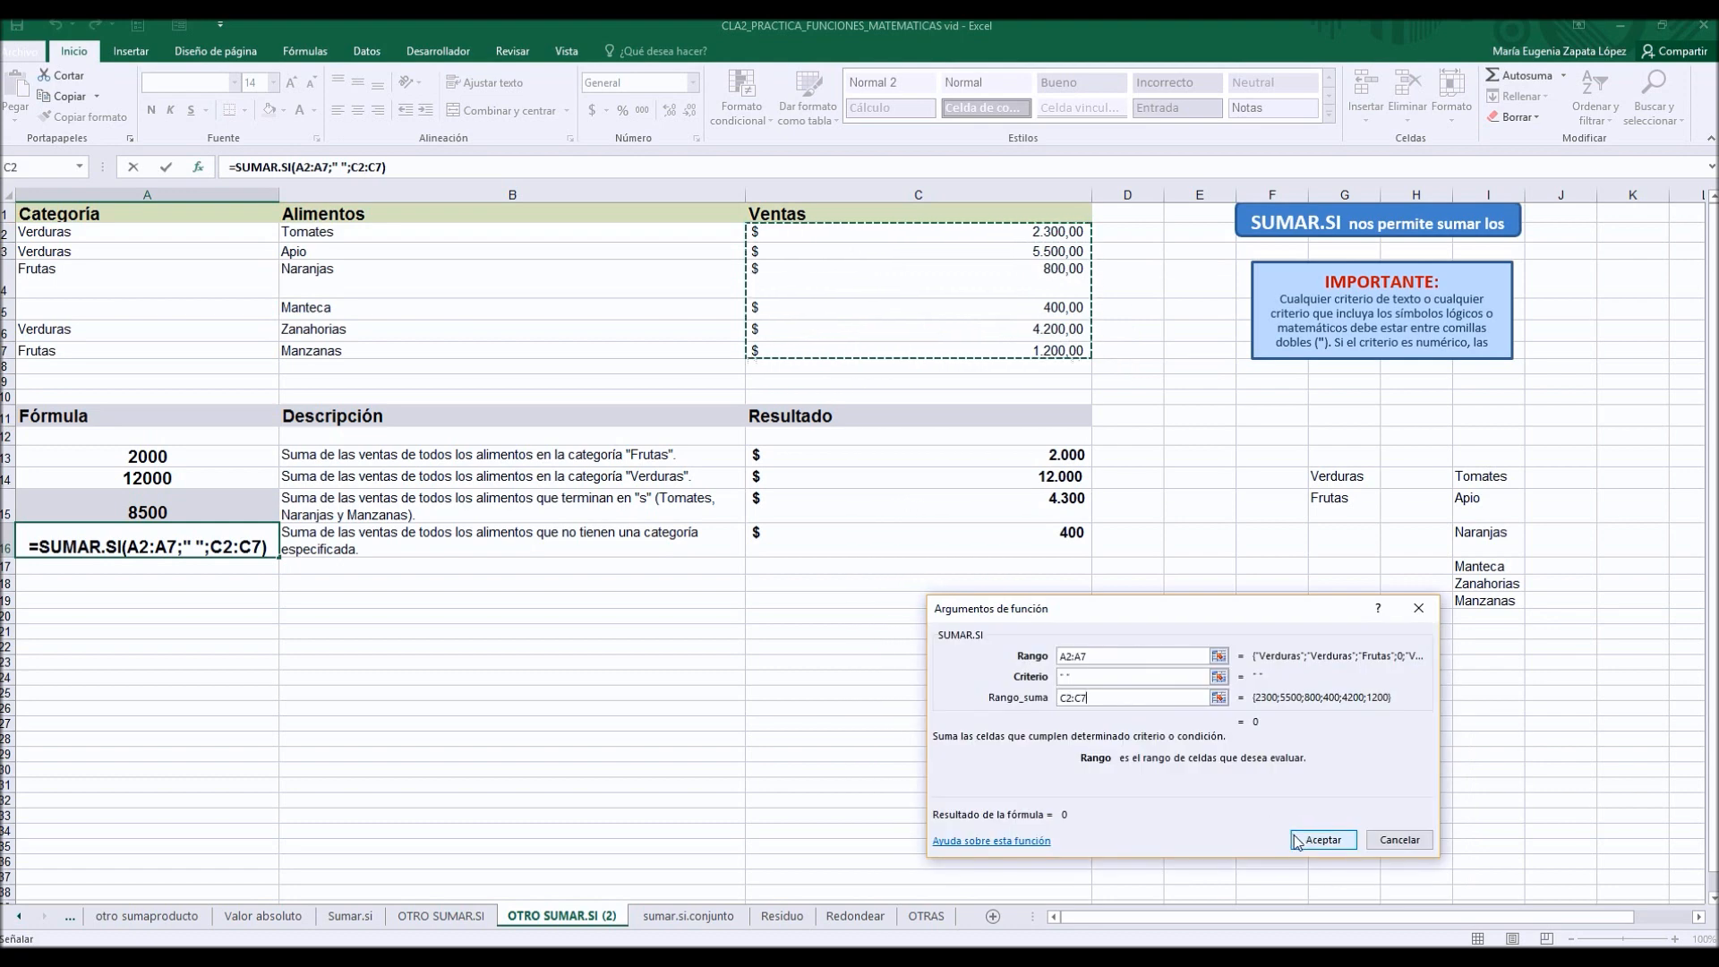
{"action": "left_click", "coordinate": [1068, 677]}
{"action": "key", "text": "BackSpace"}
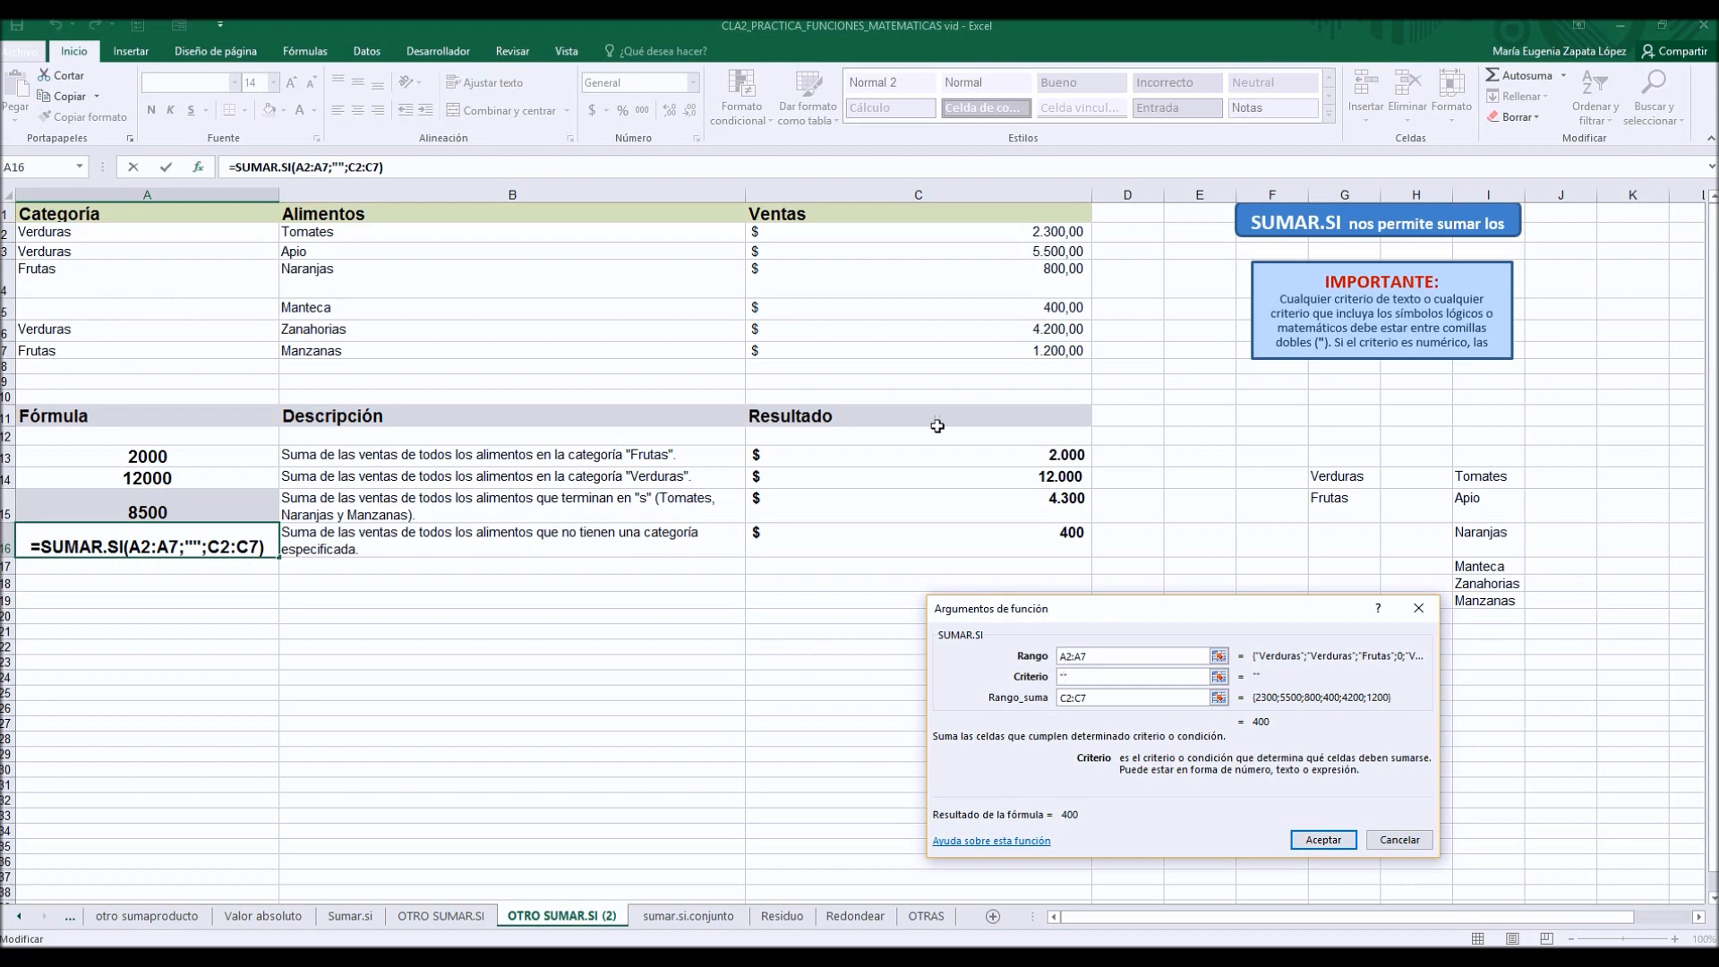
{"action": "left_click", "coordinate": [1323, 841]}
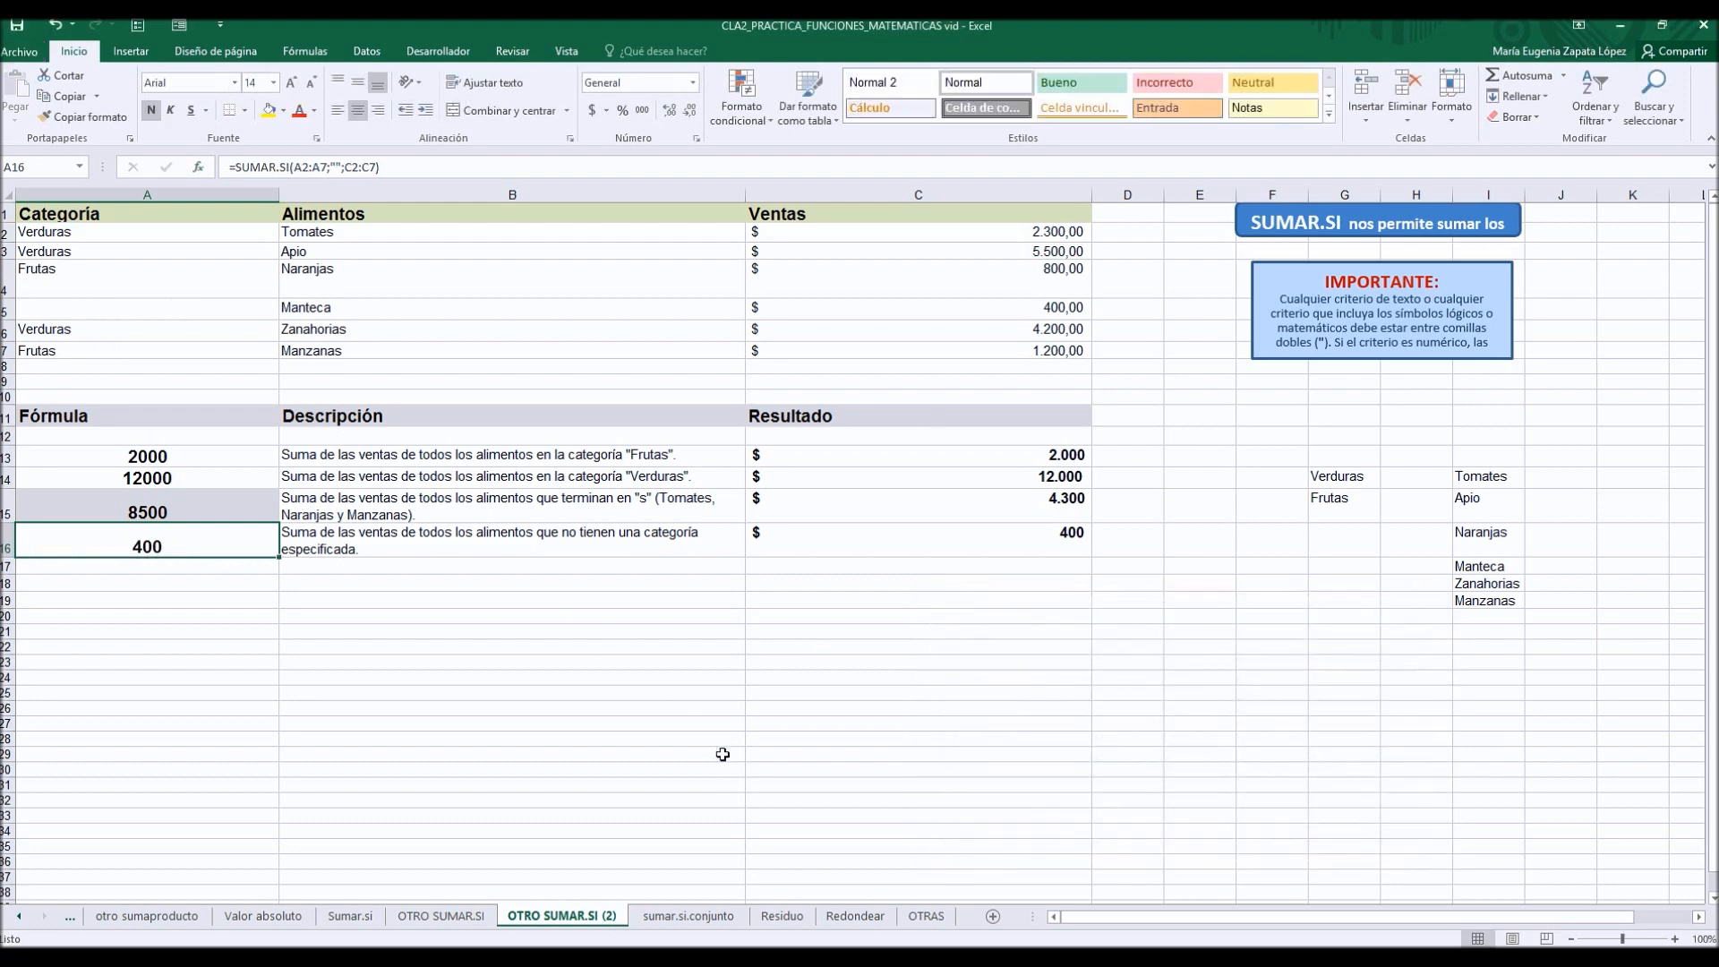
Step: Open the sumar.si.conjunto sheet and examine the quantity, product and seller data in A2:A9, B2:B9 and C2:C9
{"action": "left_click", "coordinate": [694, 912]}
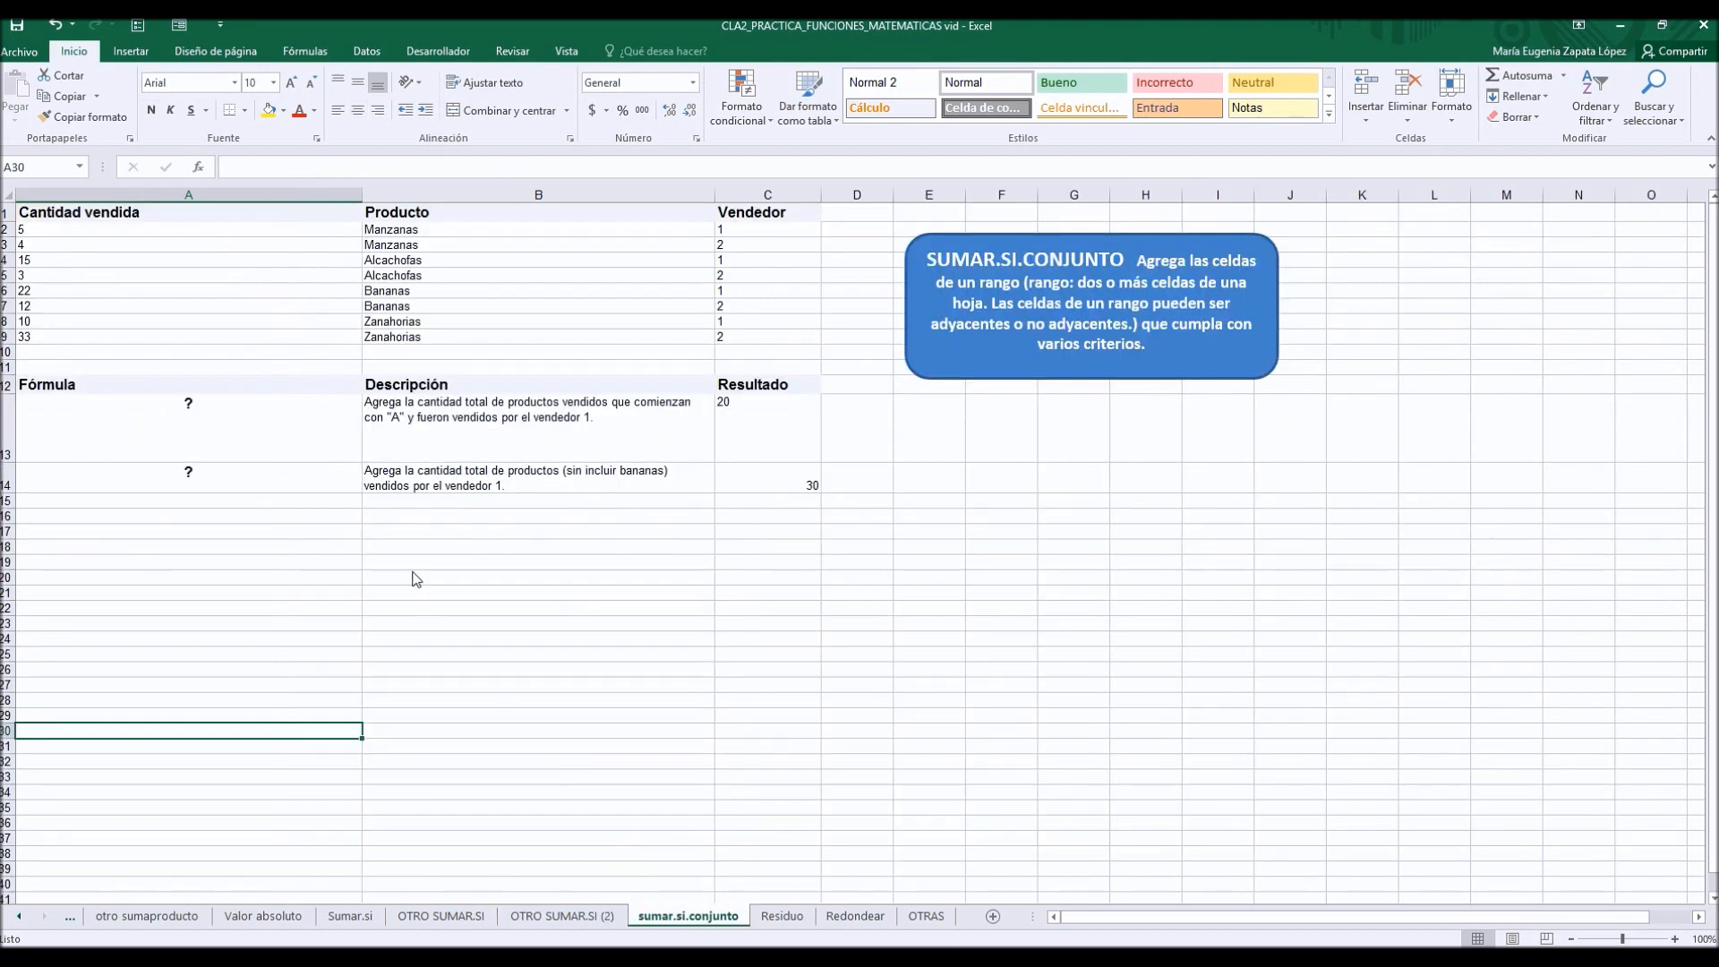
{"action": "left_click_drag", "start_coordinate": [224, 235], "coordinate": [226, 337]}
{"action": "left_click_drag", "start_coordinate": [407, 231], "coordinate": [405, 337]}
{"action": "left_click_drag", "start_coordinate": [777, 226], "coordinate": [768, 343]}
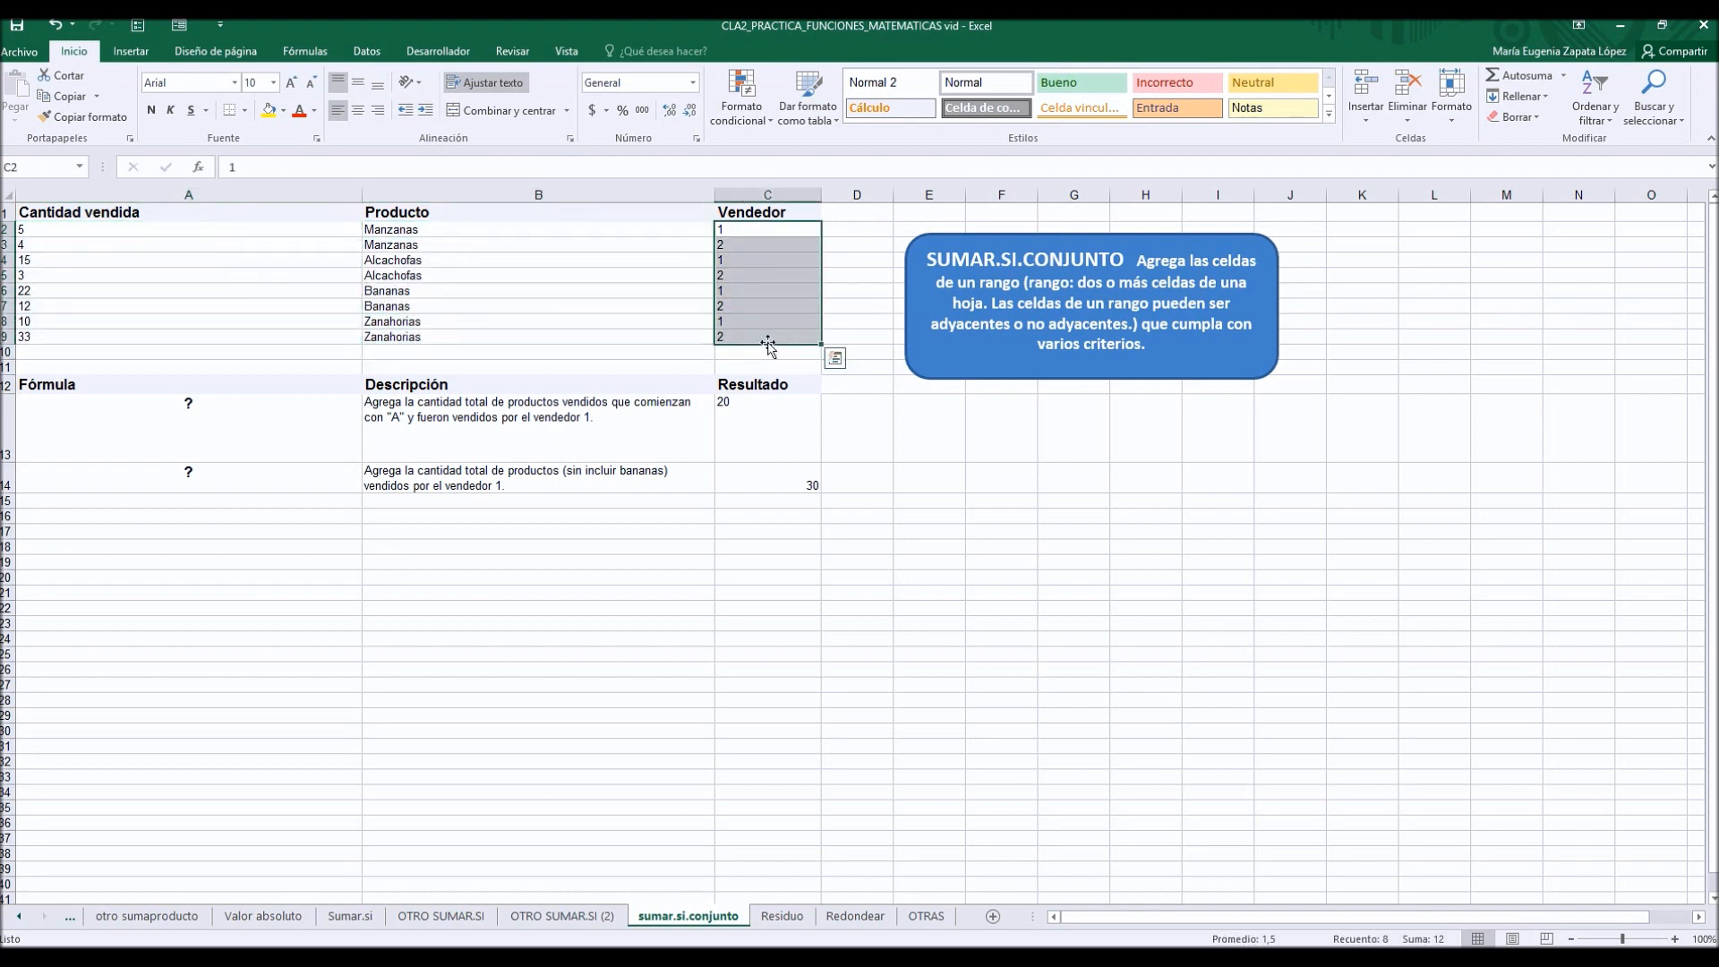
Step: Start a SUMAR.SI.CONJUNTO formula in cell A13, open its function arguments and set the sum range to A2:A9
{"action": "left_click", "coordinate": [243, 423]}
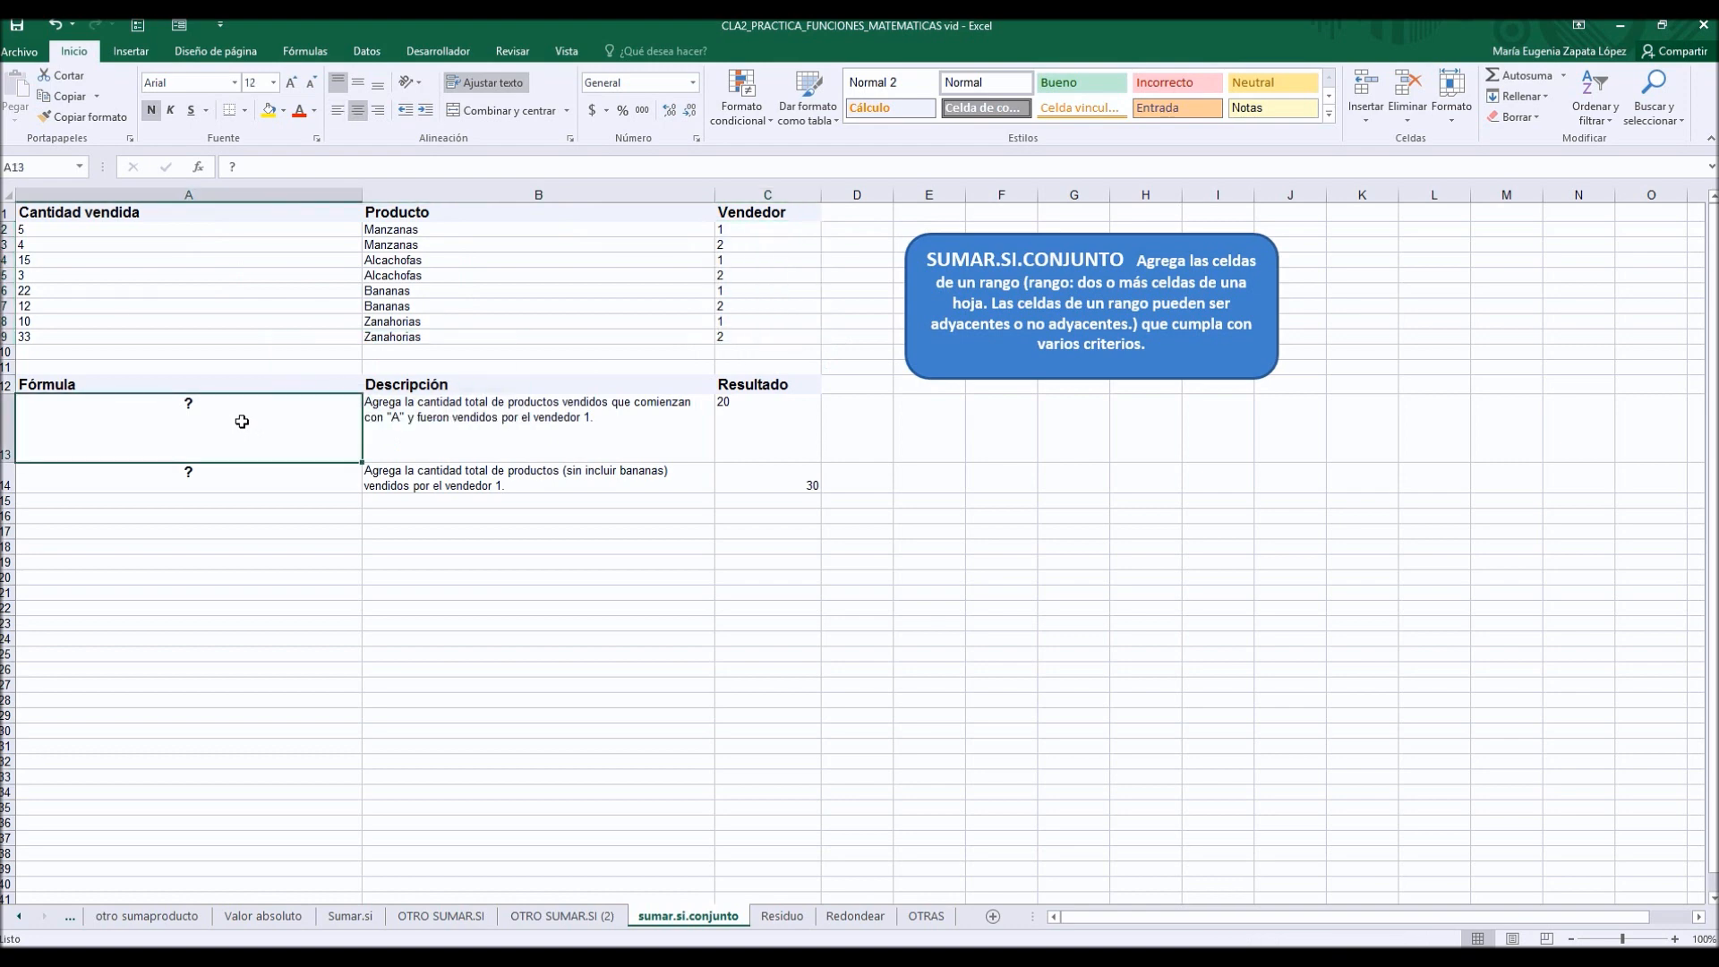
{"action": "type", "text": "=suma"}
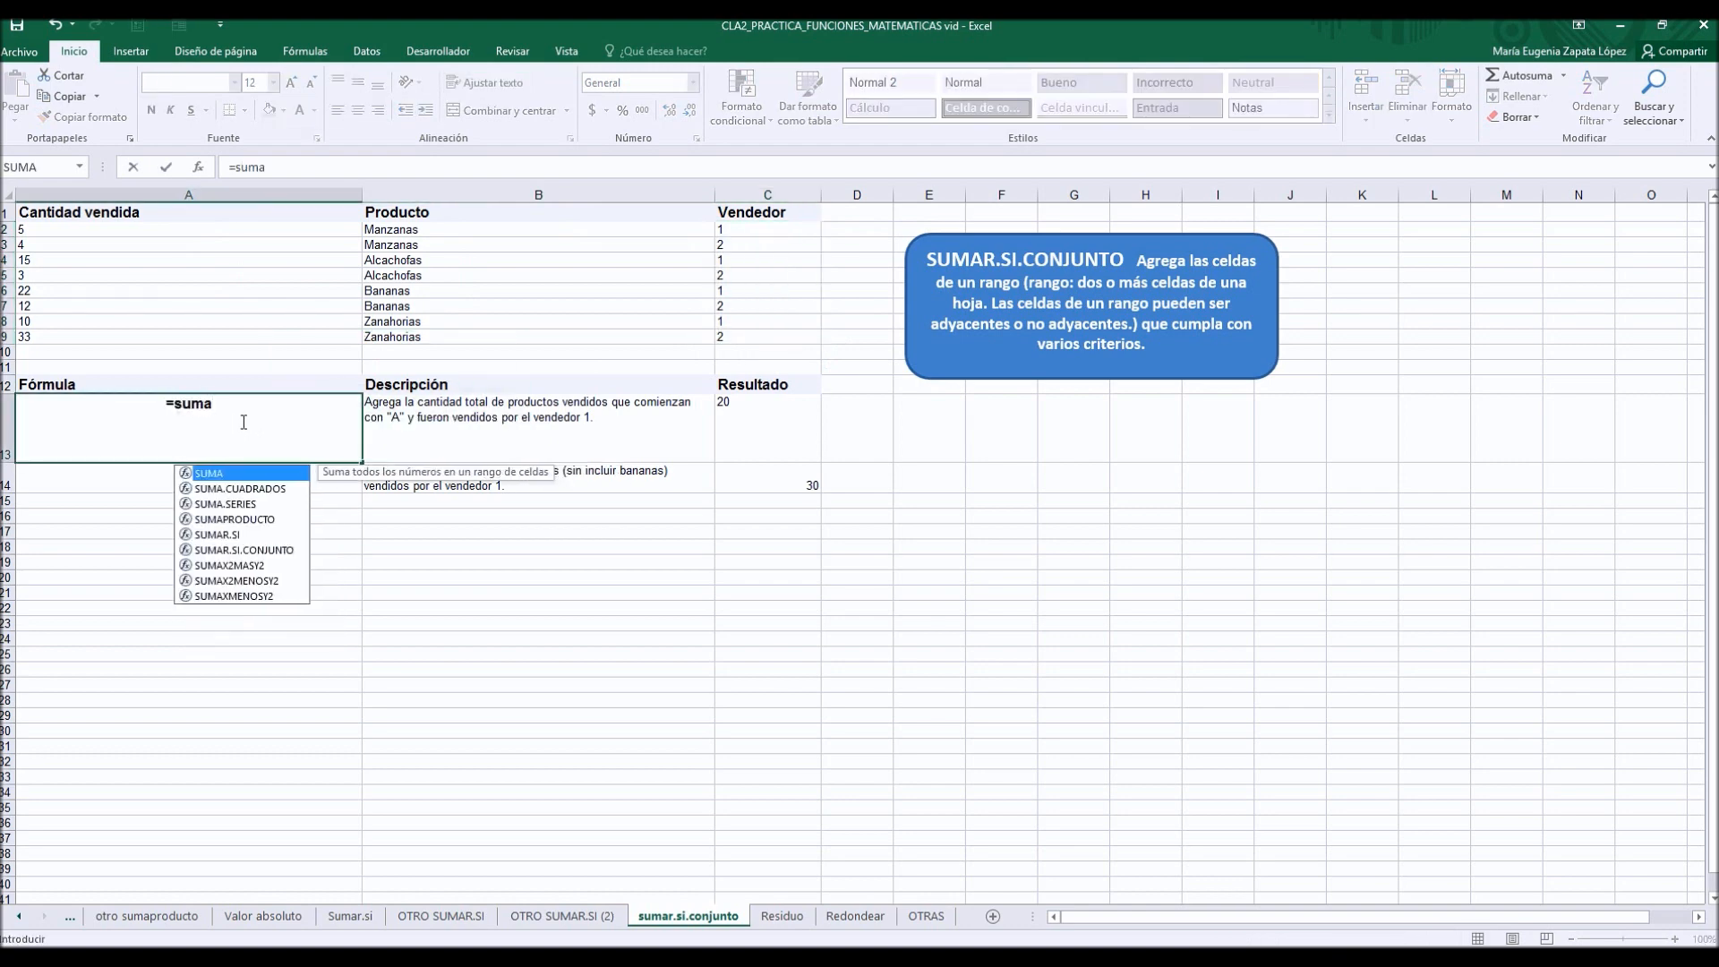
{"action": "type", "text": "r.si"}
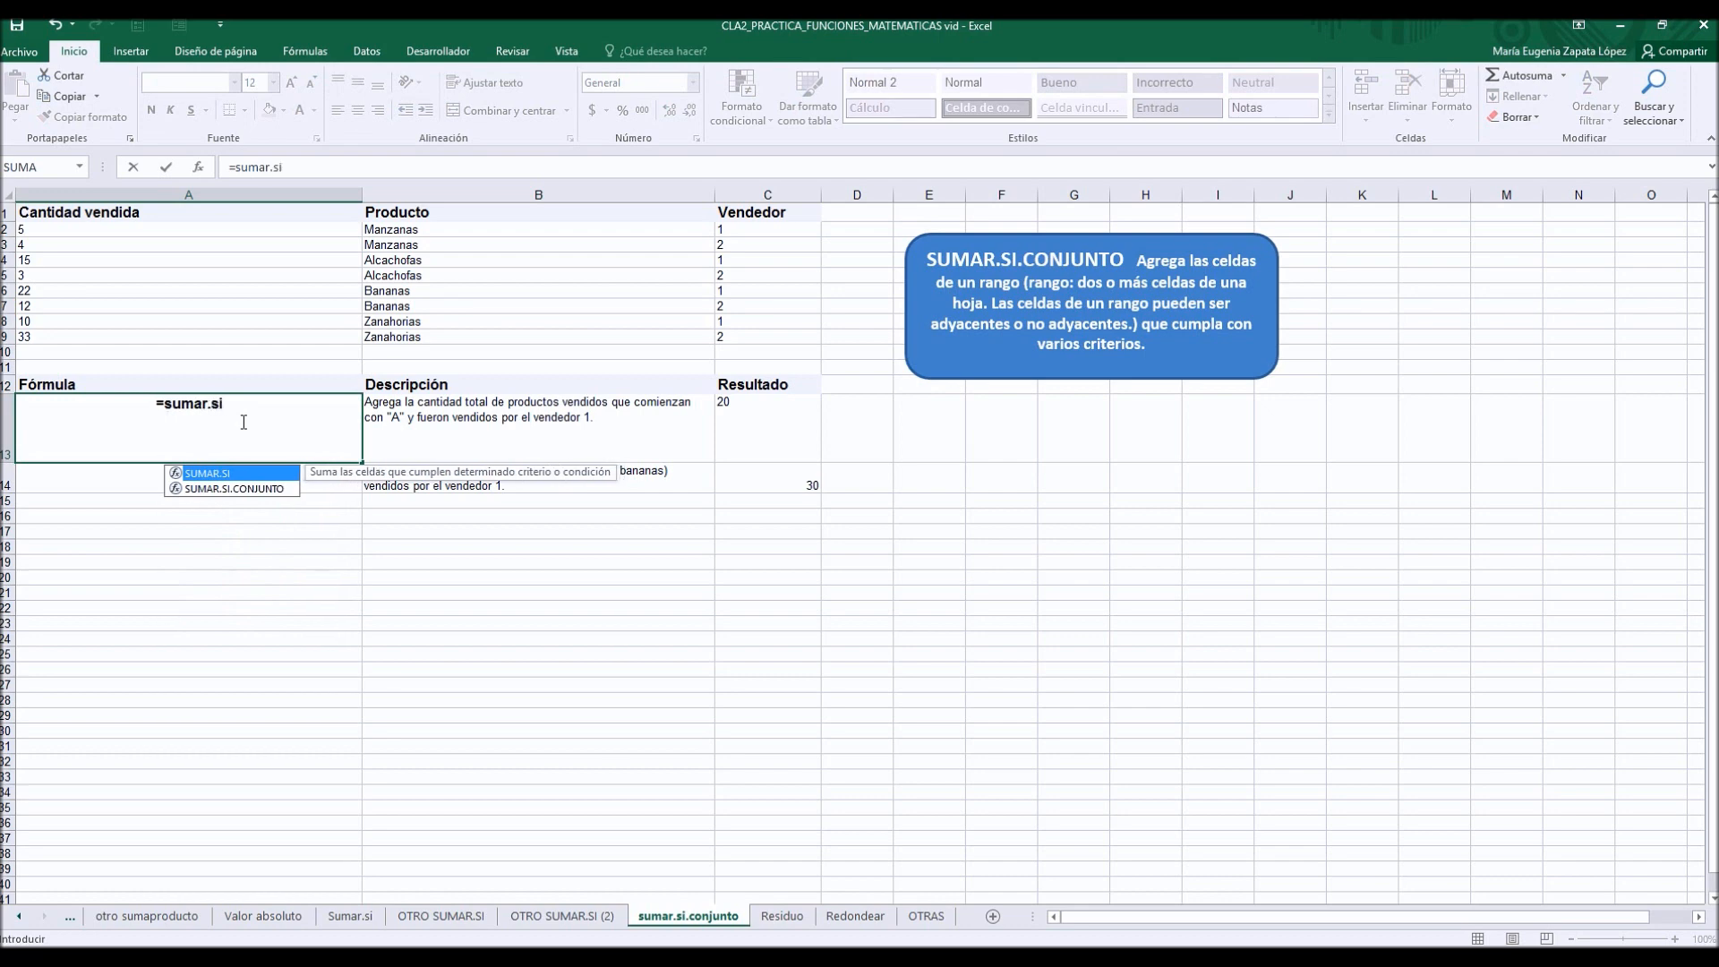
{"action": "left_click", "coordinate": [243, 489]}
{"action": "key", "text": "Tab"}
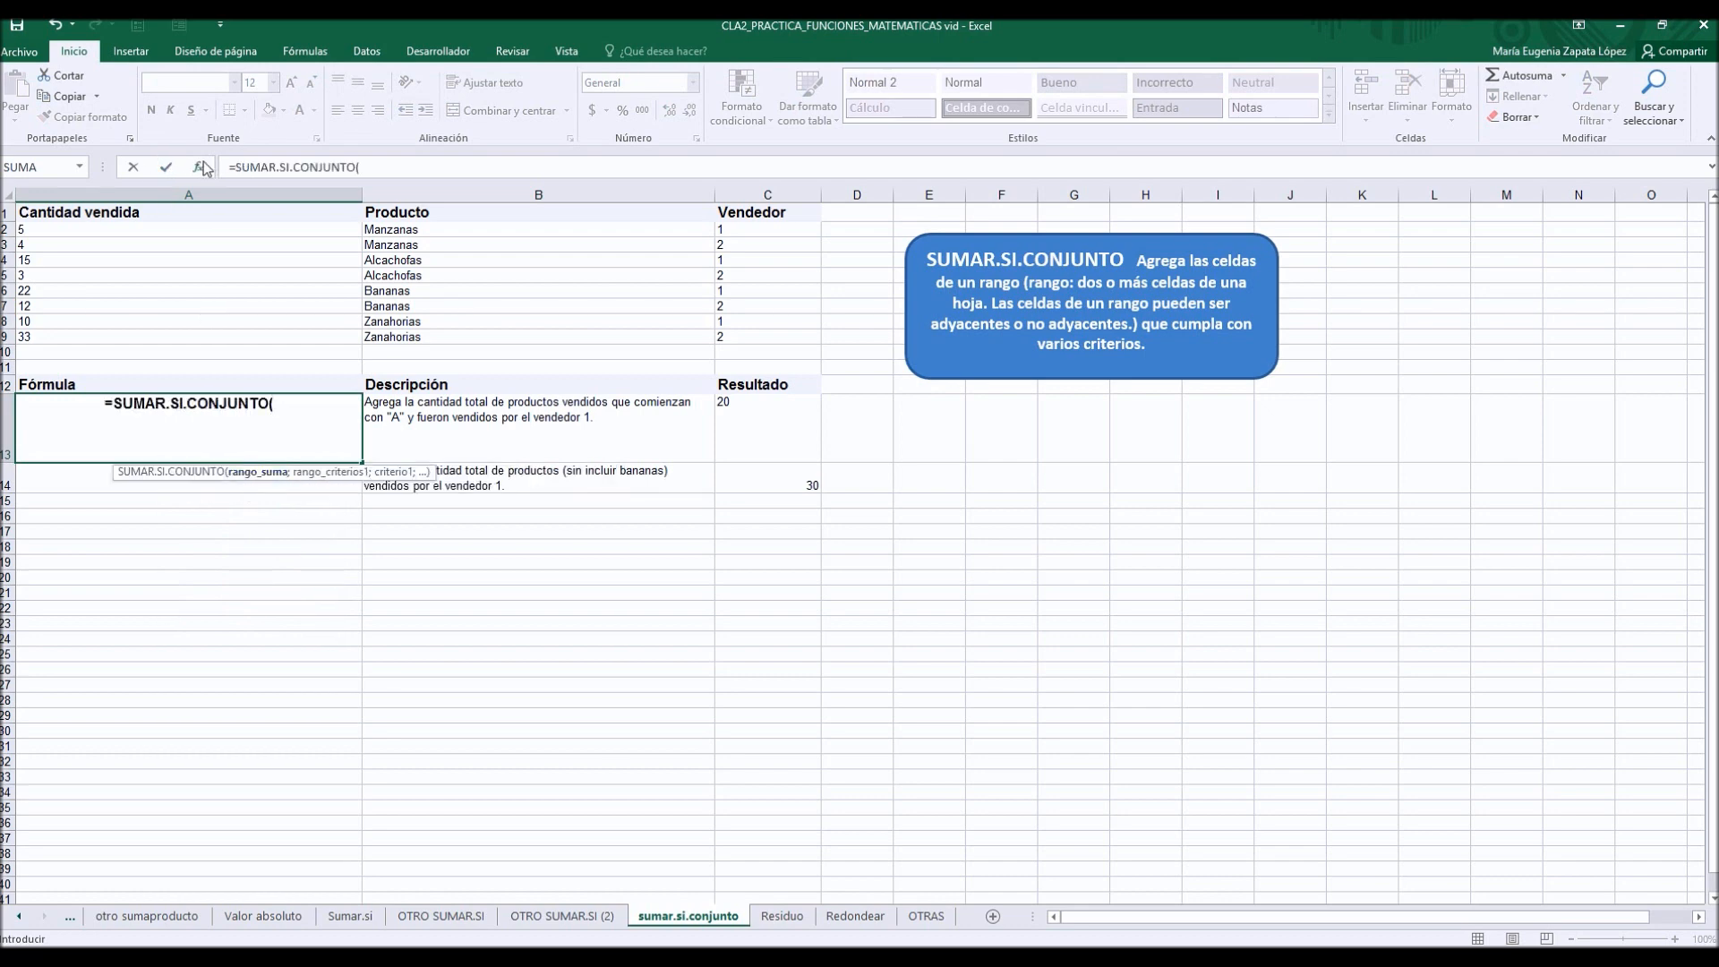
{"action": "left_click", "coordinate": [197, 166]}
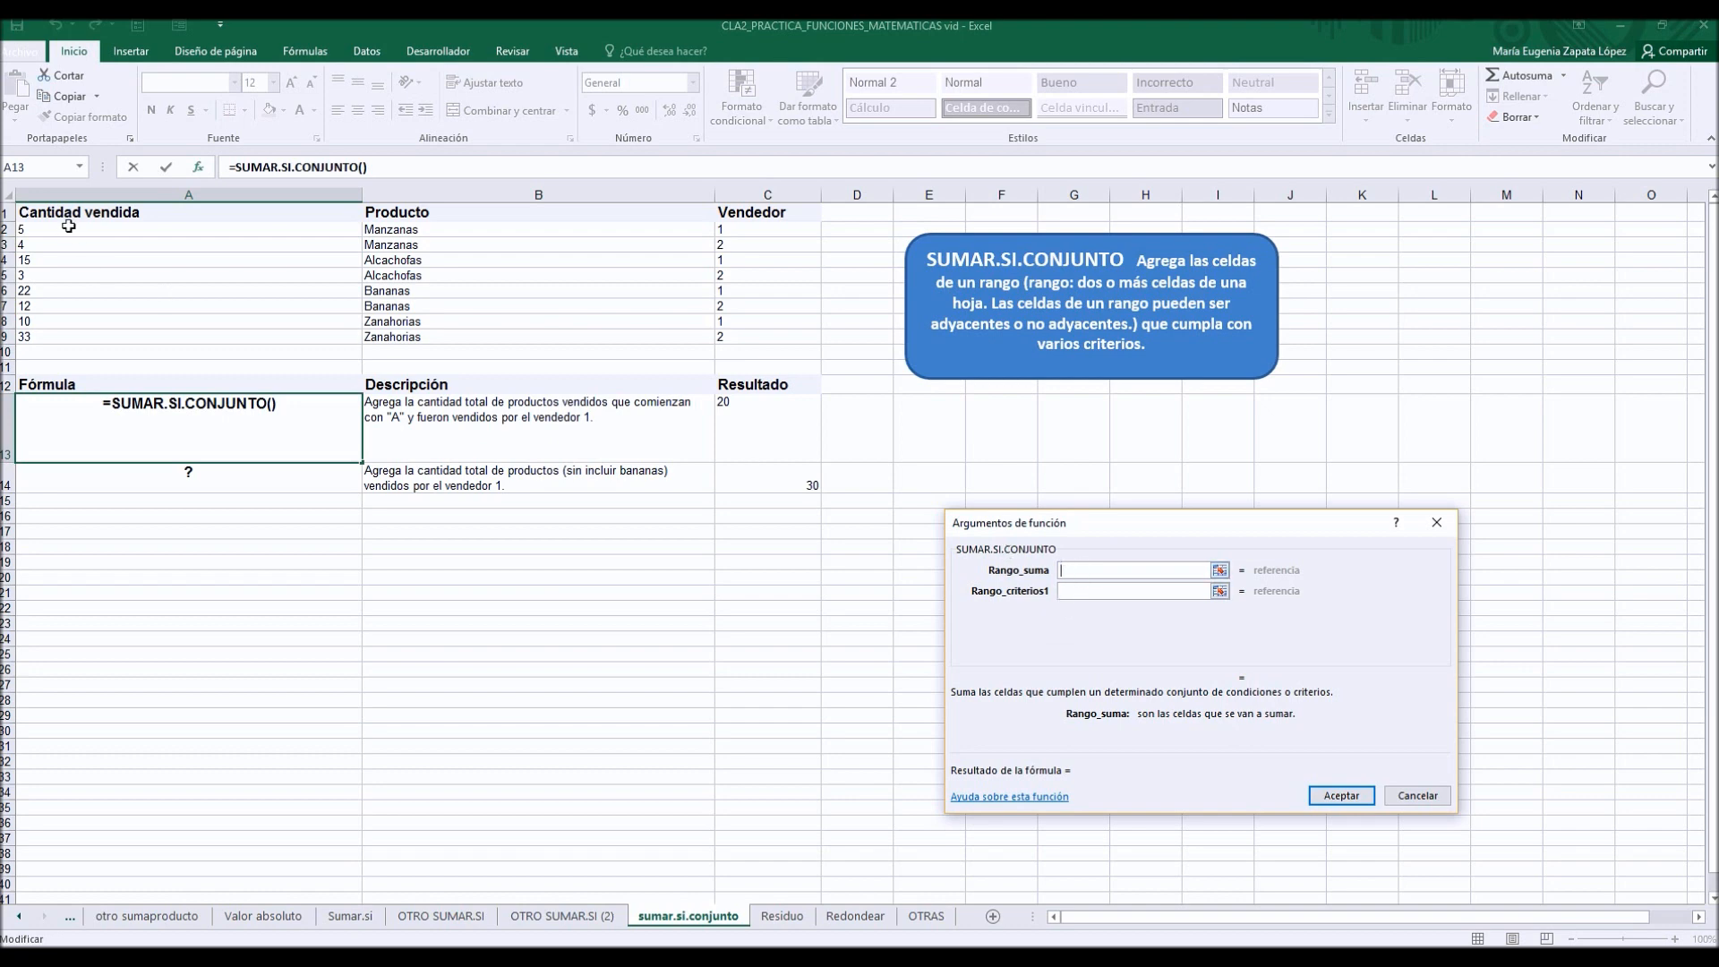
{"action": "left_click_drag", "start_coordinate": [82, 226], "coordinate": [71, 337]}
Step: Set the A13 formula's first criteria range to B2:B9 and its first criterion to a*
{"action": "left_click", "coordinate": [1085, 591]}
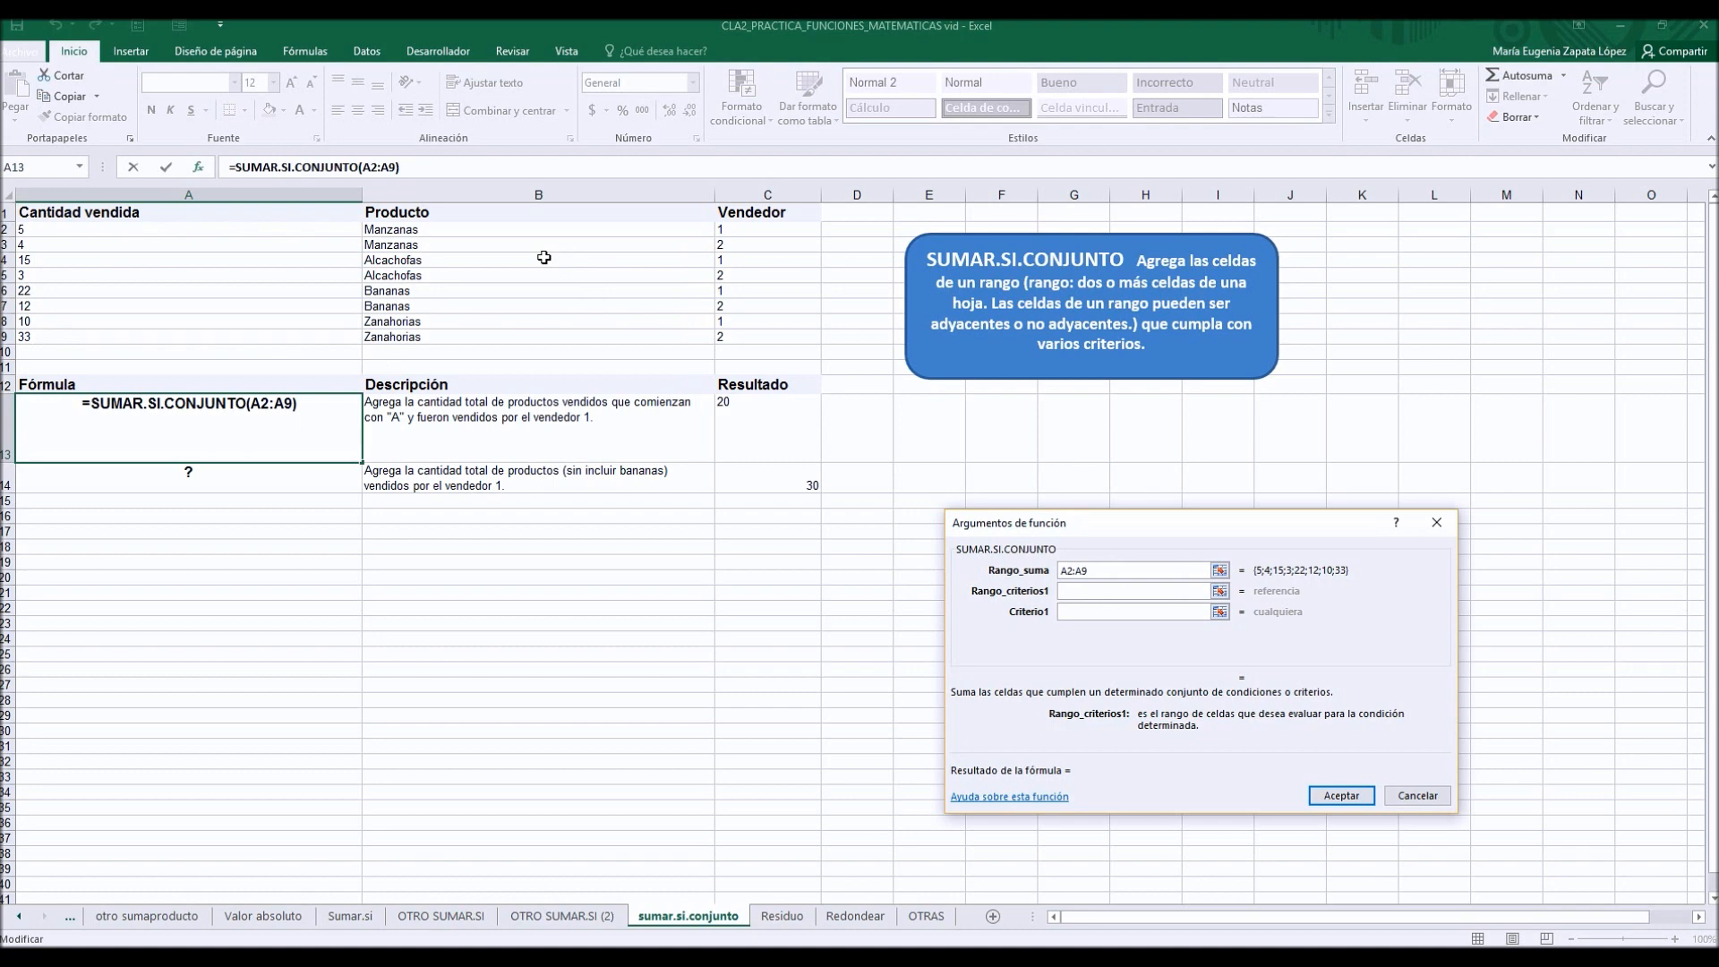
{"action": "left_click_drag", "start_coordinate": [523, 230], "coordinate": [516, 338]}
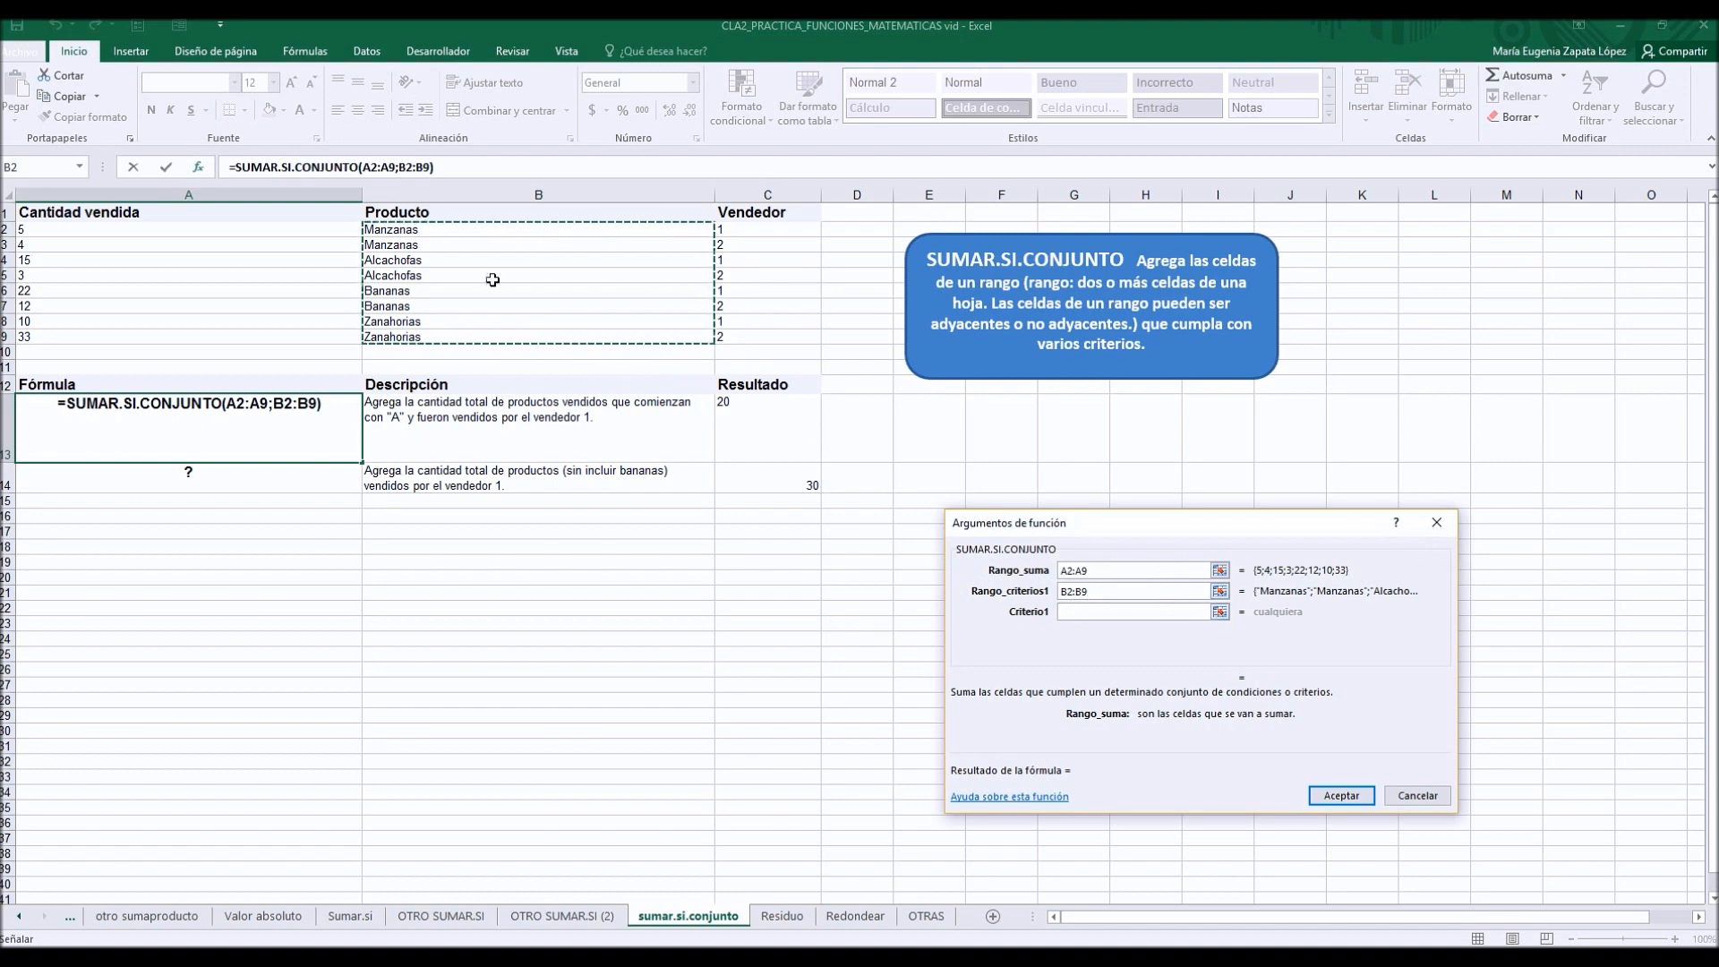
{"action": "left_click", "coordinate": [1069, 610]}
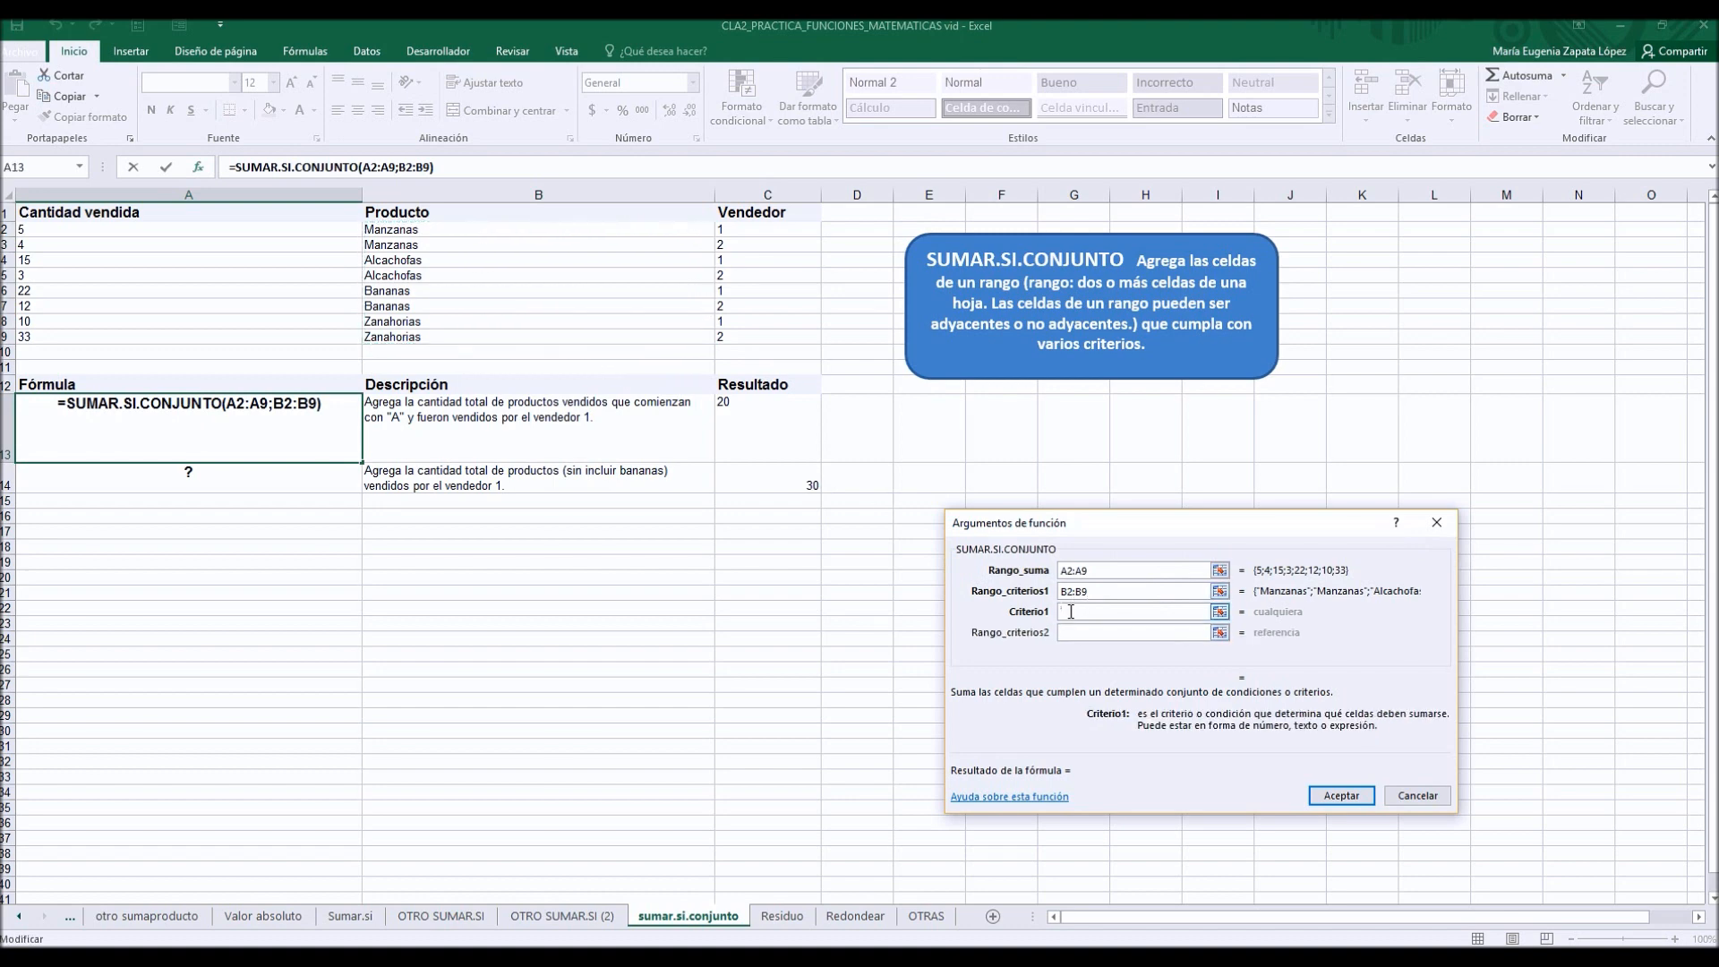
{"action": "type", "text": "a*"}
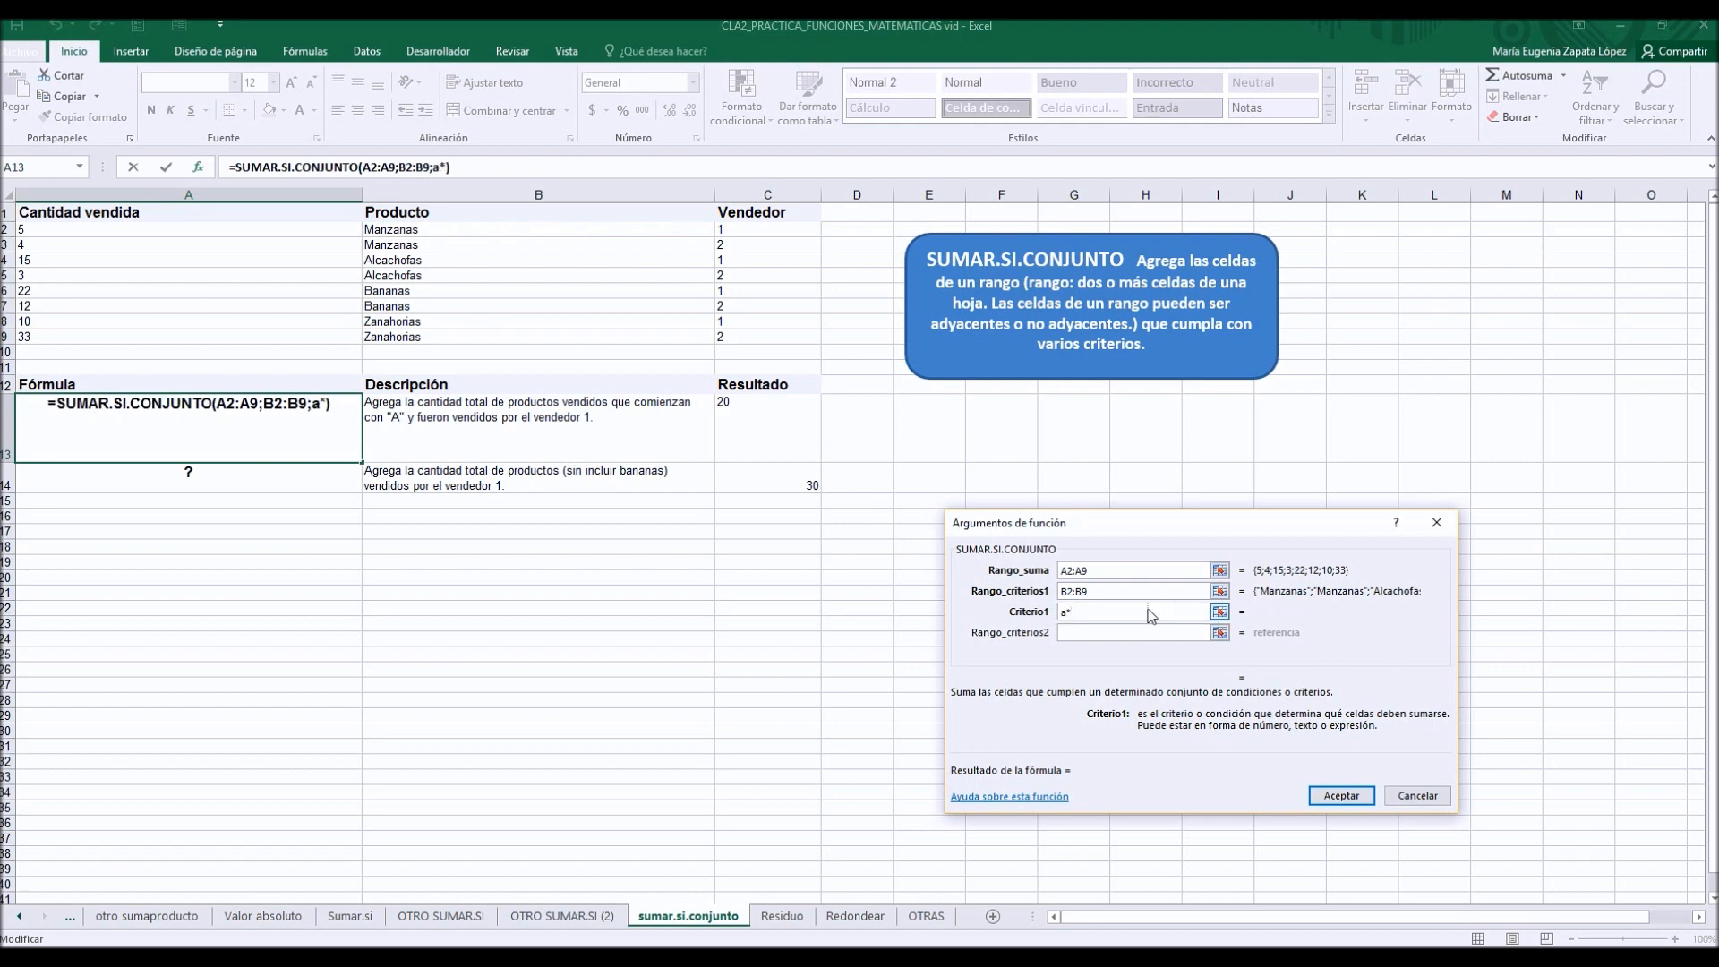
Step: Set the A13 formula's second criteria range to C2:C9 and its second criterion to 1, and accept
{"action": "left_click", "coordinate": [1105, 632]}
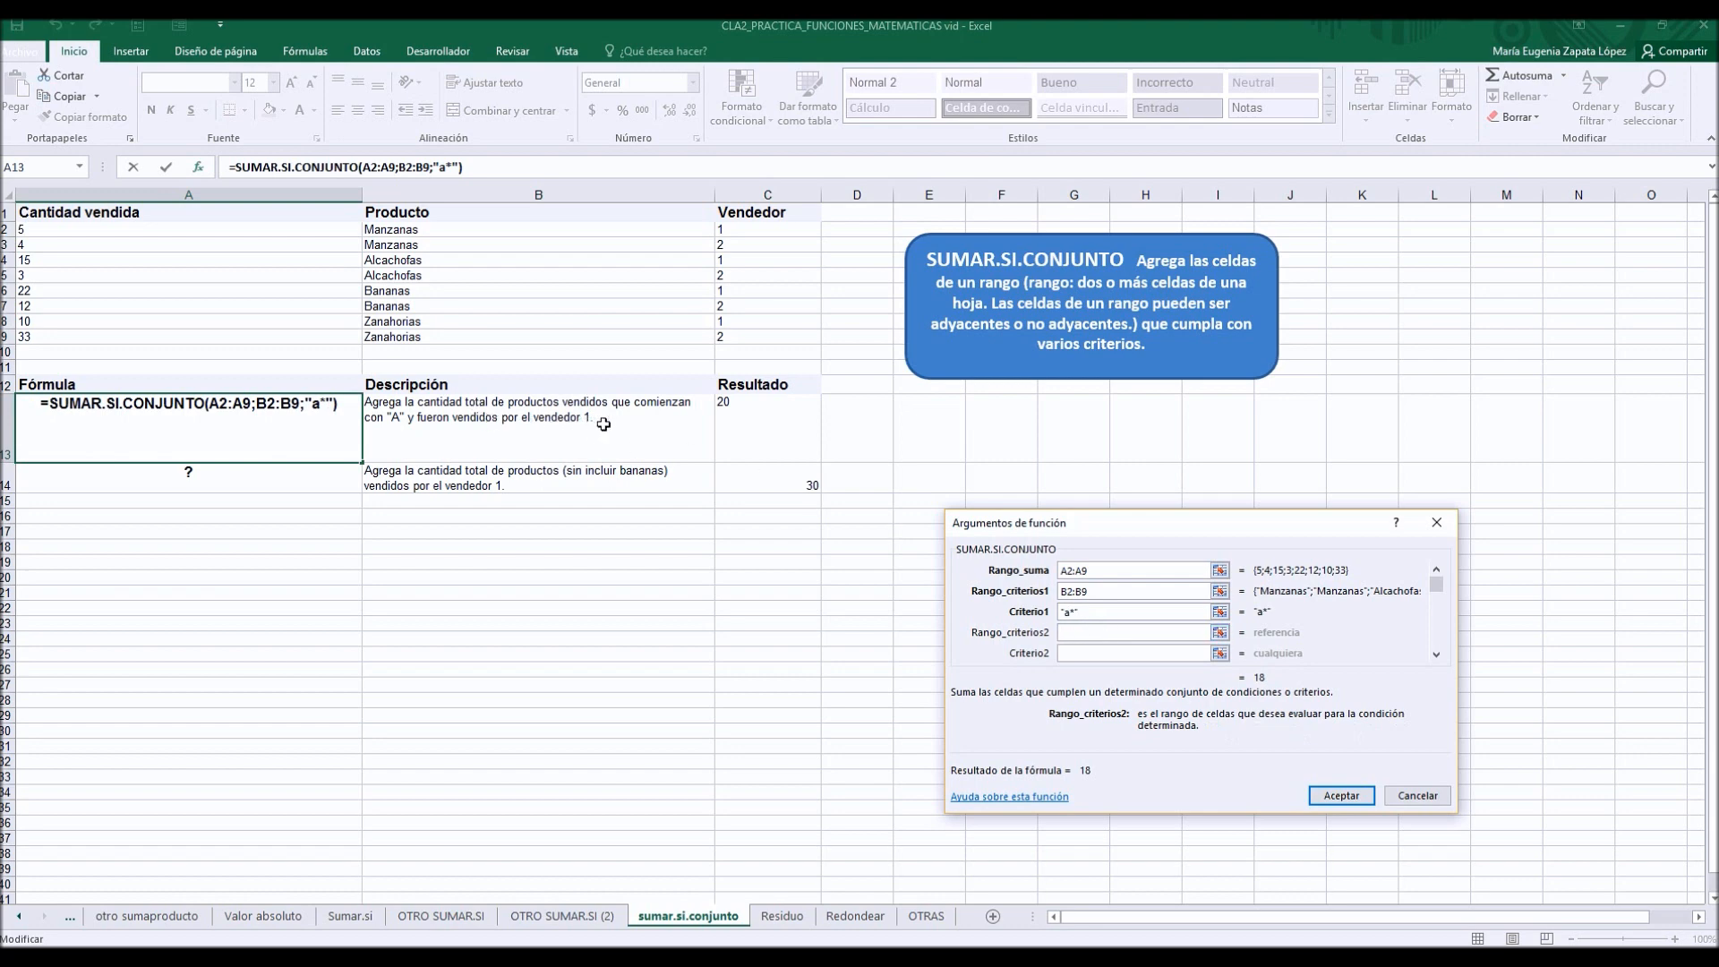
{"action": "left_click", "coordinate": [1075, 632]}
{"action": "left_click_drag", "start_coordinate": [752, 226], "coordinate": [752, 336]}
{"action": "left_click", "coordinate": [1074, 655]}
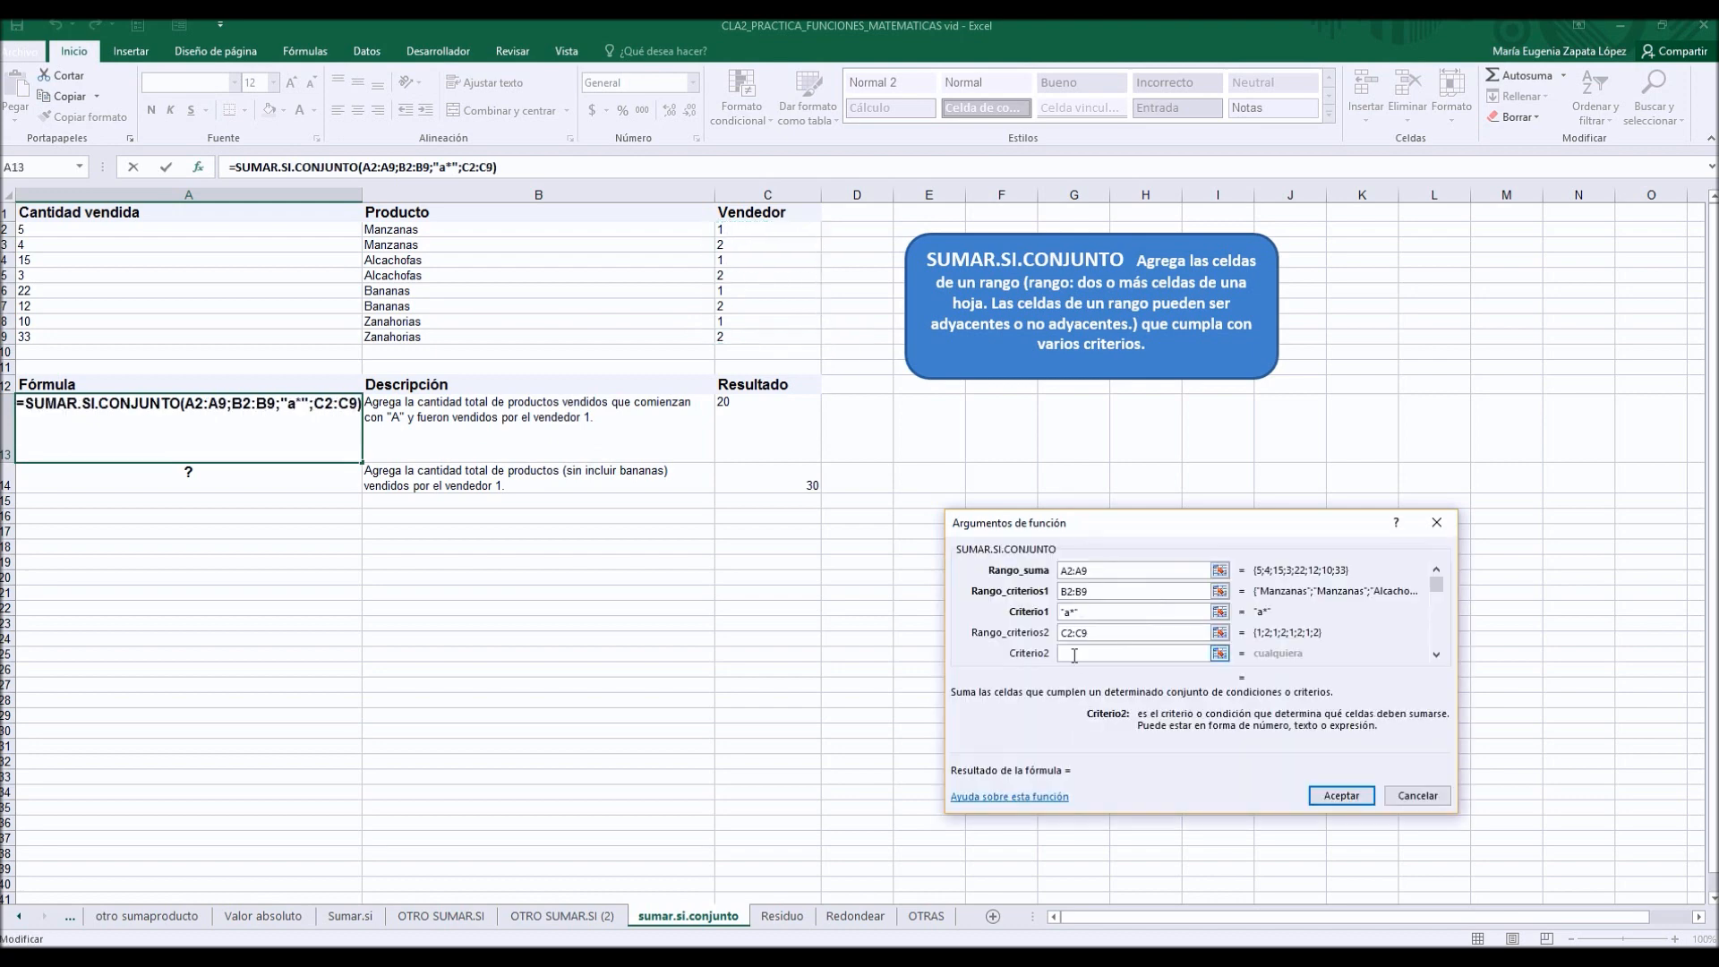
{"action": "type", "text": "1"}
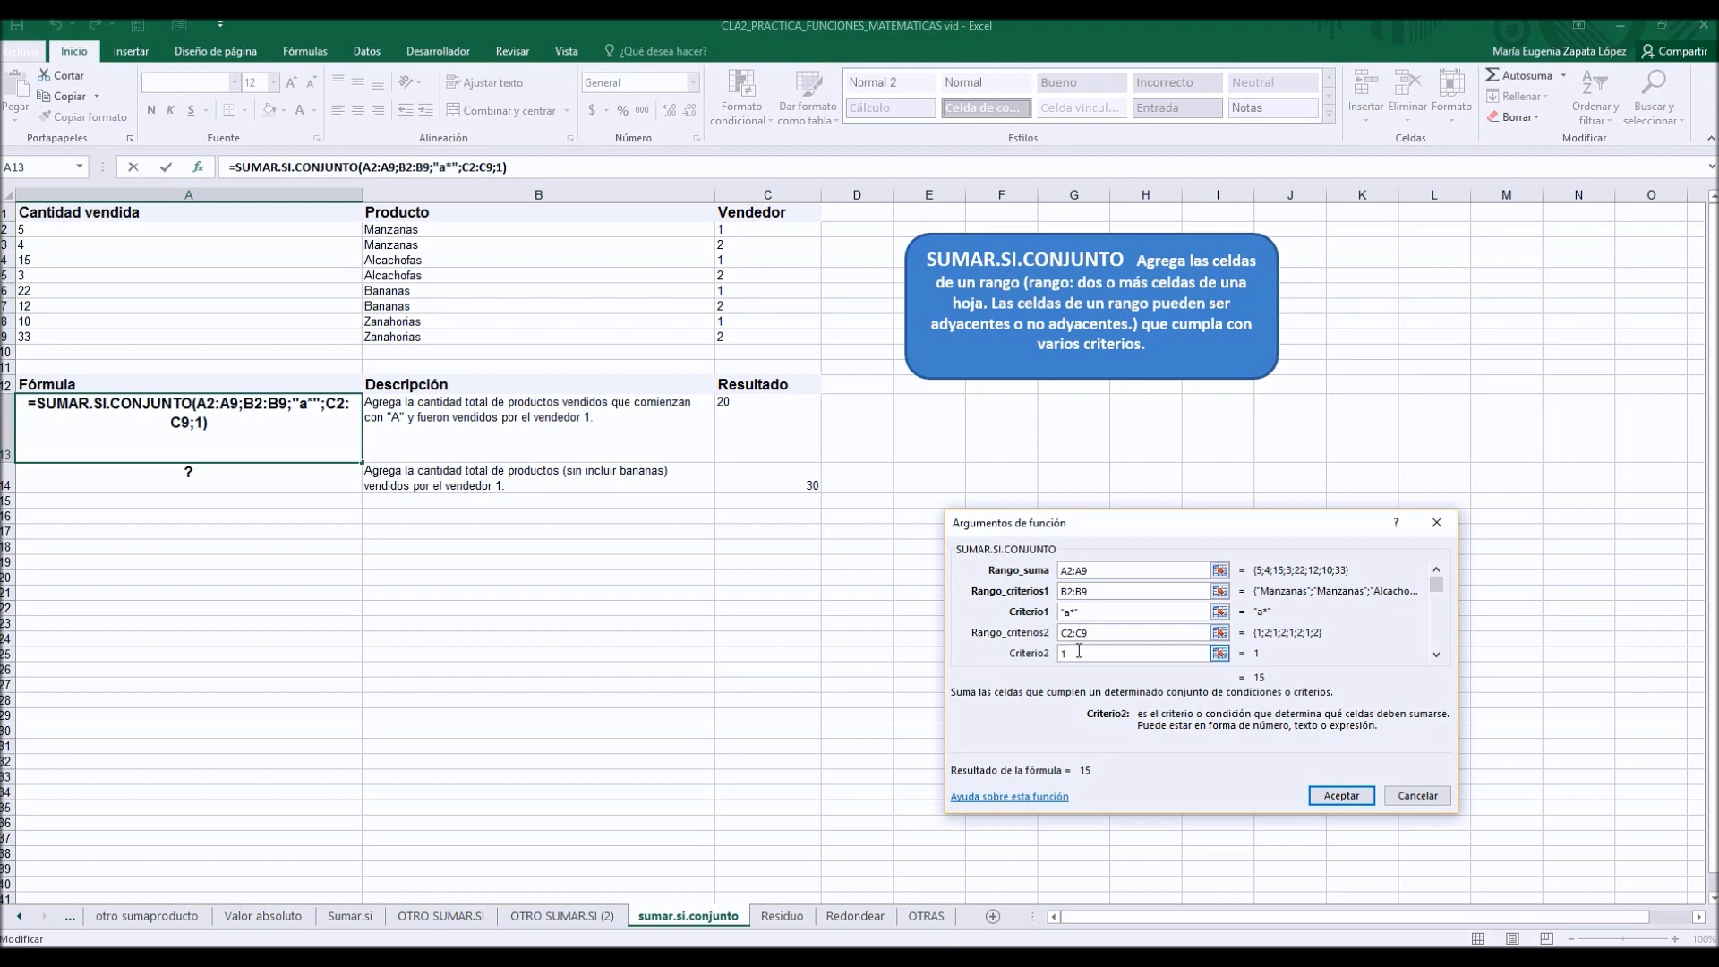
{"action": "left_click", "coordinate": [1343, 796]}
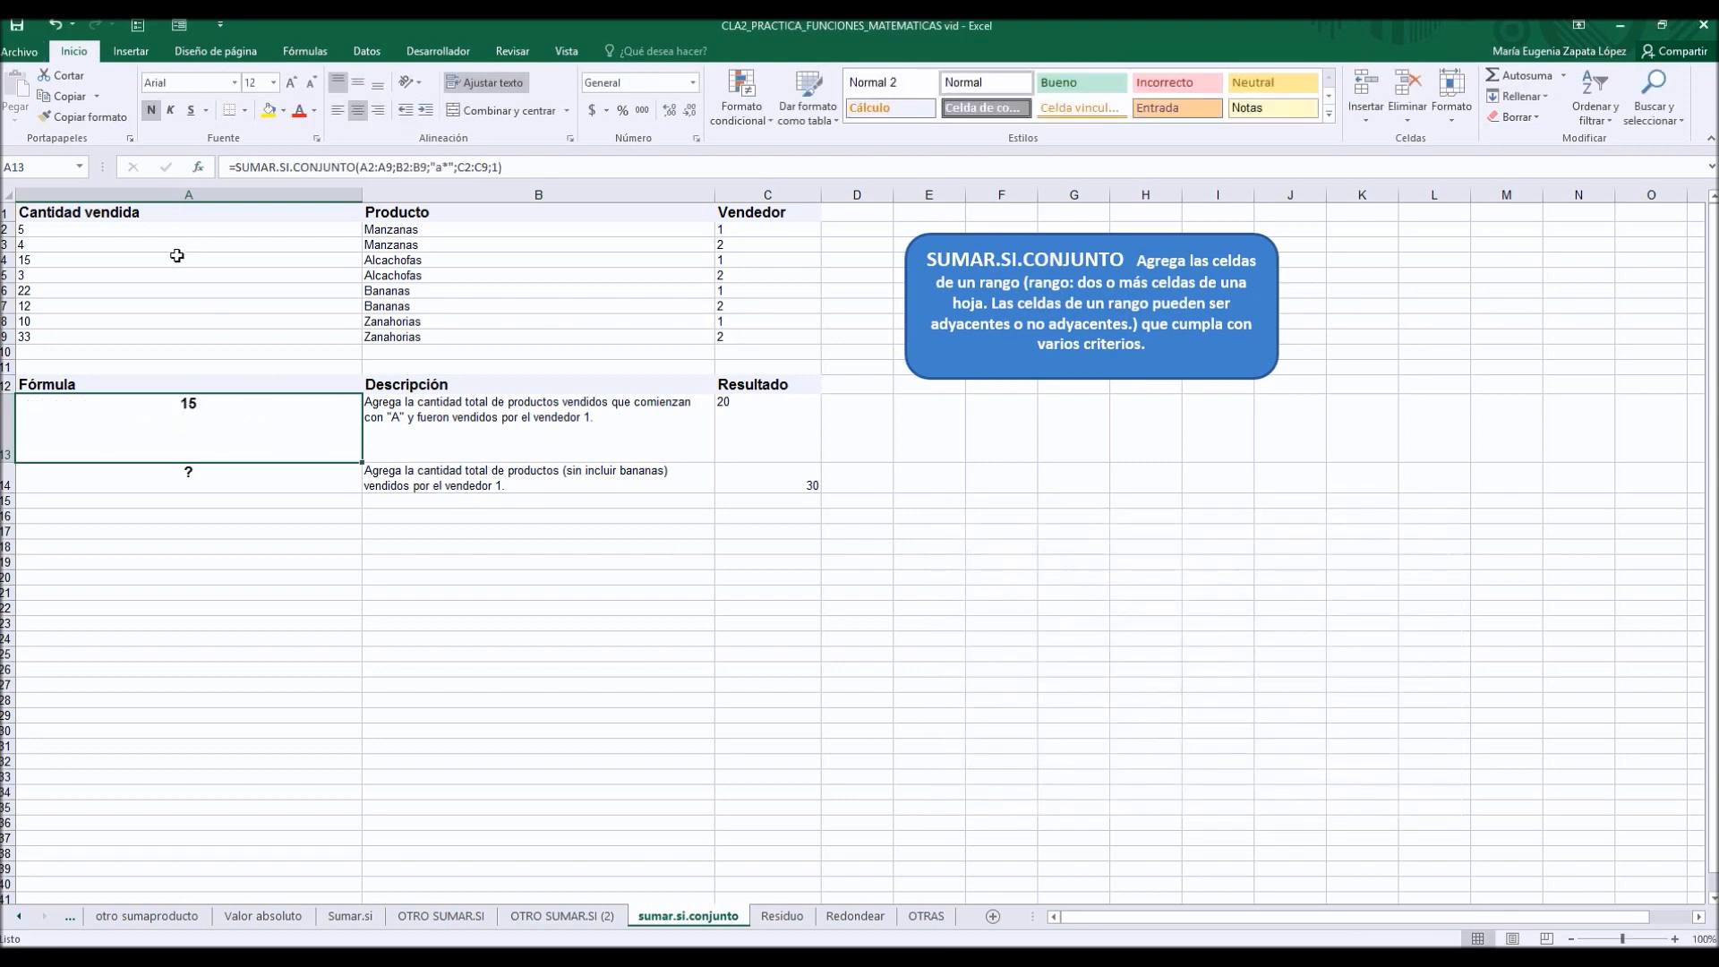
Step: Check the A13 total against the Alcachofas rows, their seller numbers and the quantity sold by seller 1
{"action": "left_click_drag", "start_coordinate": [405, 264], "coordinate": [410, 275]}
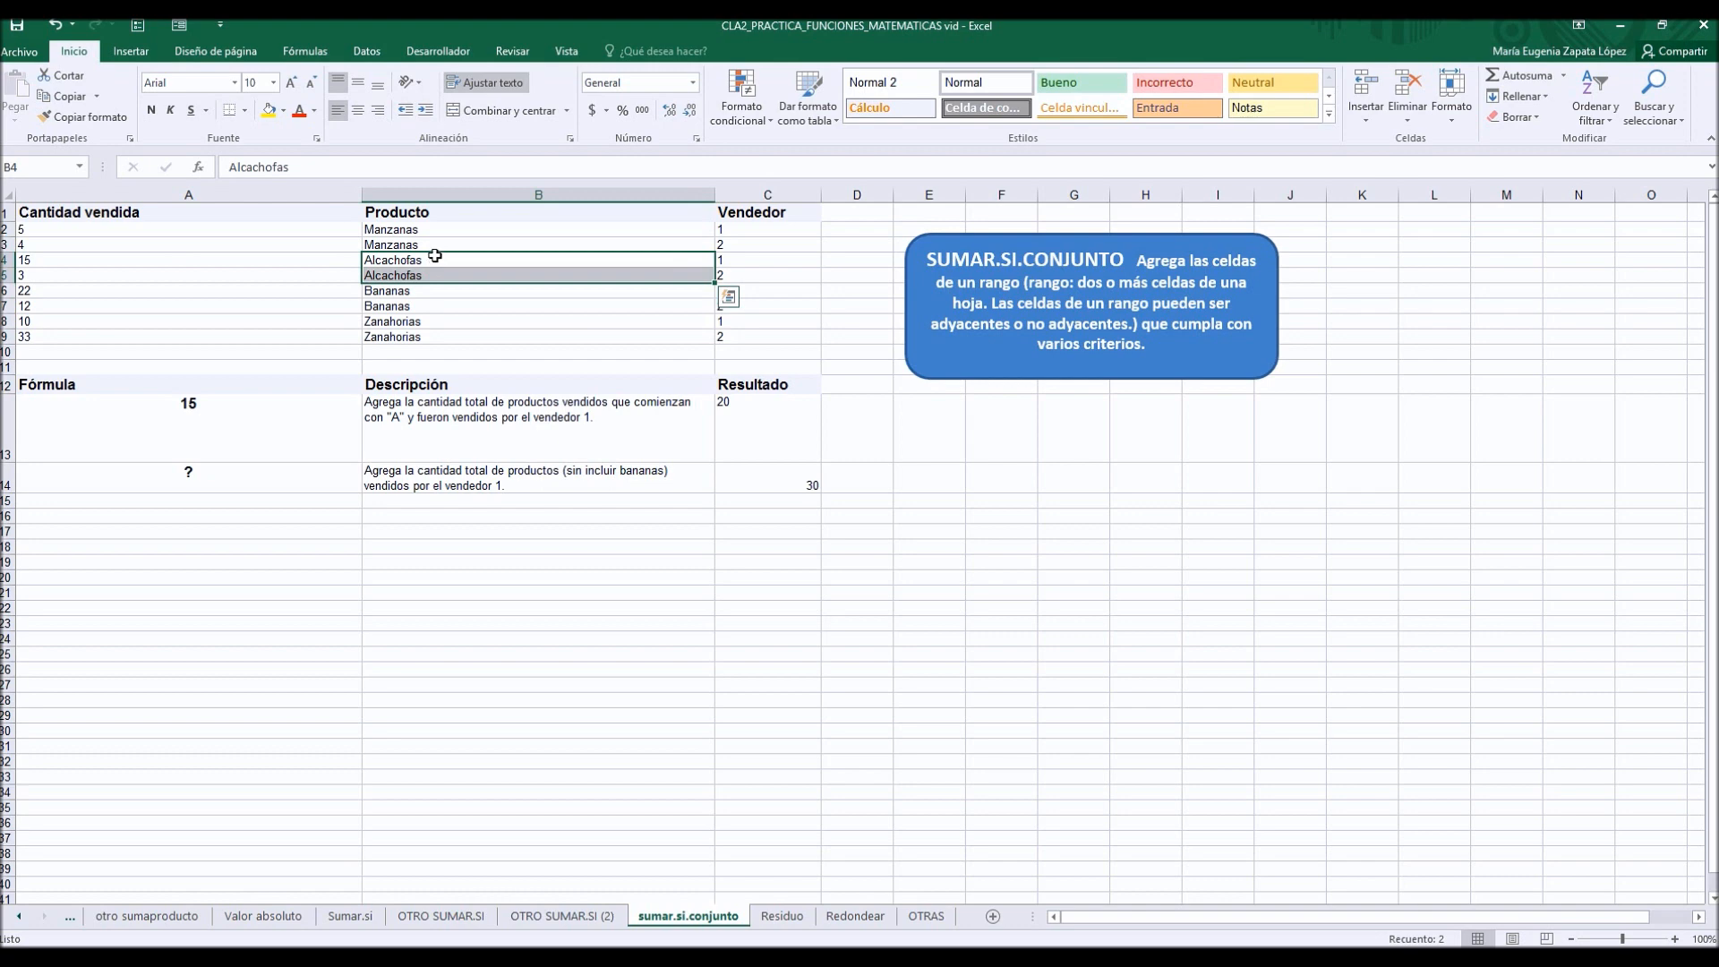
{"action": "left_click", "coordinate": [435, 258]}
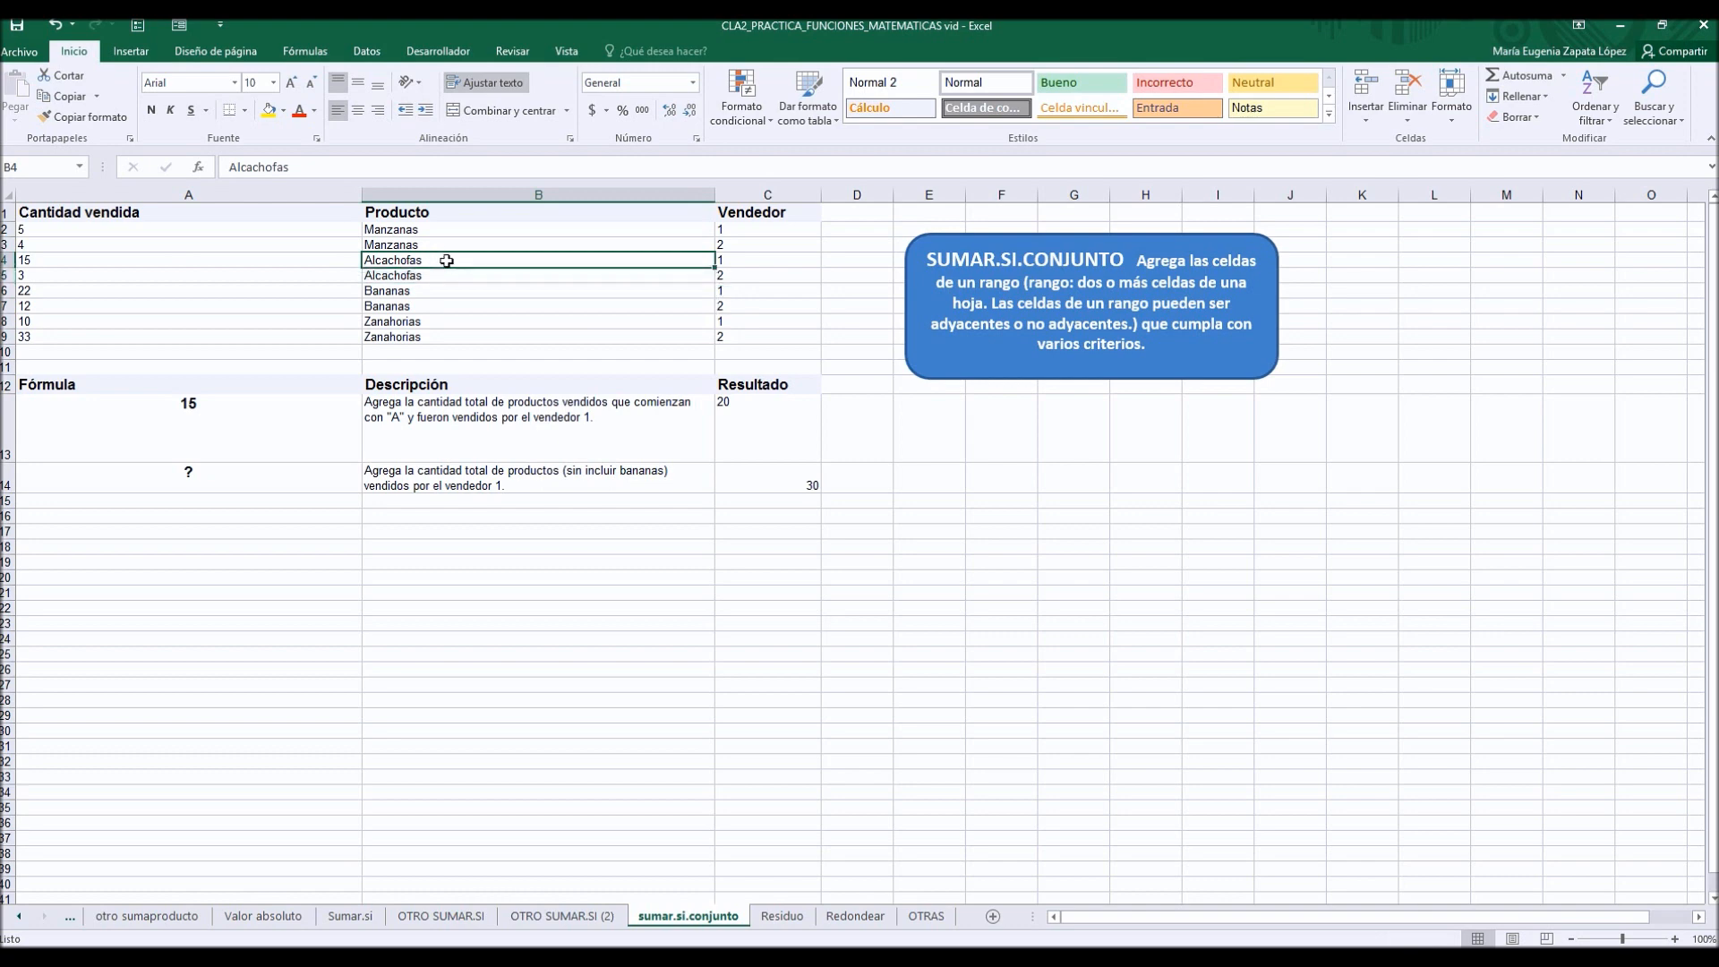
{"action": "left_click", "coordinate": [723, 258]}
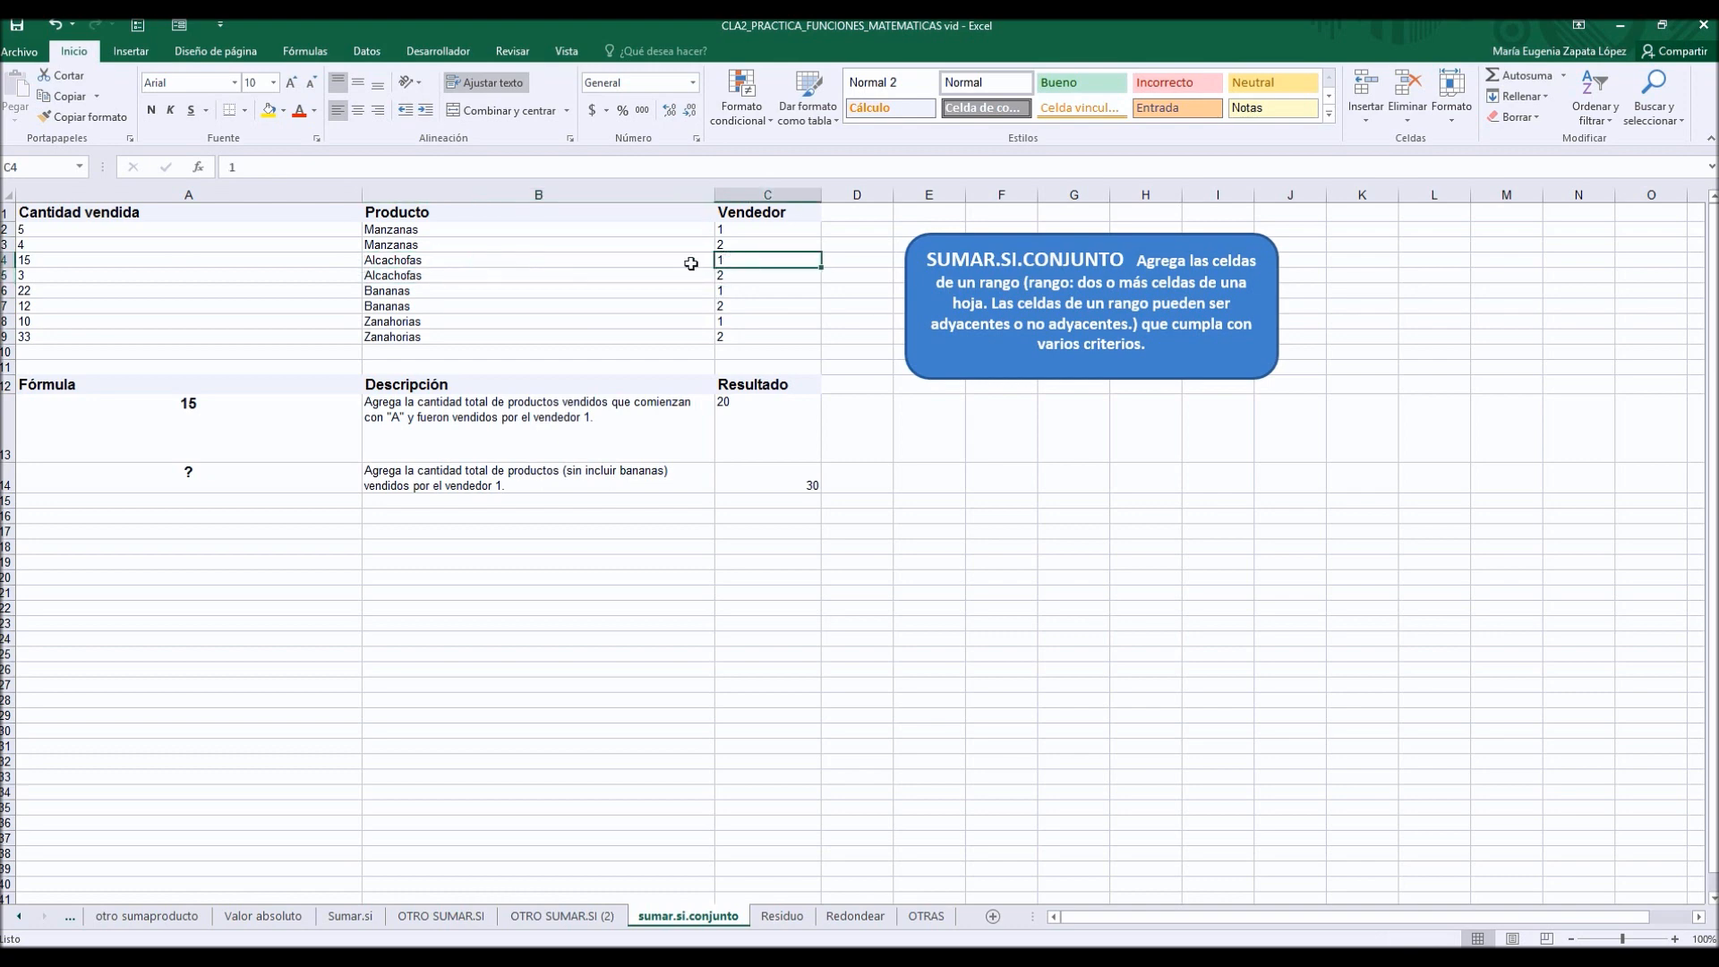
{"action": "left_click", "coordinate": [421, 262]}
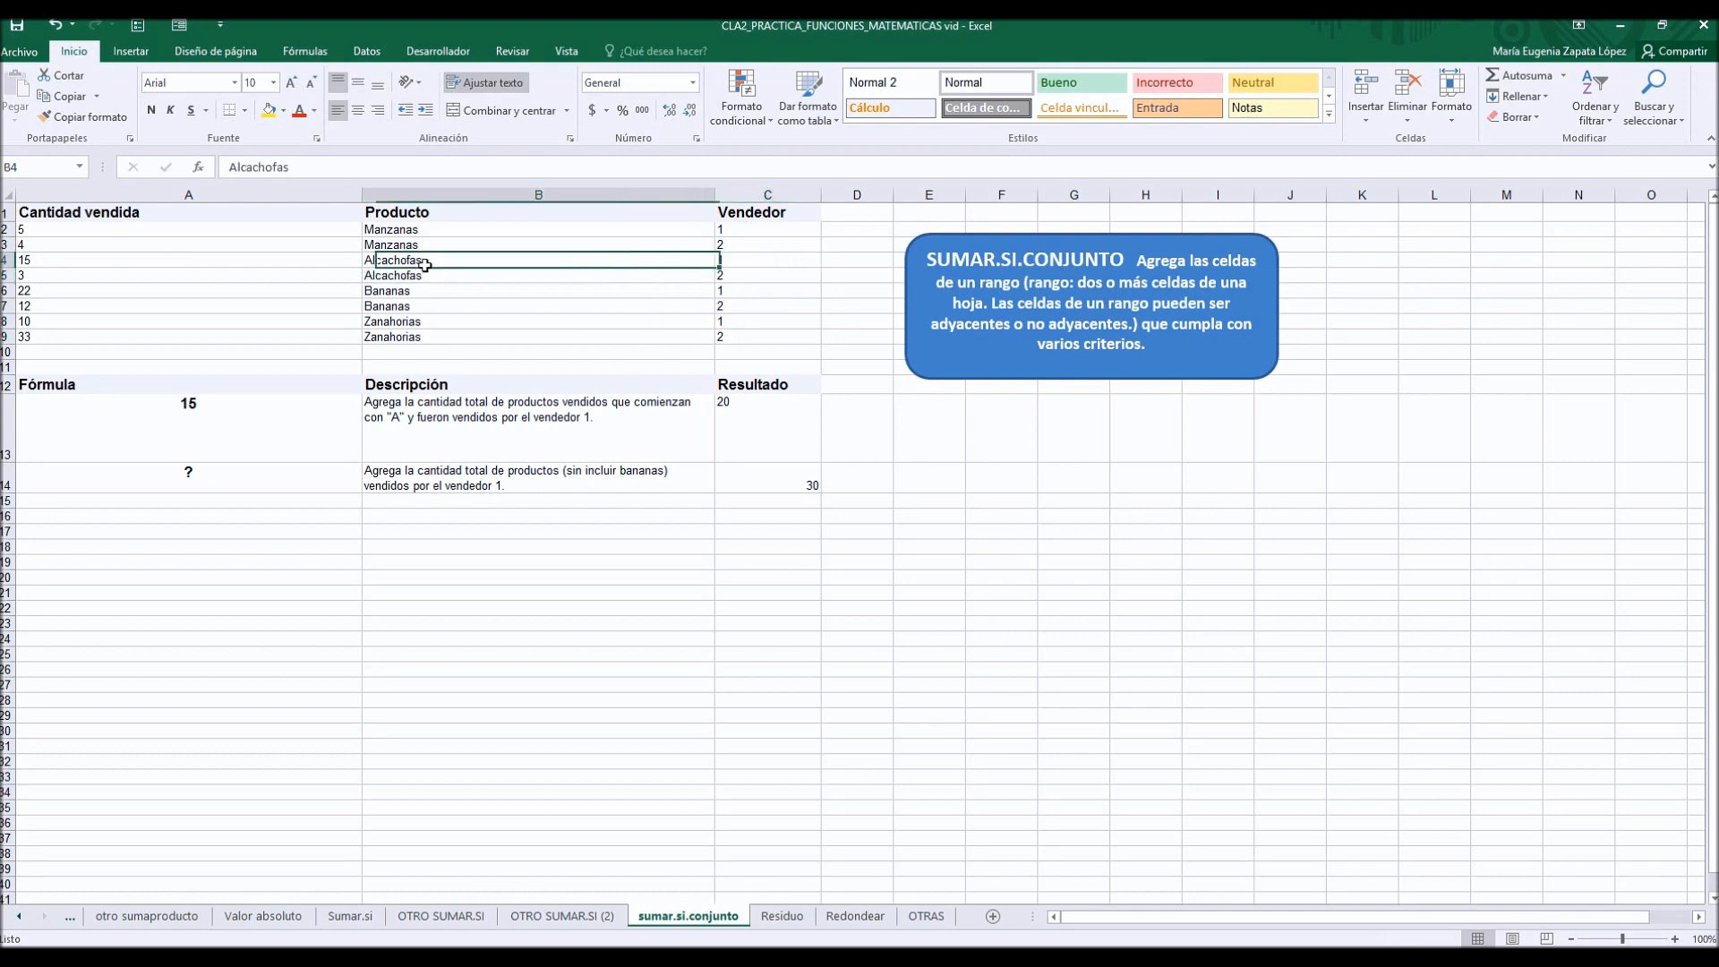
{"action": "left_click", "coordinate": [239, 261]}
Step: Correct the listed result in cell C13 to 15
{"action": "left_click", "coordinate": [759, 434]}
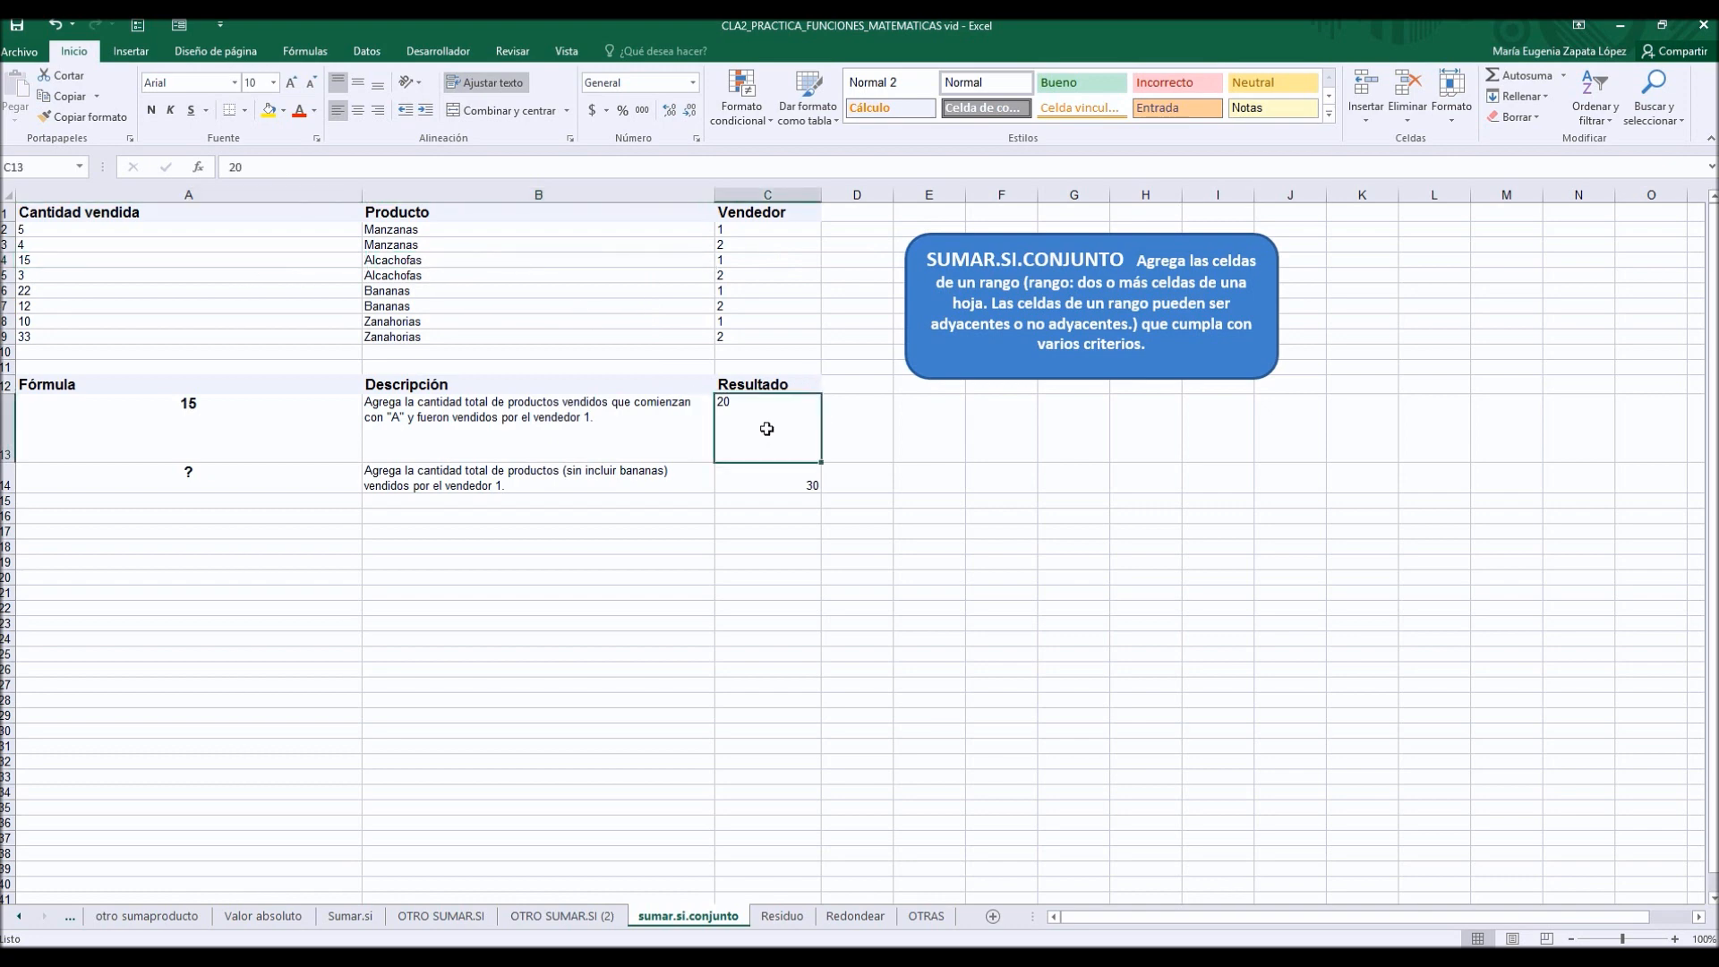
{"action": "type", "text": "15"}
{"action": "key", "text": "Return"}
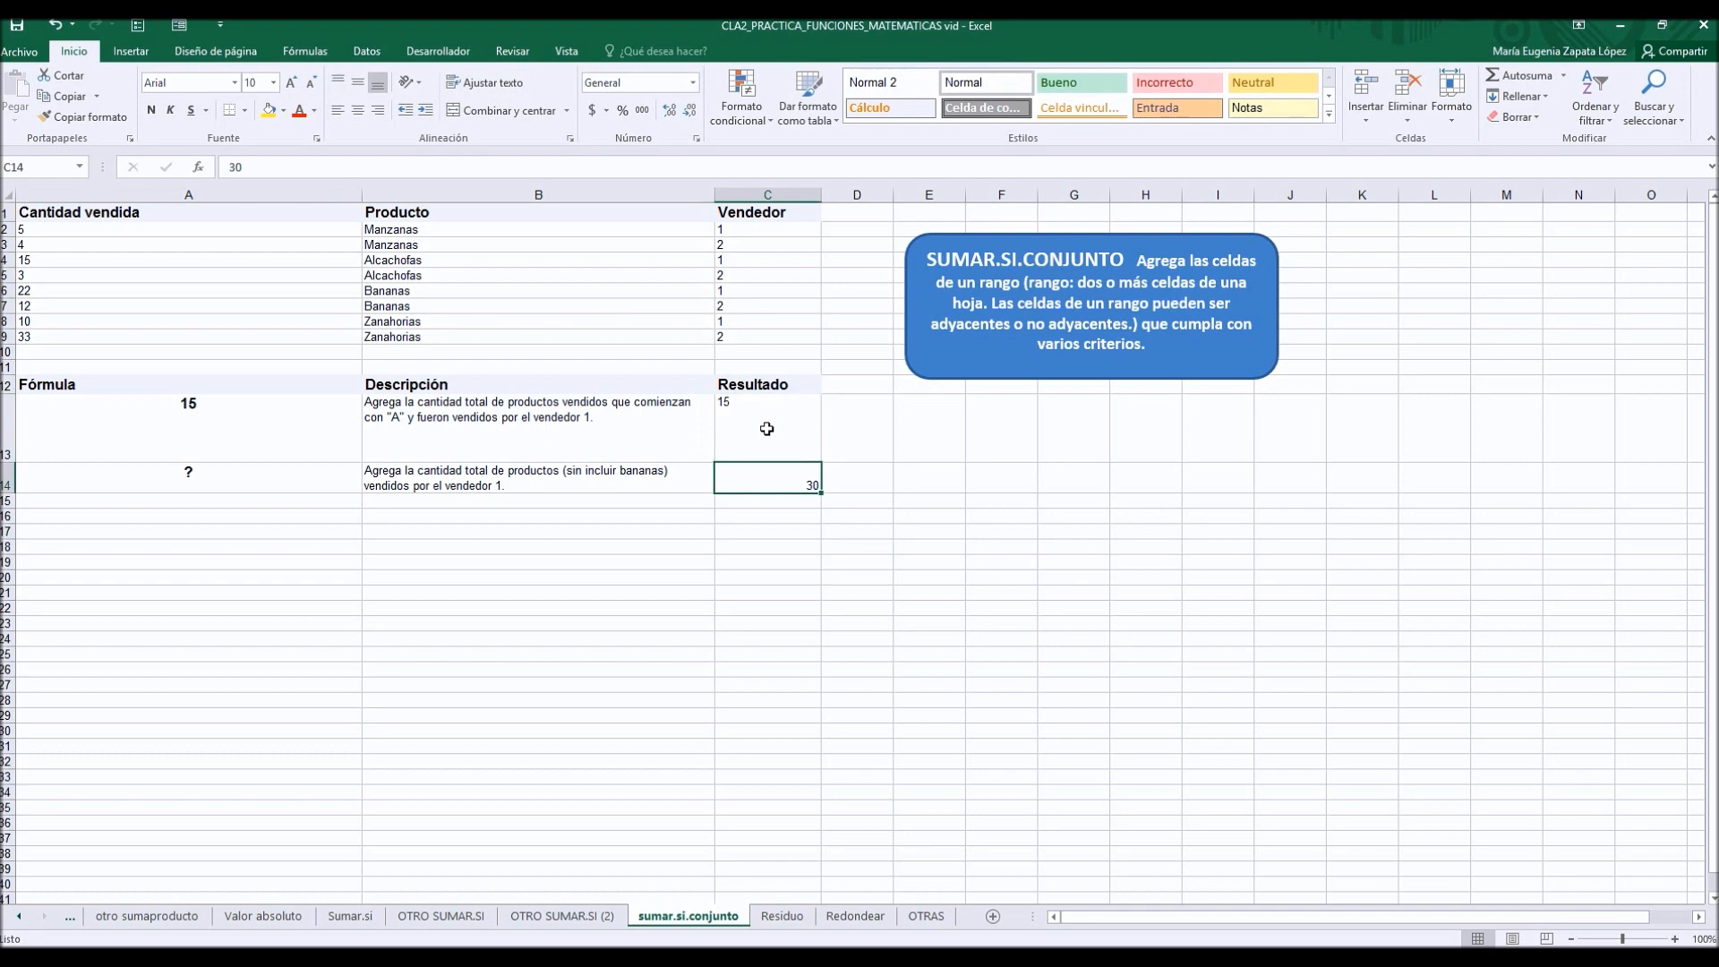
Step: Start a SUMAR.SI.CONJUNTO formula in cell A14, open its function arguments and set the sum range to A2:A9
{"action": "left_click", "coordinate": [479, 475]}
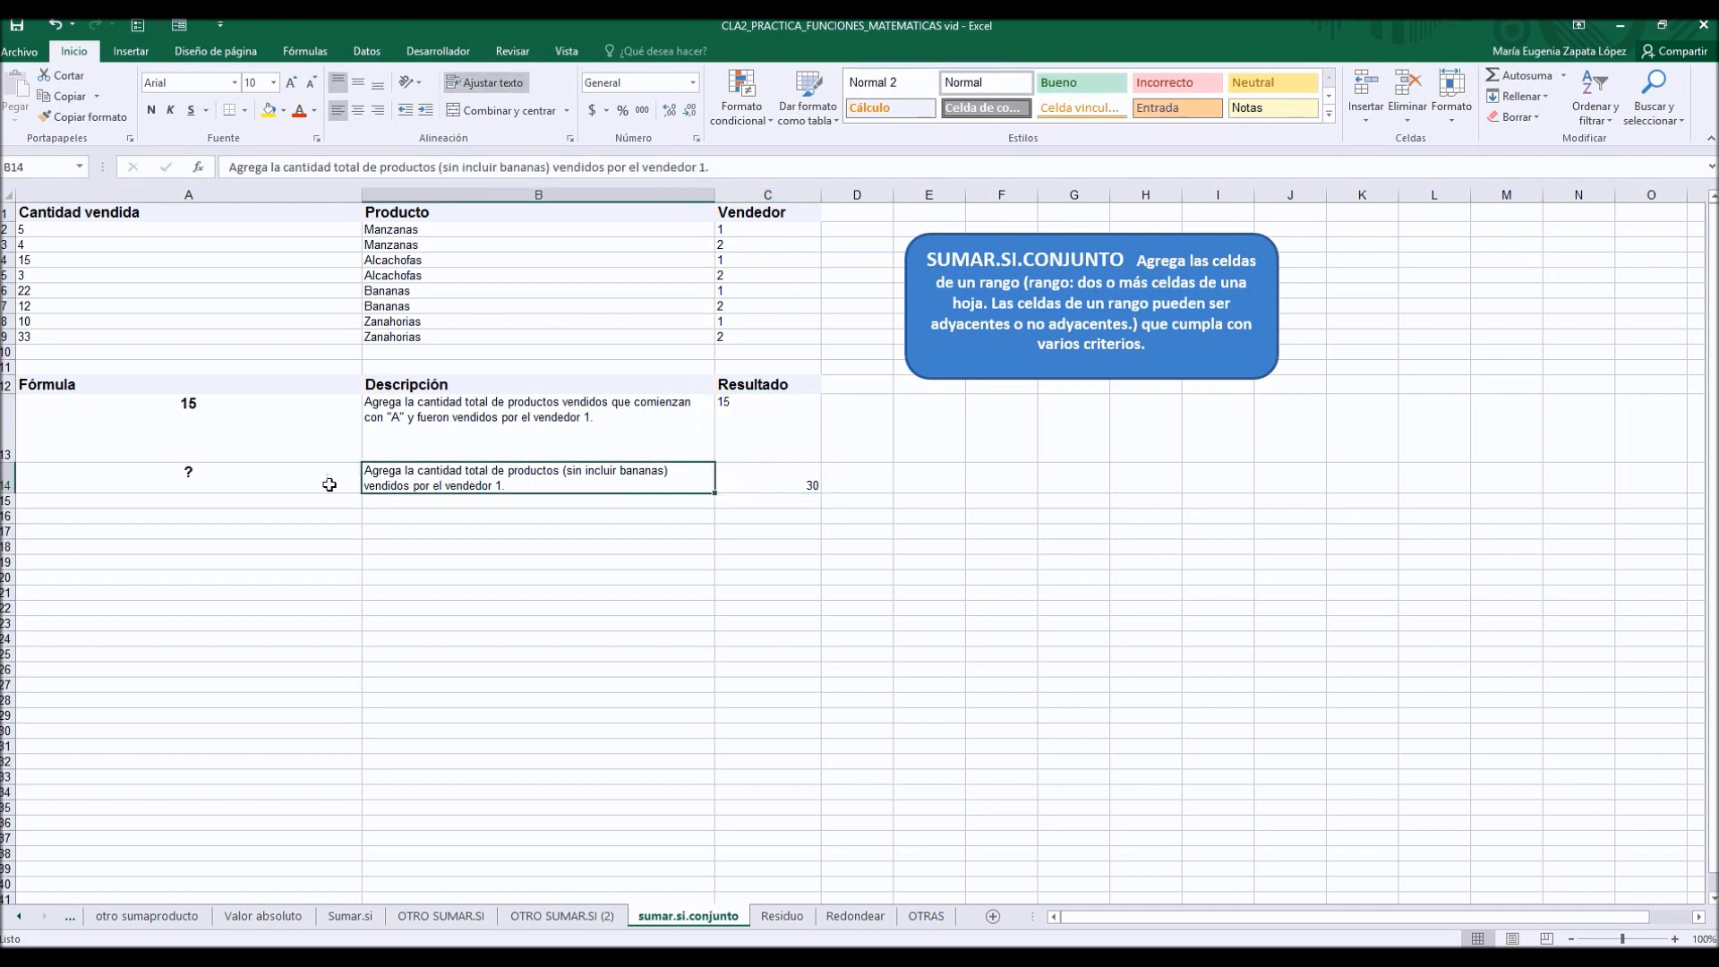
{"action": "left_click", "coordinate": [287, 474]}
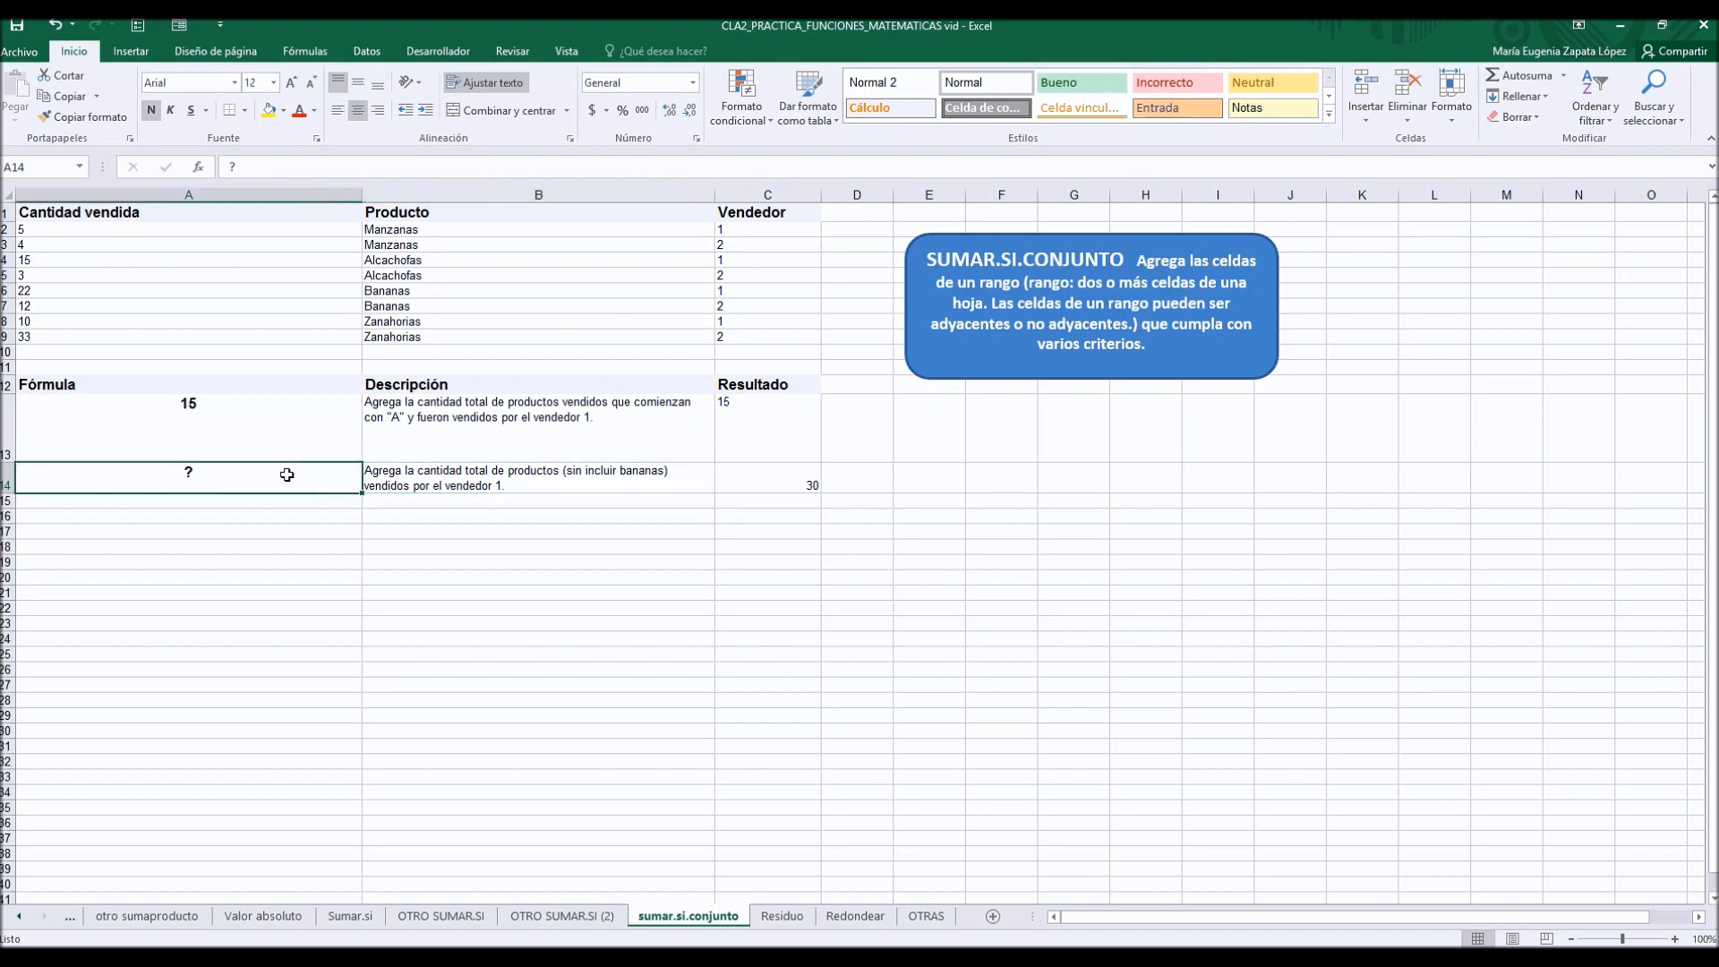
{"action": "type", "text": "=sumar.si"}
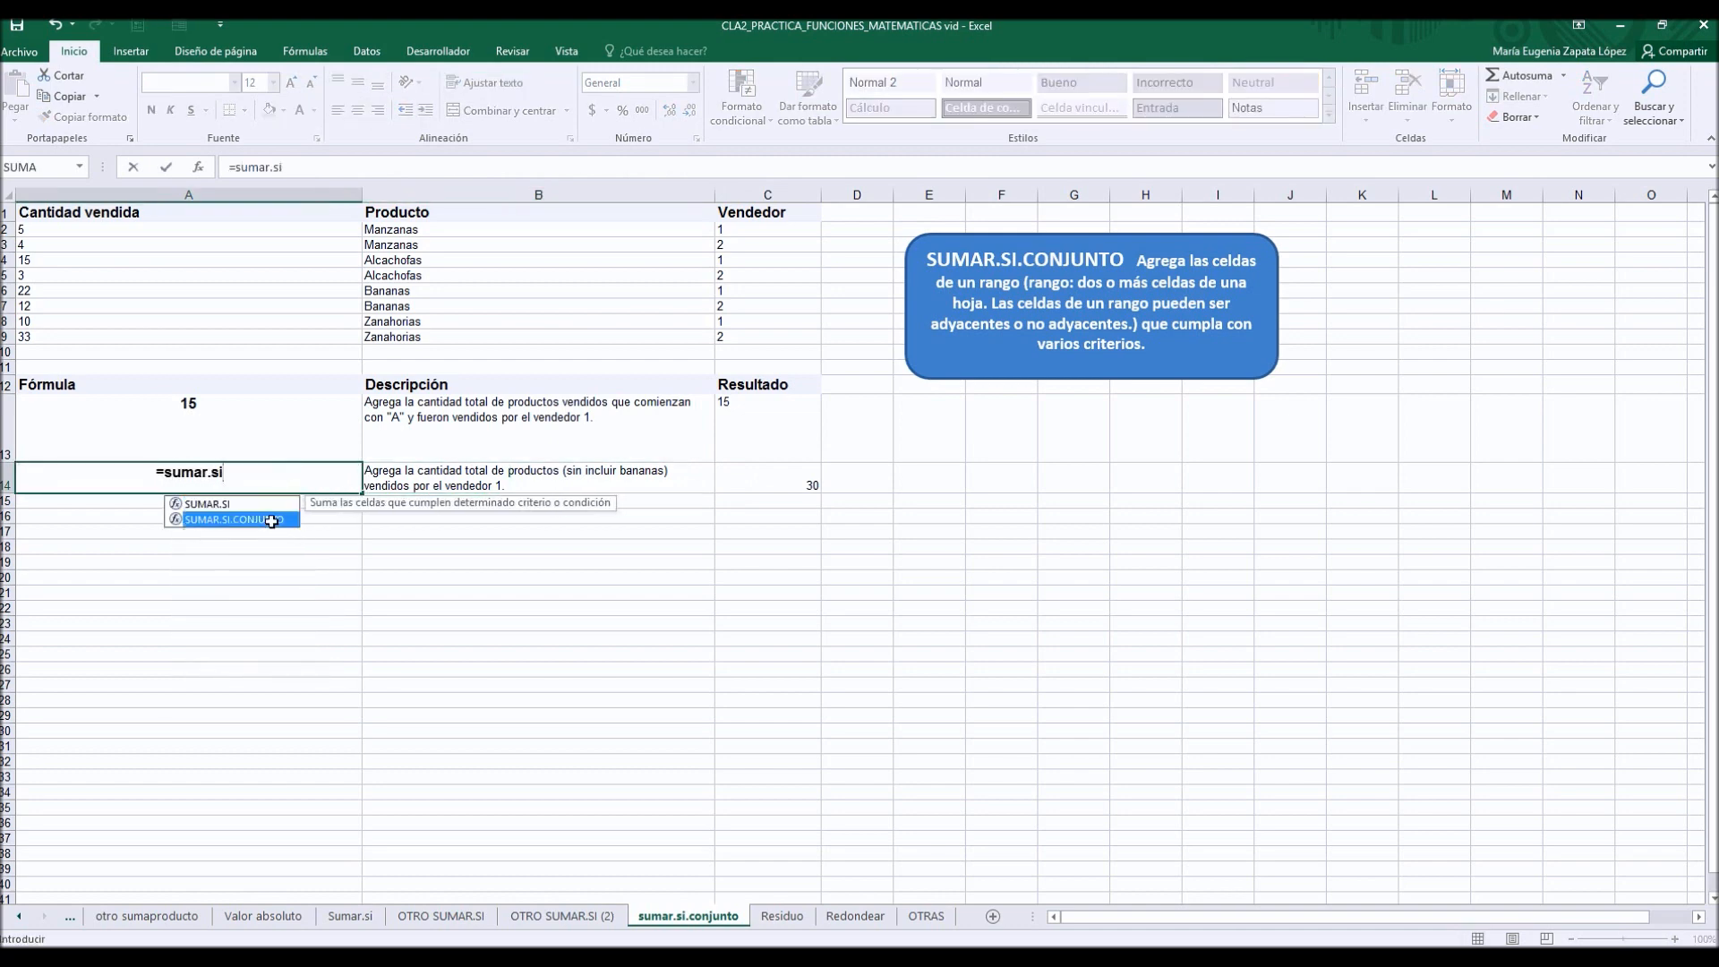
{"action": "double_click", "coordinate": [269, 521]}
{"action": "left_click", "coordinate": [201, 168]}
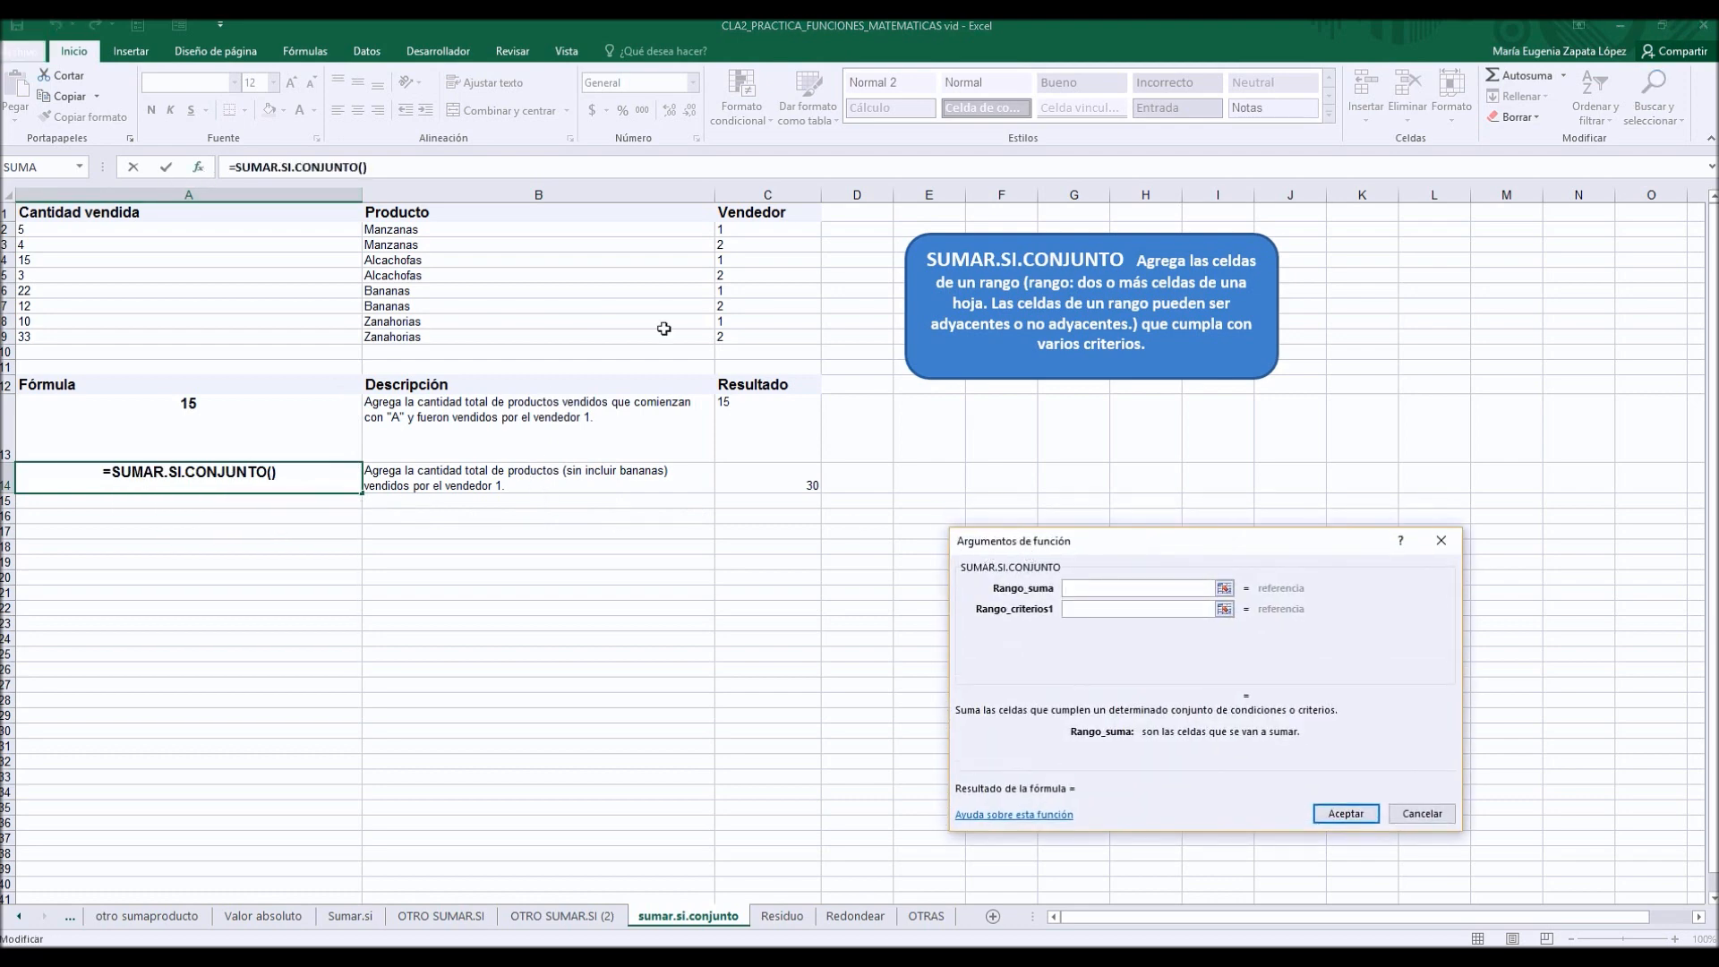
{"action": "left_click_drag", "start_coordinate": [154, 225], "coordinate": [153, 337]}
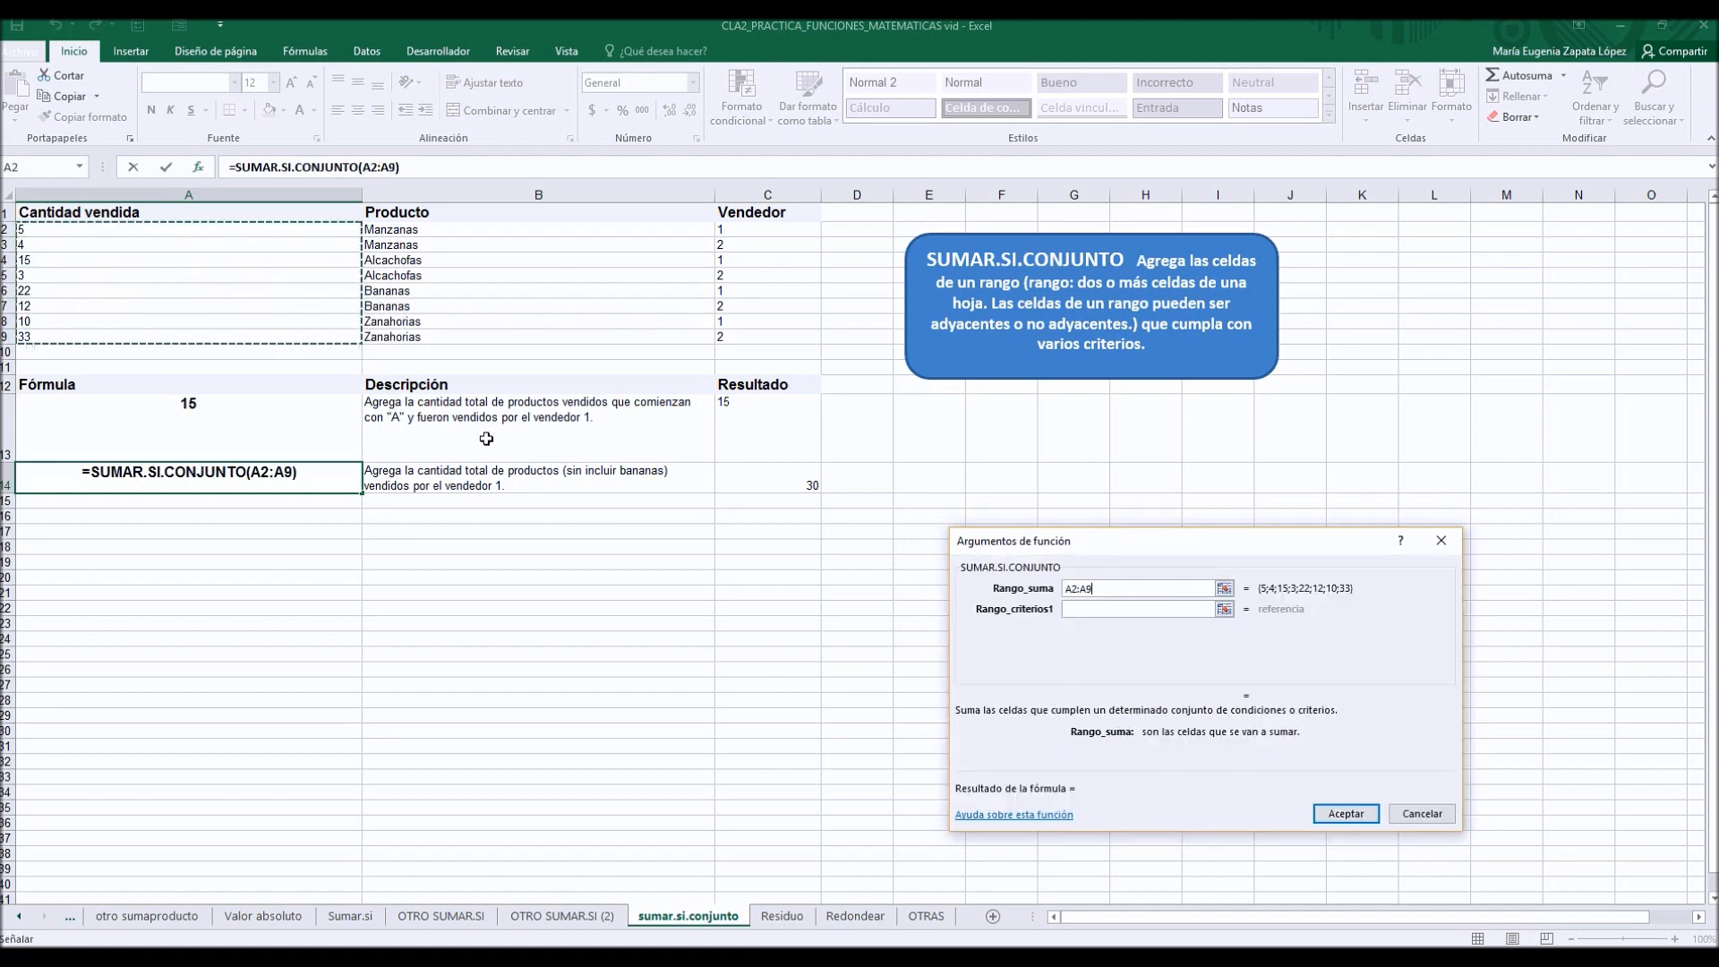
Step: Set the A14 formula's first criteria range to B2:B9 and its first criterion to "<>Bananas" in quotation marks
{"action": "left_click", "coordinate": [1079, 609]}
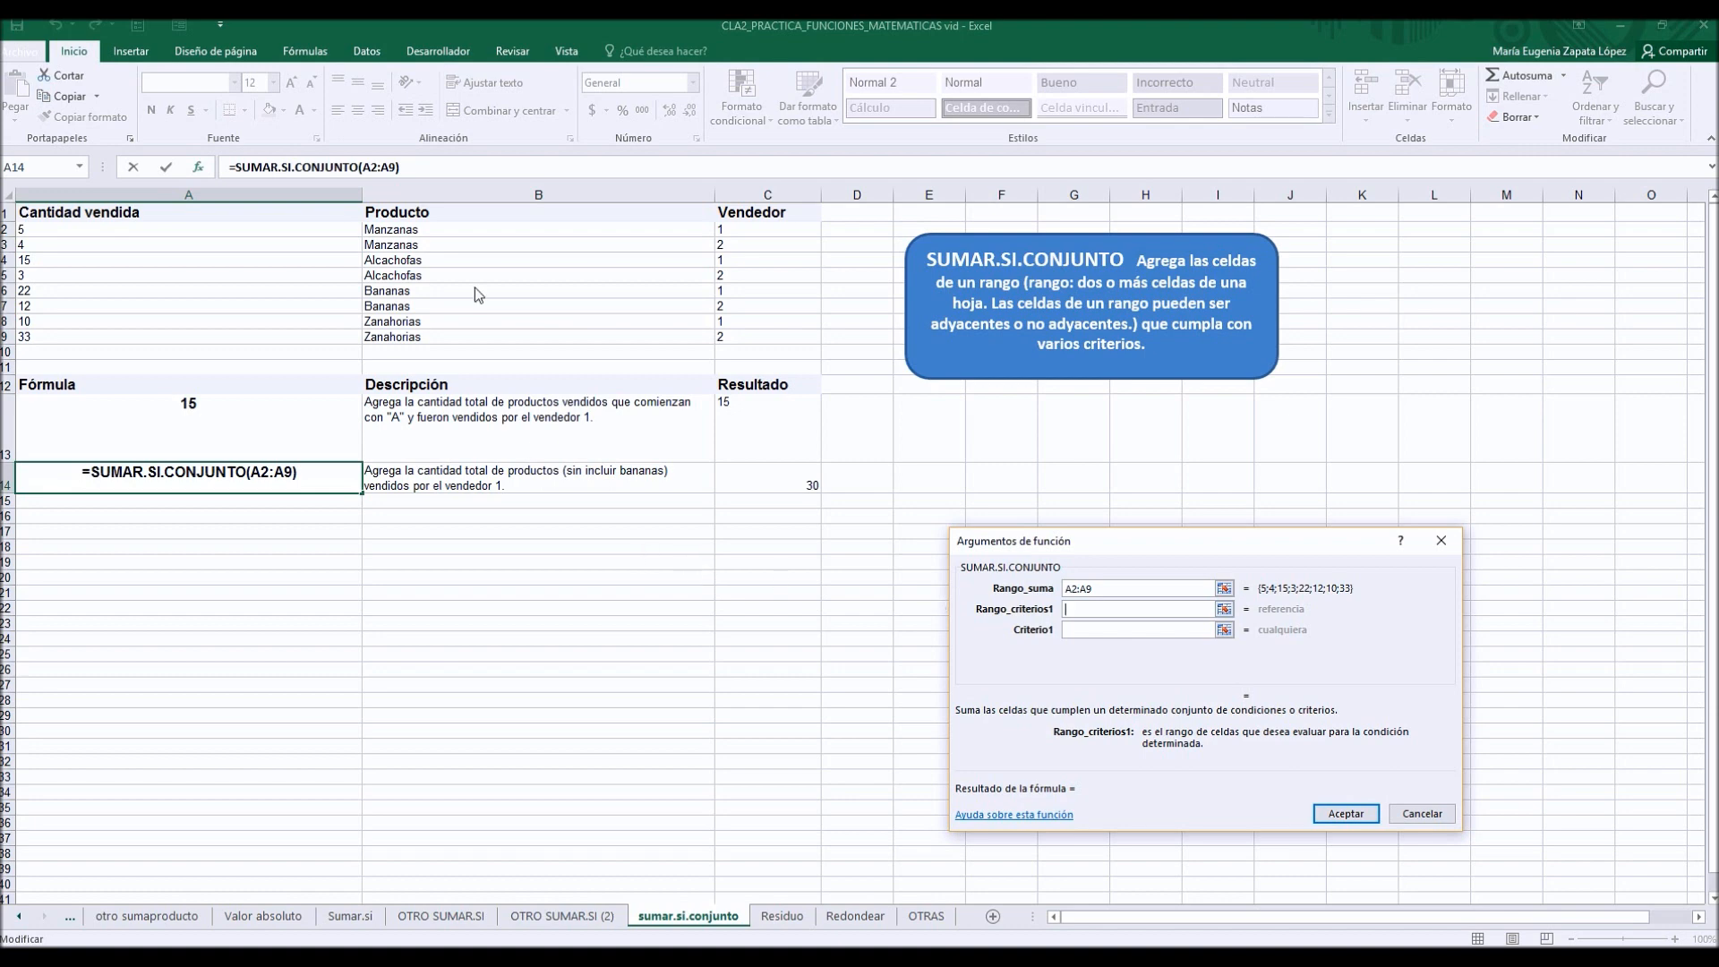
{"action": "left_click_drag", "start_coordinate": [465, 231], "coordinate": [460, 337]}
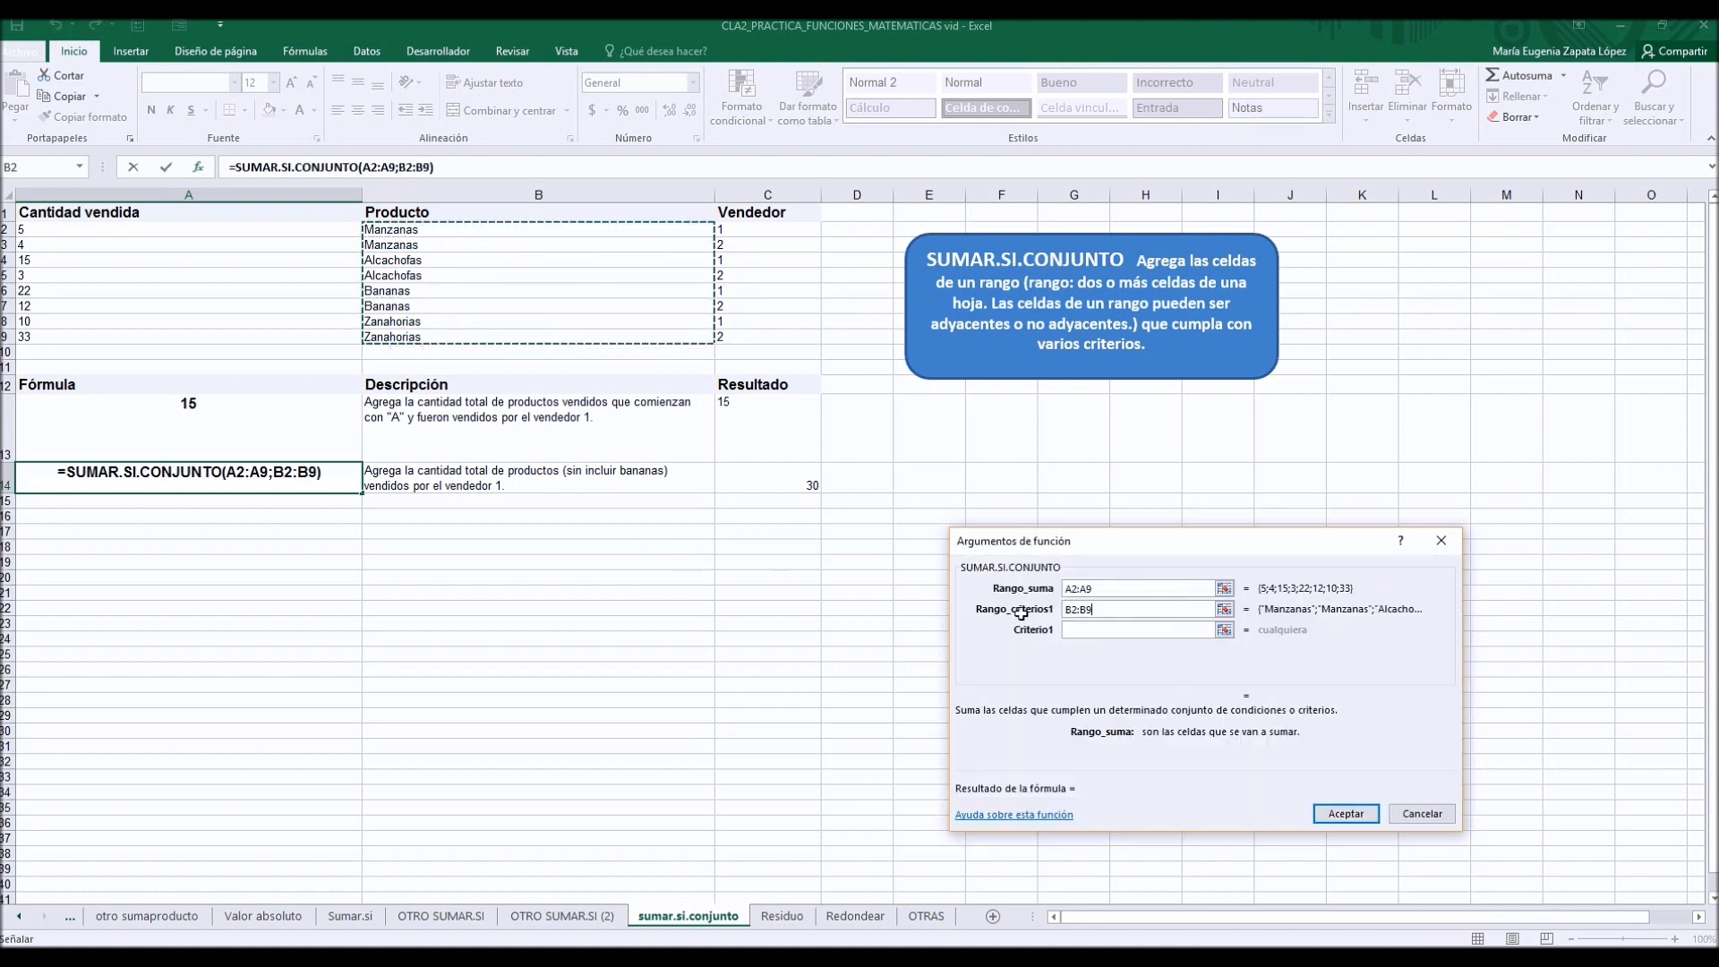
{"action": "left_click", "coordinate": [1070, 629]}
{"action": "type", "text": "<>"}
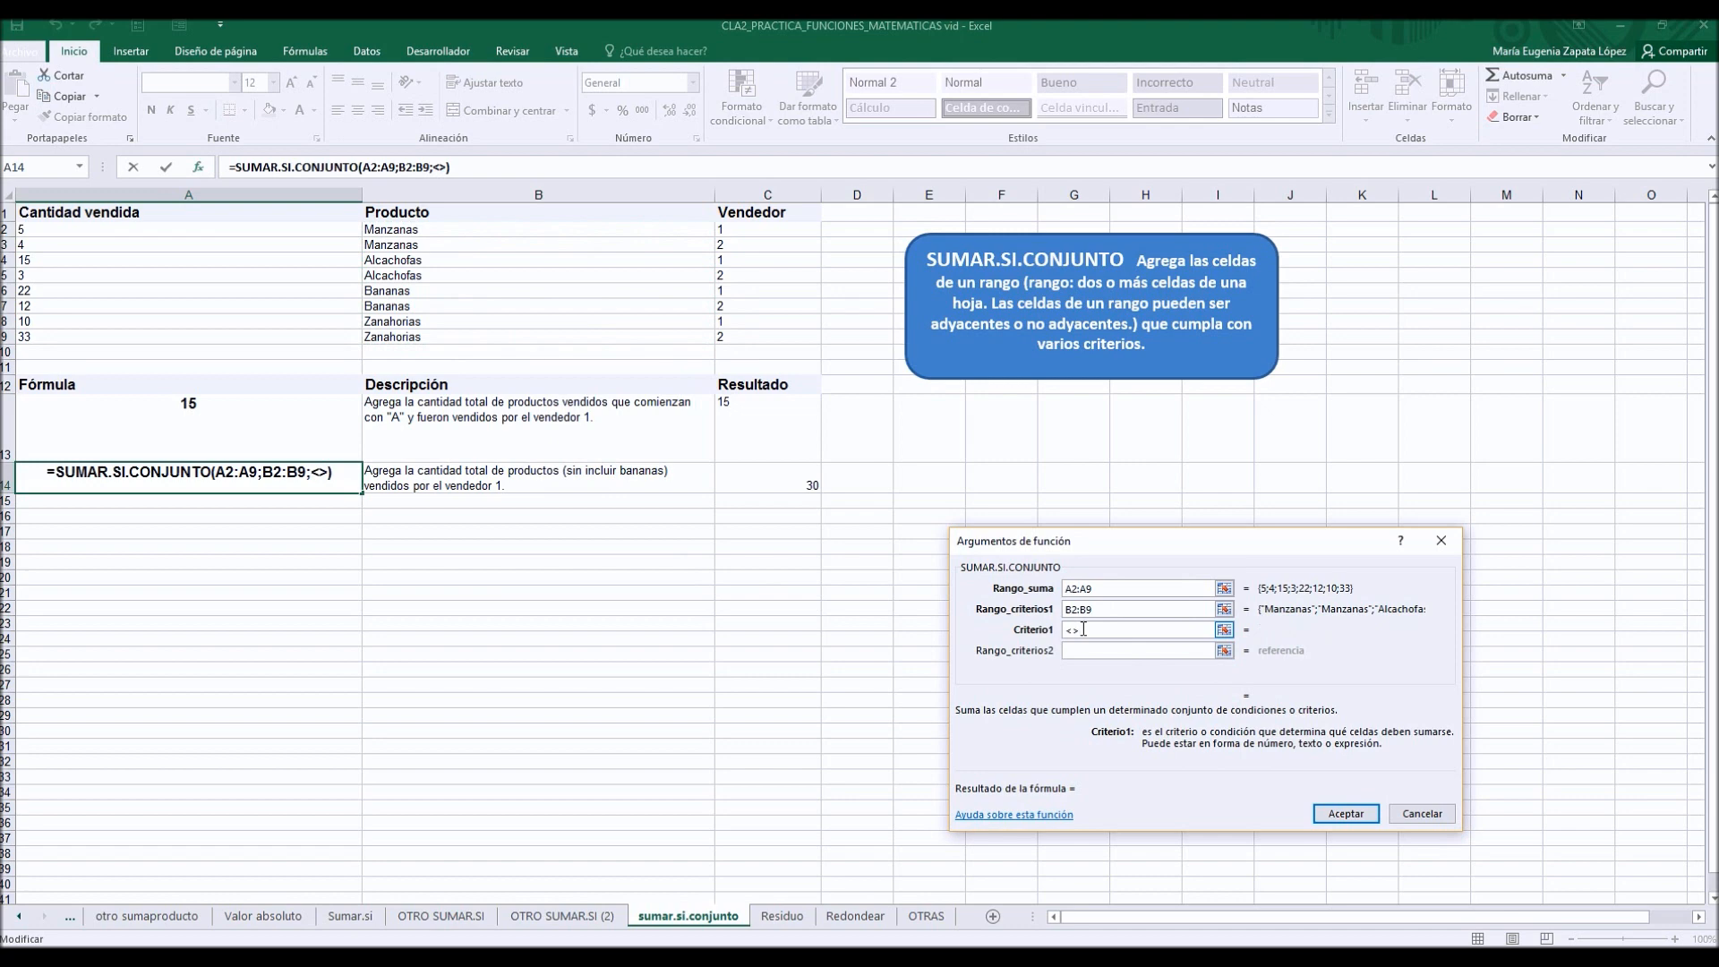
{"action": "type", "text": "Bananas"}
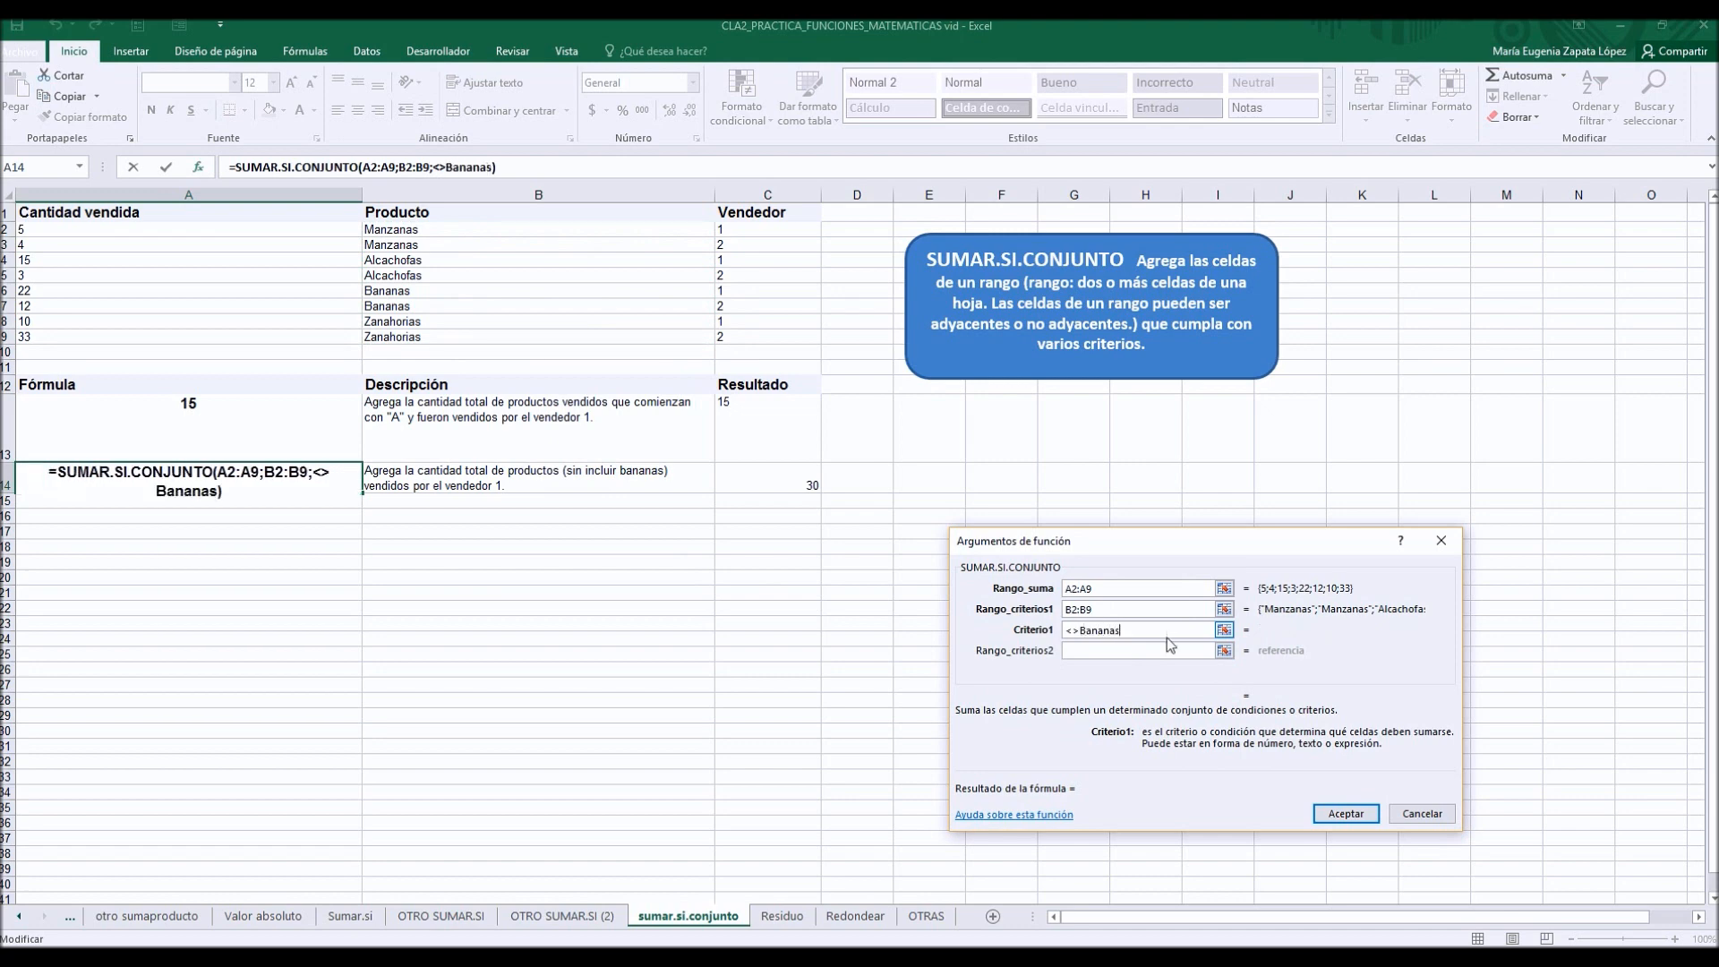
{"action": "type", "text": "\""}
{"action": "left_click", "coordinate": [1067, 630]}
{"action": "type", "text": "\""}
Step: Set the A14 formula's second criteria range to C2:C9 and its second criterion to 1, and accept
{"action": "left_click", "coordinate": [1089, 651]}
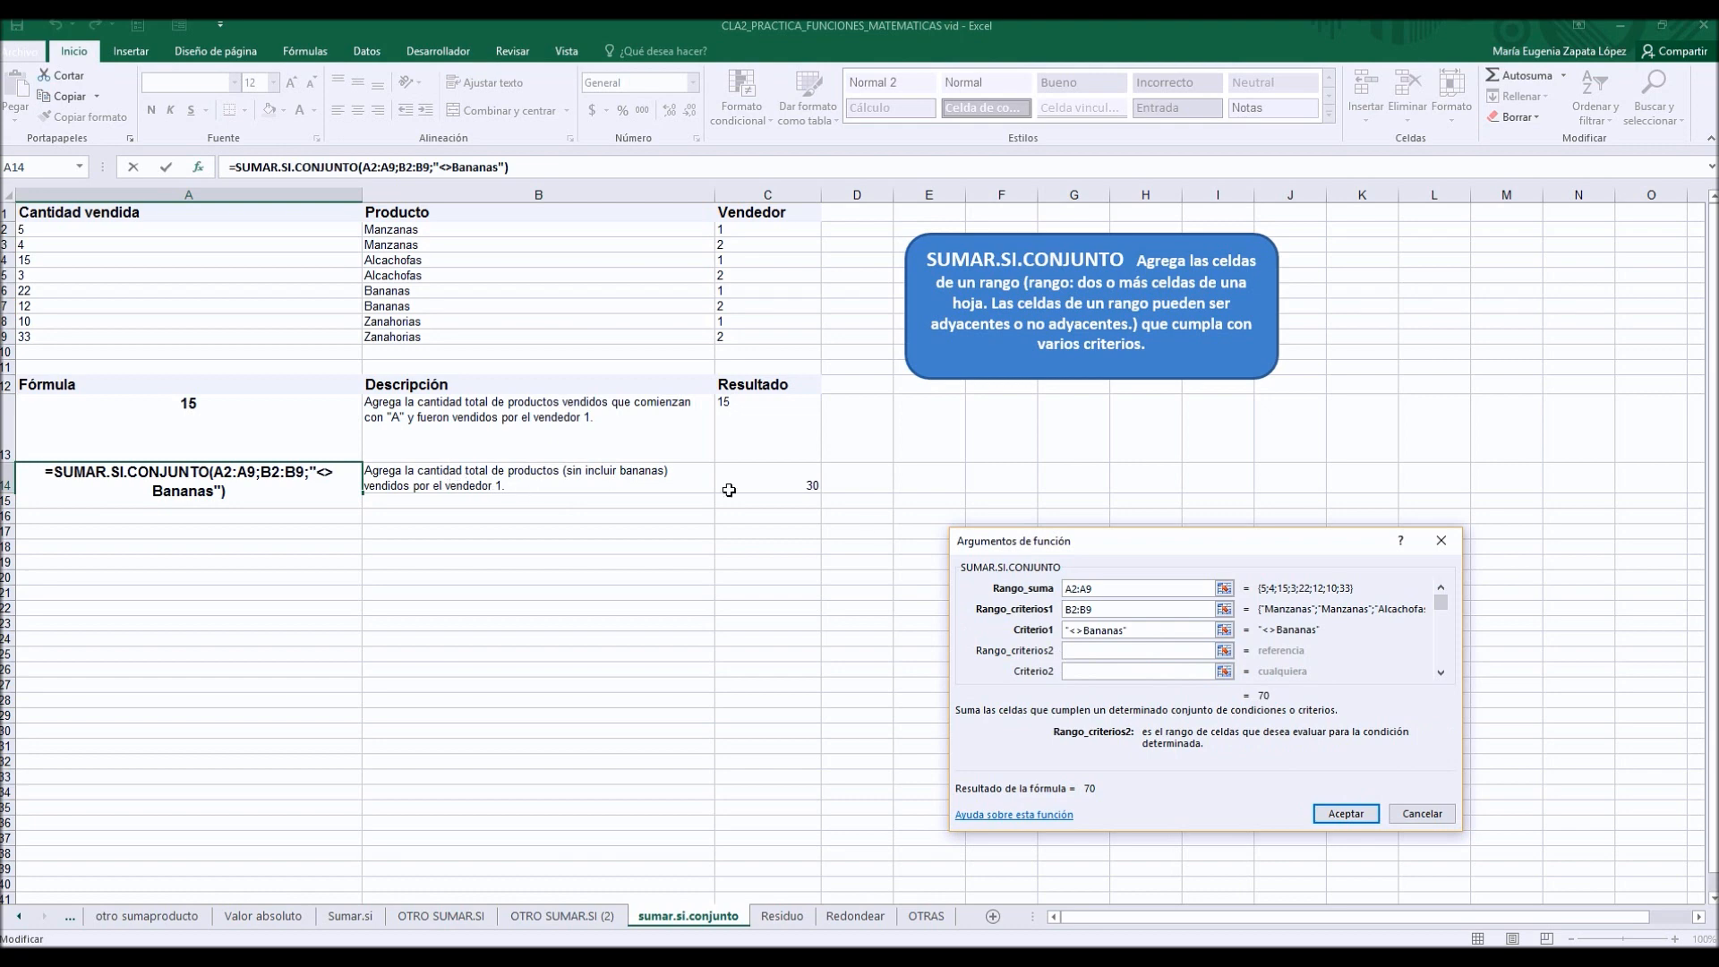
{"action": "left_click", "coordinate": [754, 229]}
{"action": "left_click_drag", "start_coordinate": [754, 230], "coordinate": [750, 340]}
{"action": "left_click", "coordinate": [1082, 672]}
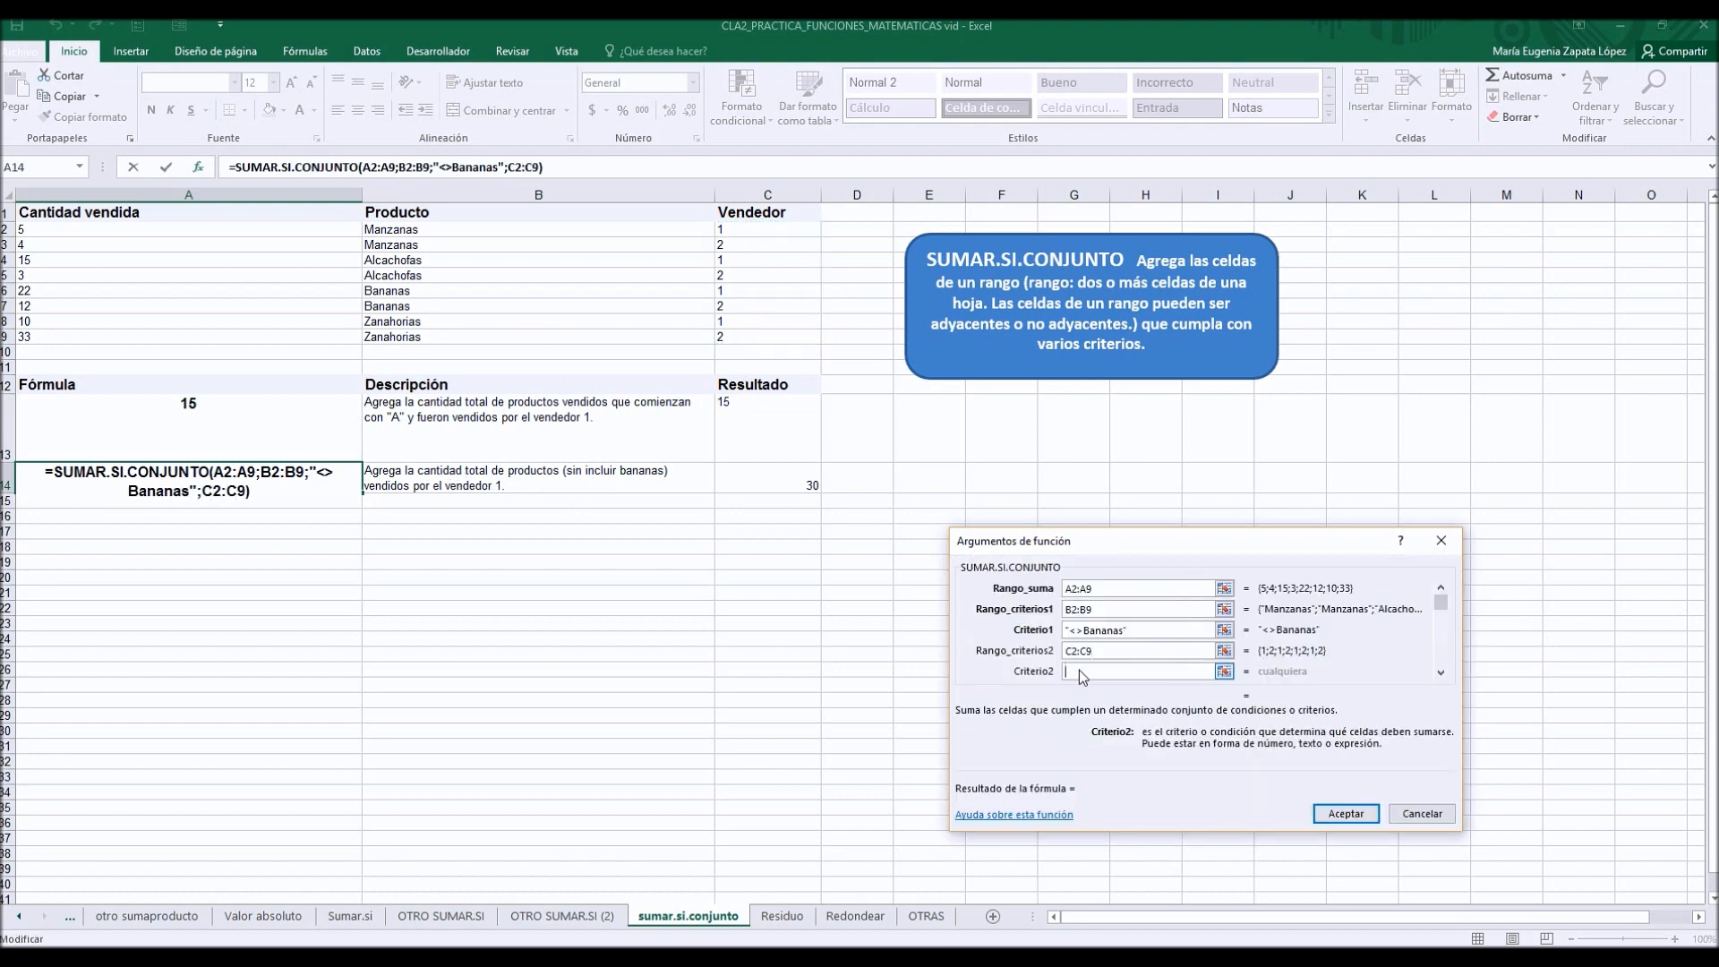
{"action": "type", "text": "1"}
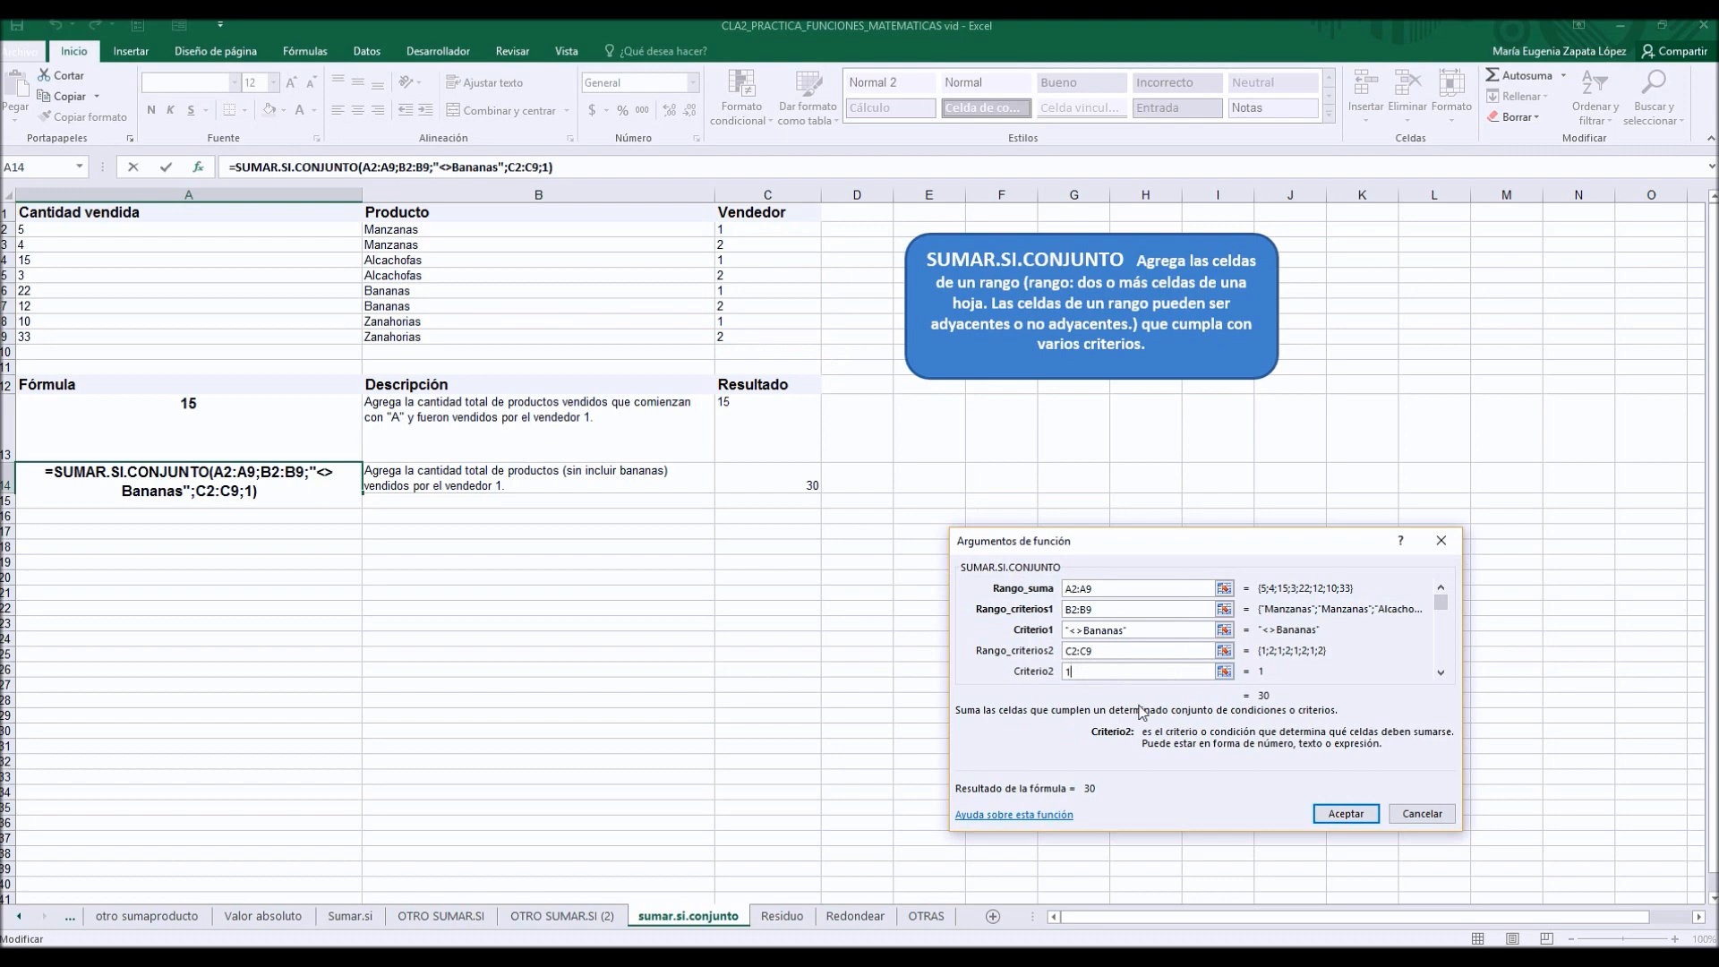
{"action": "left_click", "coordinate": [1361, 813]}
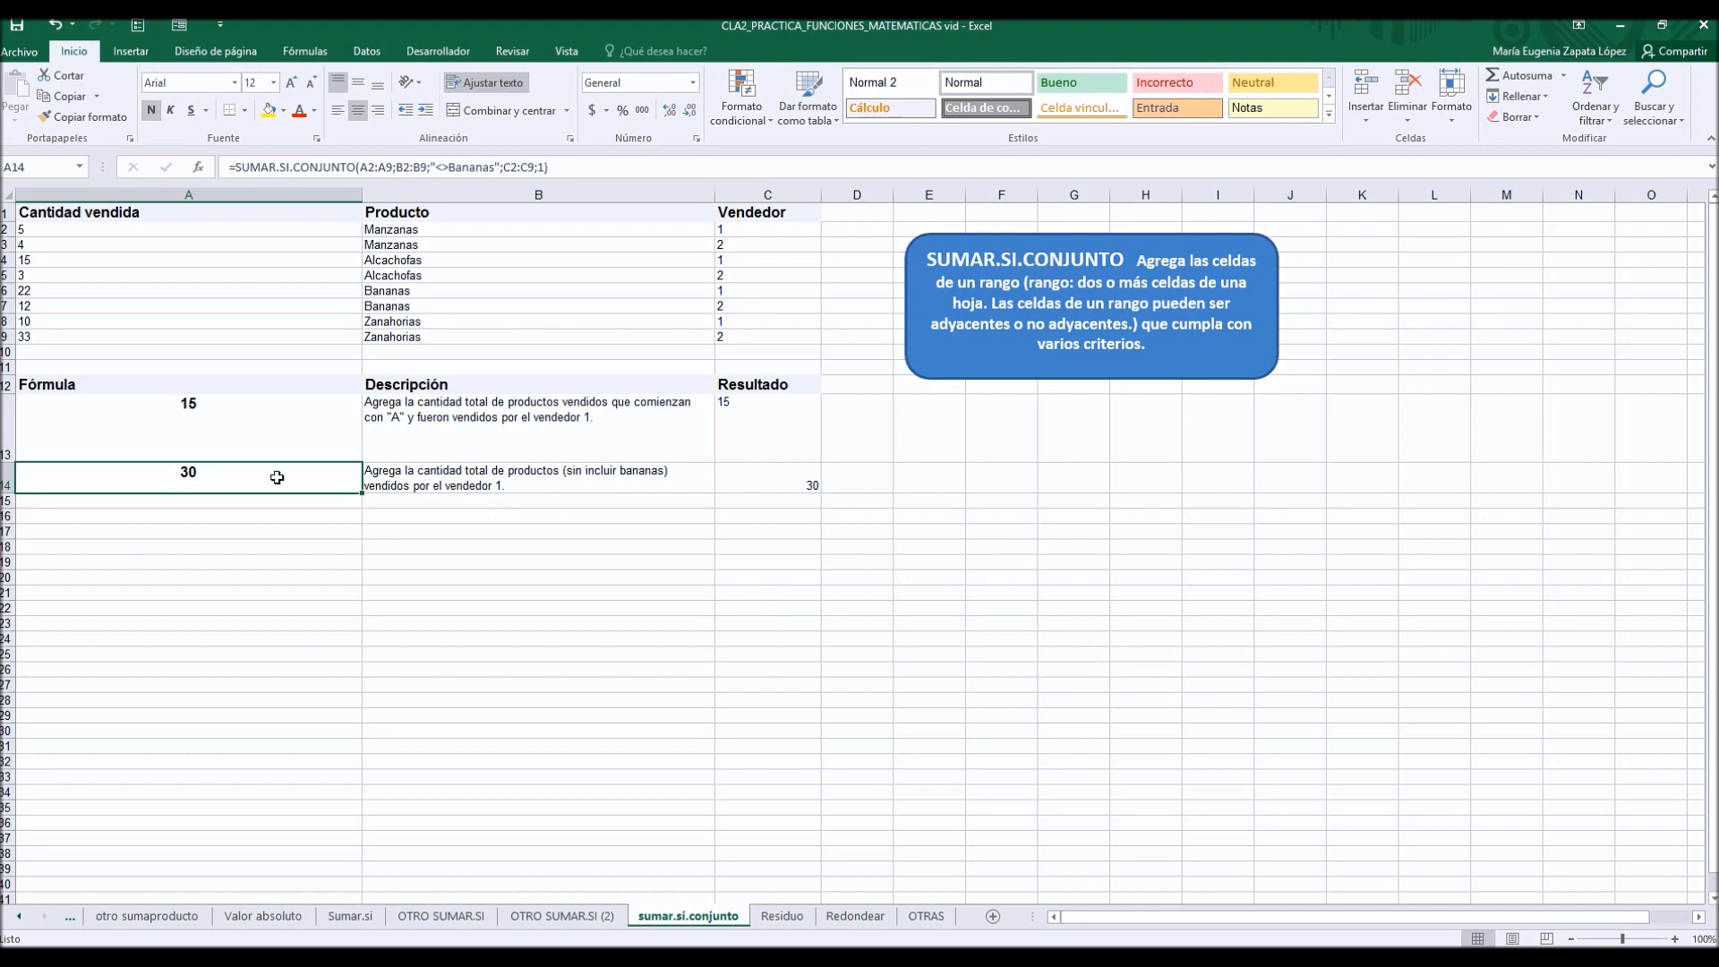
Step: Open the Residuo sheet
{"action": "left_click", "coordinate": [783, 916]}
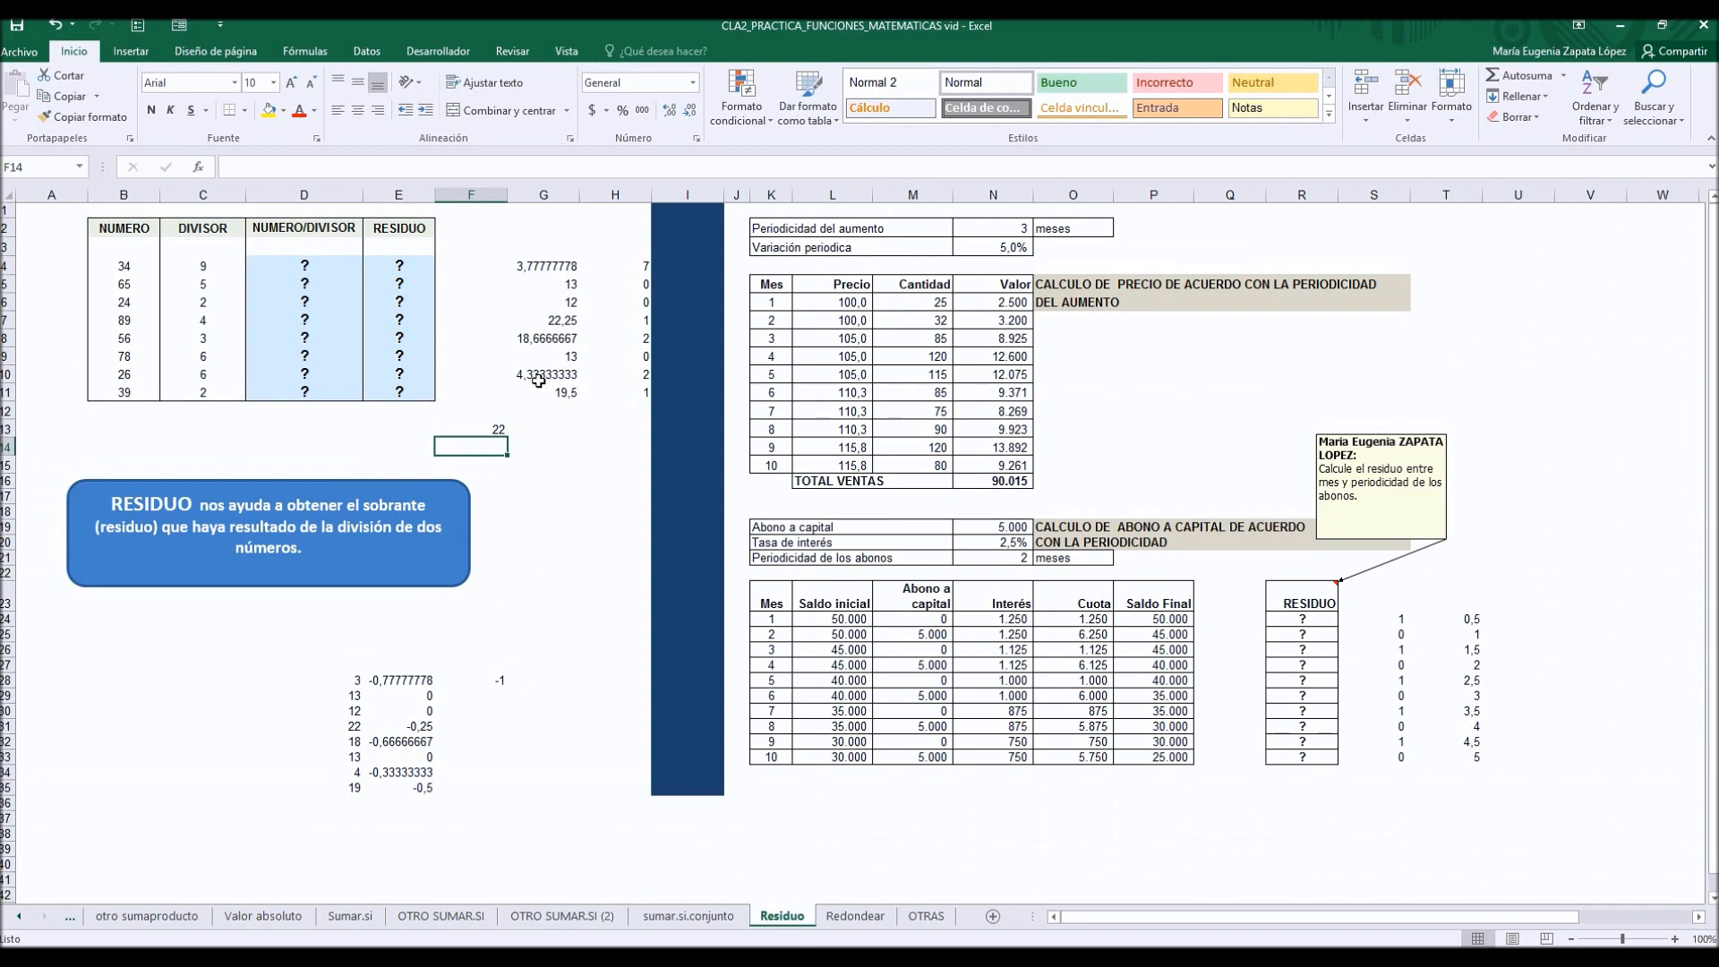
Step: Examine the reference division and RESIDUO formulas in G4, H4 and column S, plus the loan table's month, opening balance, capital payment and periodicity cells
{"action": "left_click", "coordinate": [563, 264]}
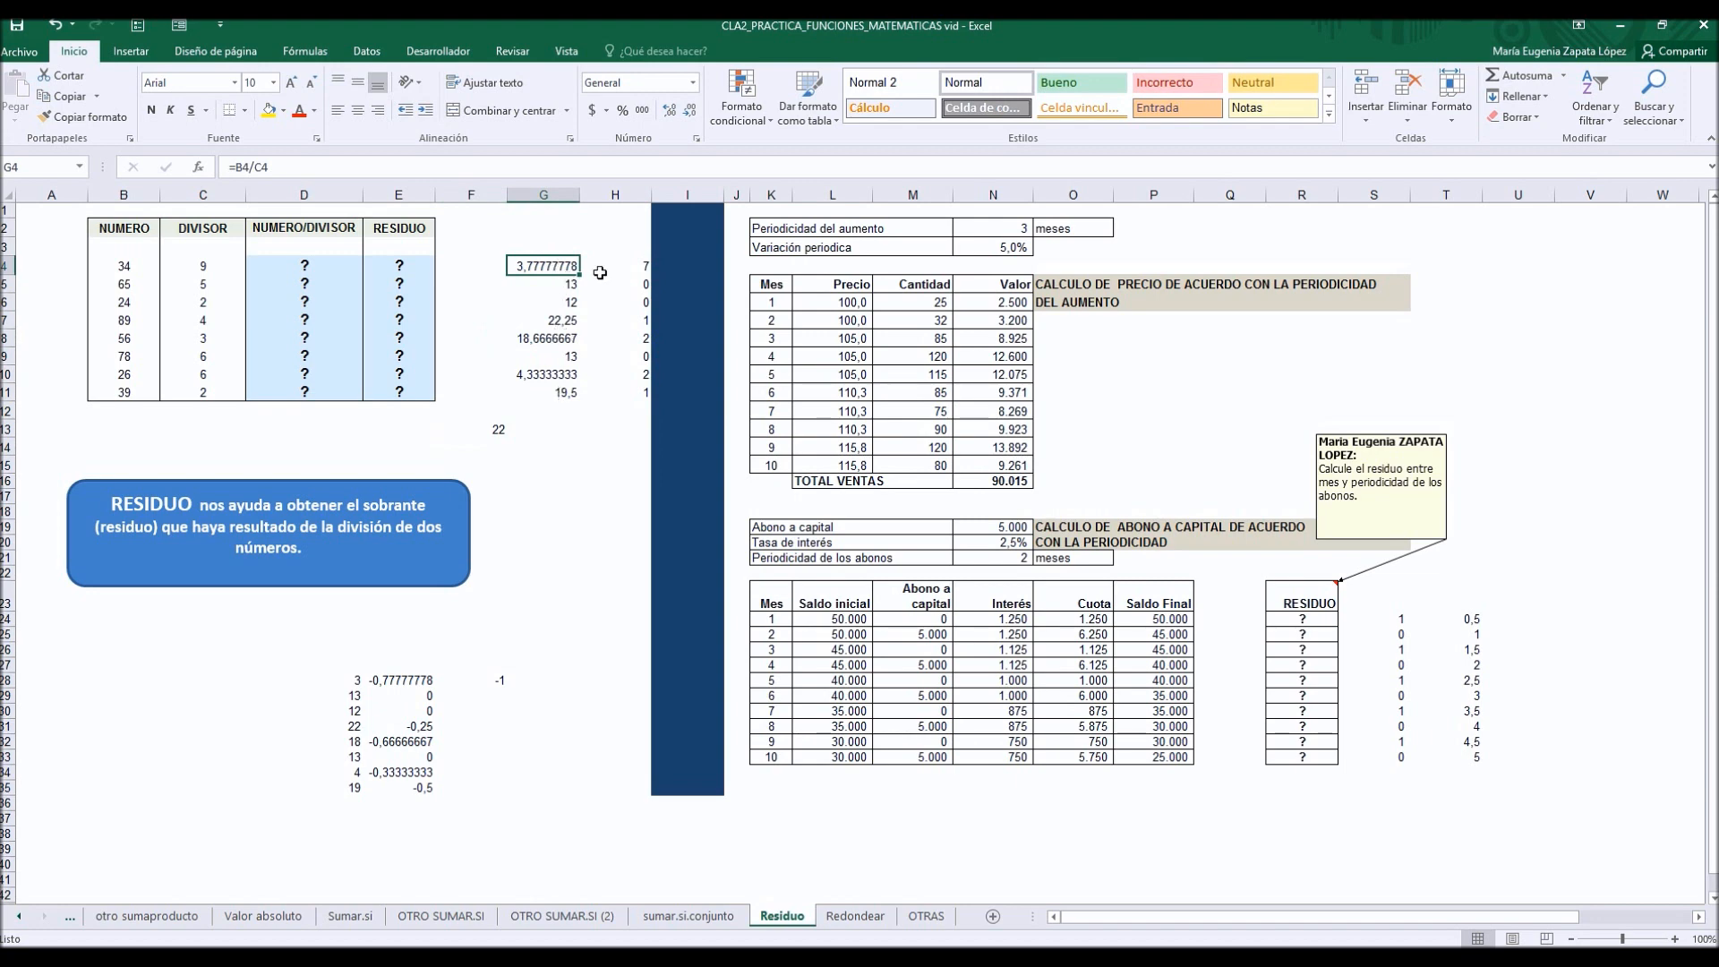
{"action": "left_click", "coordinate": [632, 267]}
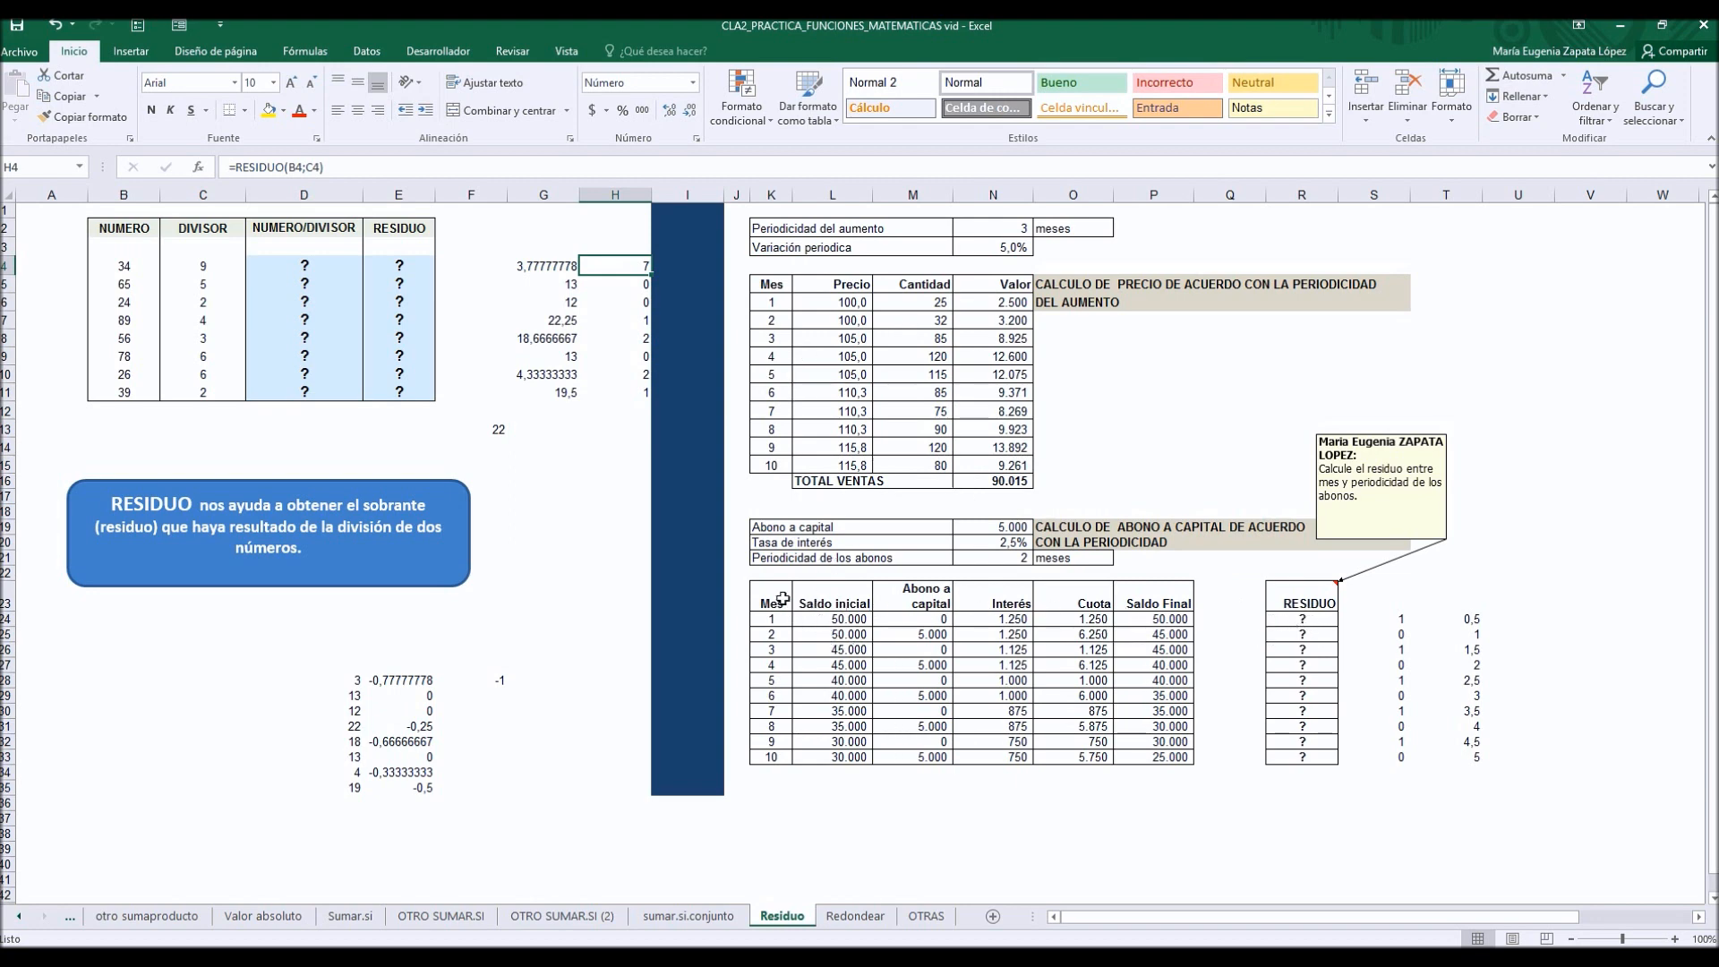
{"action": "left_click", "coordinate": [915, 622]}
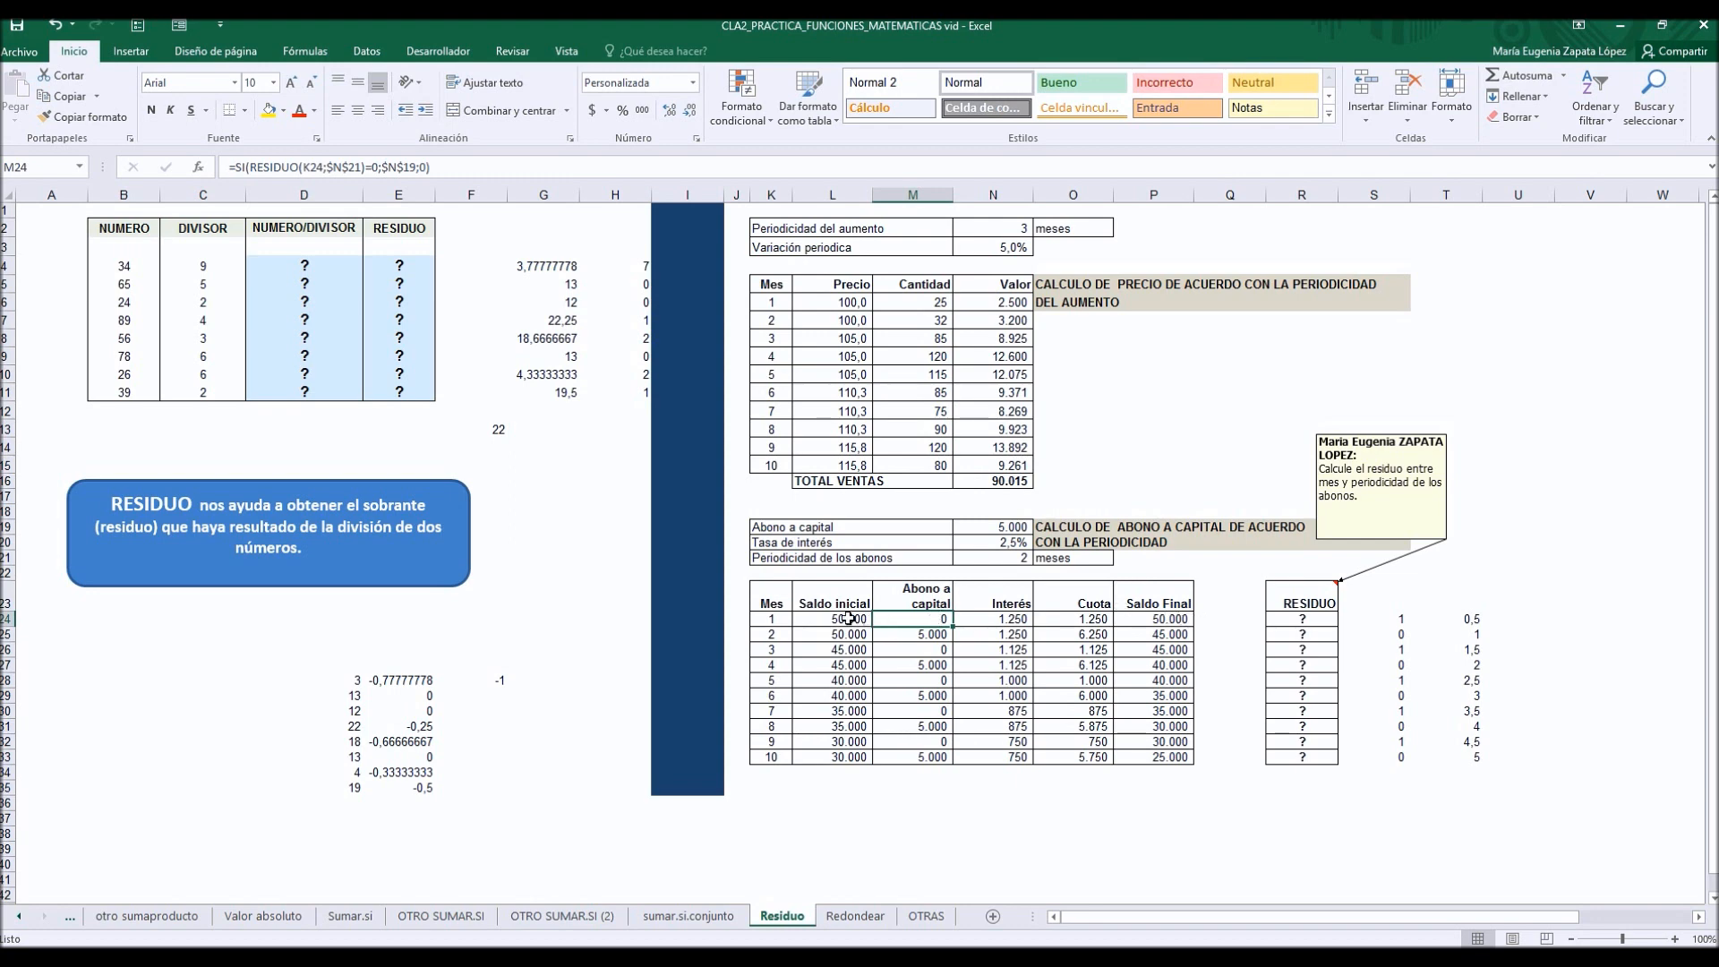
{"action": "left_click", "coordinate": [849, 619]}
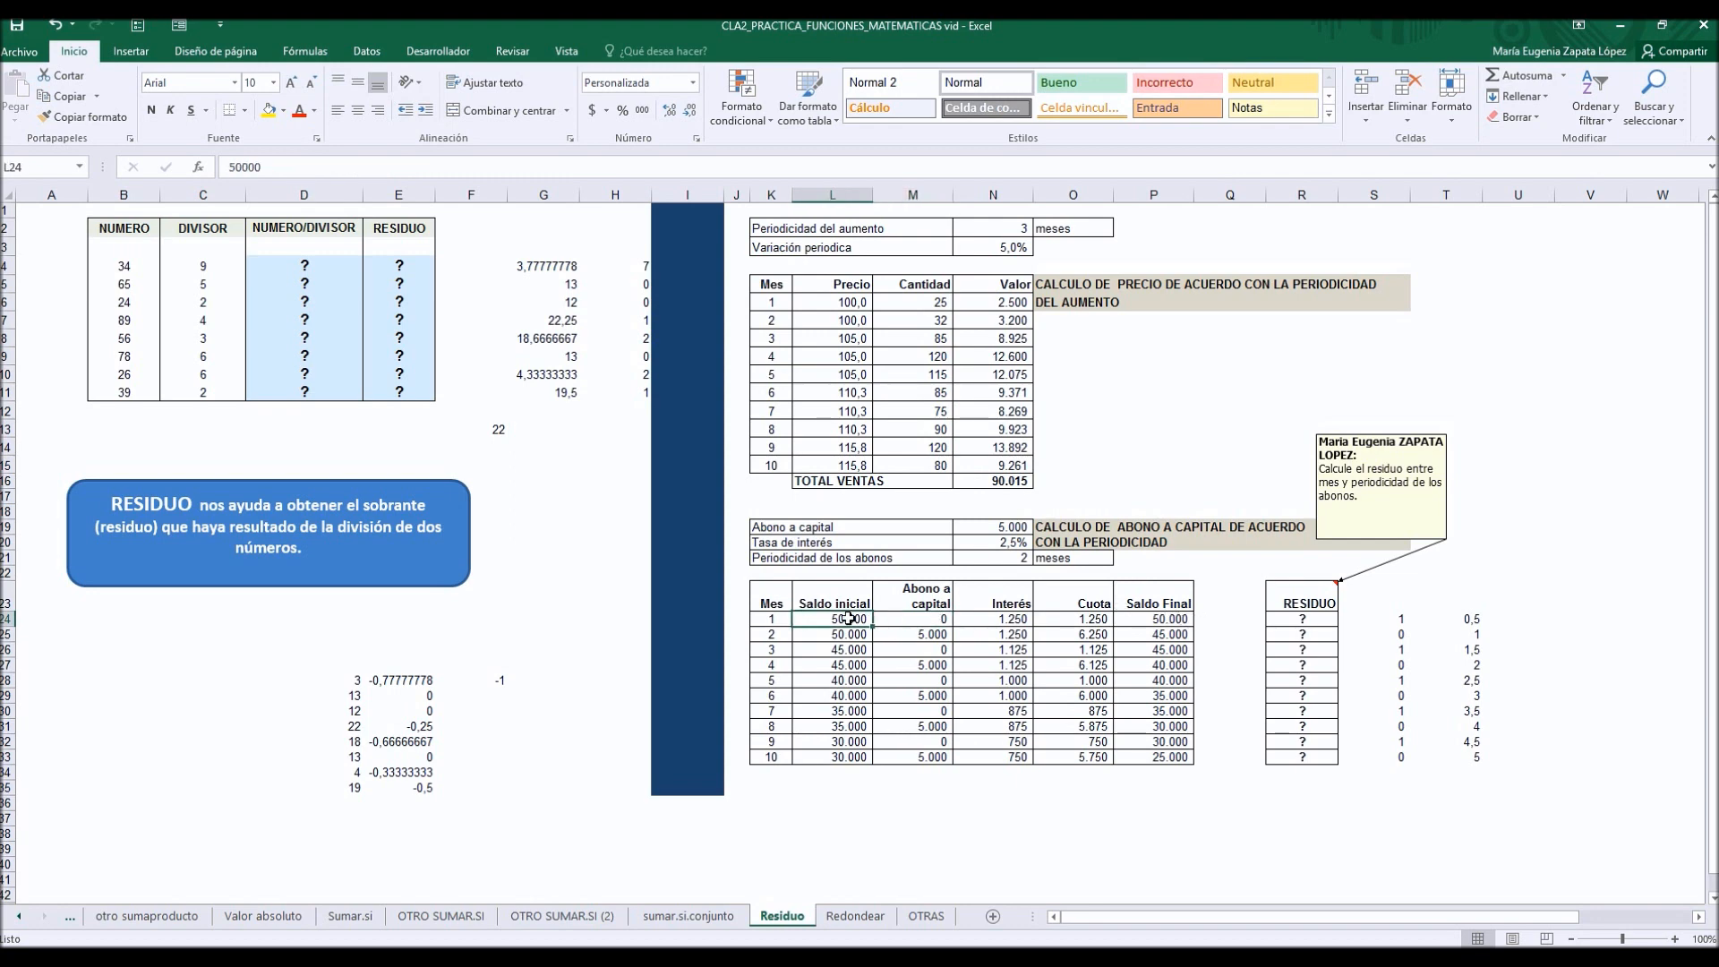
{"action": "left_click", "coordinate": [774, 622]}
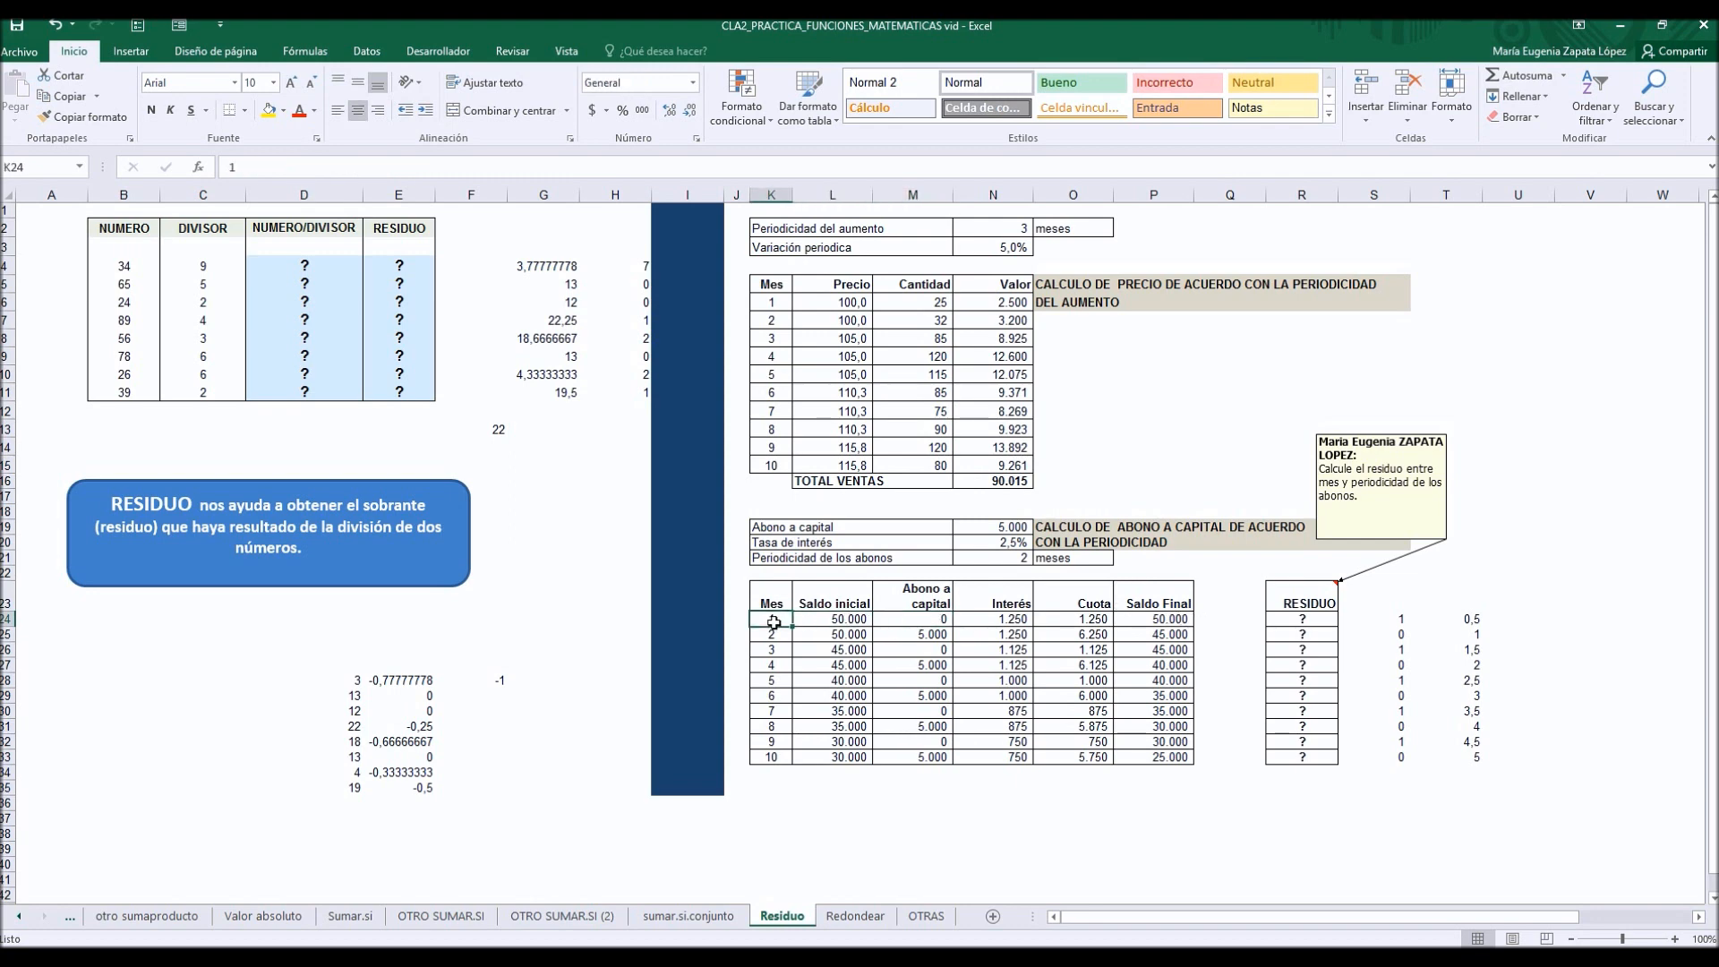
{"action": "left_click", "coordinate": [992, 562]}
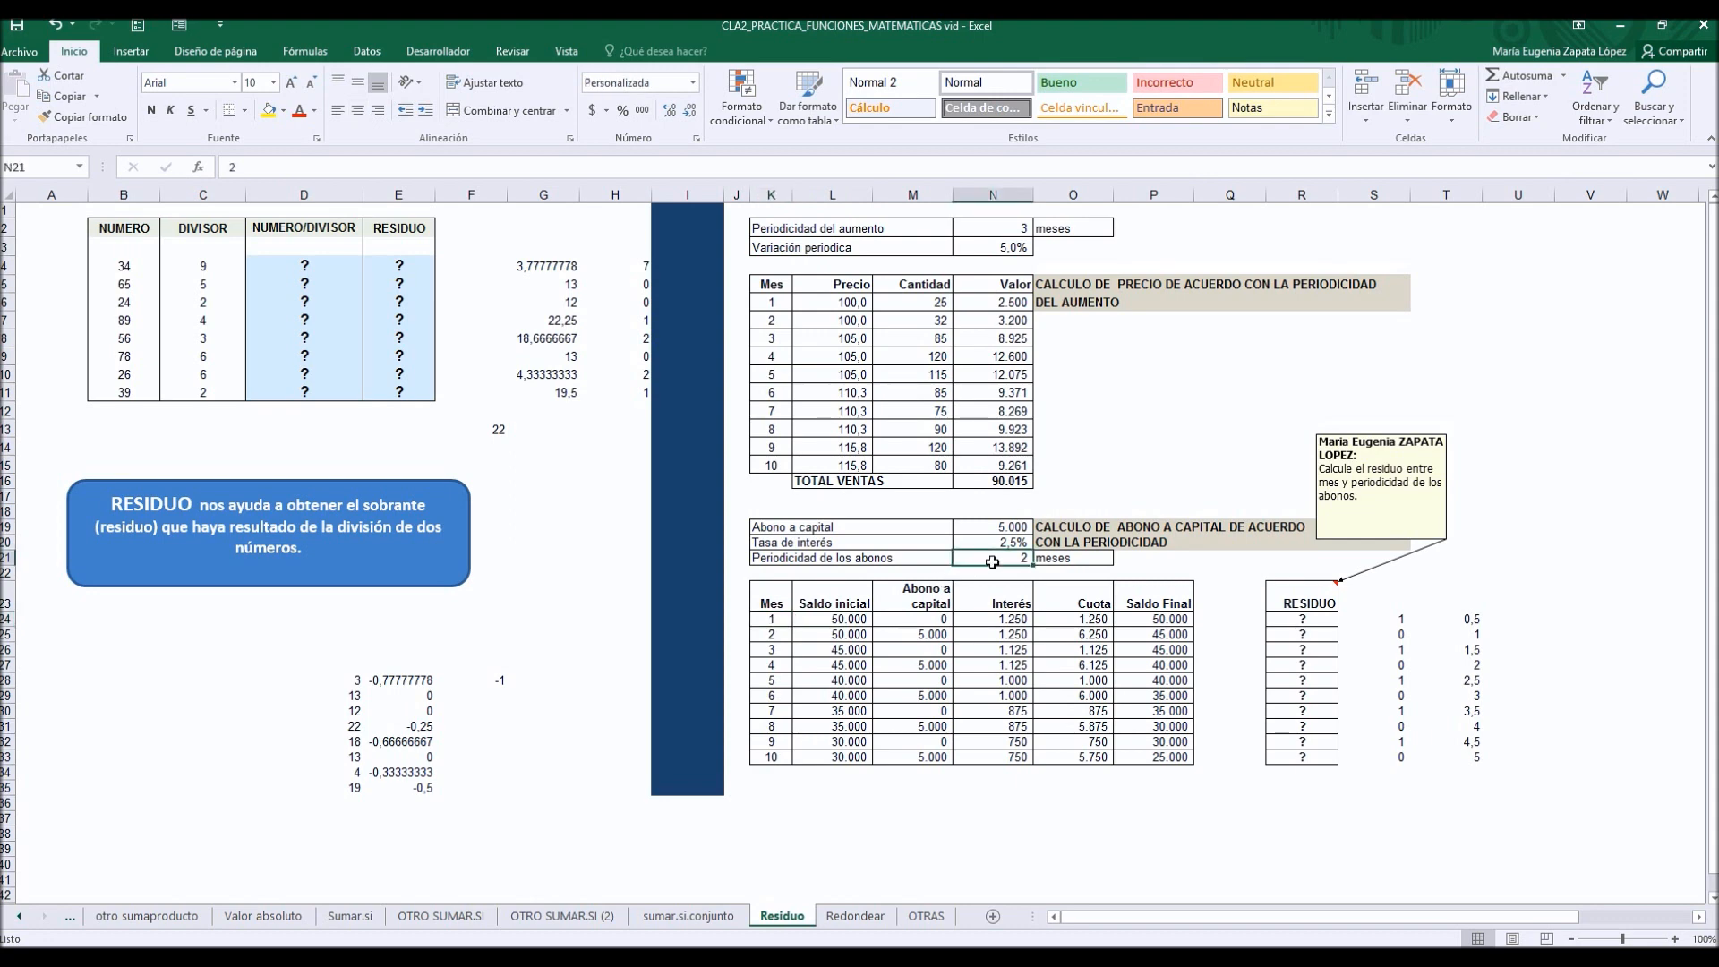
{"action": "left_click", "coordinate": [1388, 632]}
{"action": "key", "text": "Down"}
{"action": "key", "text": "Down"}
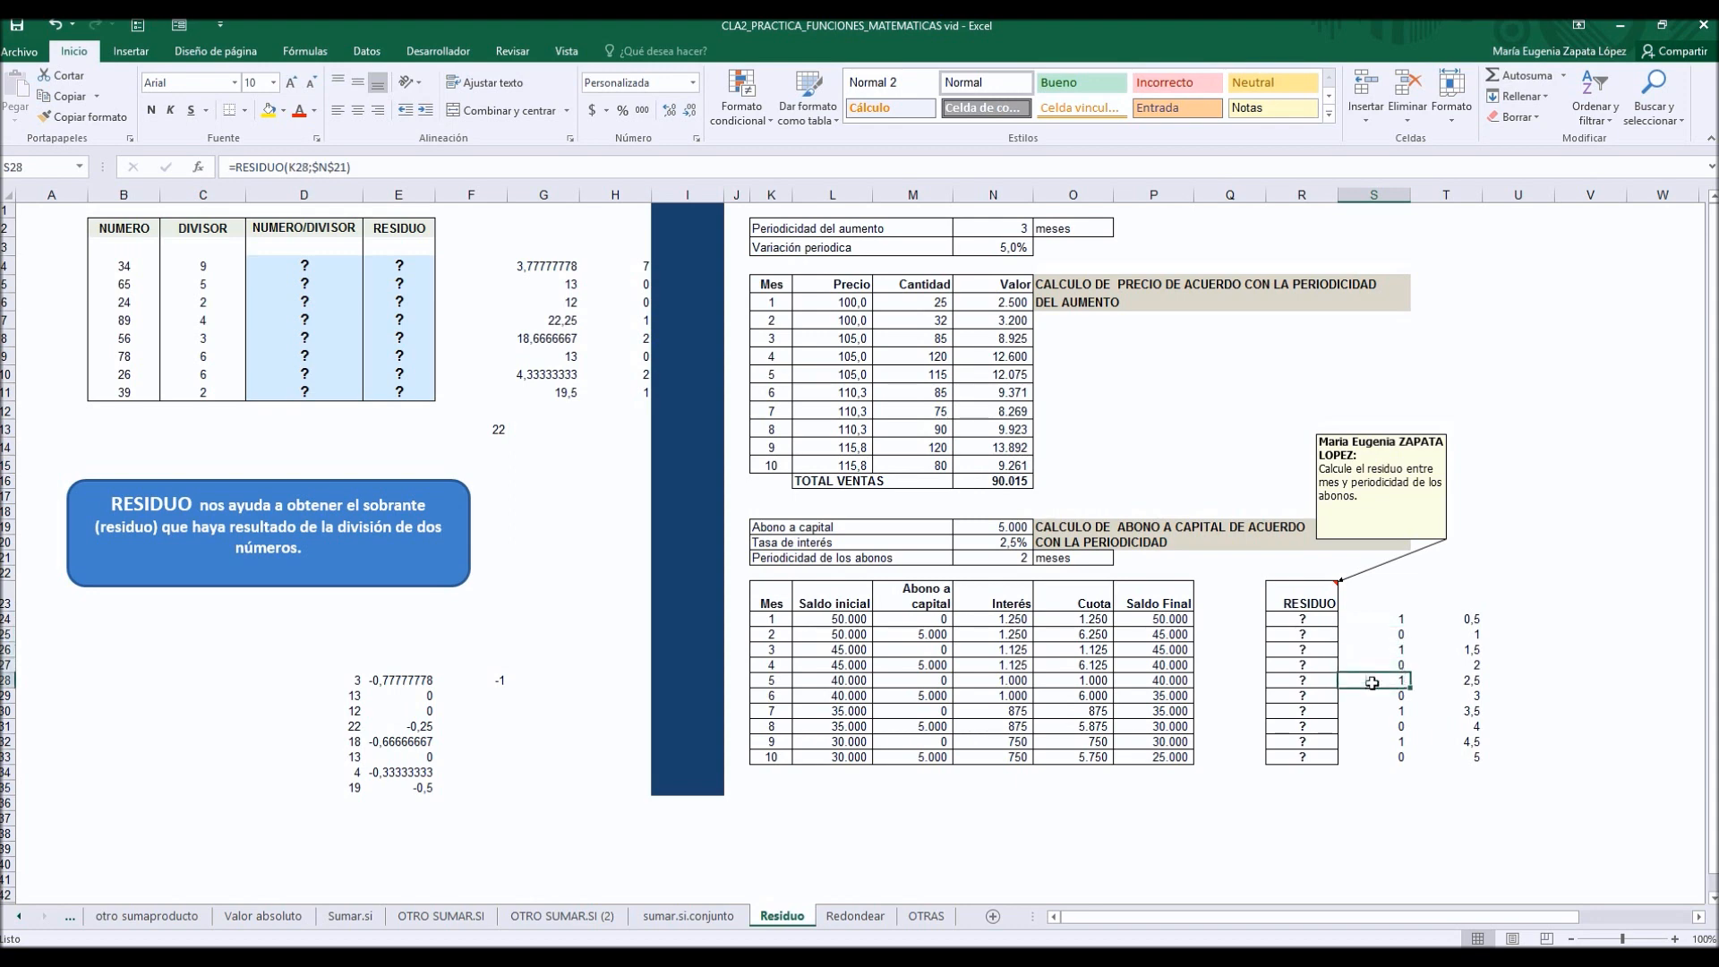
{"action": "left_click", "coordinate": [860, 624]}
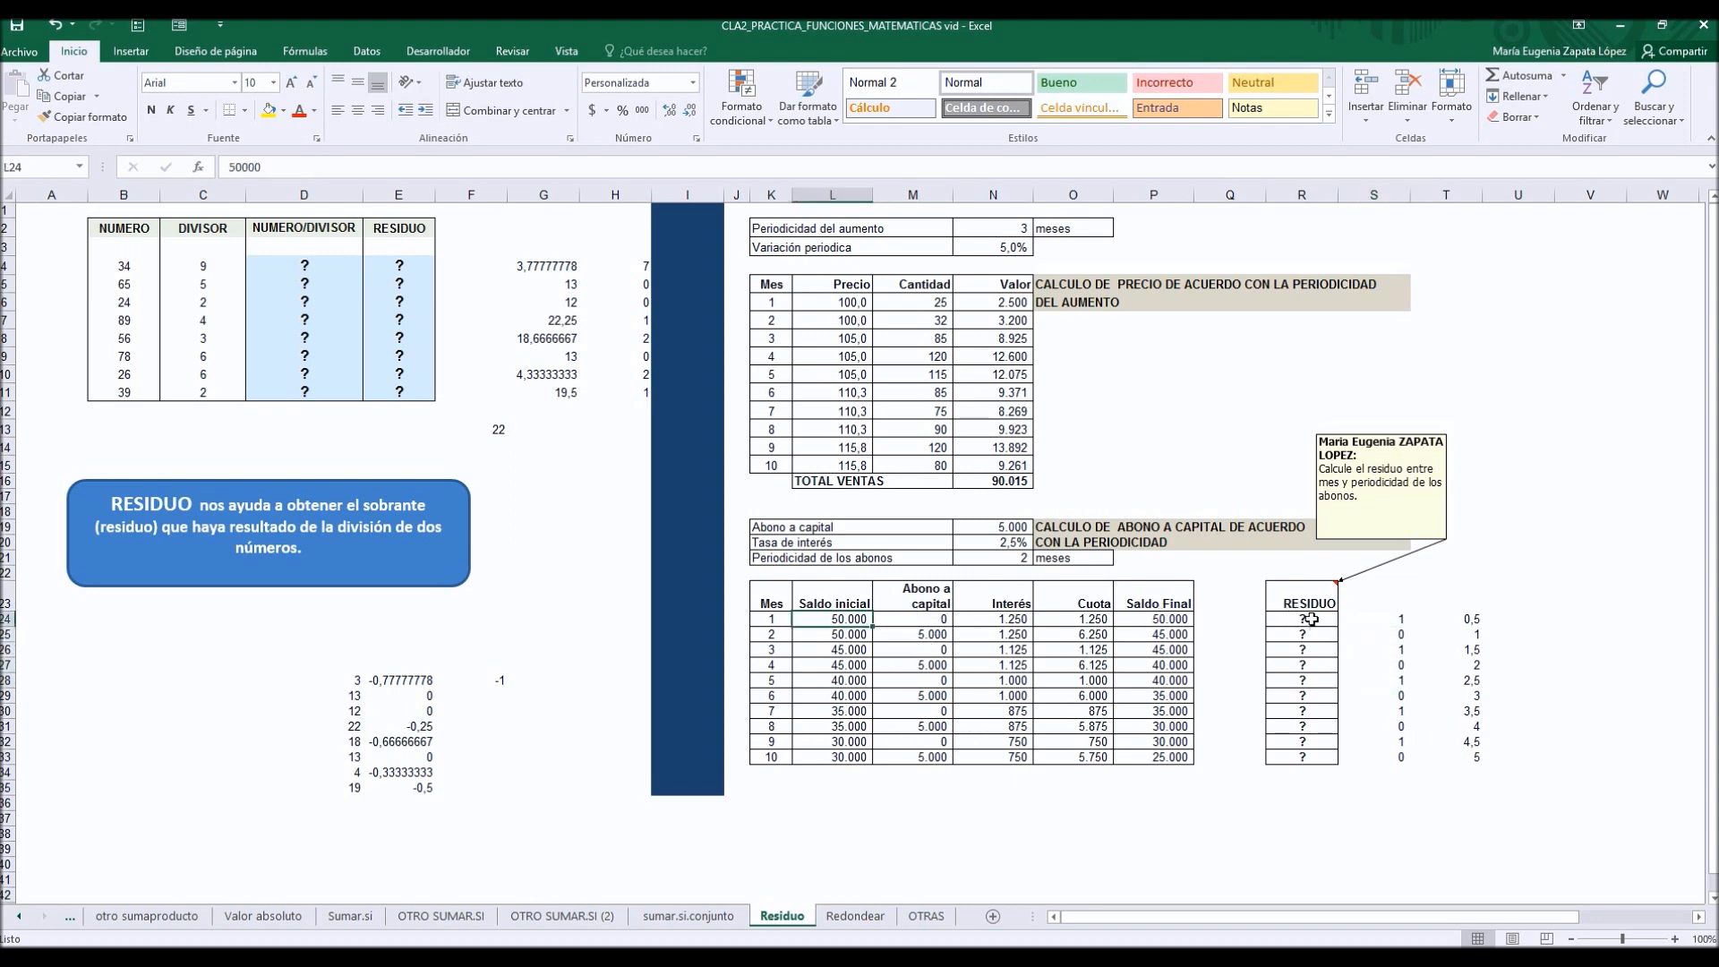
Step: Enter a RESIDUO formula in cell R24 with K24 as the number and N21 as the divisor
{"action": "left_click", "coordinate": [1311, 620]}
{"action": "type", "text": "=res"}
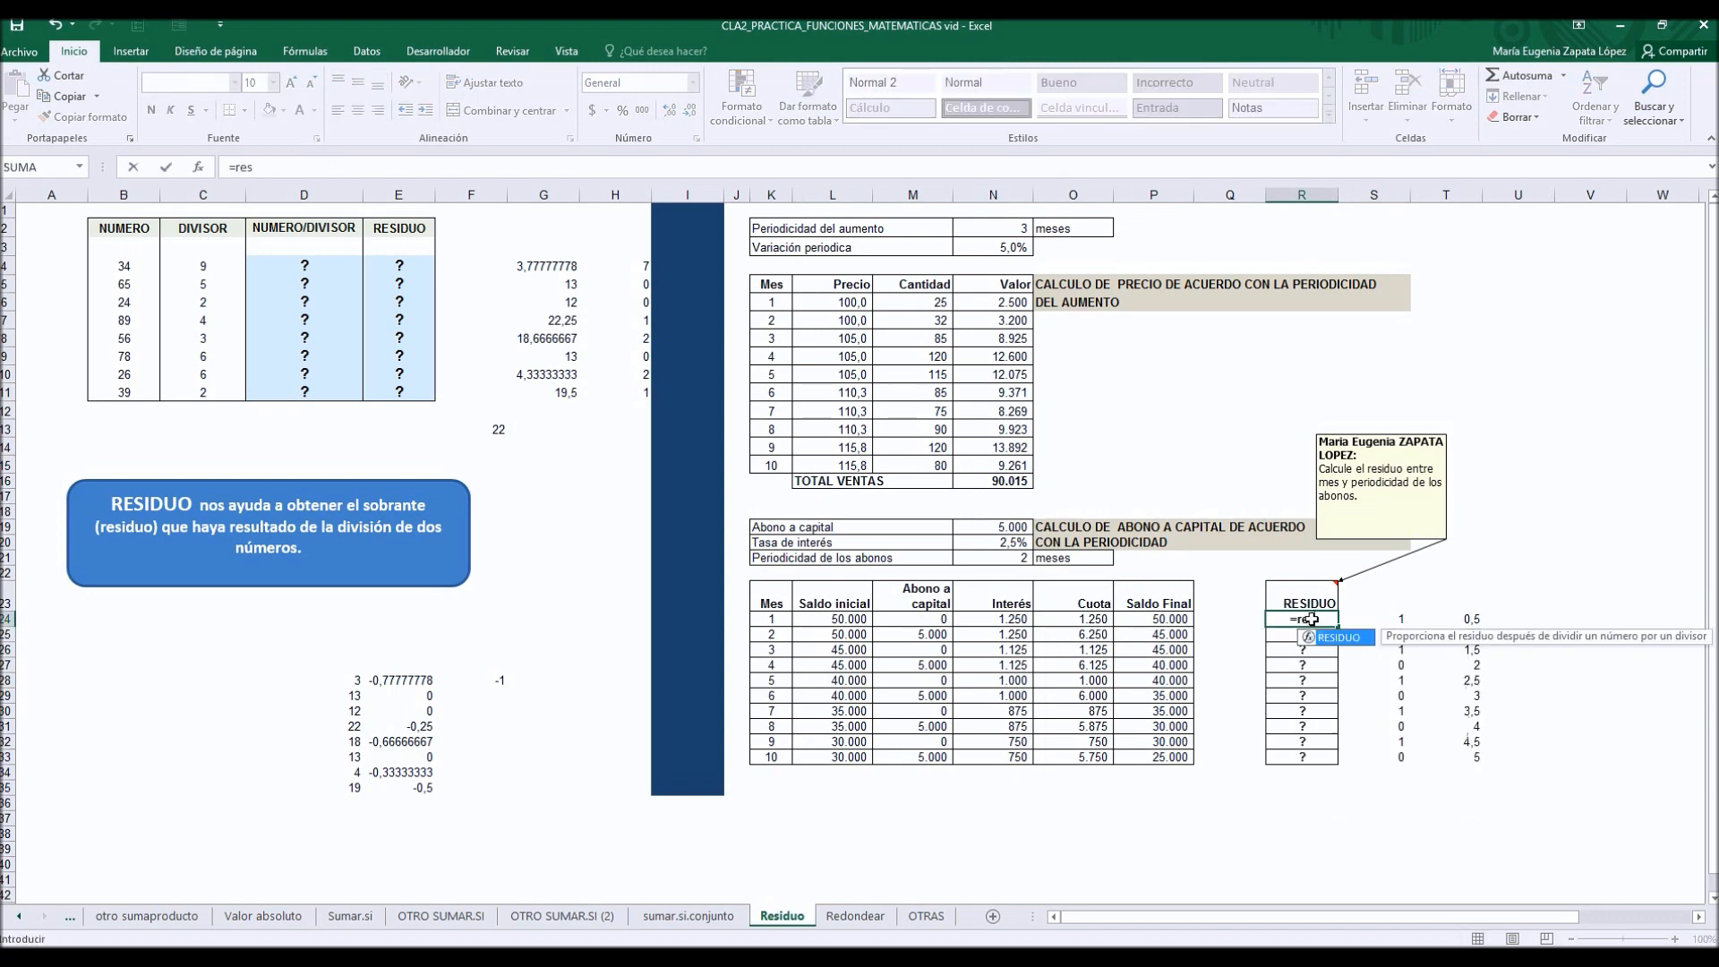
{"action": "type", "text": "iduo("}
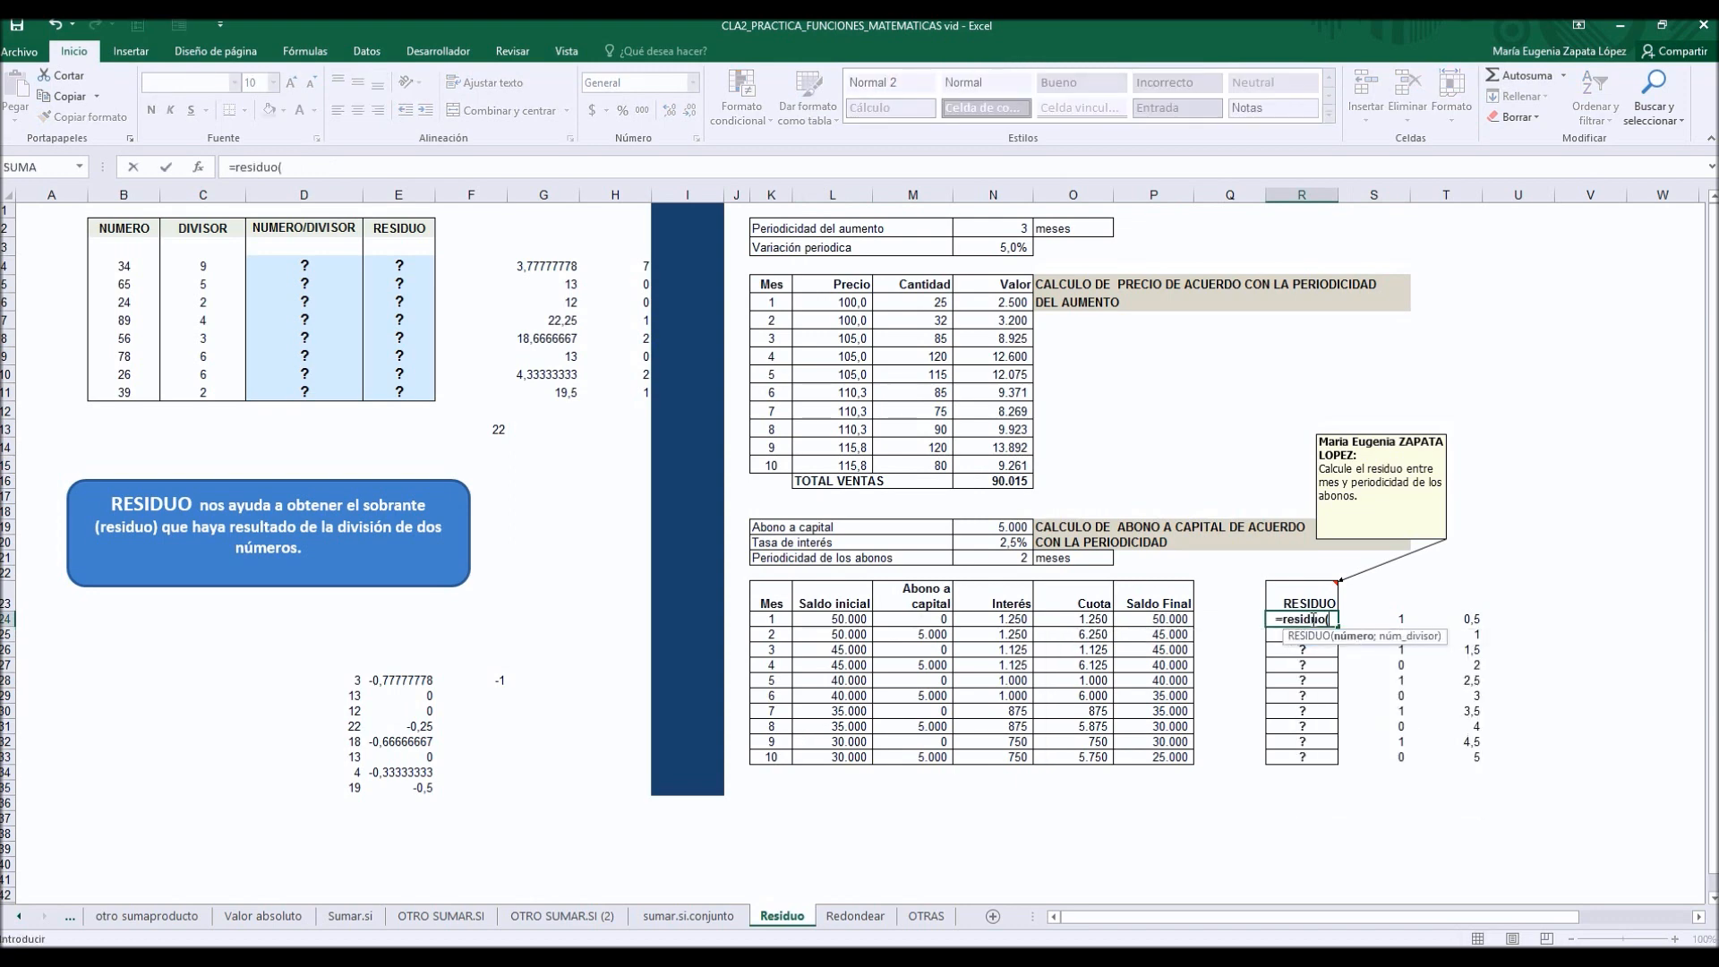
{"action": "left_click", "coordinate": [775, 619]}
{"action": "left_click", "coordinate": [197, 167]}
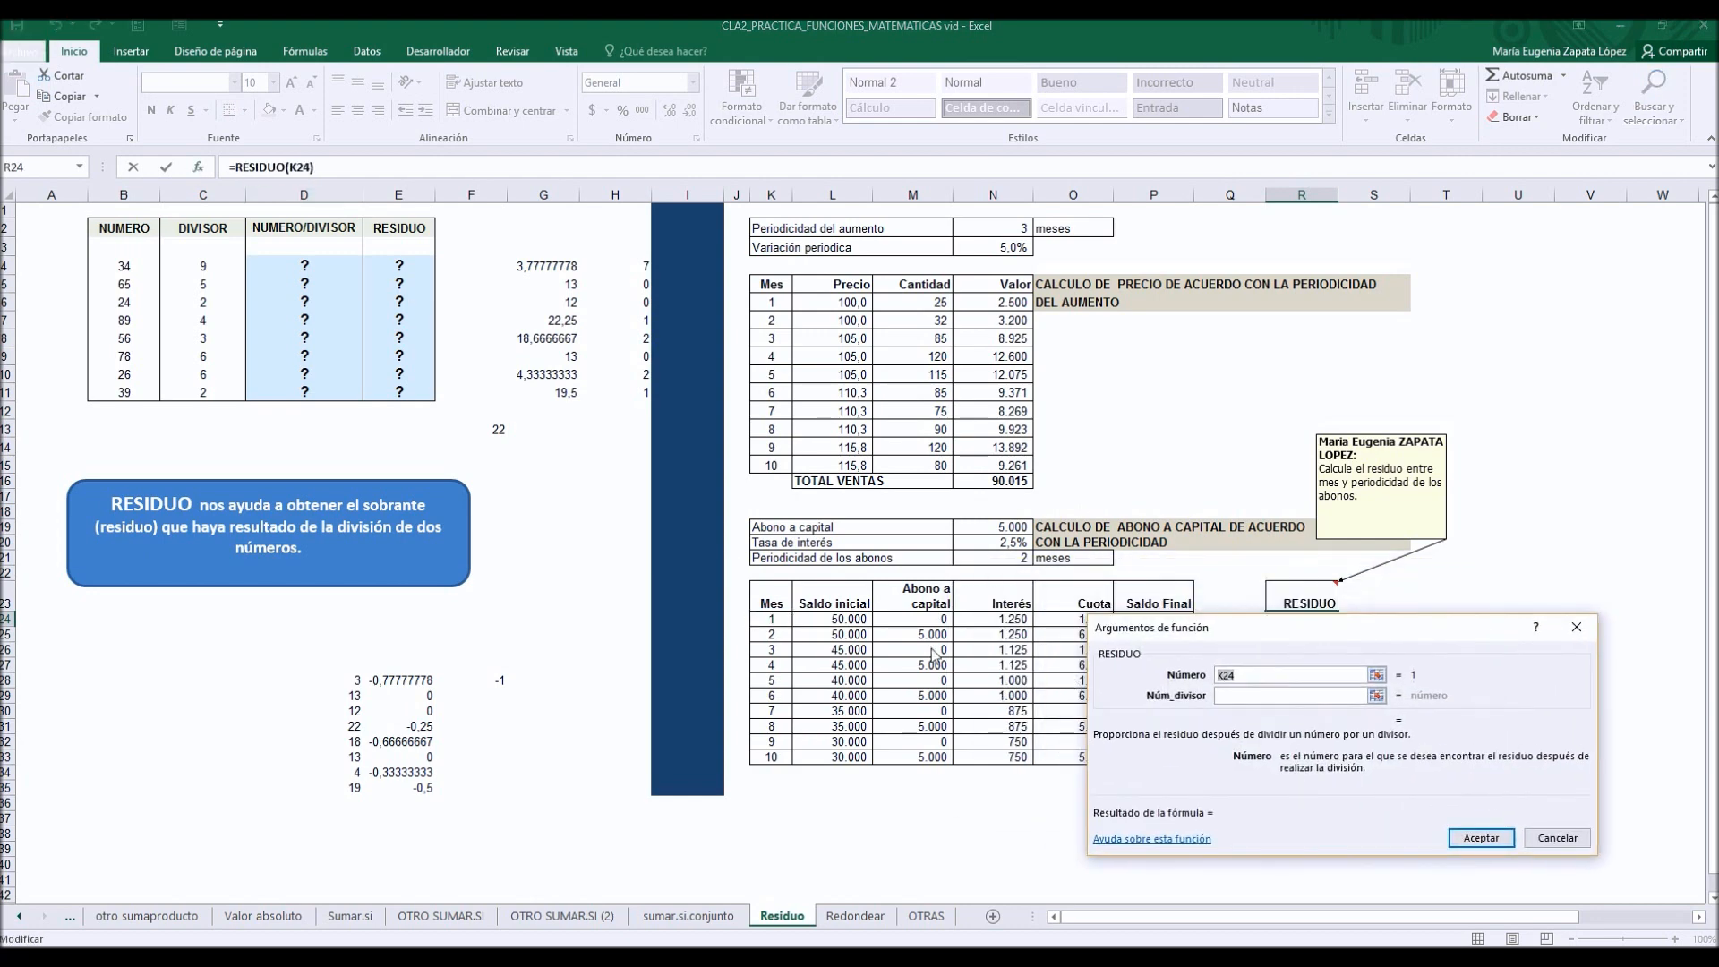
{"action": "left_click", "coordinate": [1234, 696]}
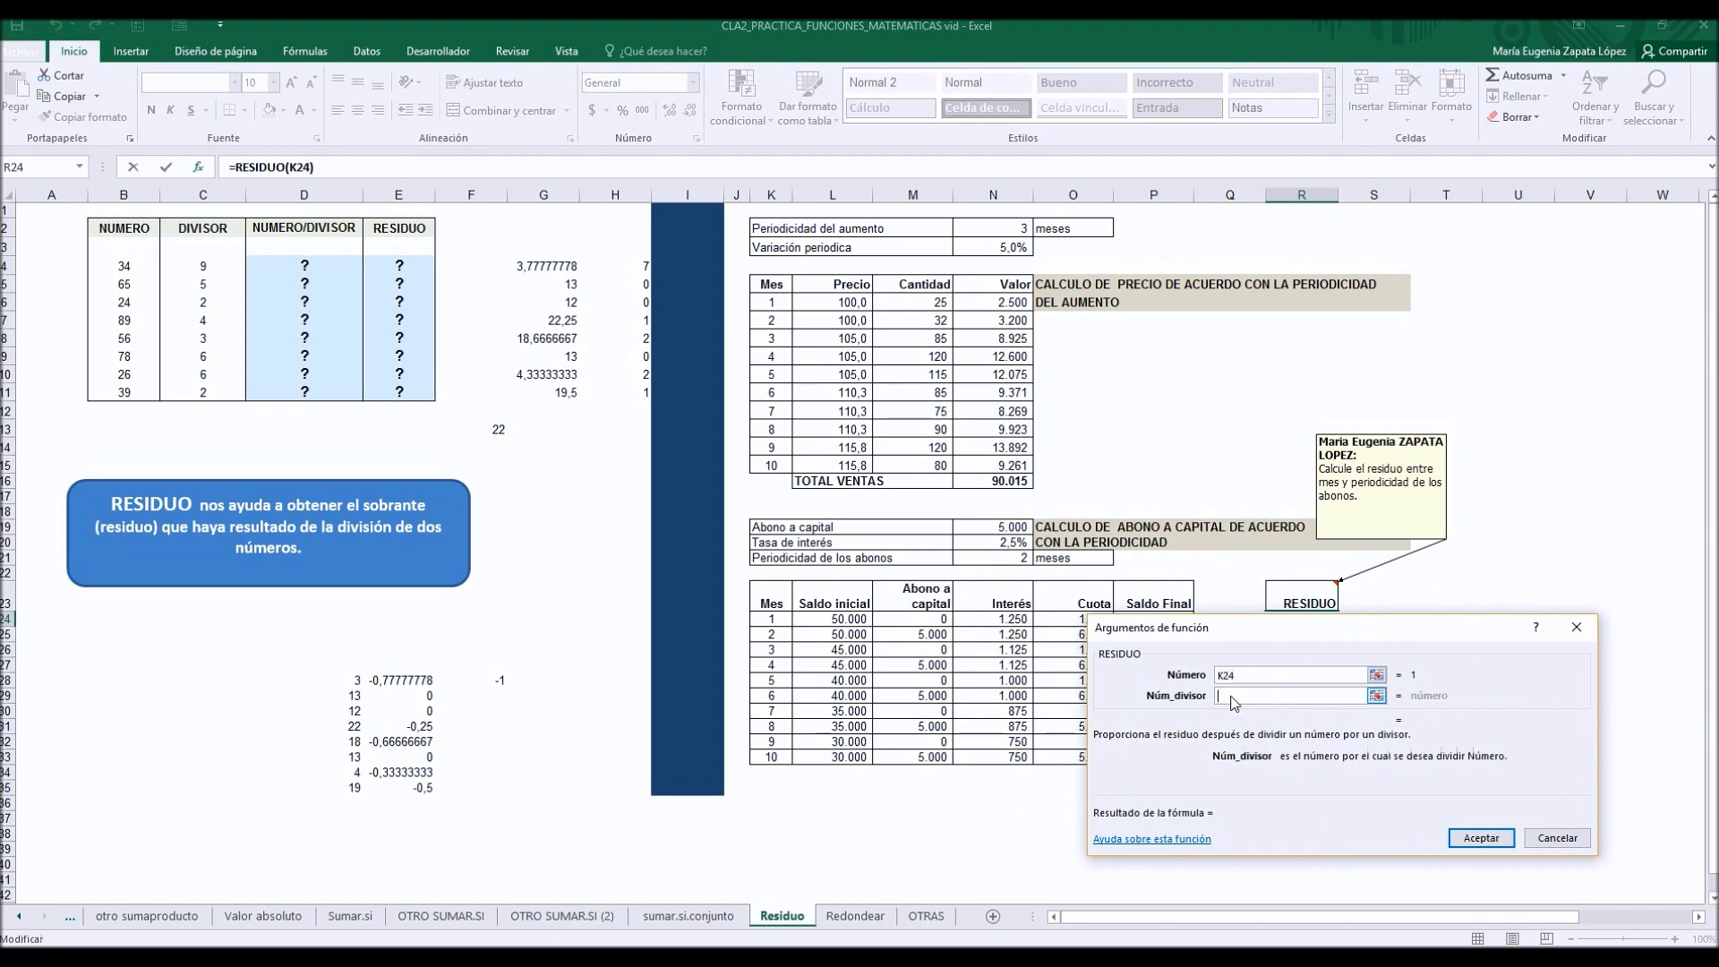
{"action": "left_click", "coordinate": [1012, 559]}
{"action": "left_click", "coordinate": [1481, 838]}
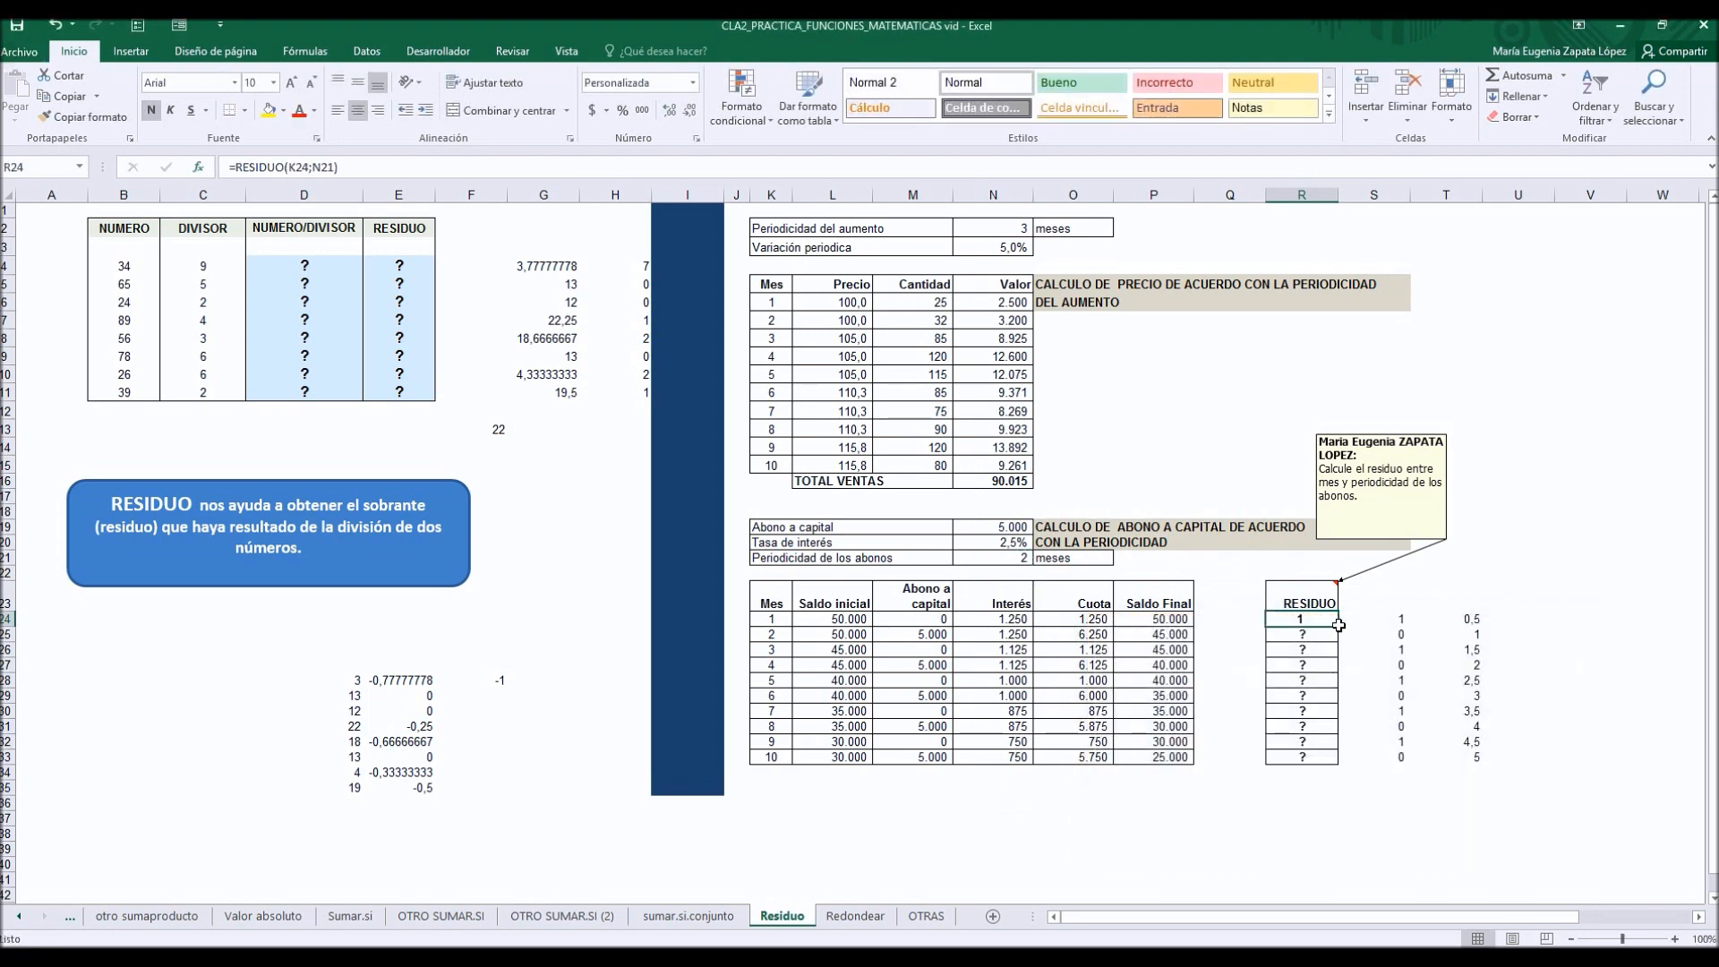
Step: Copy the R24 remainder formula down to R34 and clear the extra cell R34 below the table
{"action": "left_click", "coordinate": [779, 634]}
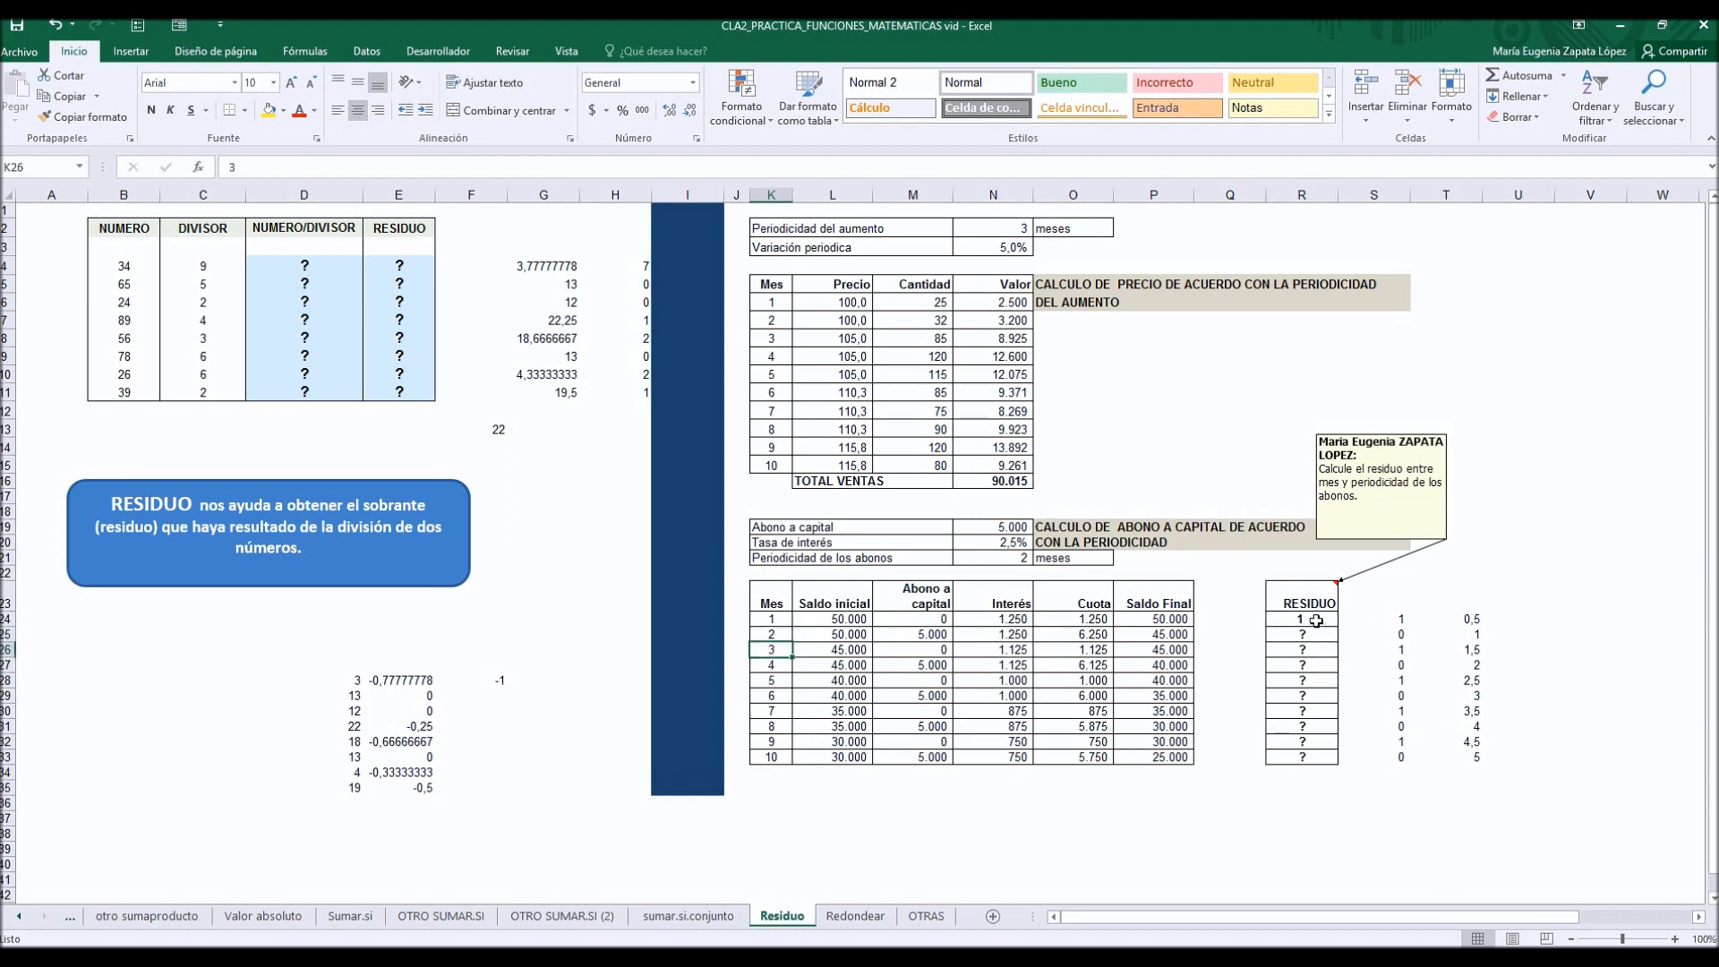
{"action": "left_click", "coordinate": [1316, 620]}
{"action": "left_click_drag", "start_coordinate": [1337, 630], "coordinate": [1331, 773]}
{"action": "left_click", "coordinate": [1332, 774]}
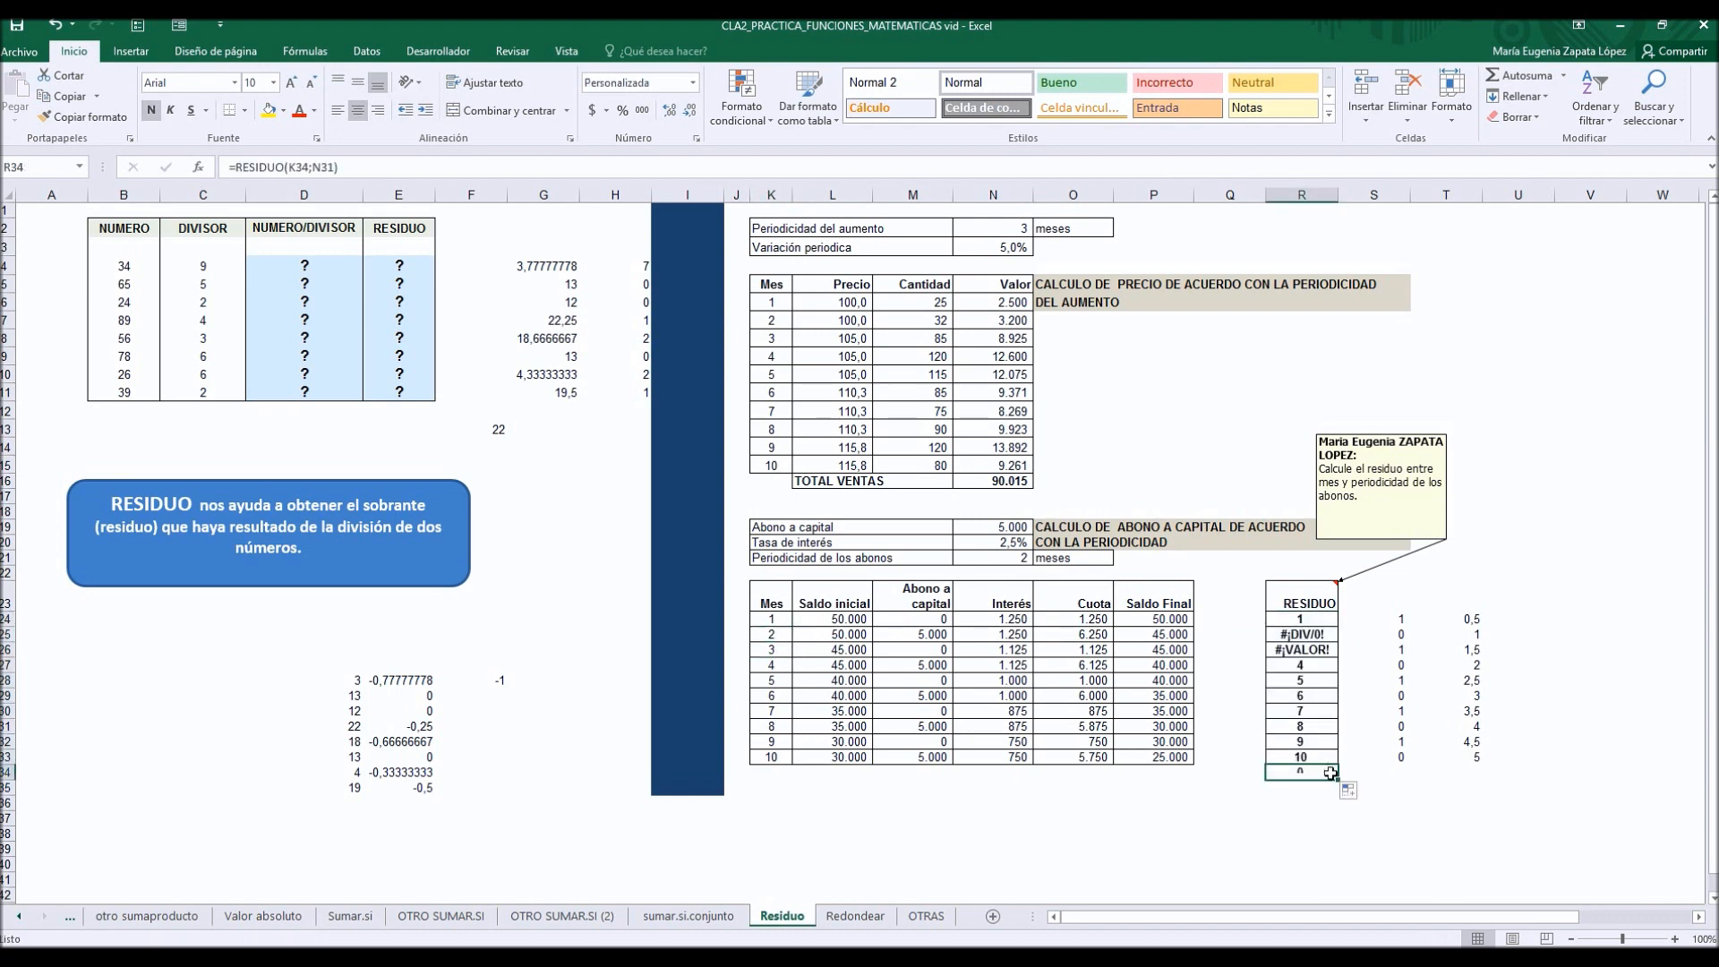
{"action": "key", "text": "Delete"}
{"action": "left_click", "coordinate": [1320, 802]}
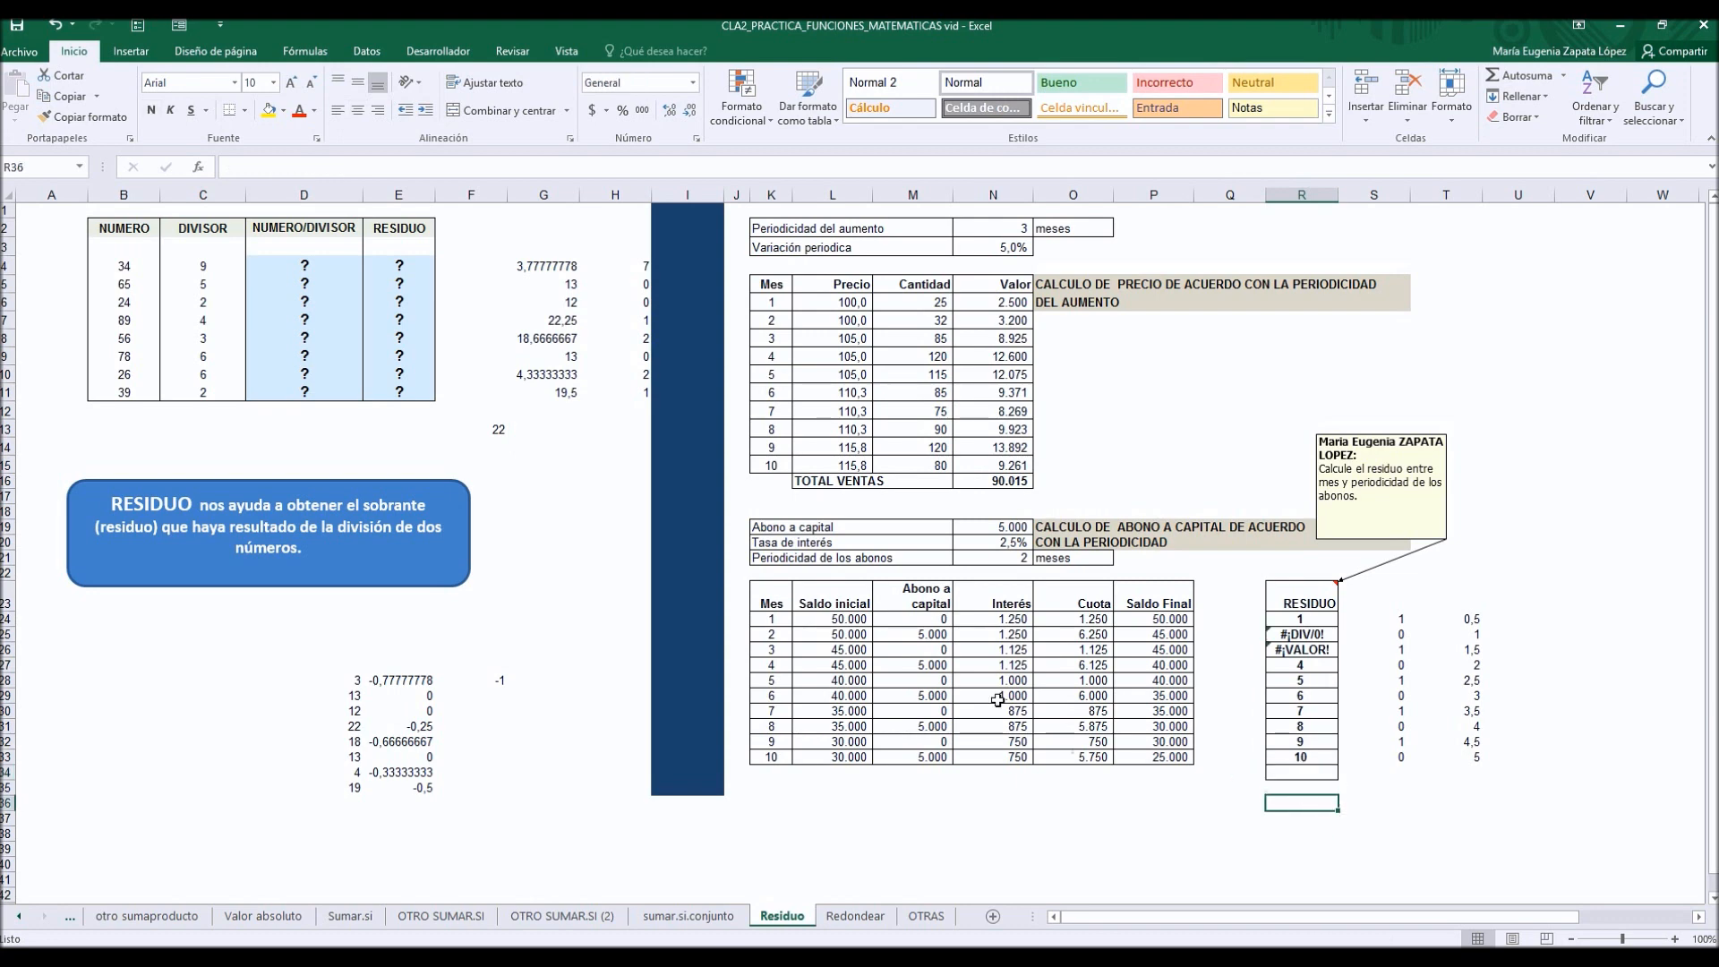
Step: Enter a RESIDUO formula in cell E4 with number B4 and divisor C4, and copy it down to E11
{"action": "left_click", "coordinate": [627, 266]}
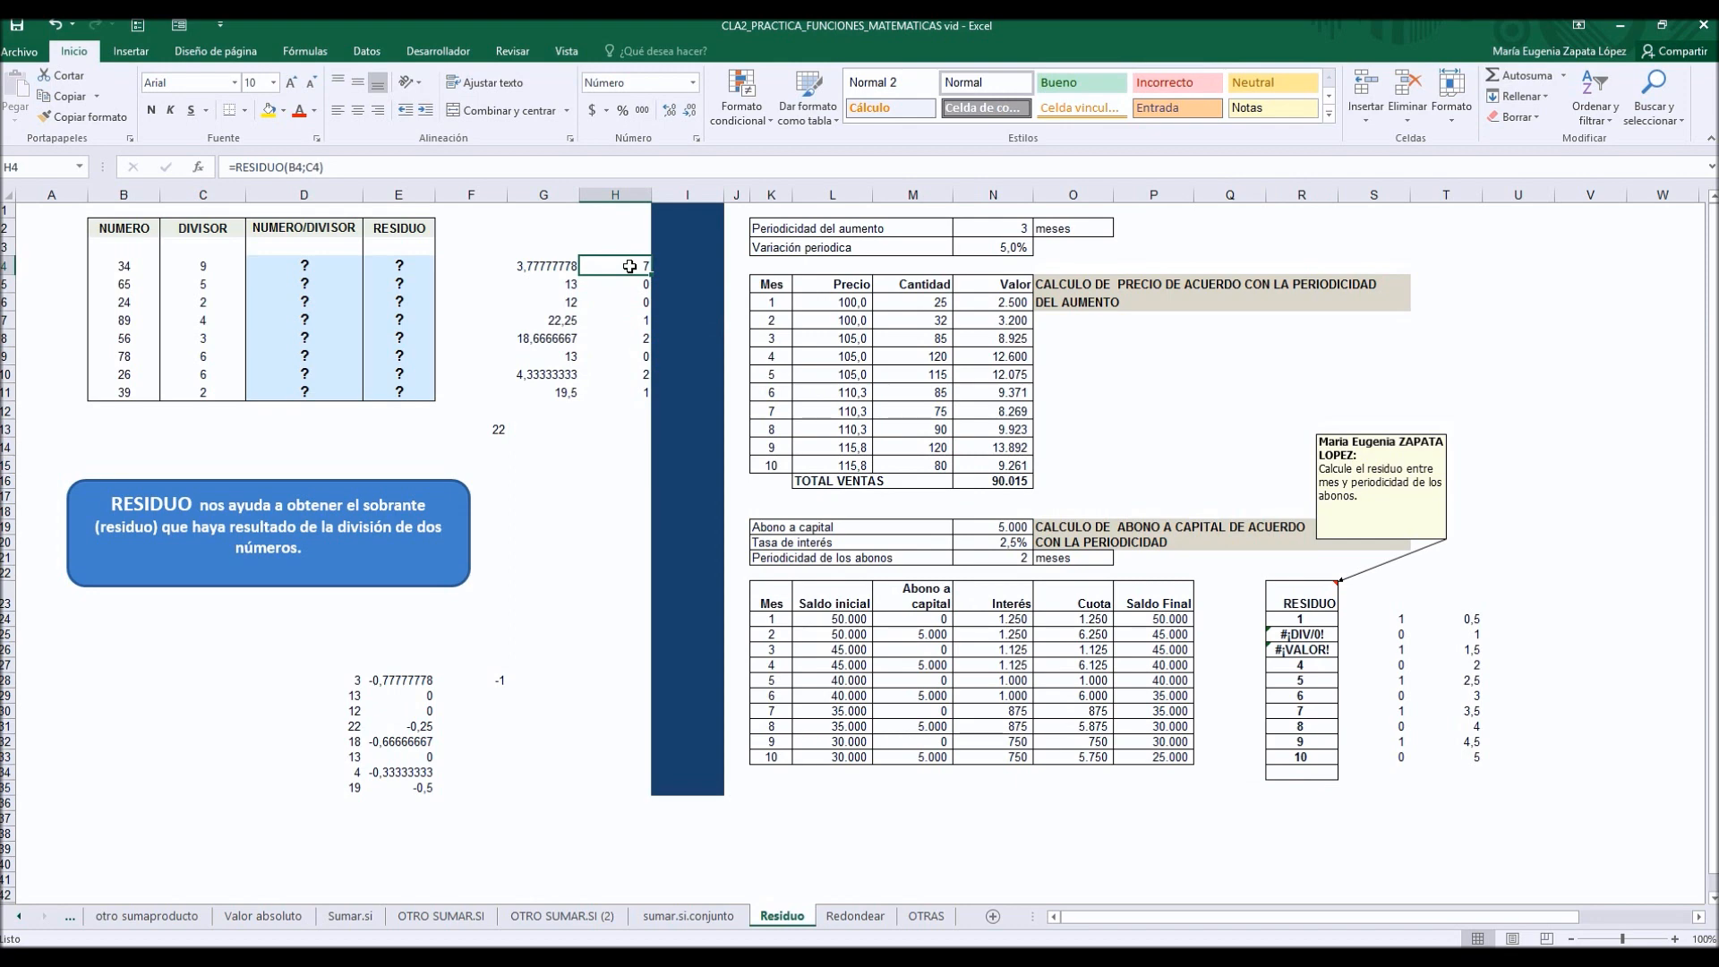
{"action": "left_click", "coordinate": [402, 265]}
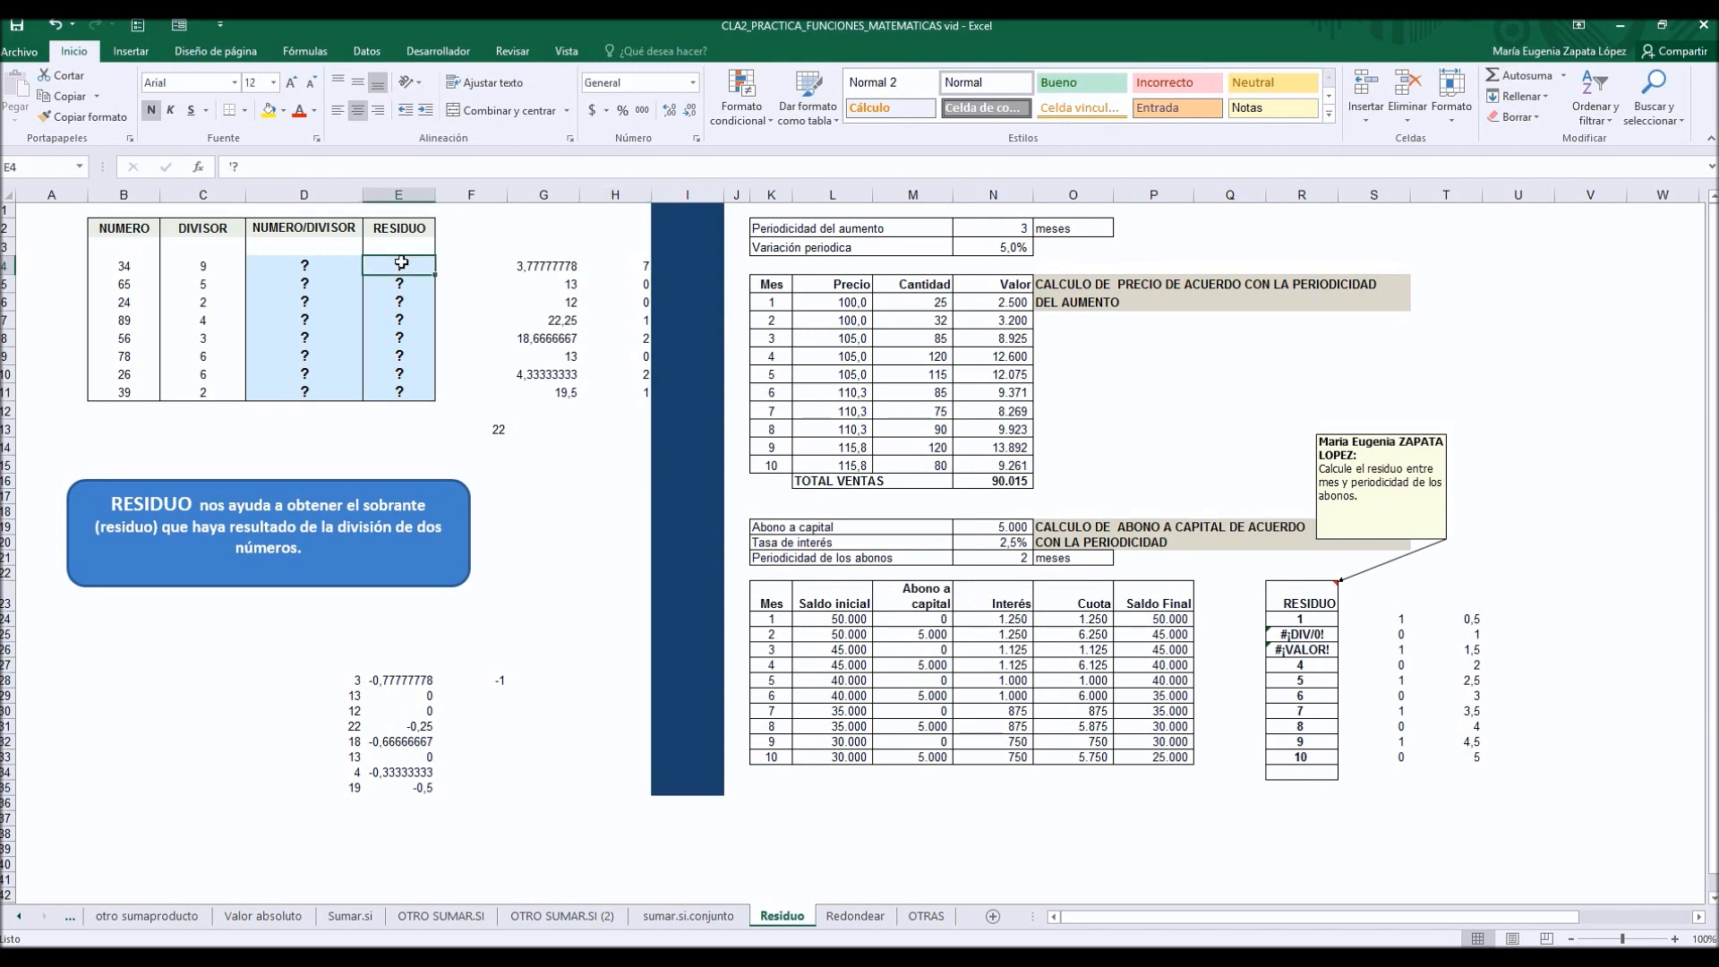
{"action": "type", "text": "="}
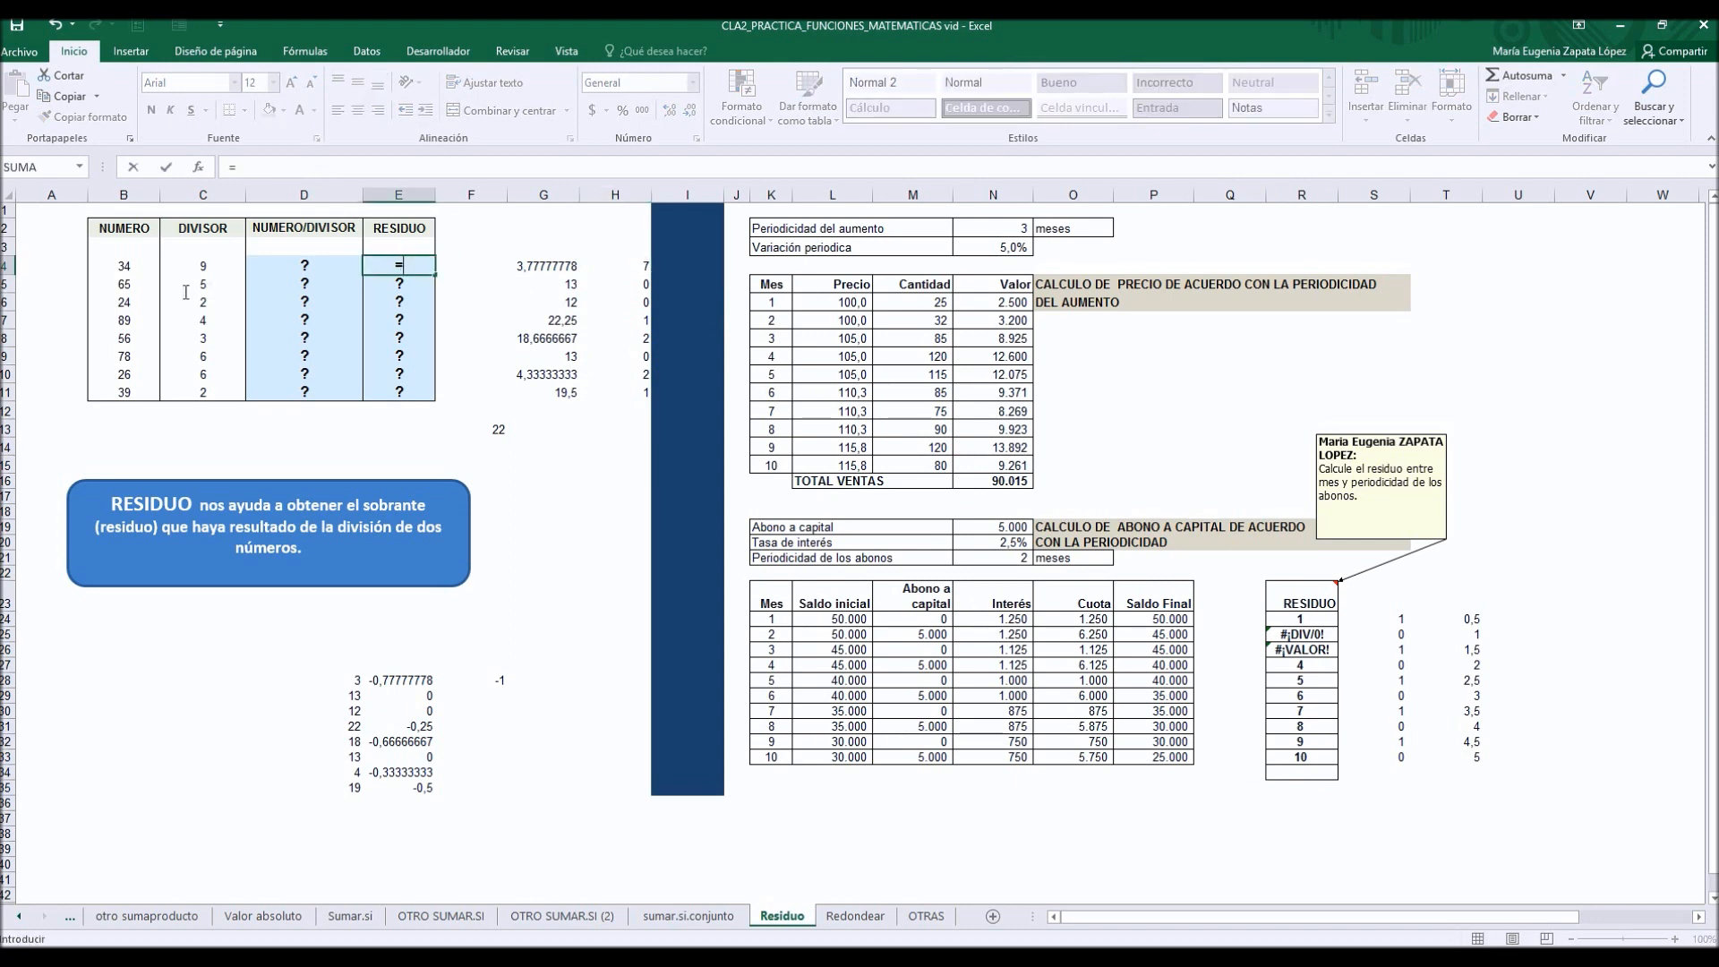
{"action": "type", "text": "resi"}
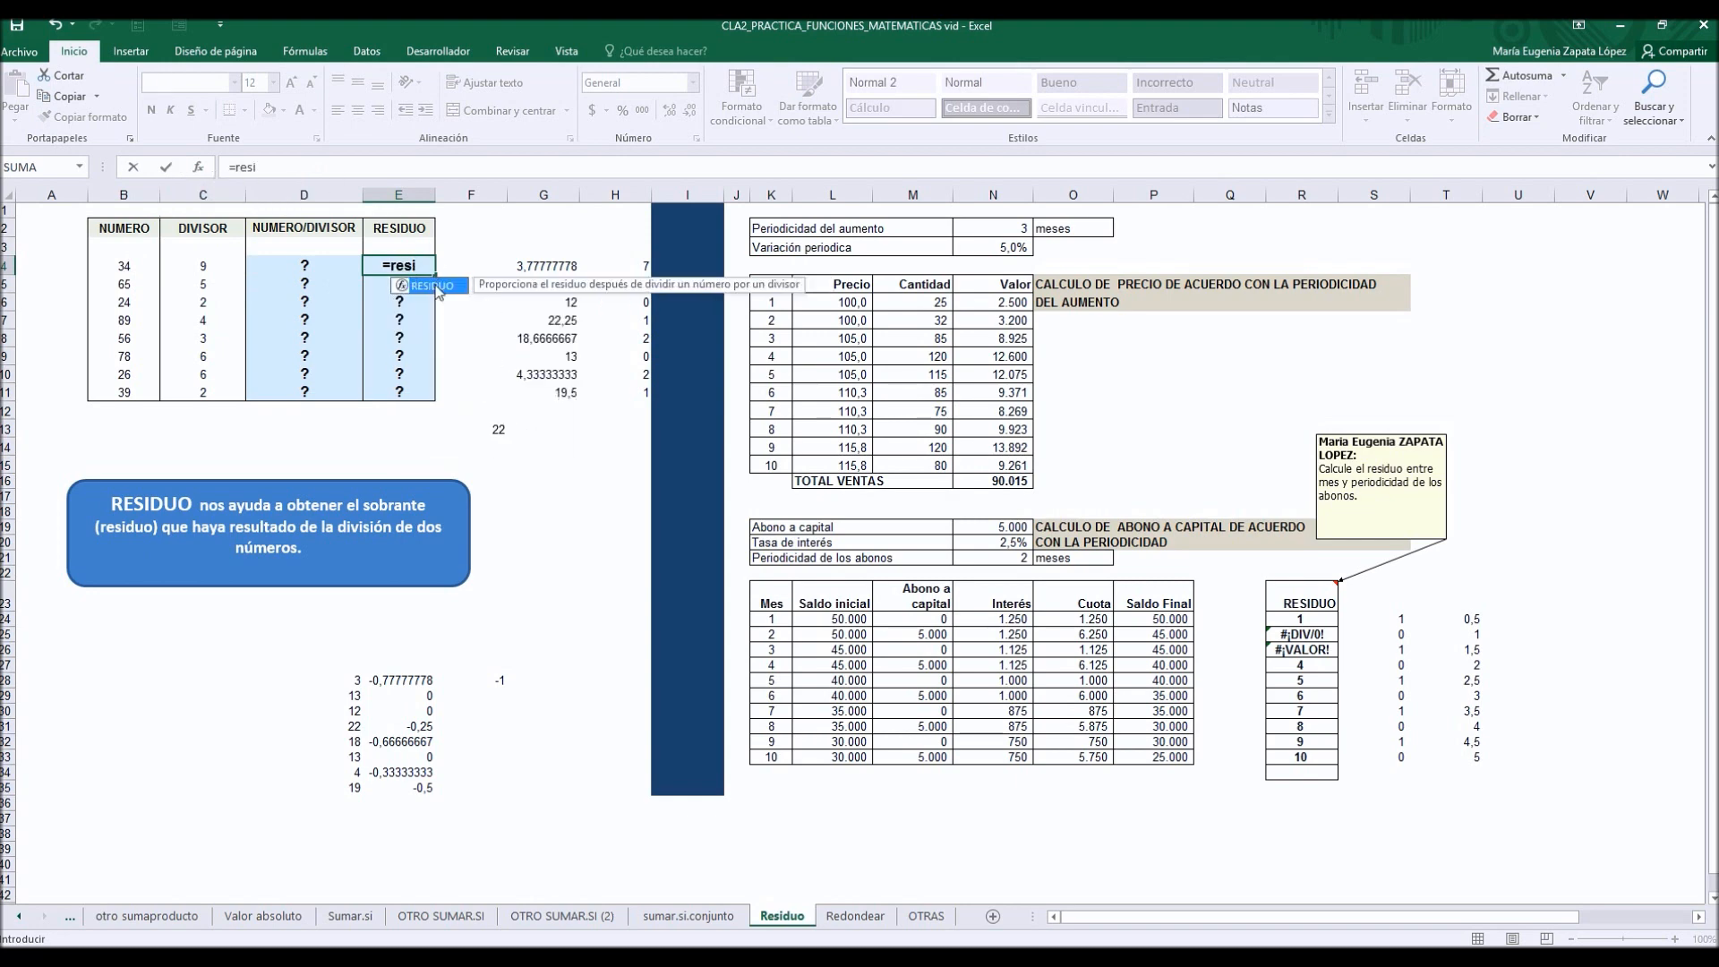
{"action": "key", "text": "Tab"}
{"action": "left_click", "coordinate": [198, 170]}
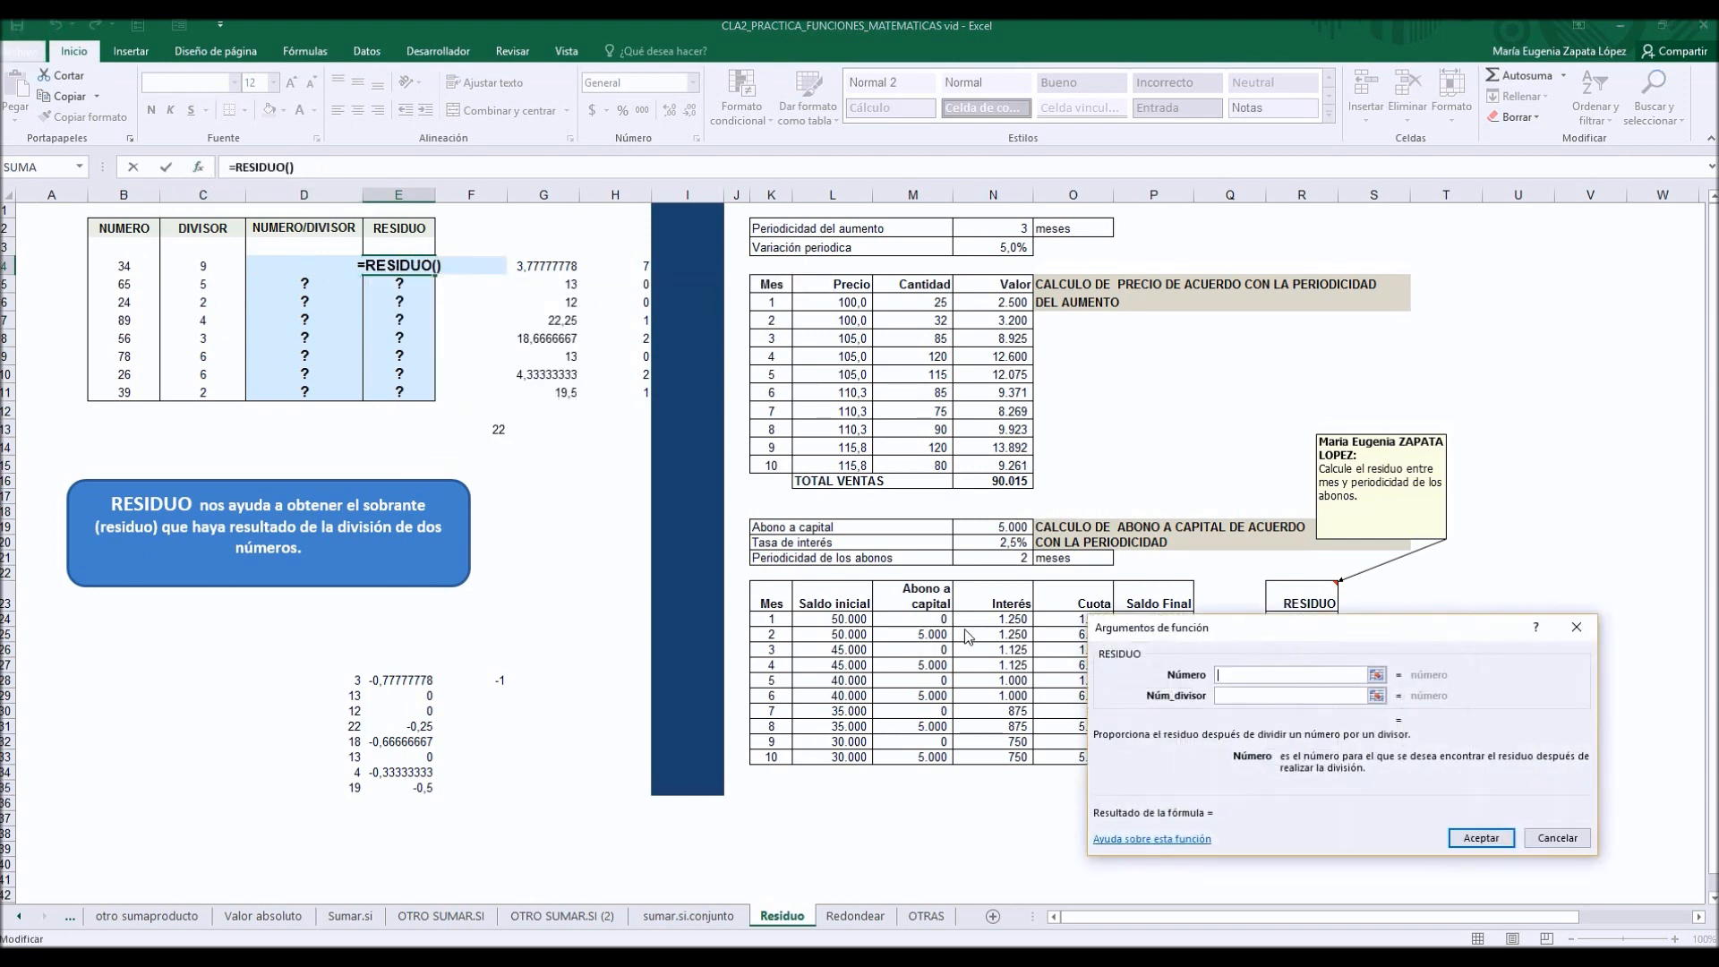
{"action": "left_click", "coordinate": [121, 267]}
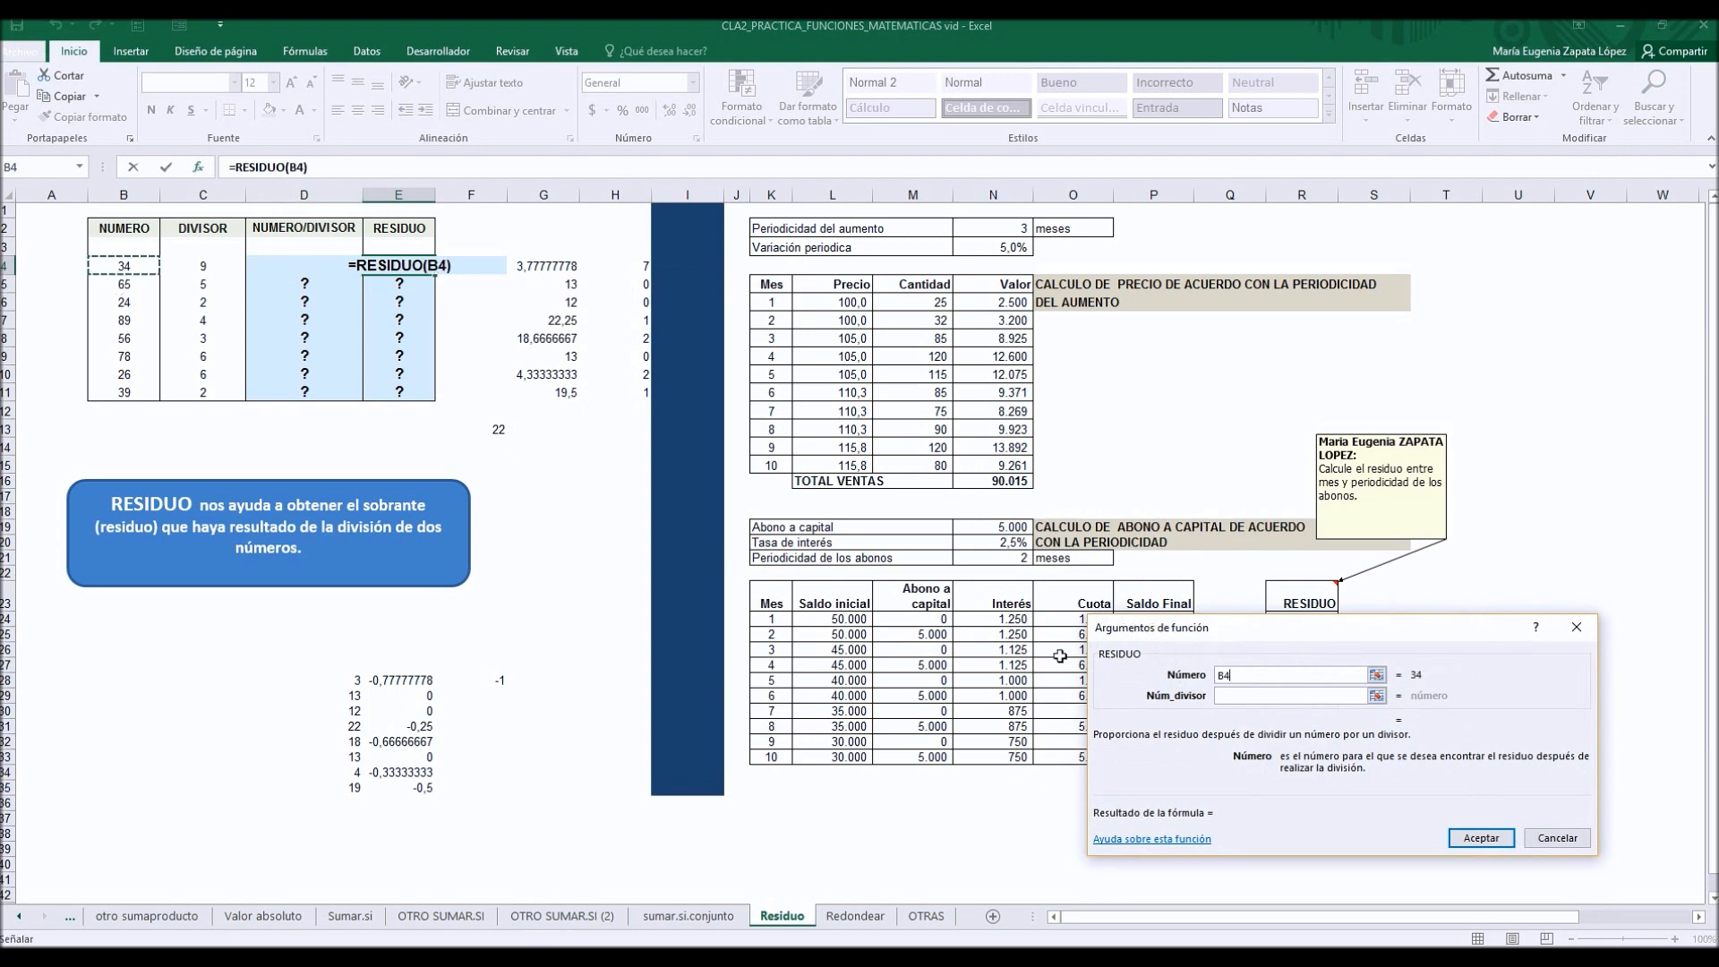
{"action": "left_click", "coordinate": [1228, 696]}
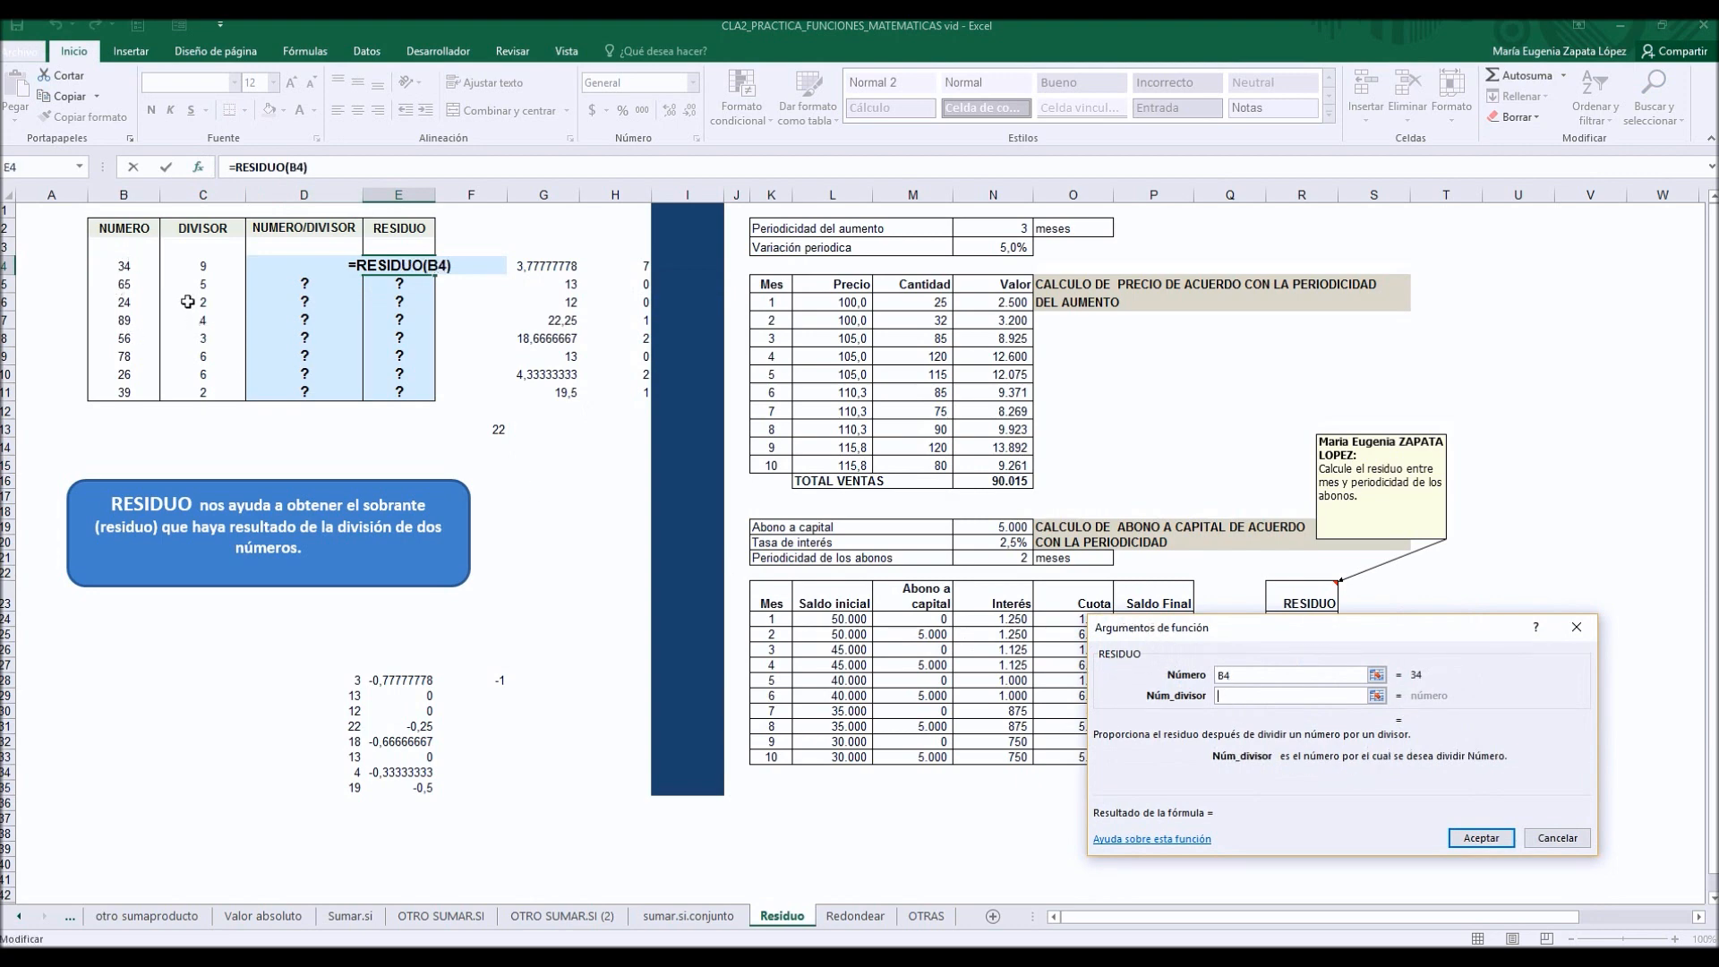
{"action": "left_click", "coordinate": [194, 266]}
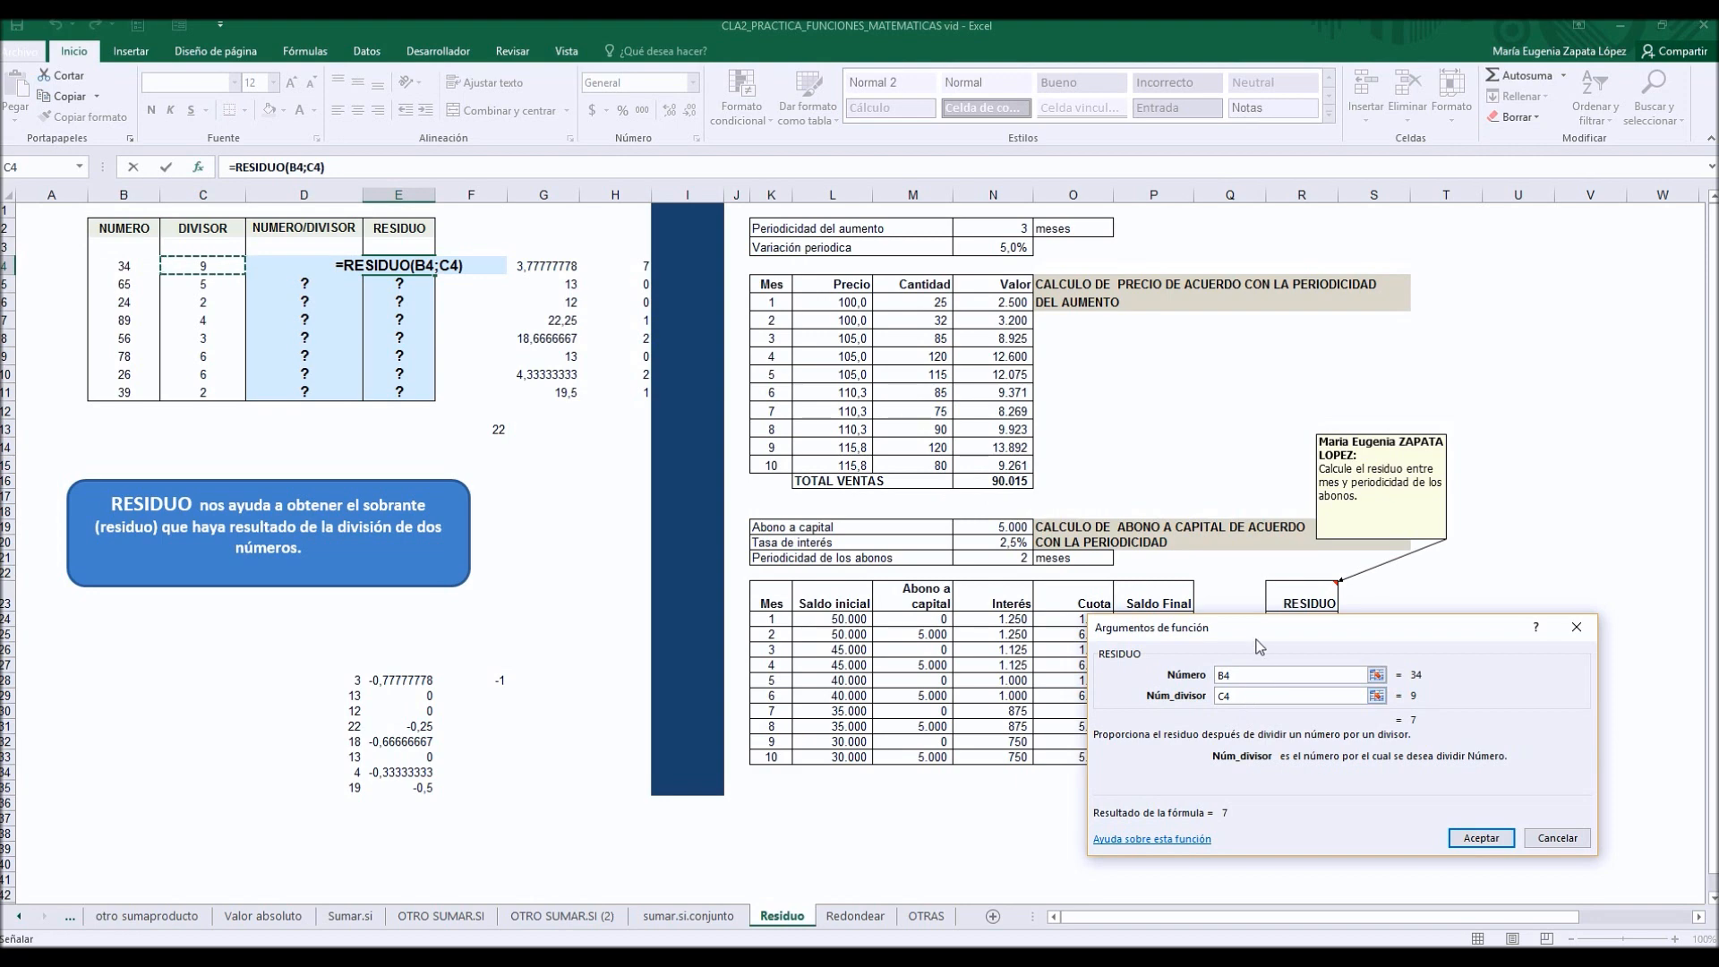
{"action": "left_click_drag", "start_coordinate": [1258, 645], "coordinate": [1197, 597]}
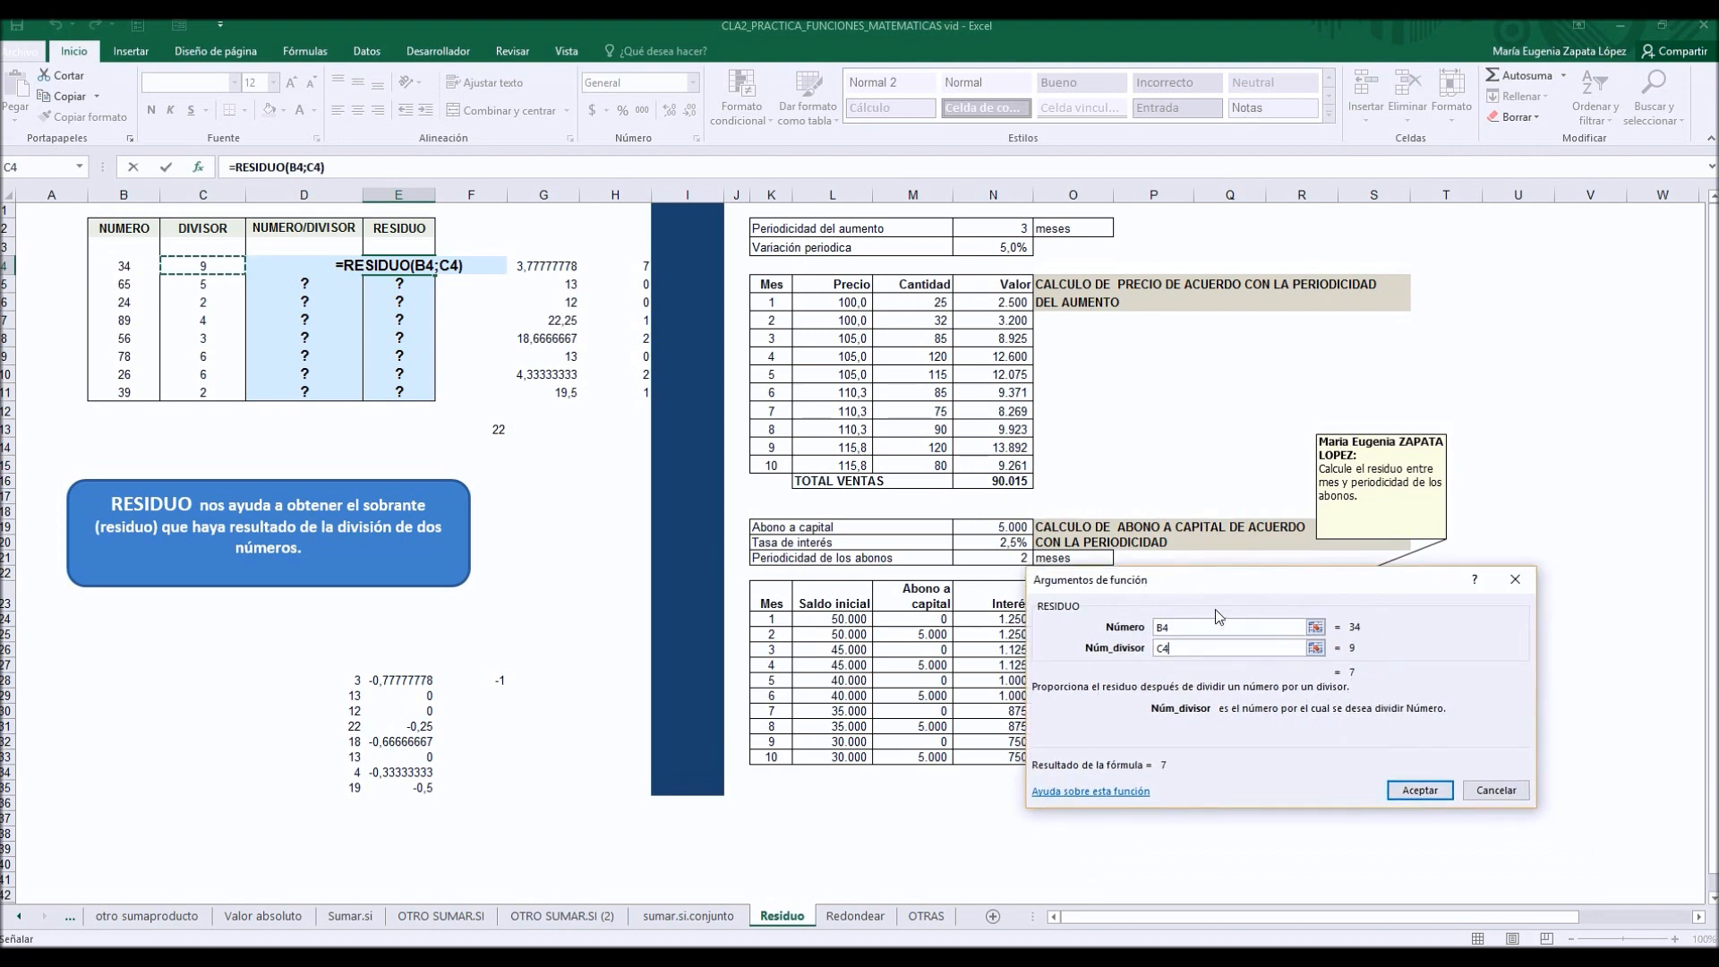
{"action": "left_click", "coordinate": [1421, 791]}
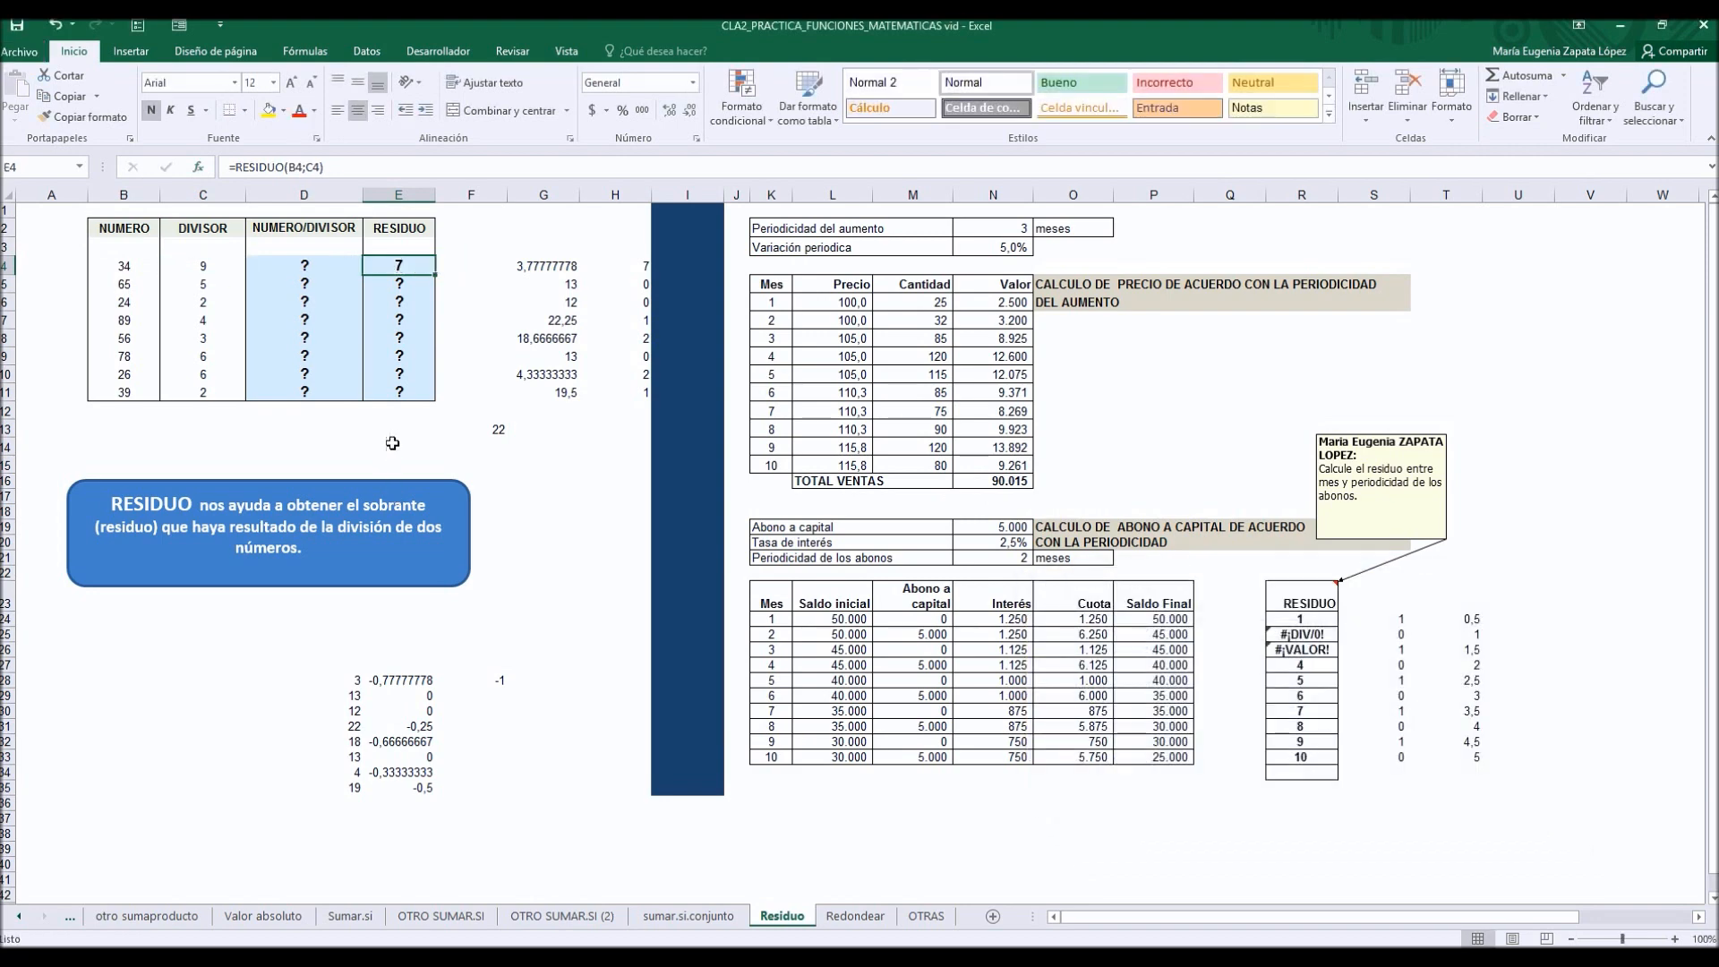
{"action": "left_click_drag", "start_coordinate": [434, 274], "coordinate": [435, 394]}
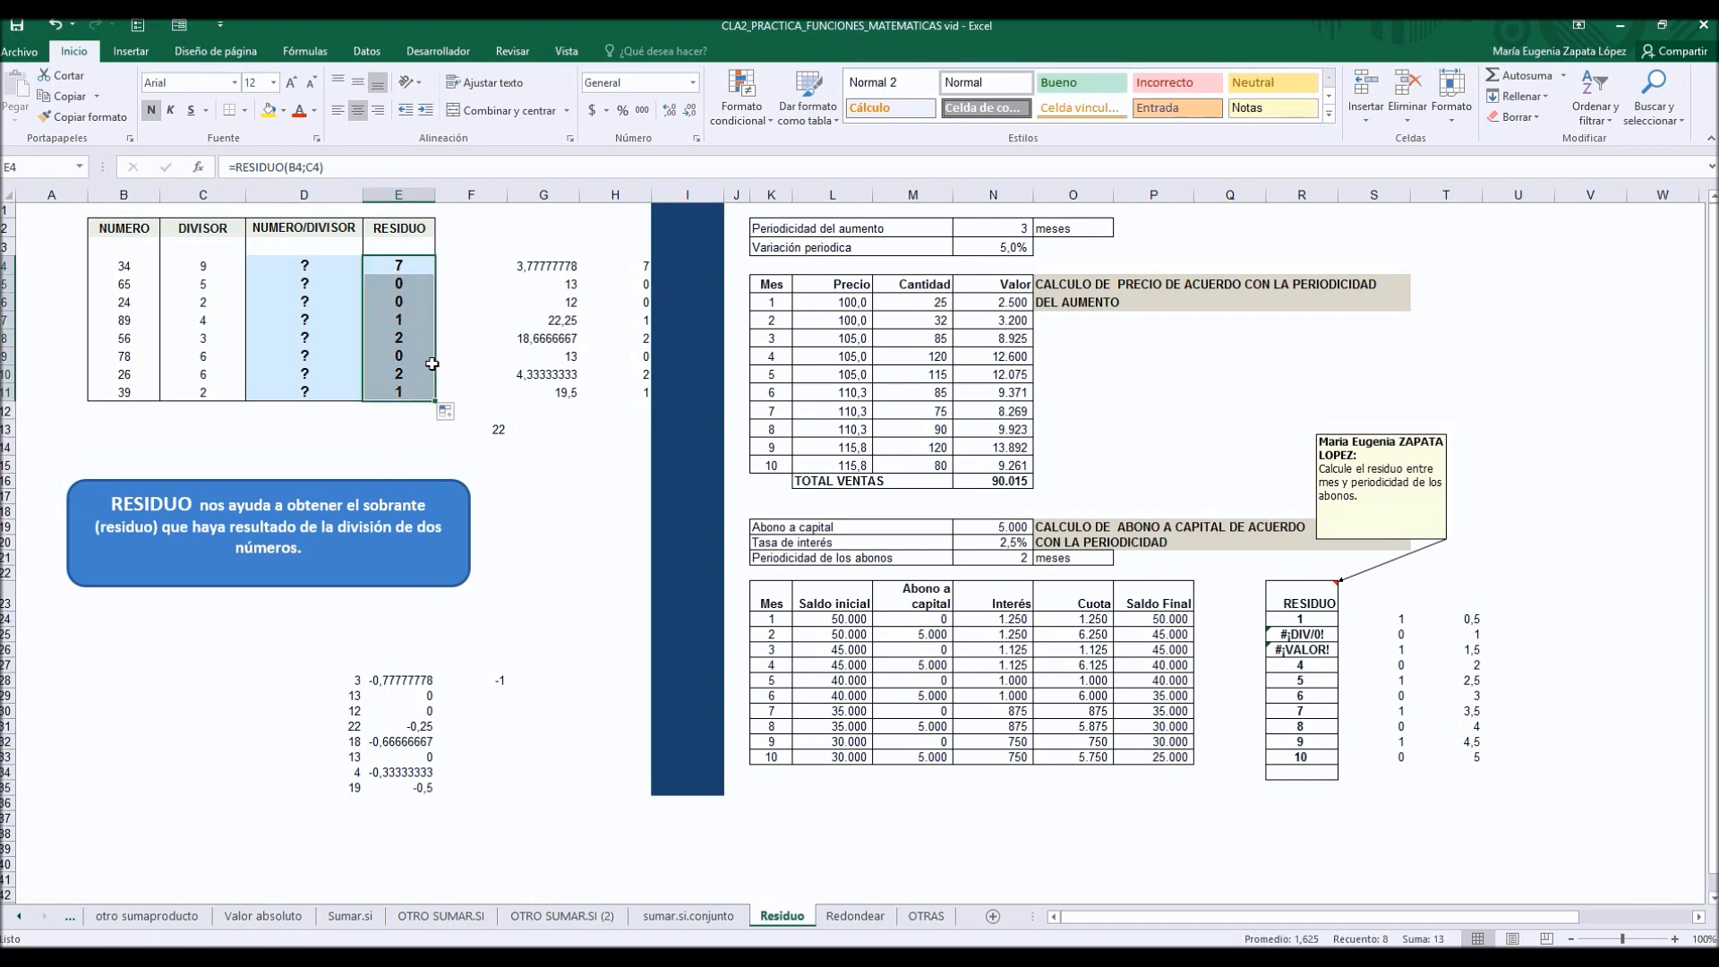
Step: Open the Redondear sheet and examine the production, units per worker and required workers cells D2, D3 and D5
{"action": "left_click", "coordinate": [858, 920]}
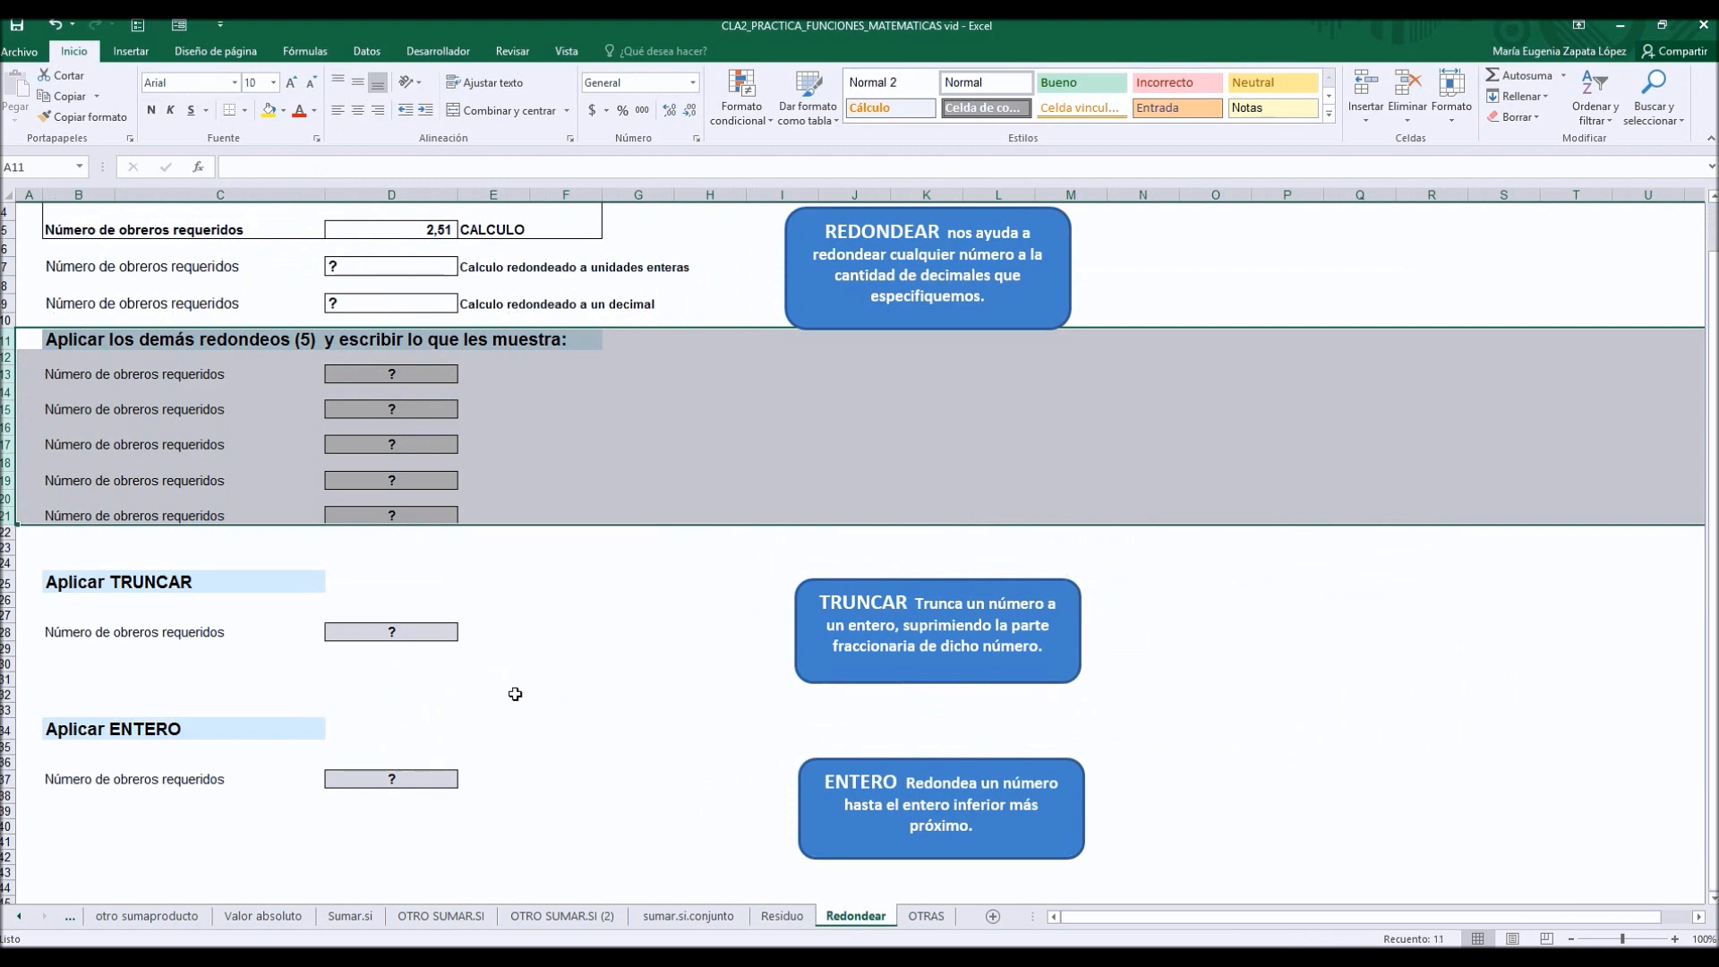
{"action": "left_click", "coordinate": [574, 635]}
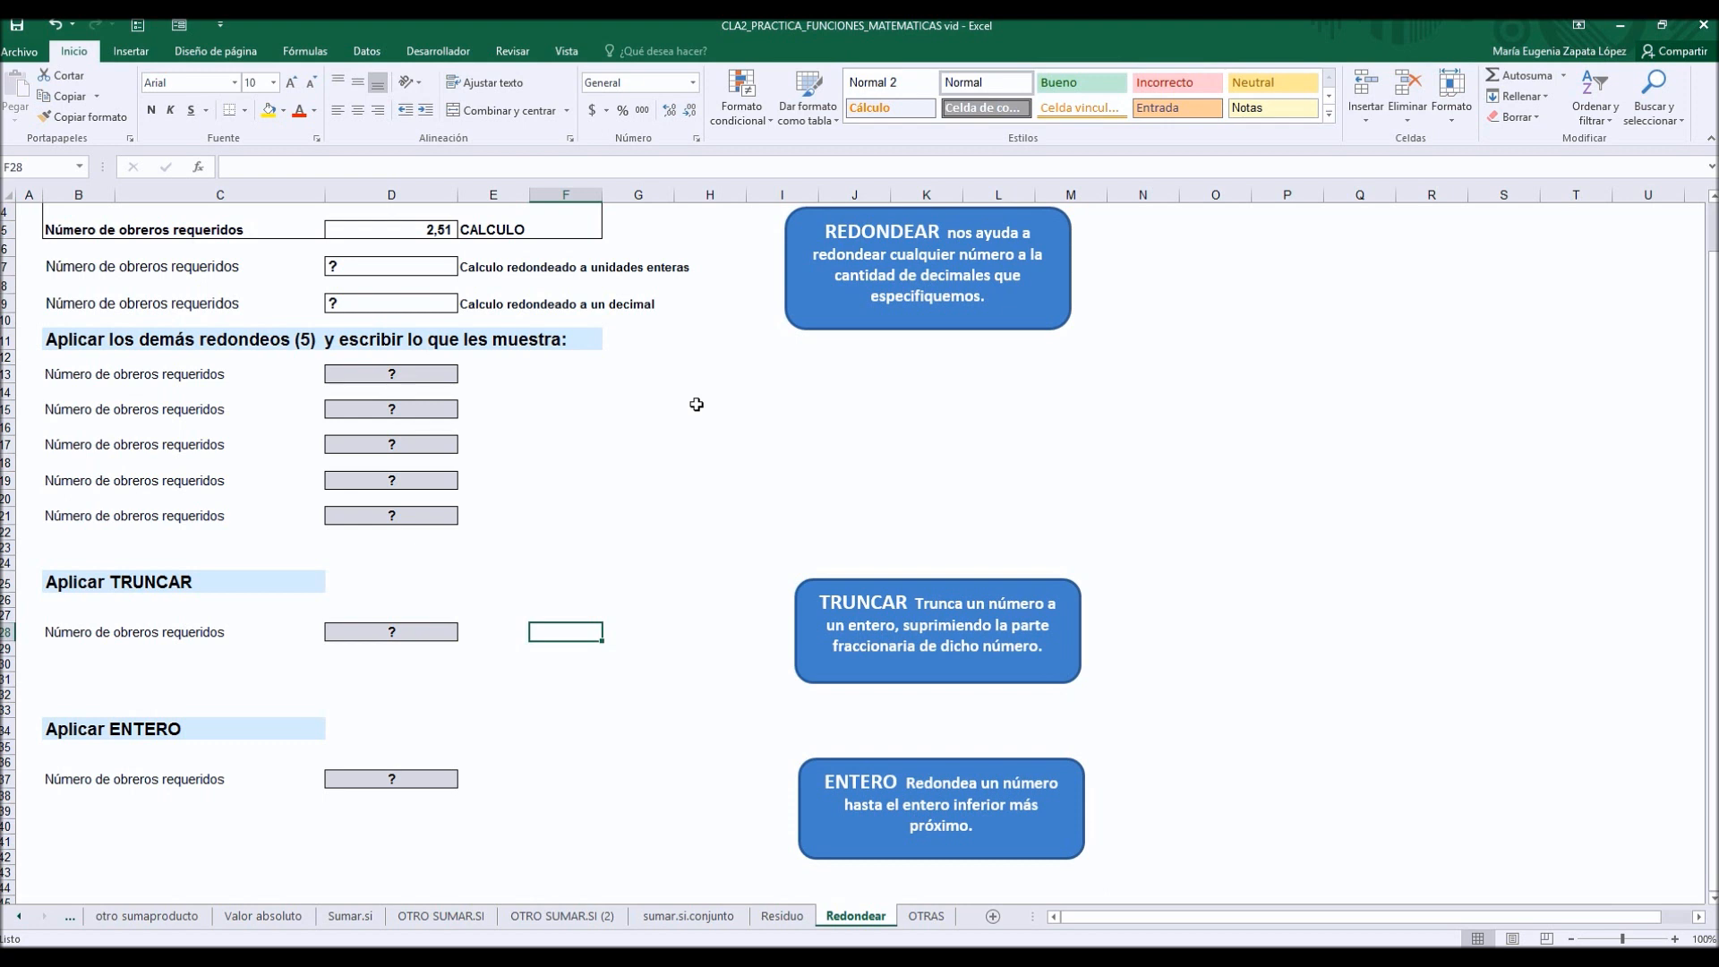
{"action": "left_click", "coordinate": [433, 231]}
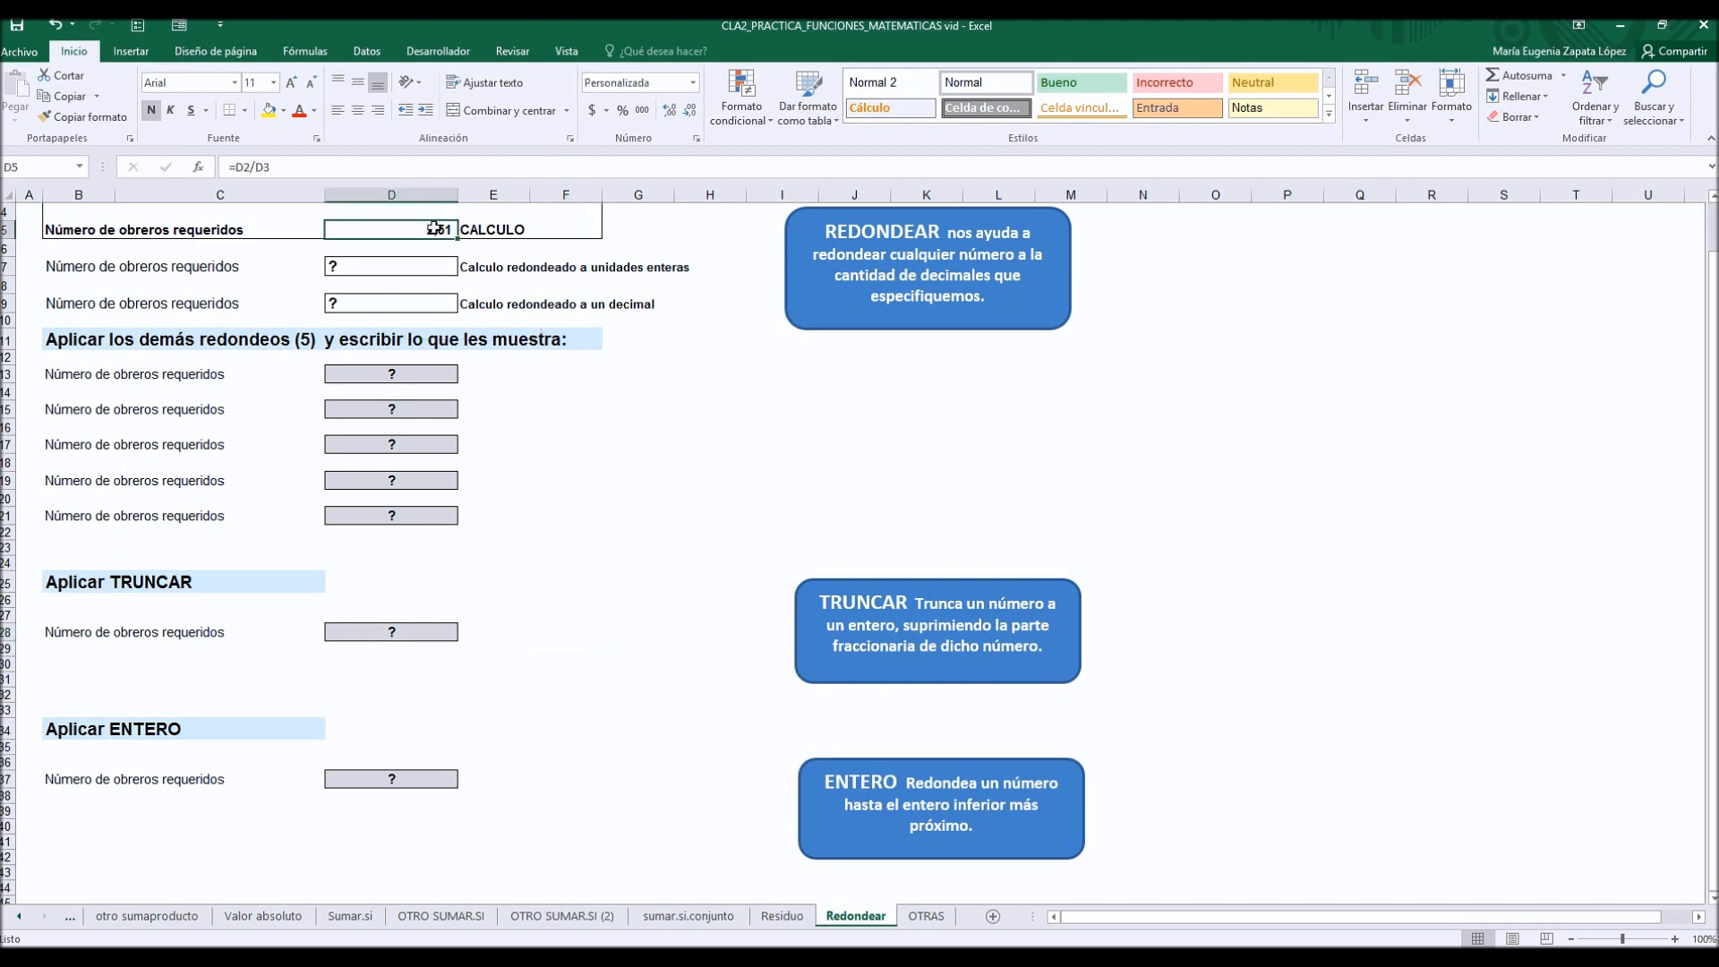
{"action": "scroll", "coordinate": [432, 229], "scroll_direction": "up", "scroll_amount": 1}
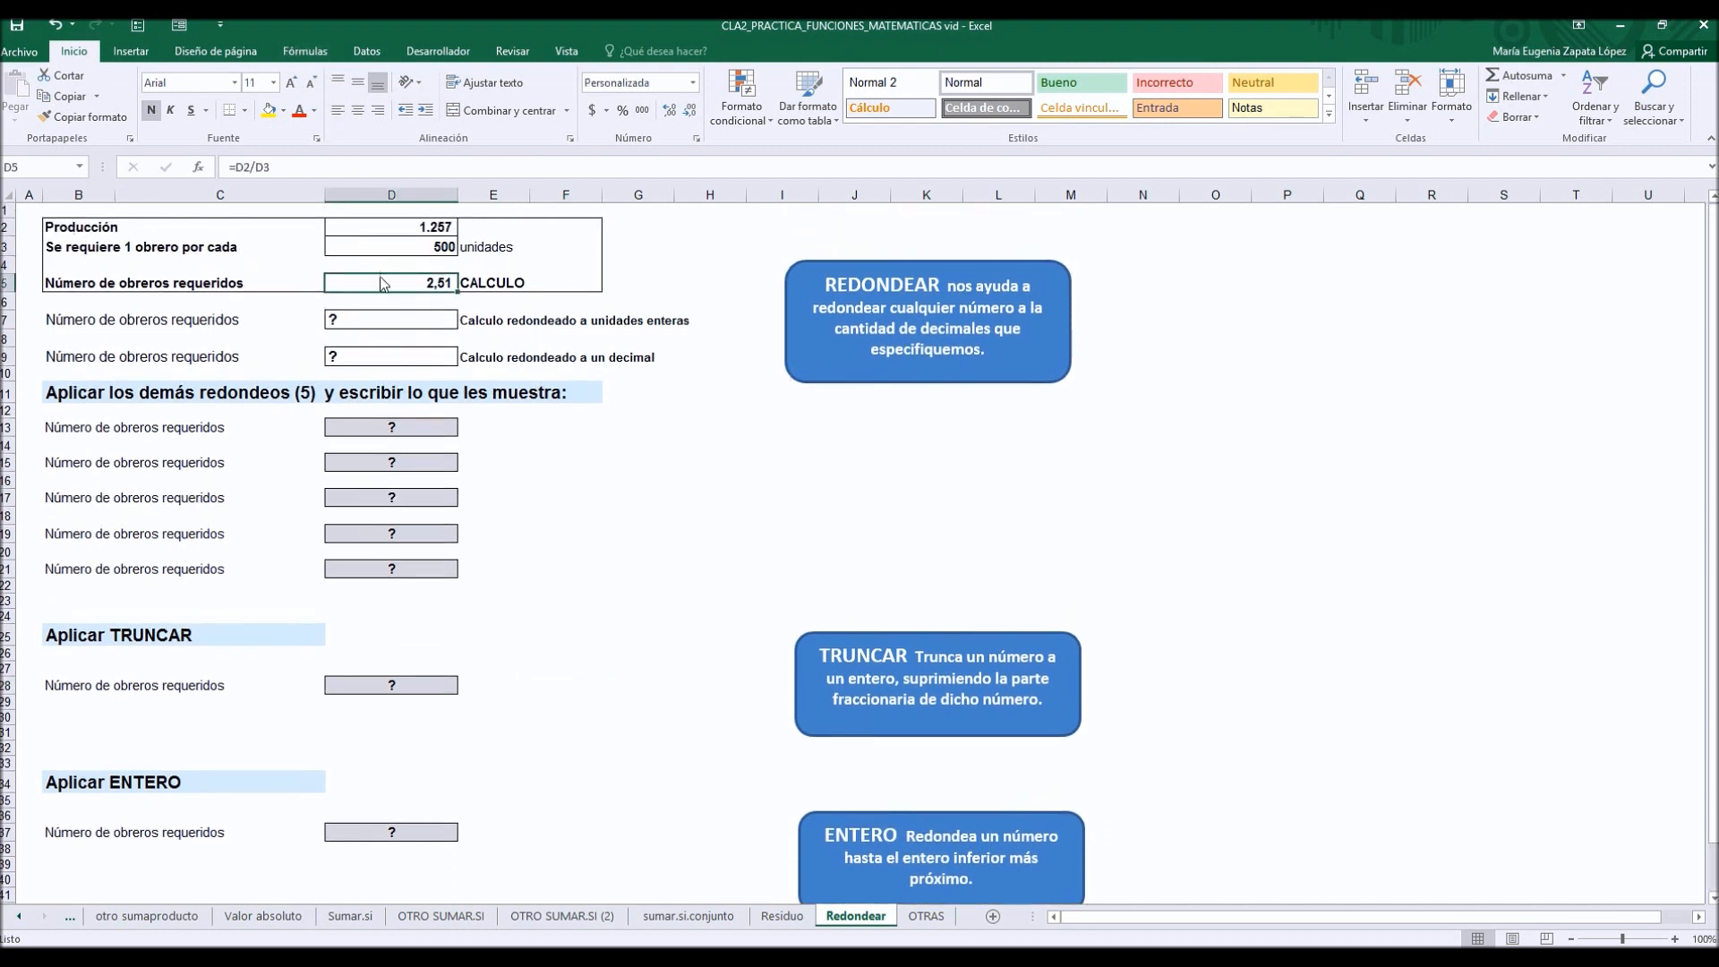
{"action": "left_click", "coordinate": [403, 227]}
{"action": "left_click", "coordinate": [405, 245]}
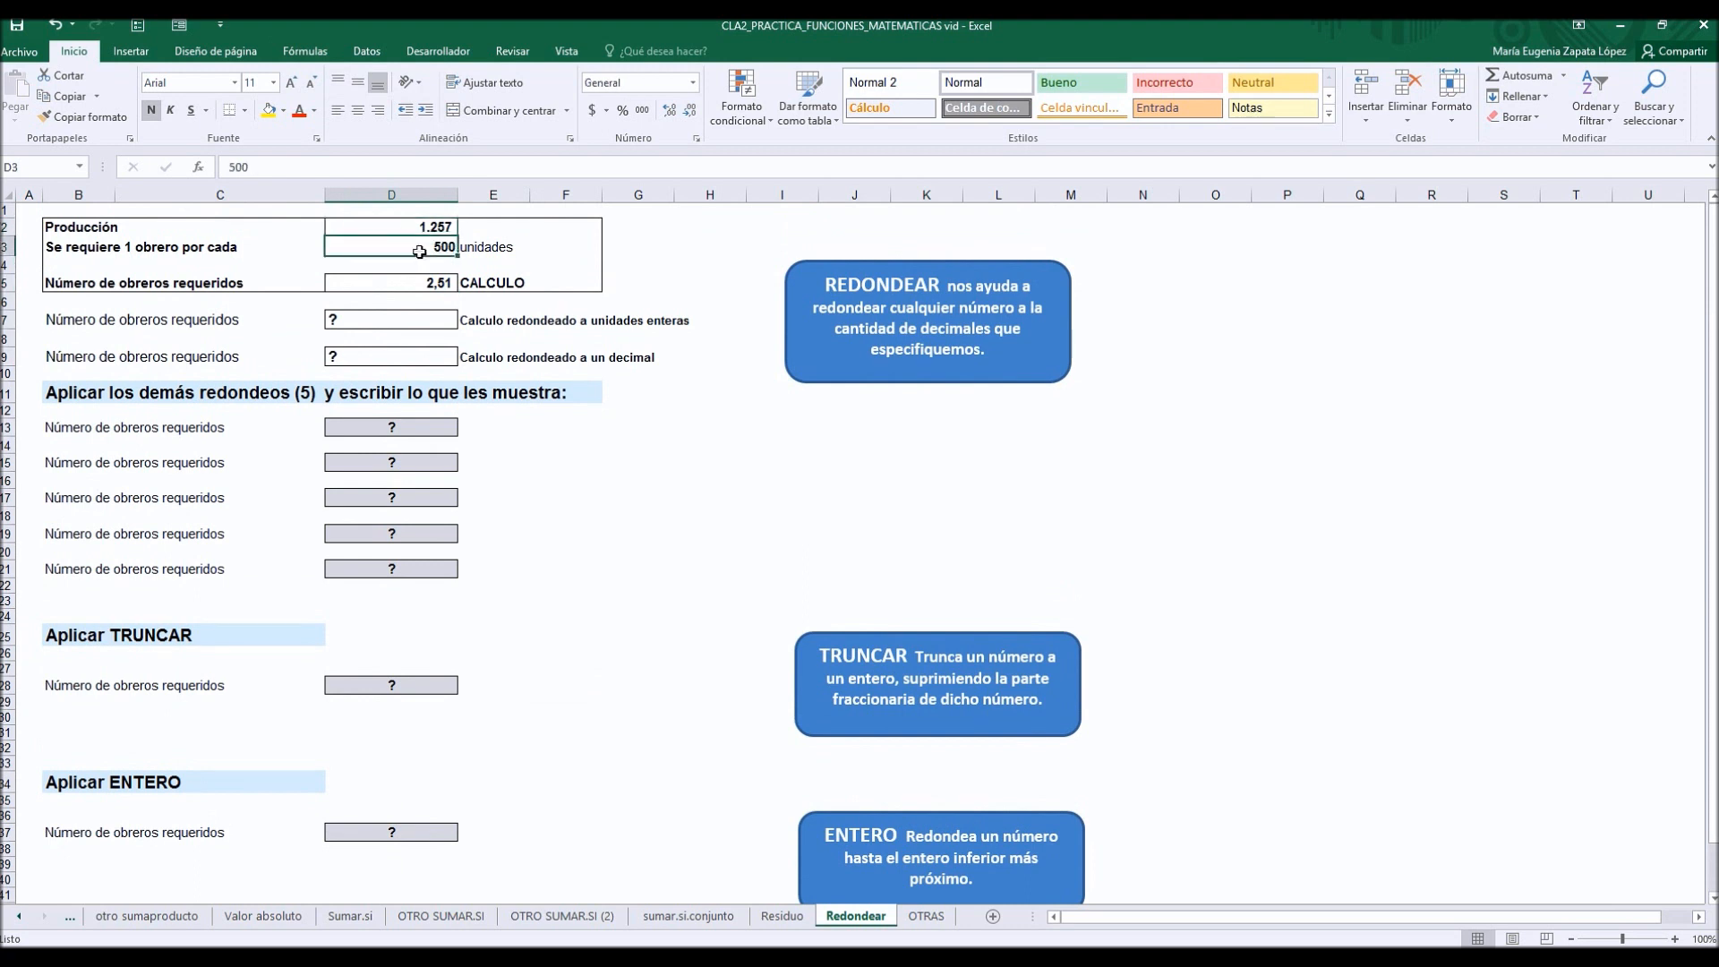
{"action": "left_click", "coordinate": [439, 285]}
{"action": "left_click", "coordinate": [426, 231]}
{"action": "left_click", "coordinate": [417, 251]}
{"action": "left_click", "coordinate": [438, 285]}
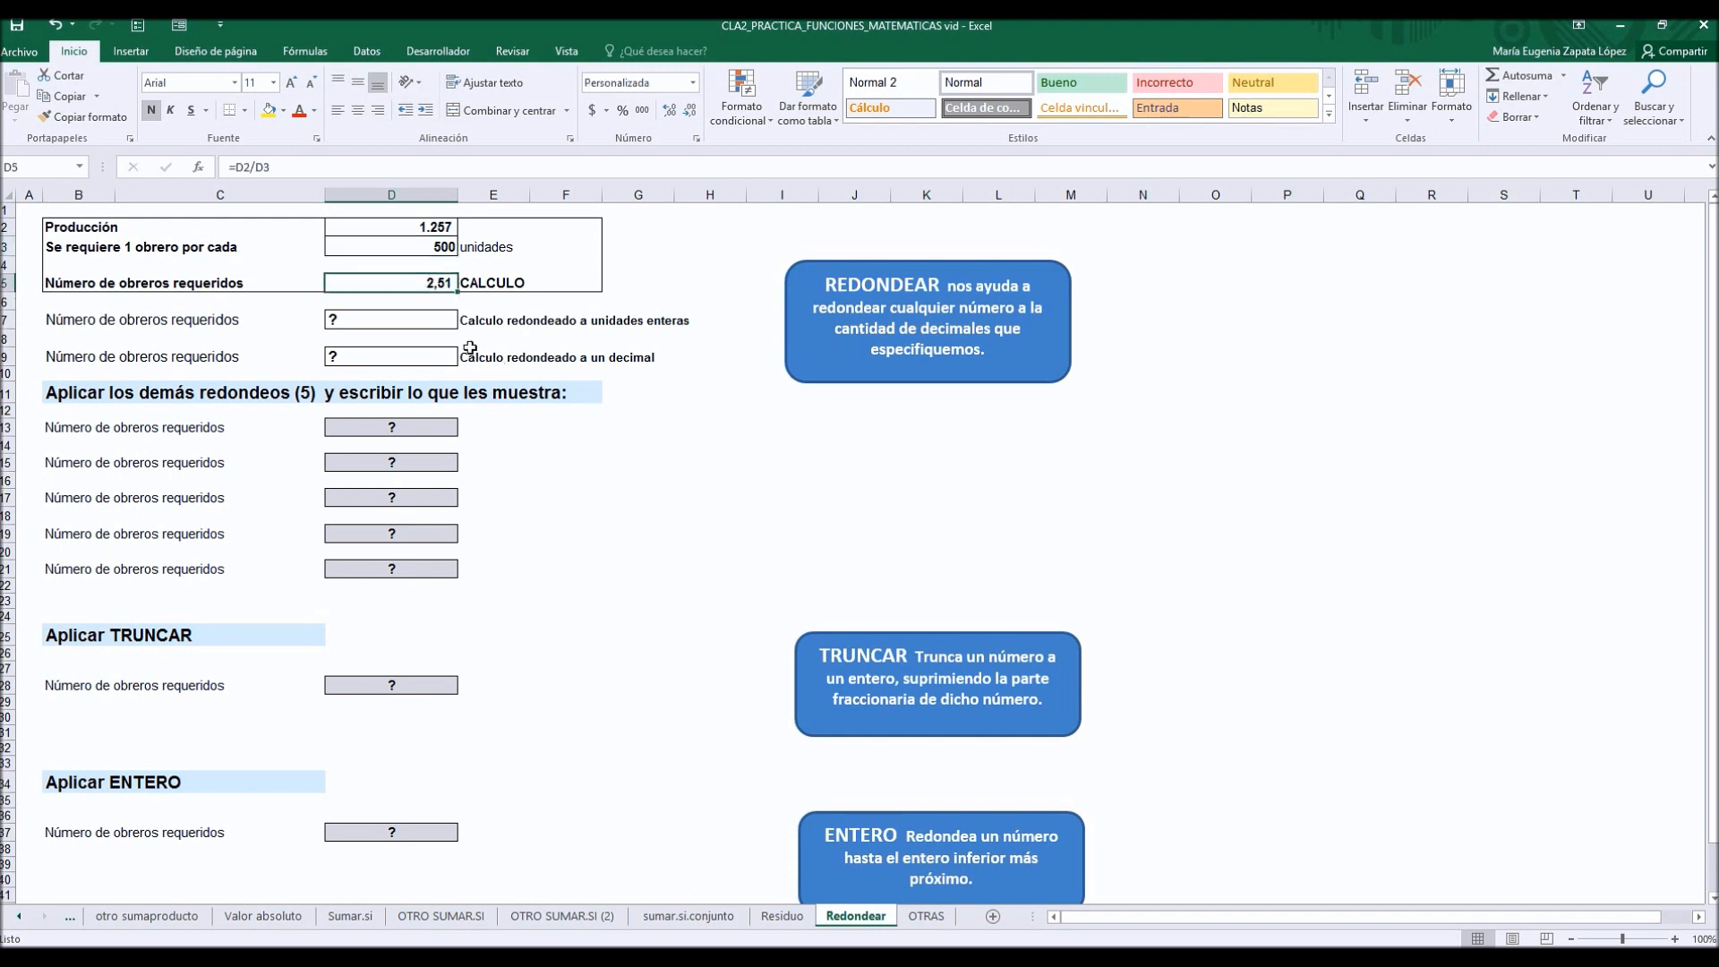
Step: Enter a REDONDEAR formula in cell D7 with D5 as the number and 0 decimals
{"action": "left_click", "coordinate": [417, 319]}
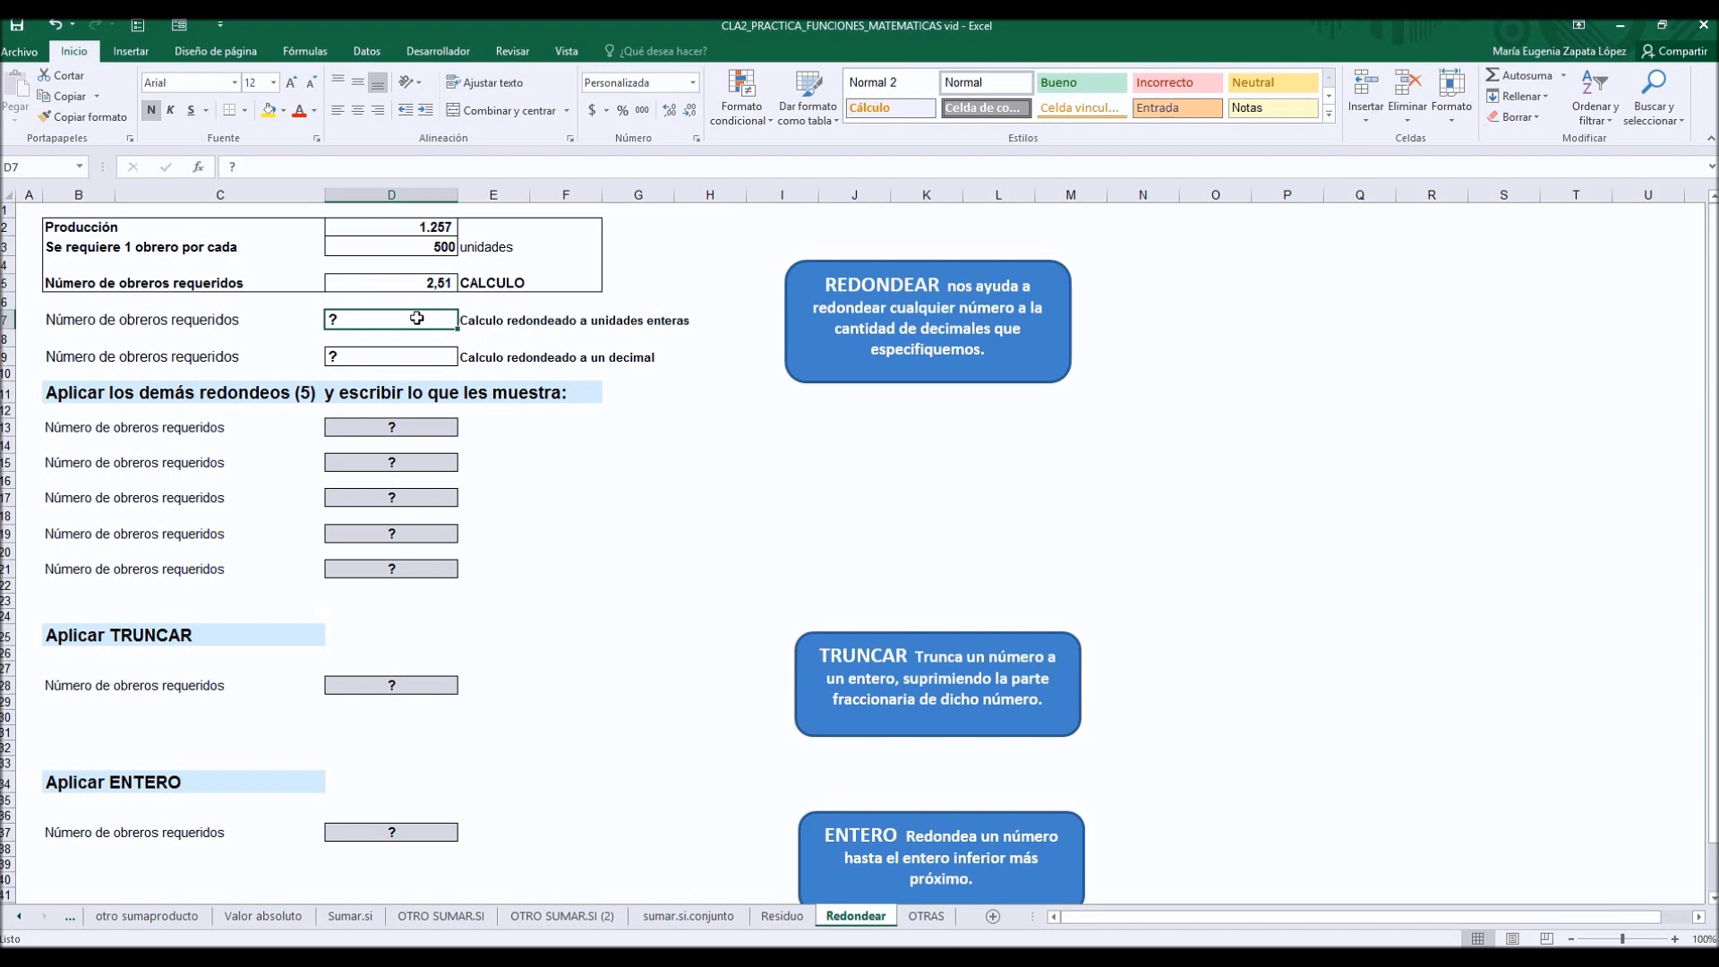
{"action": "type", "text": "="}
{"action": "type", "text": "redo"}
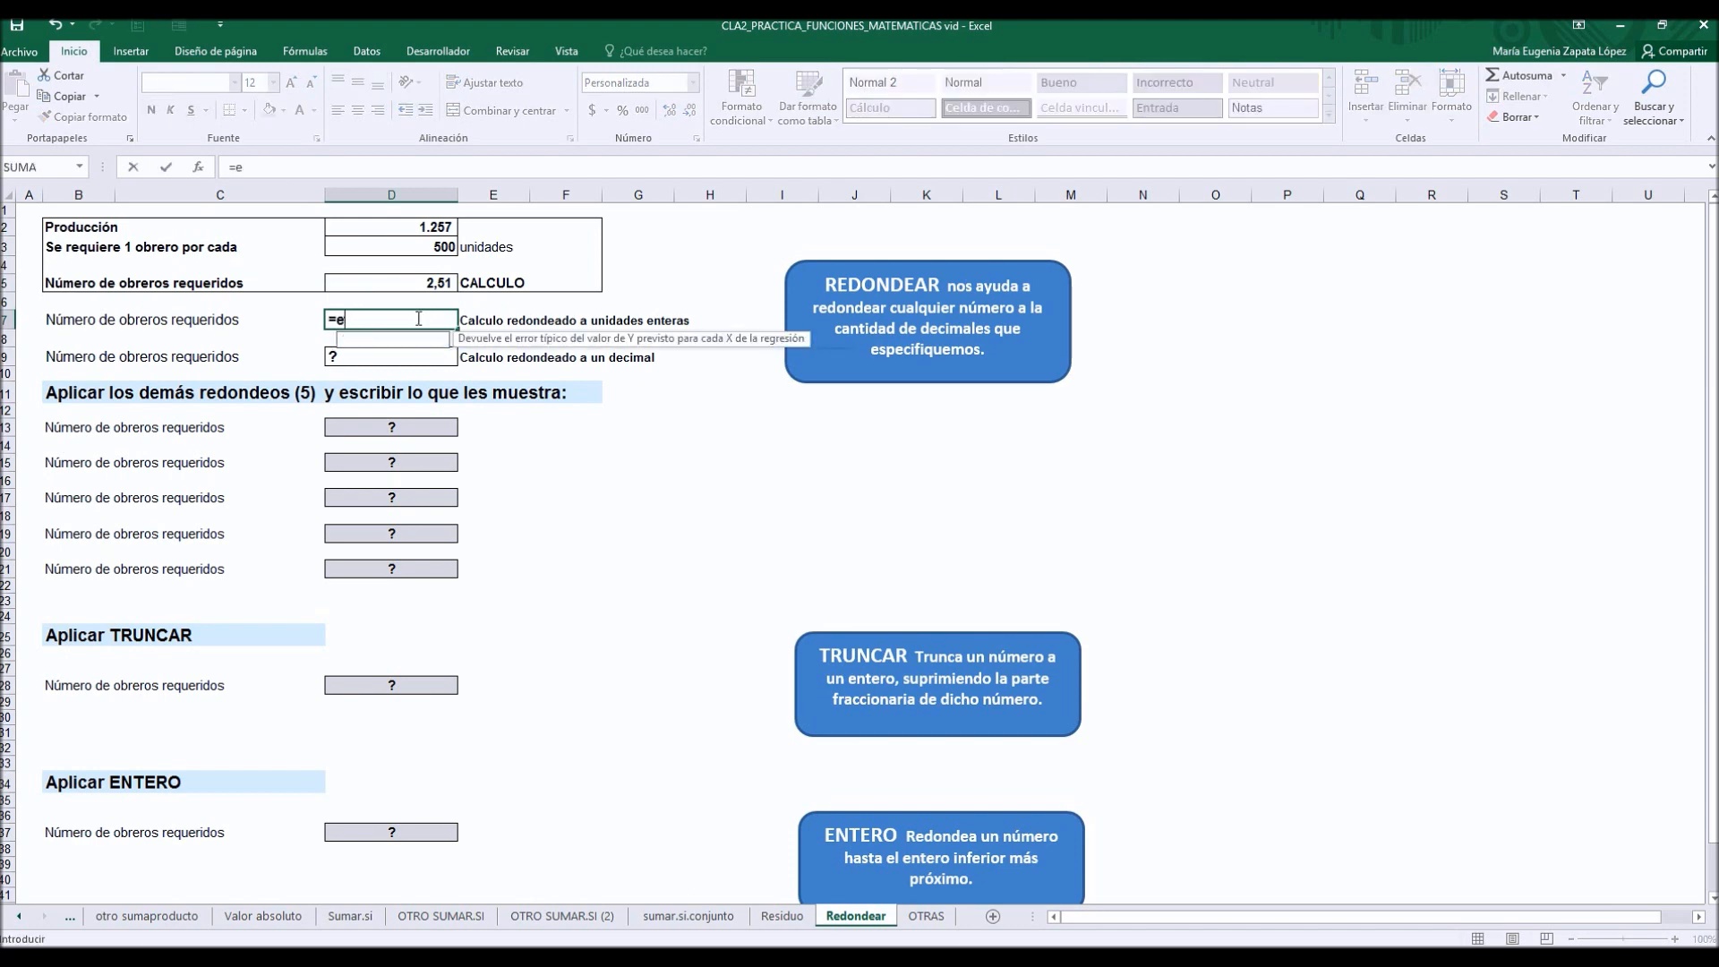
{"action": "type", "text": "n"}
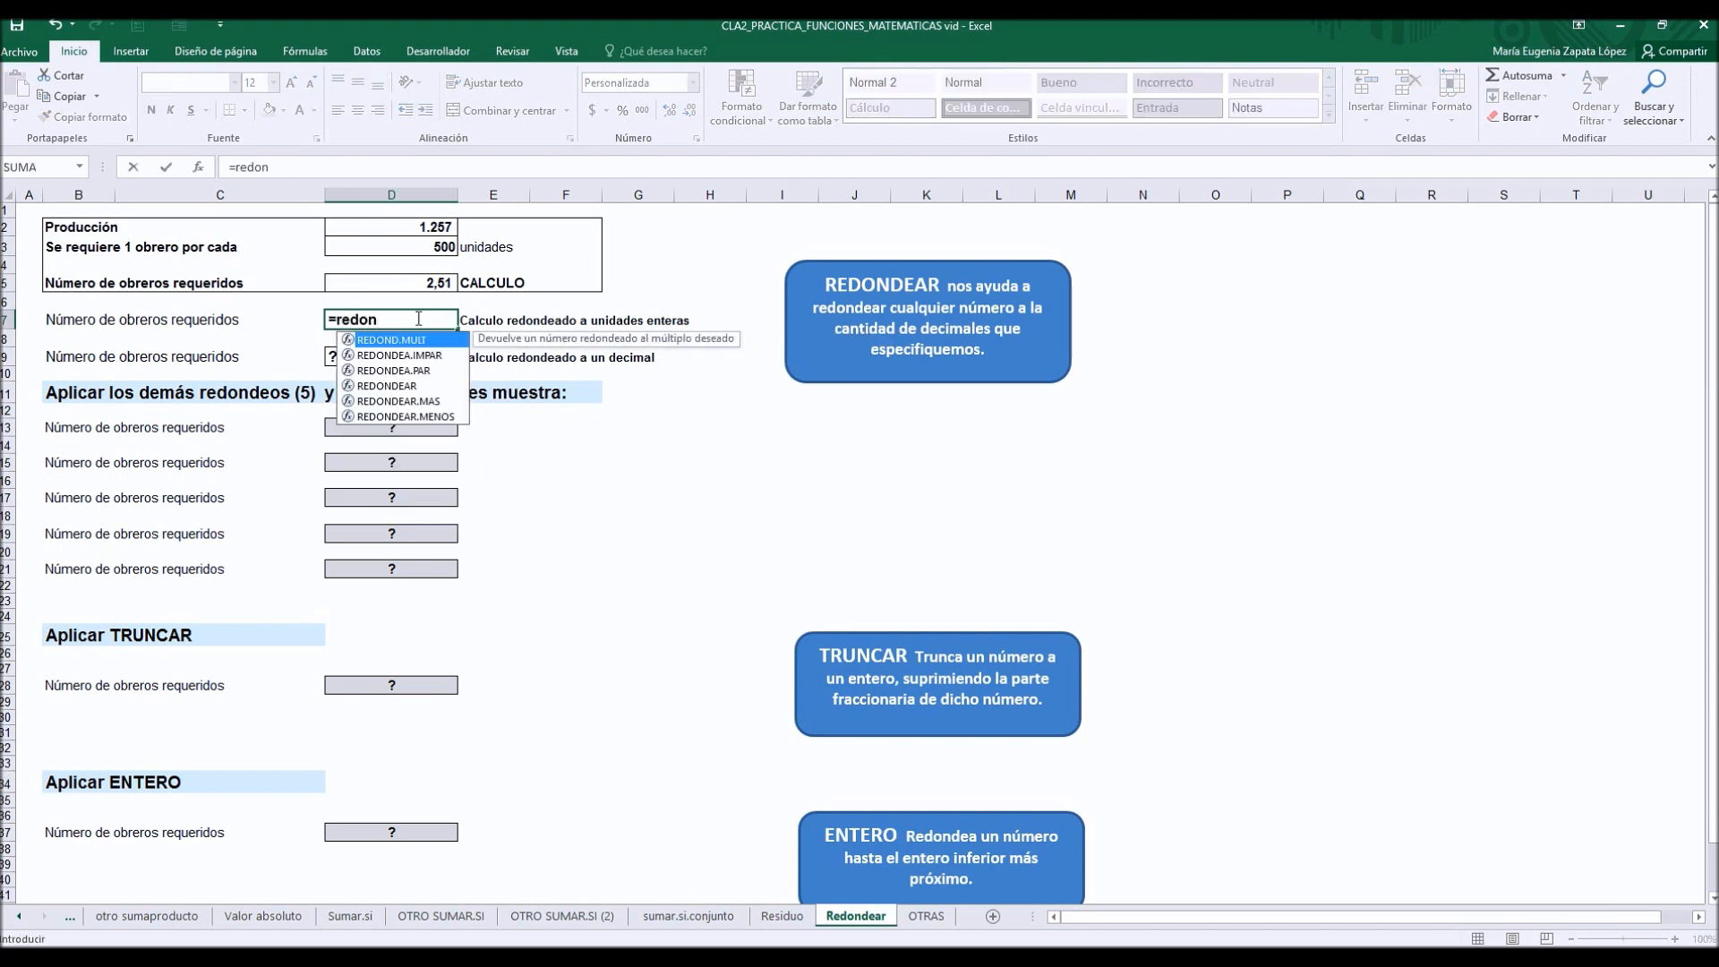
{"action": "double_click", "coordinate": [408, 386]}
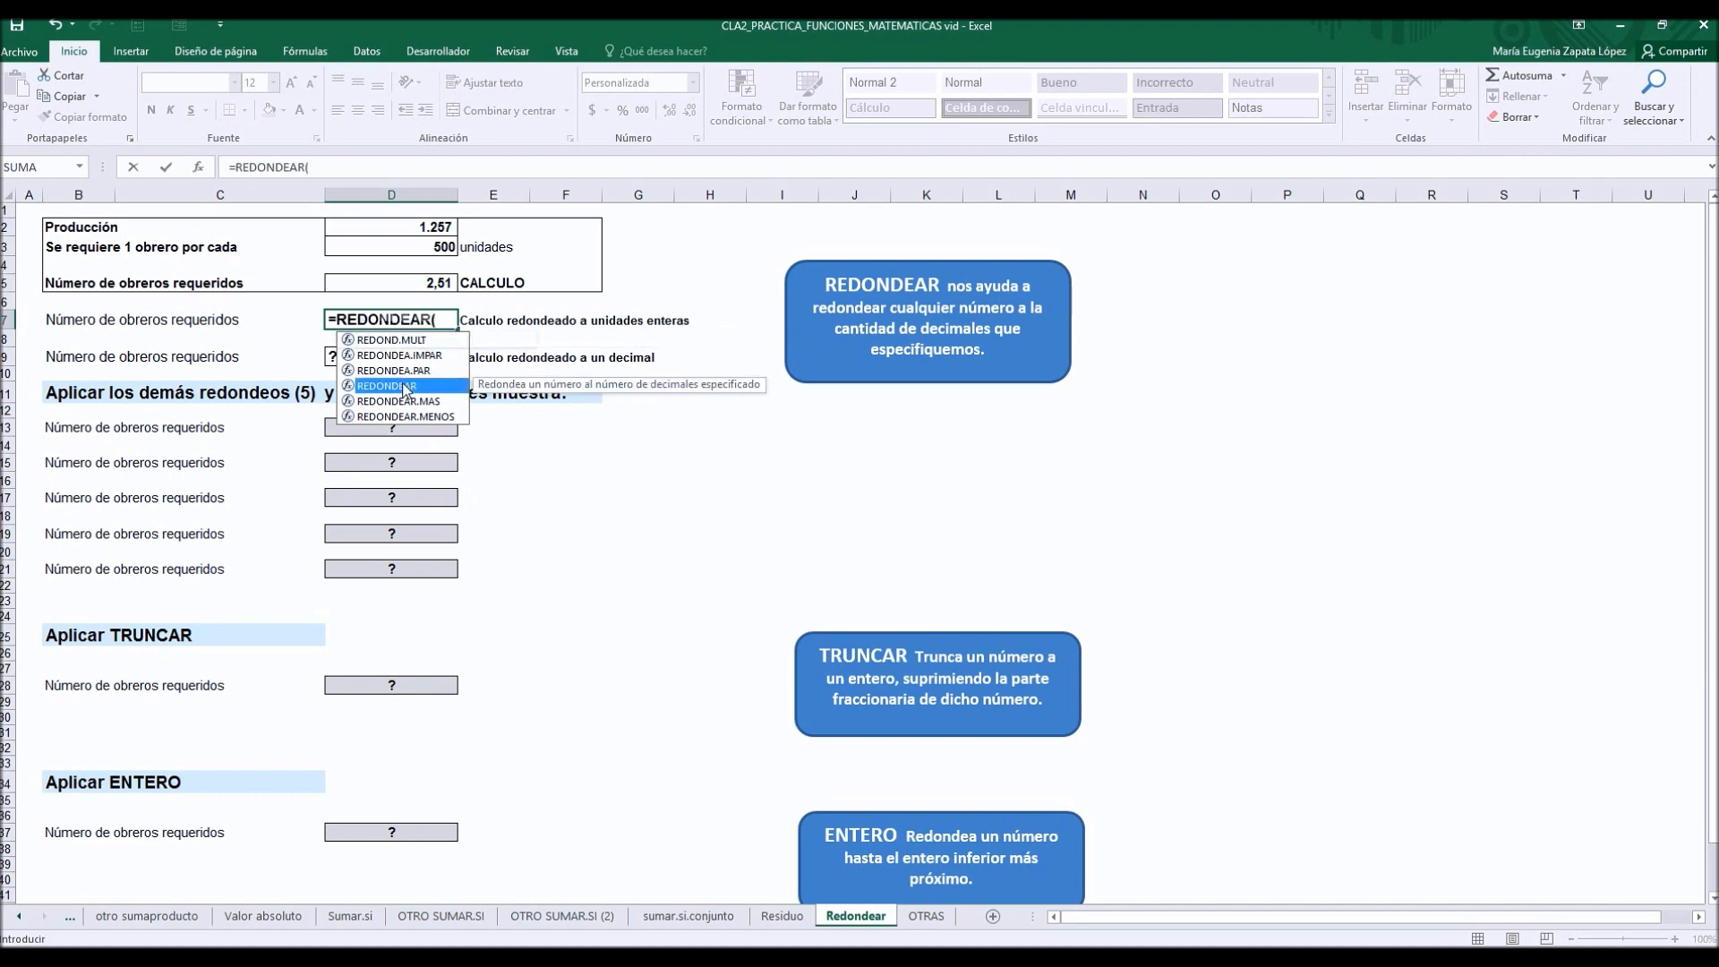
{"action": "left_click", "coordinate": [201, 168]}
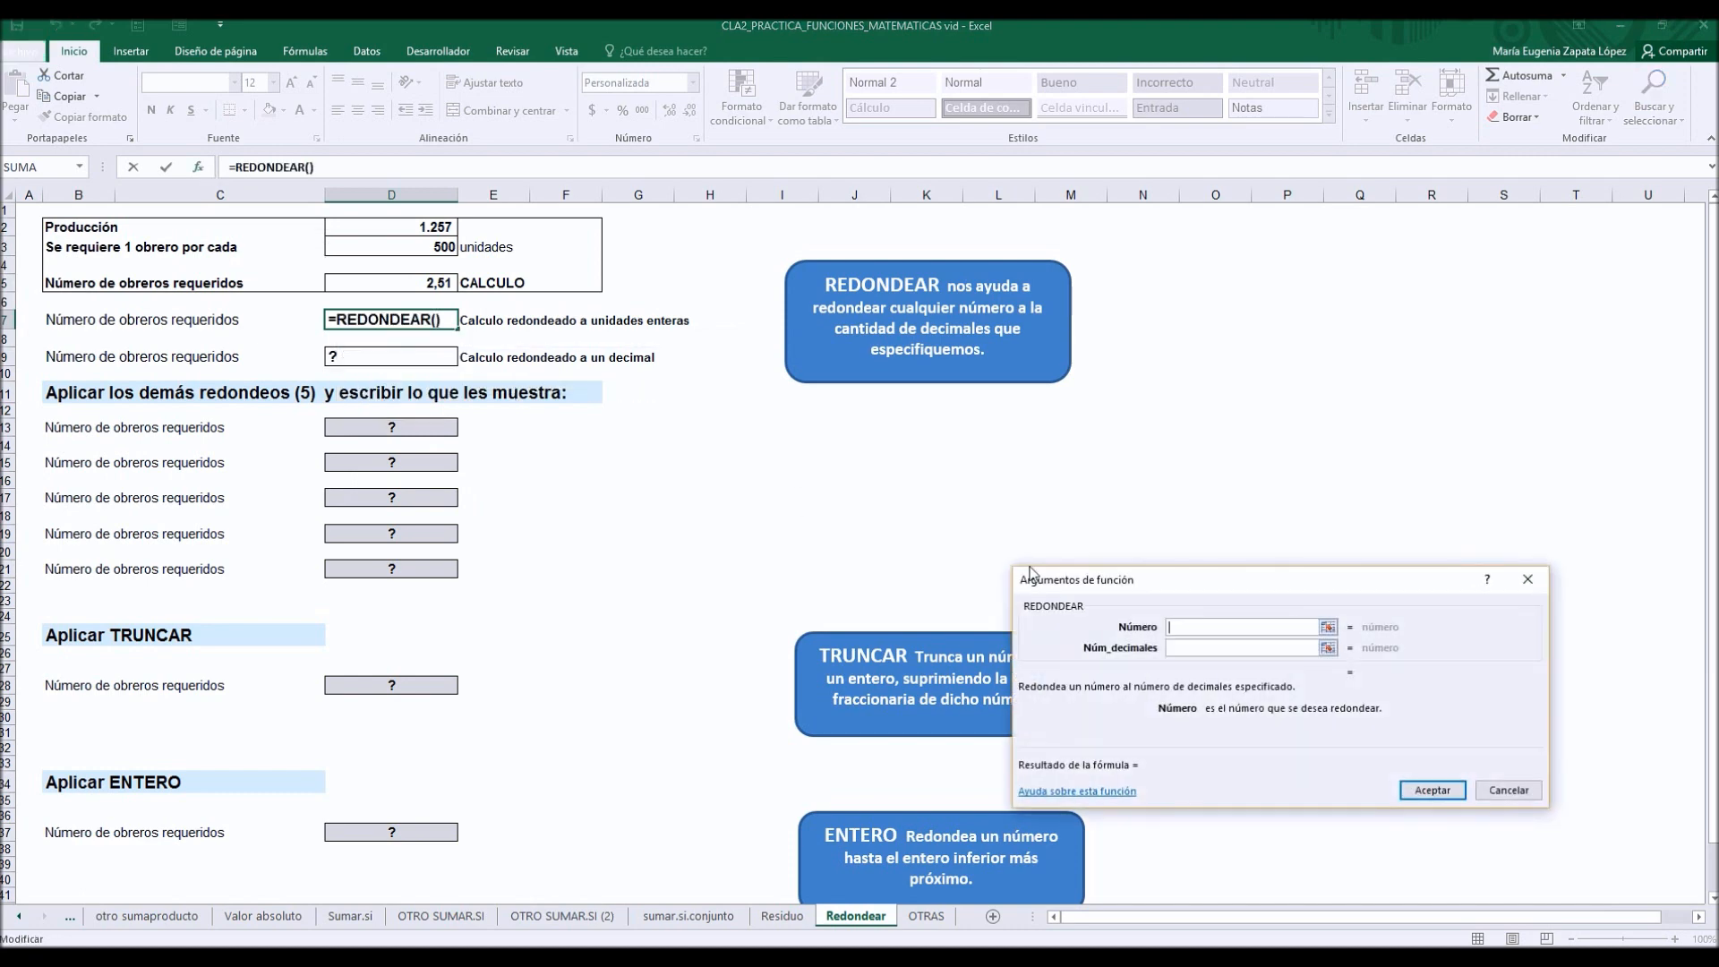
{"action": "left_click", "coordinate": [401, 285]}
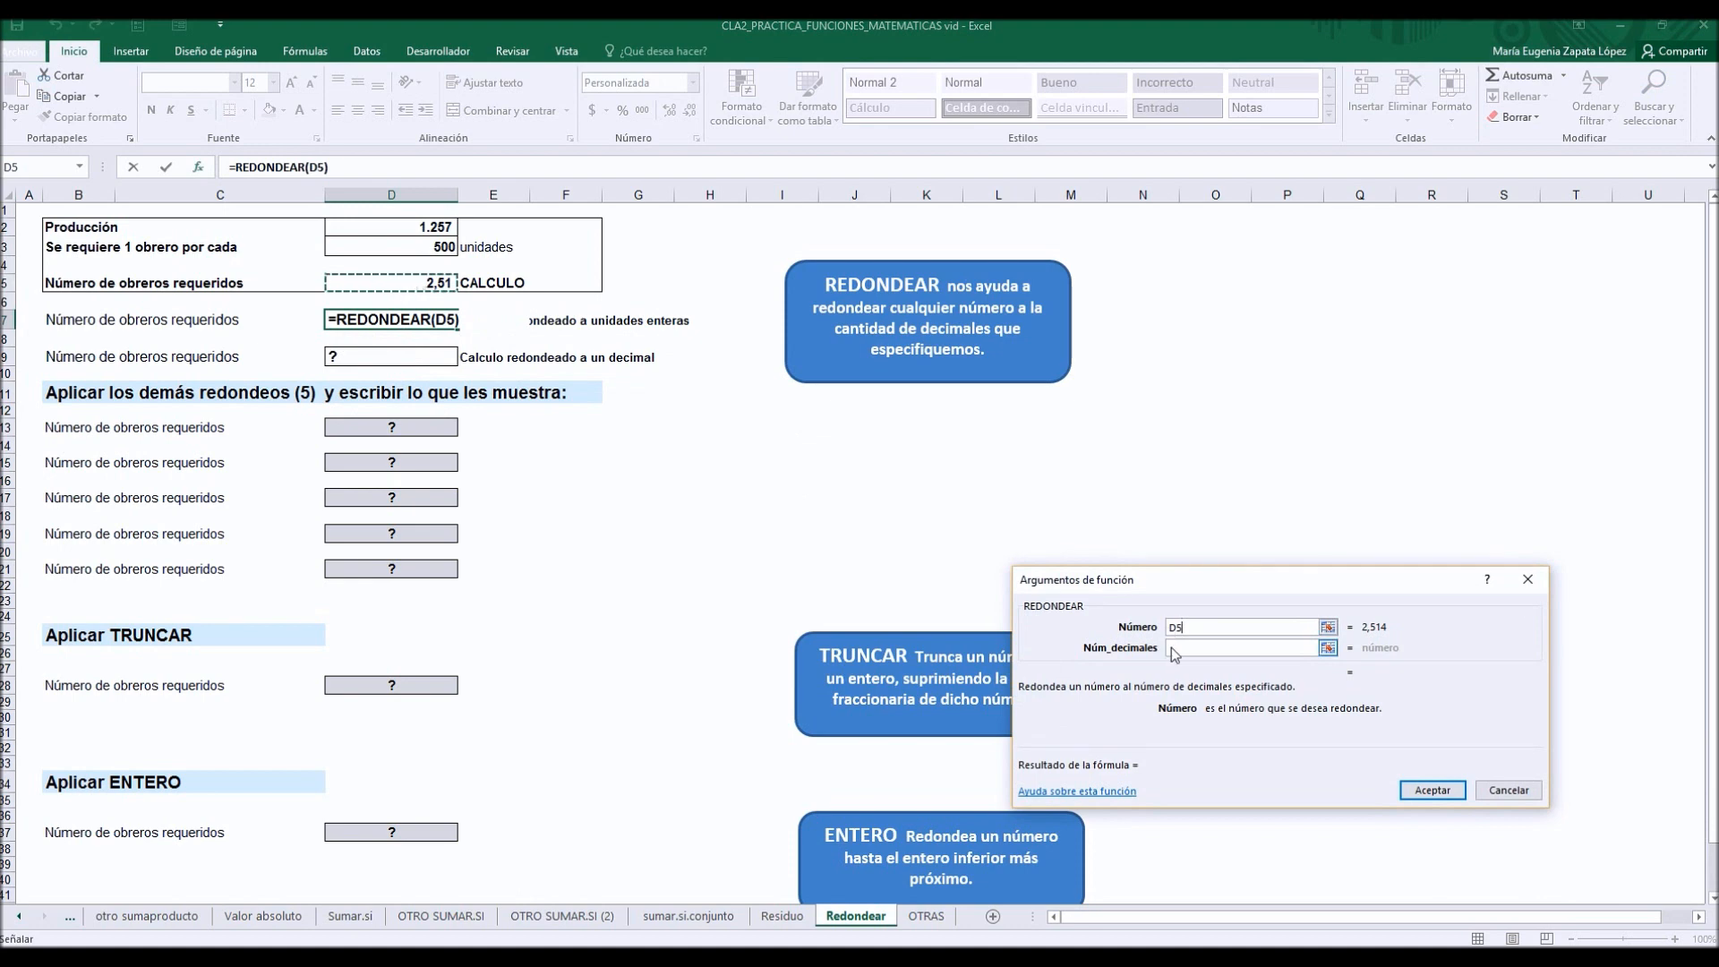
{"action": "left_click", "coordinate": [1182, 648]}
{"action": "type", "text": "0"}
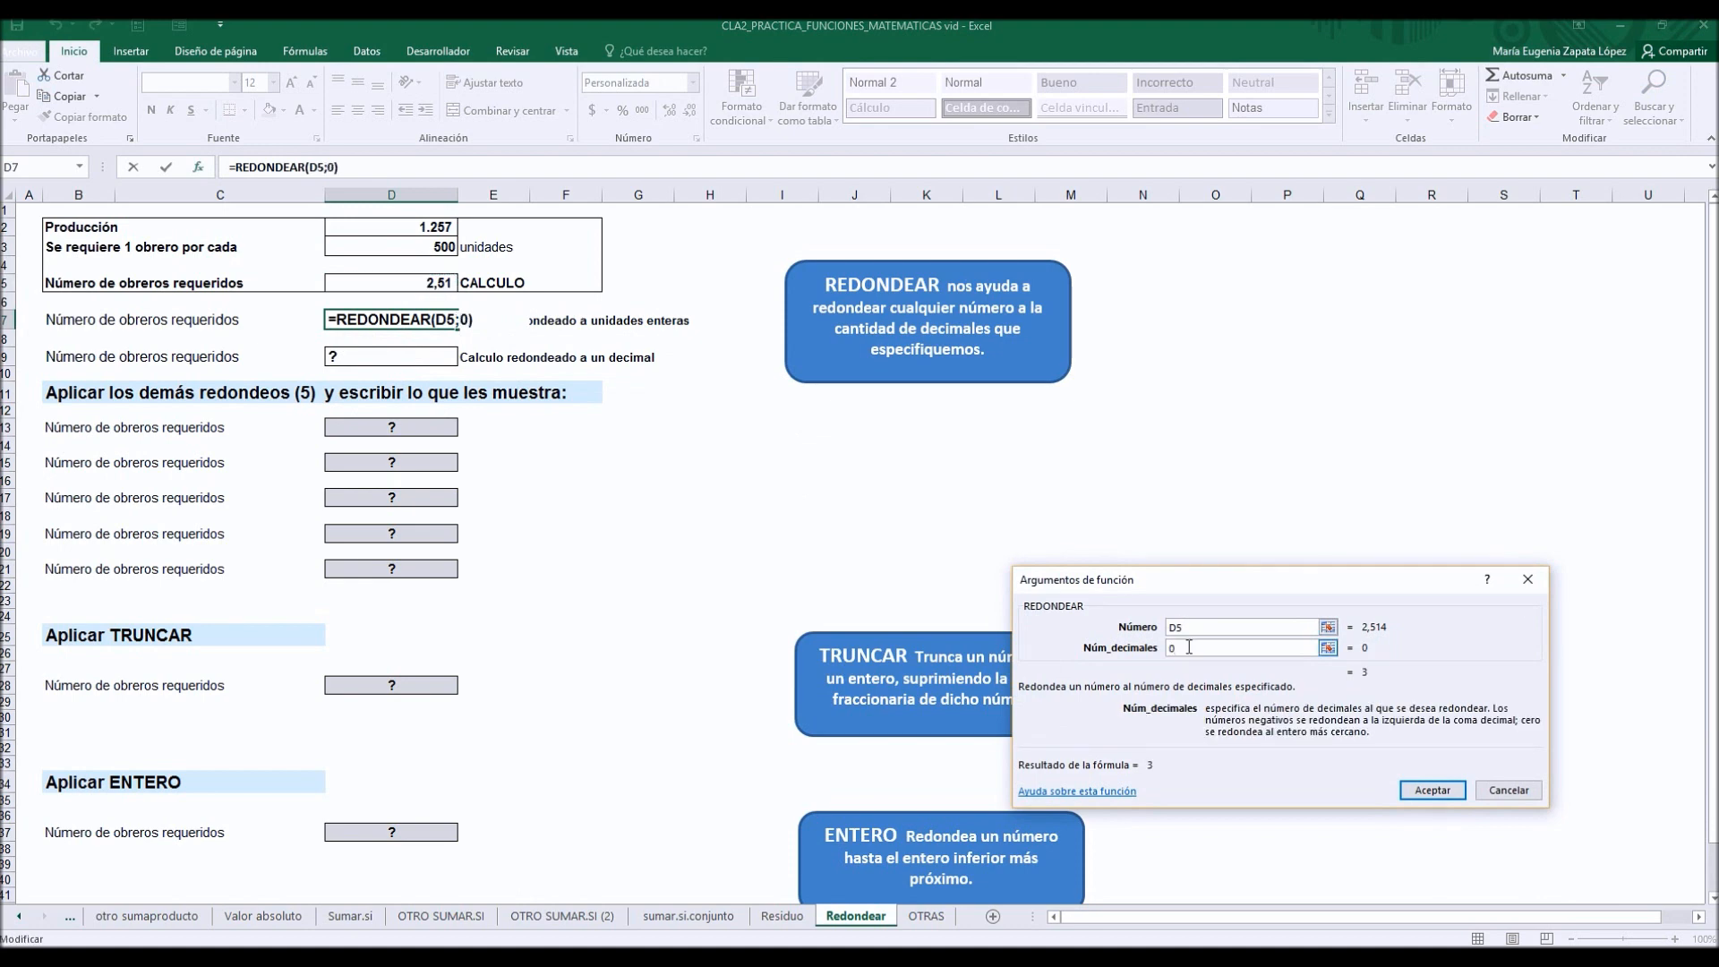
{"action": "left_click", "coordinate": [1433, 790]}
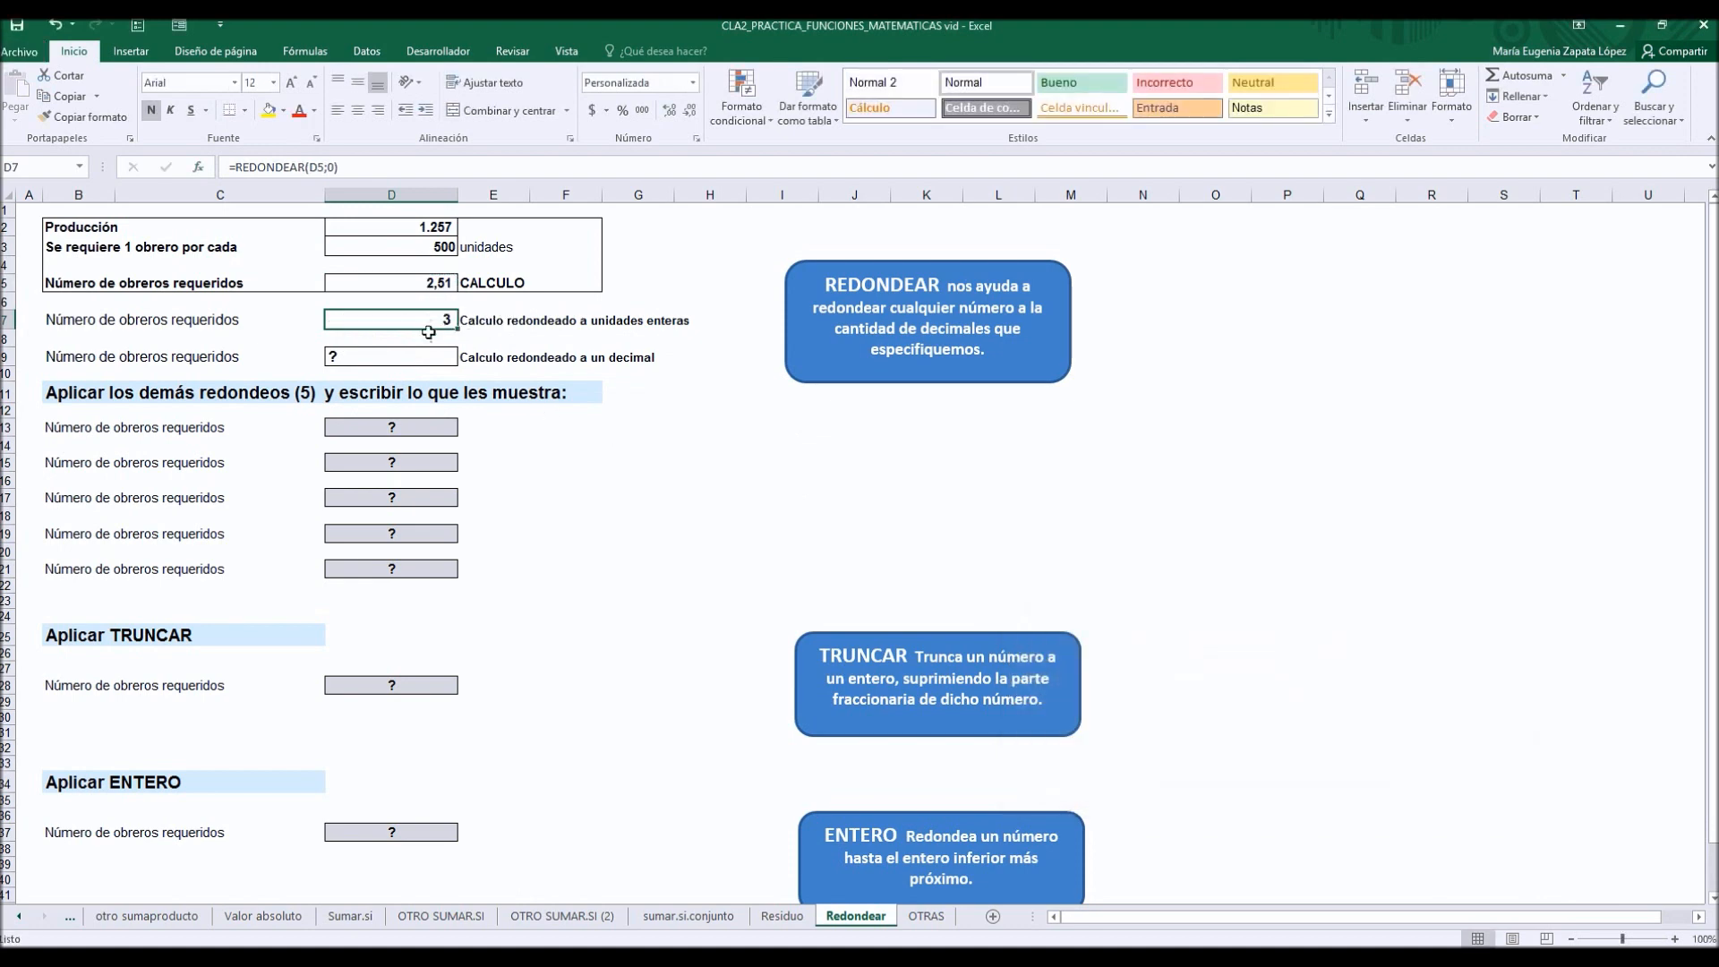
Step: Enter a REDONDEAR formula in cell D9 with D5 as the number and 1 decimal
{"action": "left_click", "coordinate": [426, 364]}
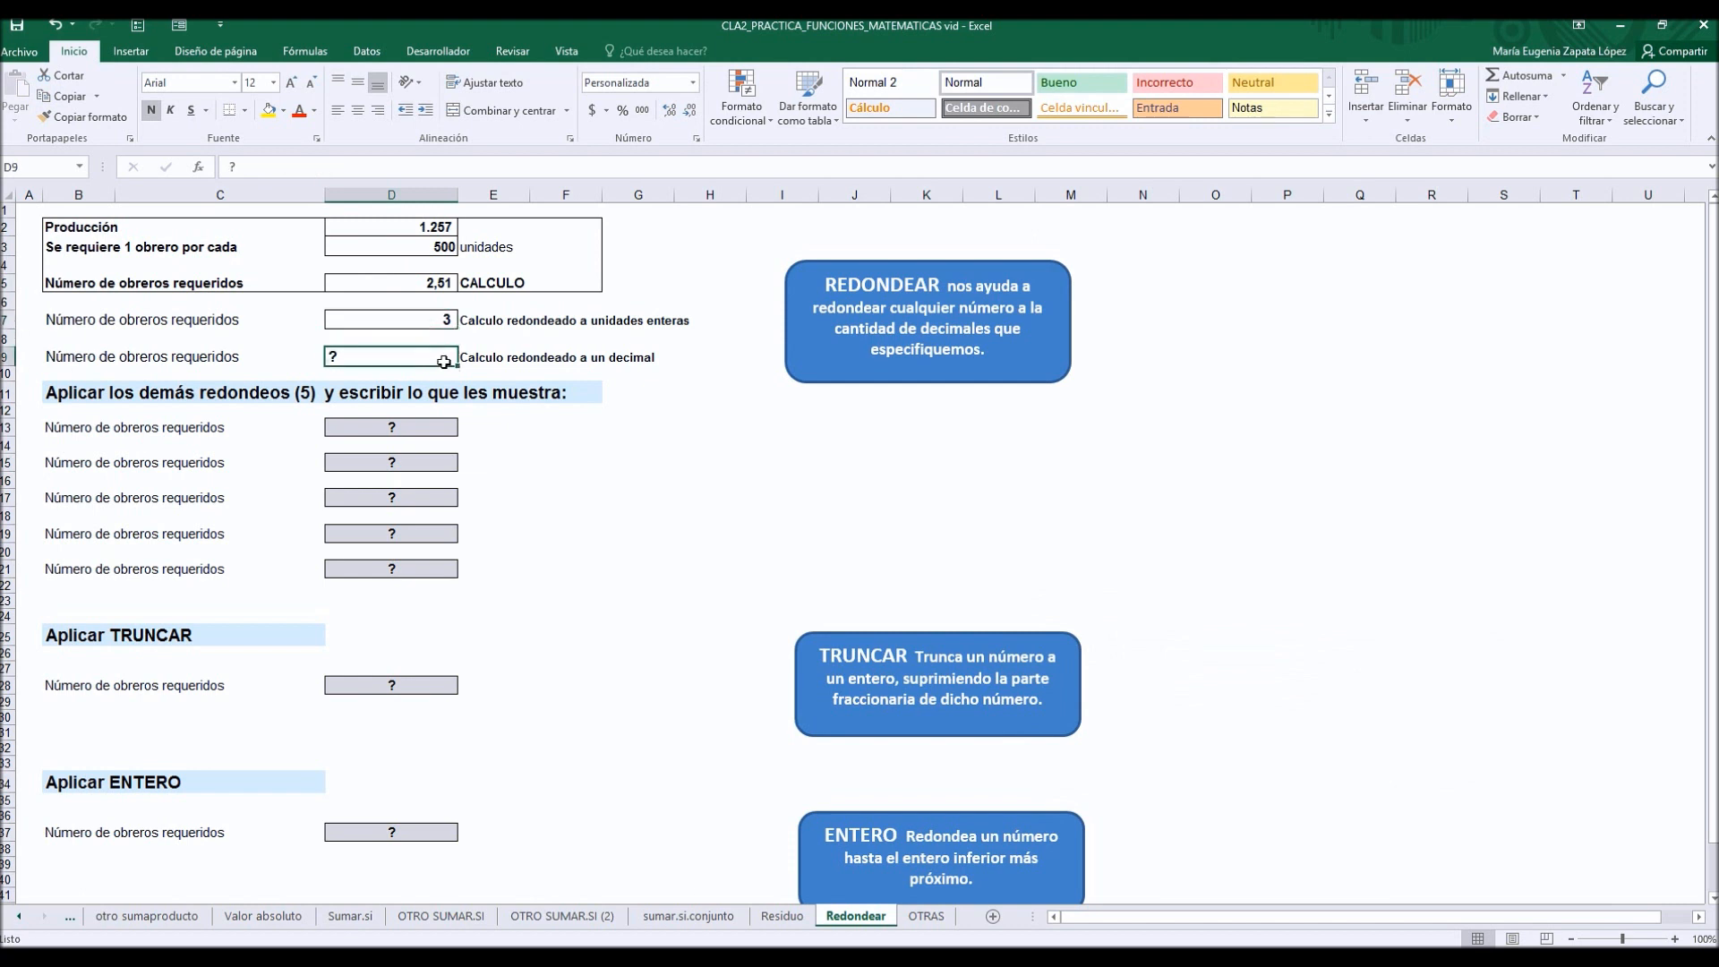
{"action": "type", "text": "=redondea"}
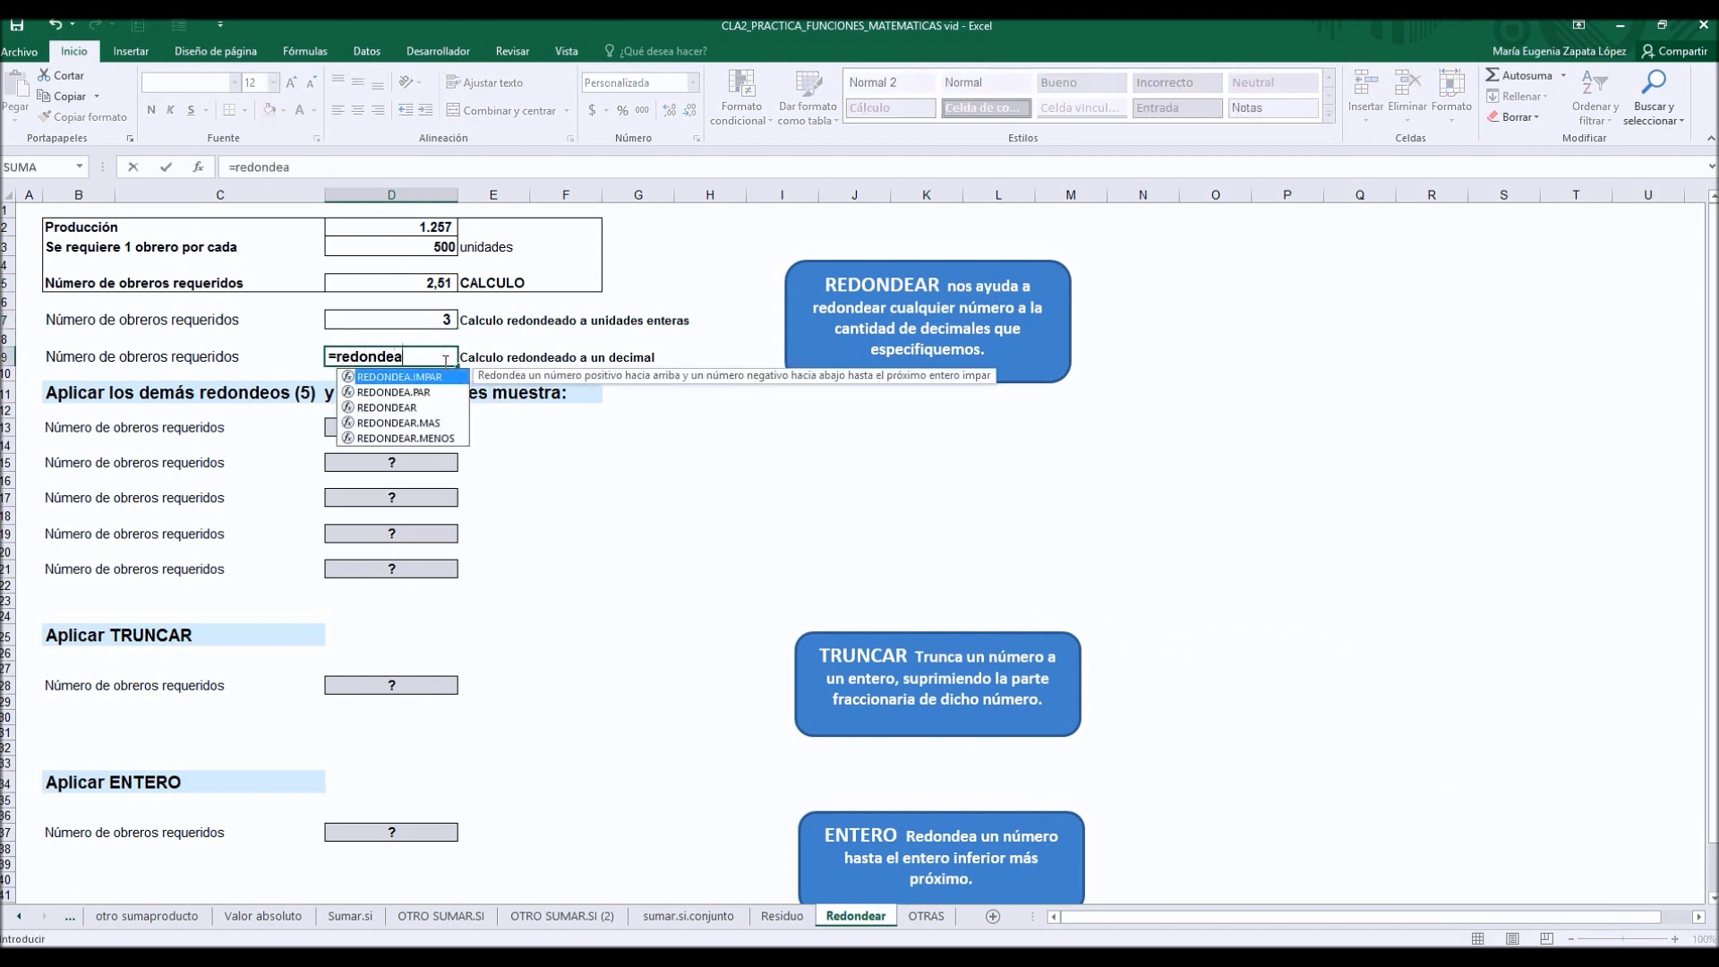
{"action": "double_click", "coordinate": [405, 408]}
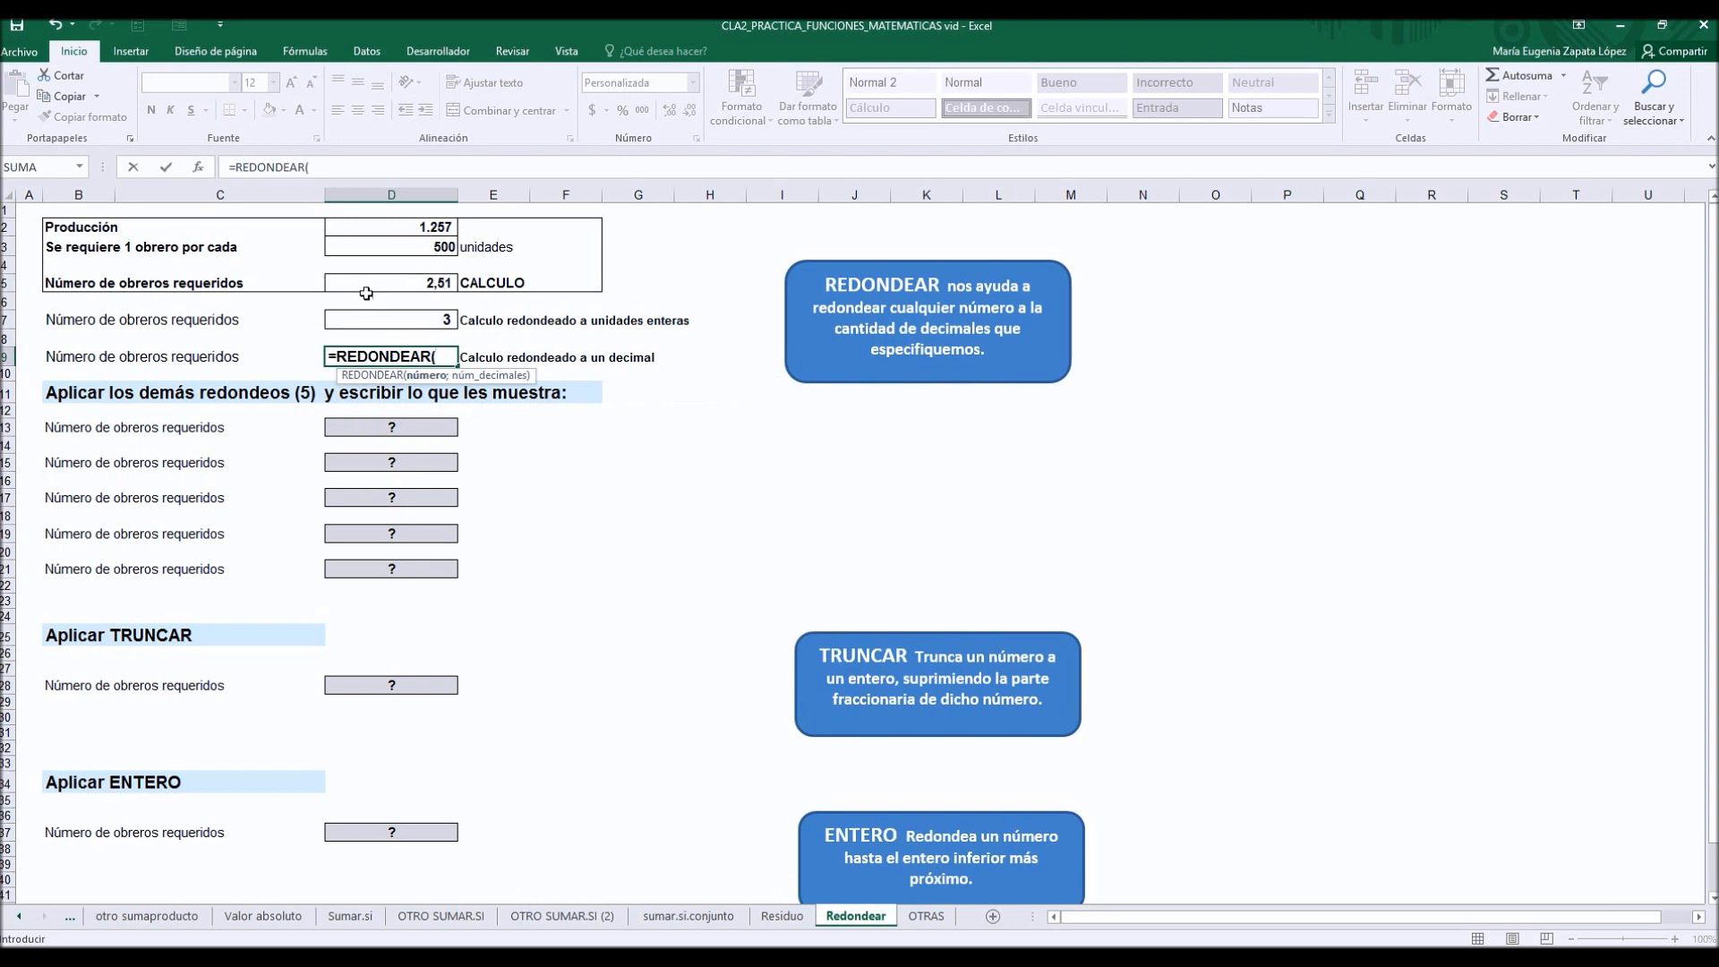
{"action": "left_click", "coordinate": [199, 166]}
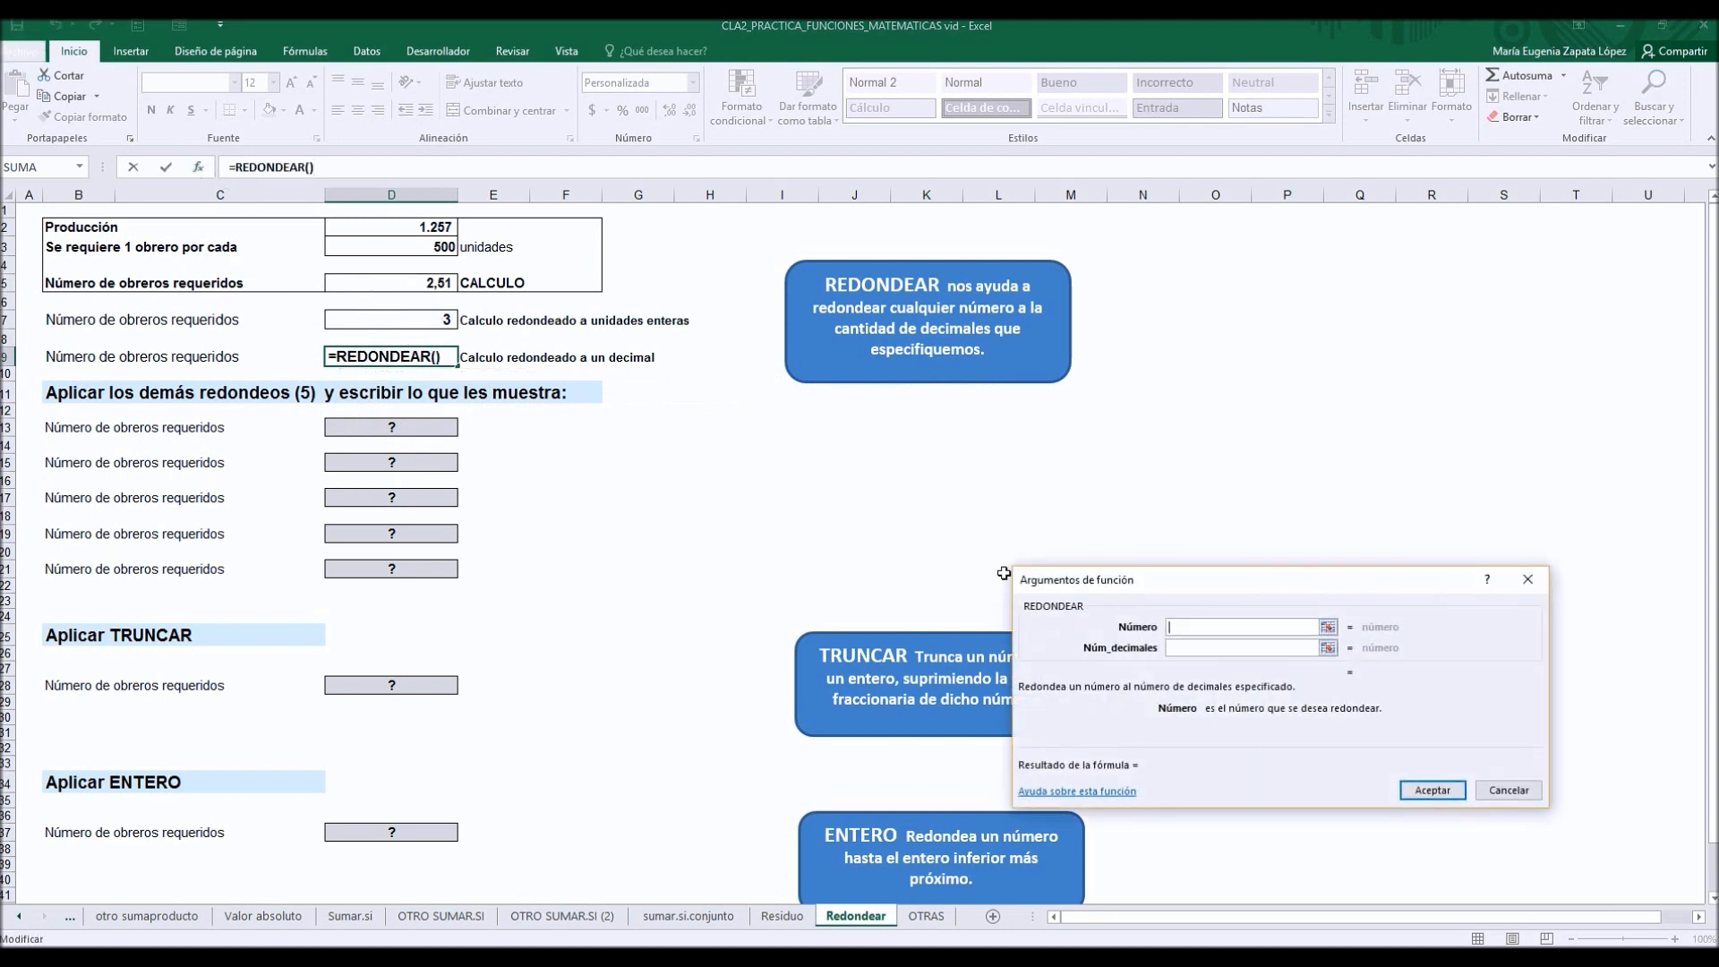
{"action": "left_click_drag", "start_coordinate": [1046, 579], "coordinate": [969, 514]}
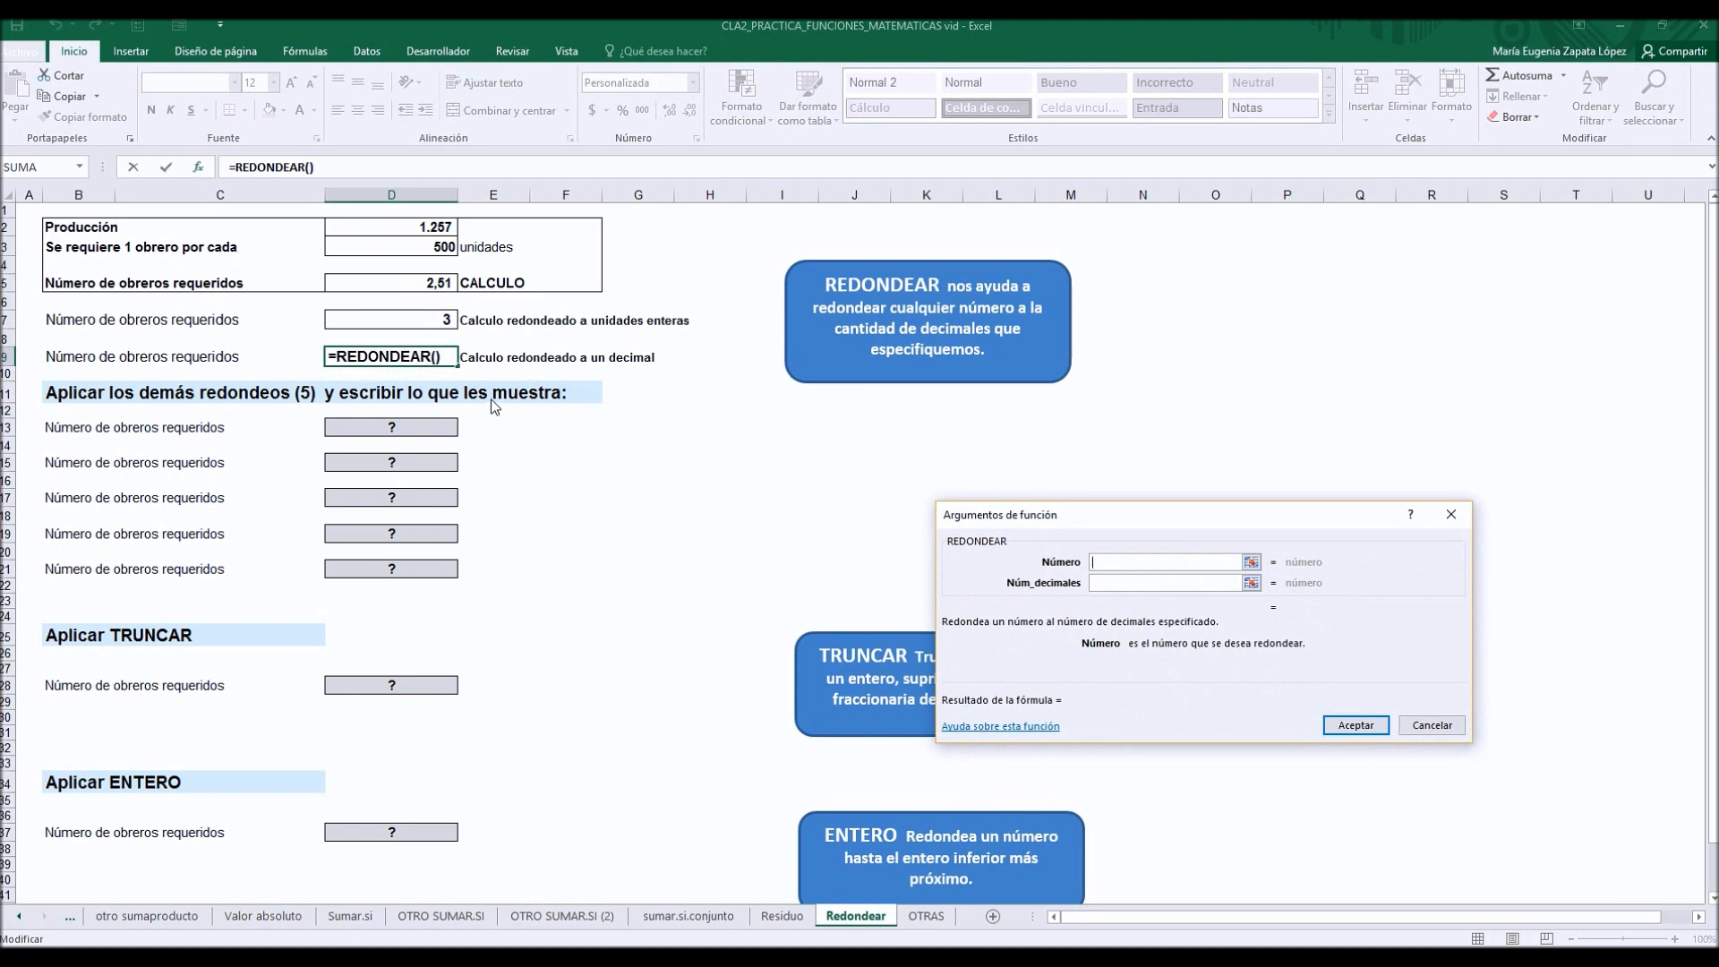
{"action": "left_click", "coordinate": [419, 282]}
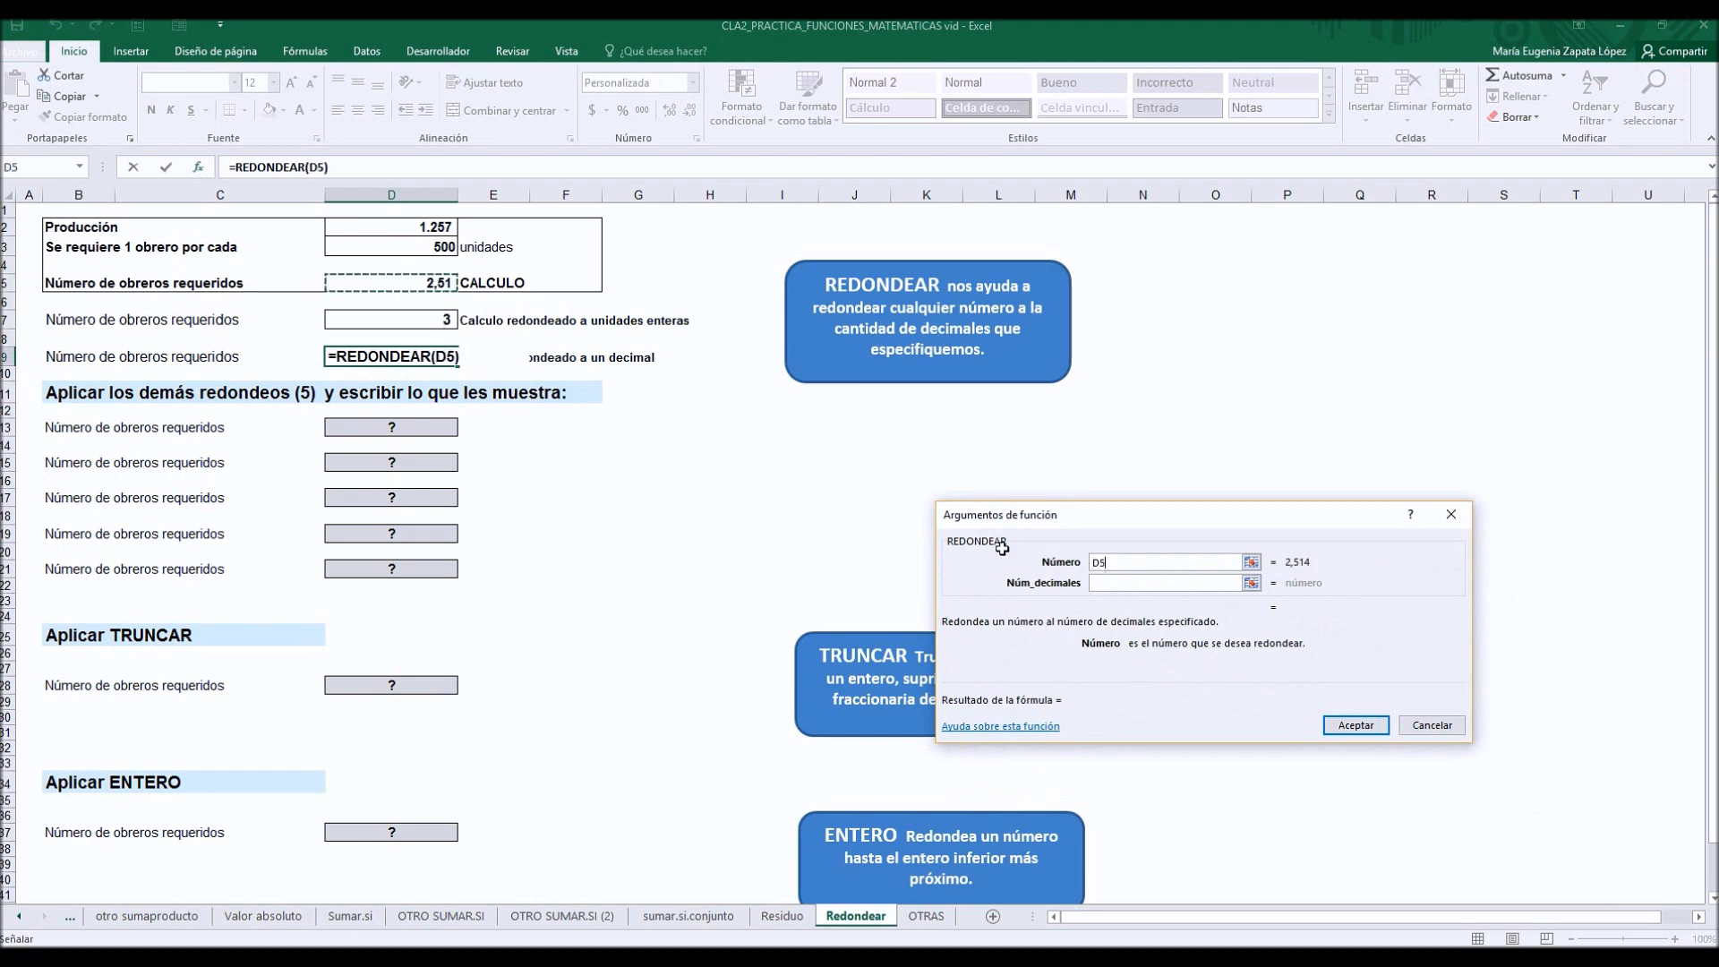
{"action": "left_click", "coordinate": [1115, 584]}
{"action": "type", "text": "1"}
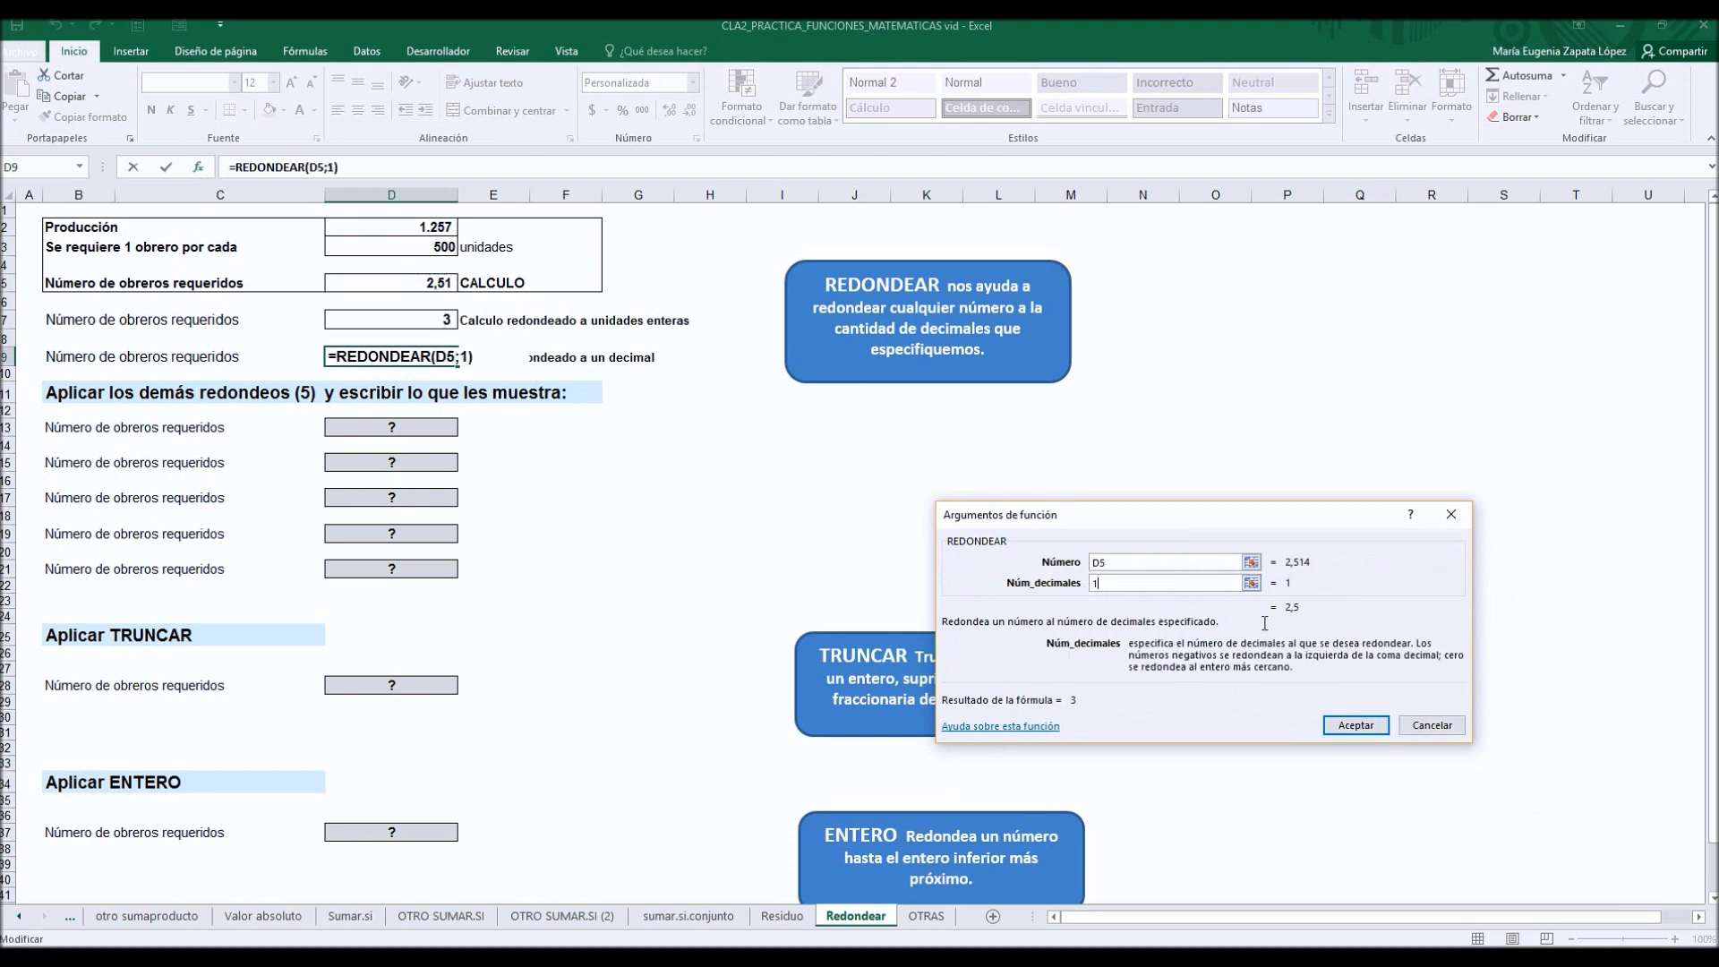
{"action": "left_click", "coordinate": [1355, 726]}
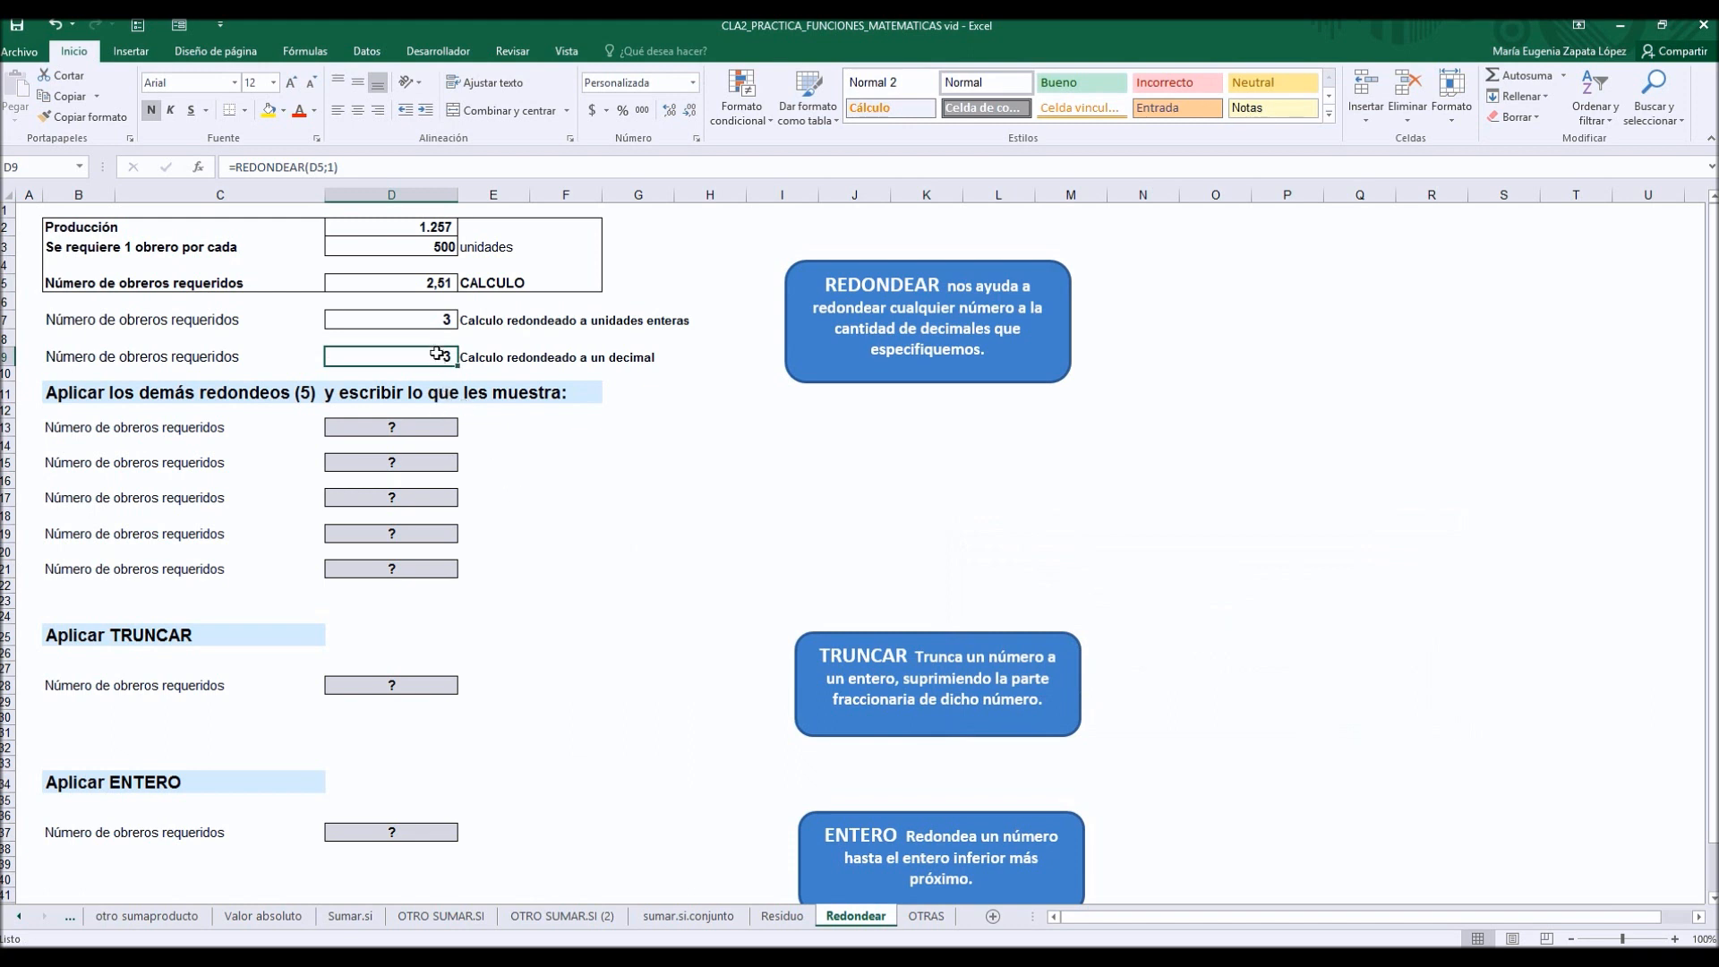
Step: Increase the number format of cell D9 to show three decimal places
{"action": "left_click", "coordinate": [670, 110]}
{"action": "left_click", "coordinate": [669, 110]}
{"action": "left_click", "coordinate": [670, 110]}
Step: Enter a REDONDEA.IMPAR formula in cell D13 with D5 as the number
{"action": "left_click", "coordinate": [397, 429]}
{"action": "left_click", "coordinate": [198, 167]}
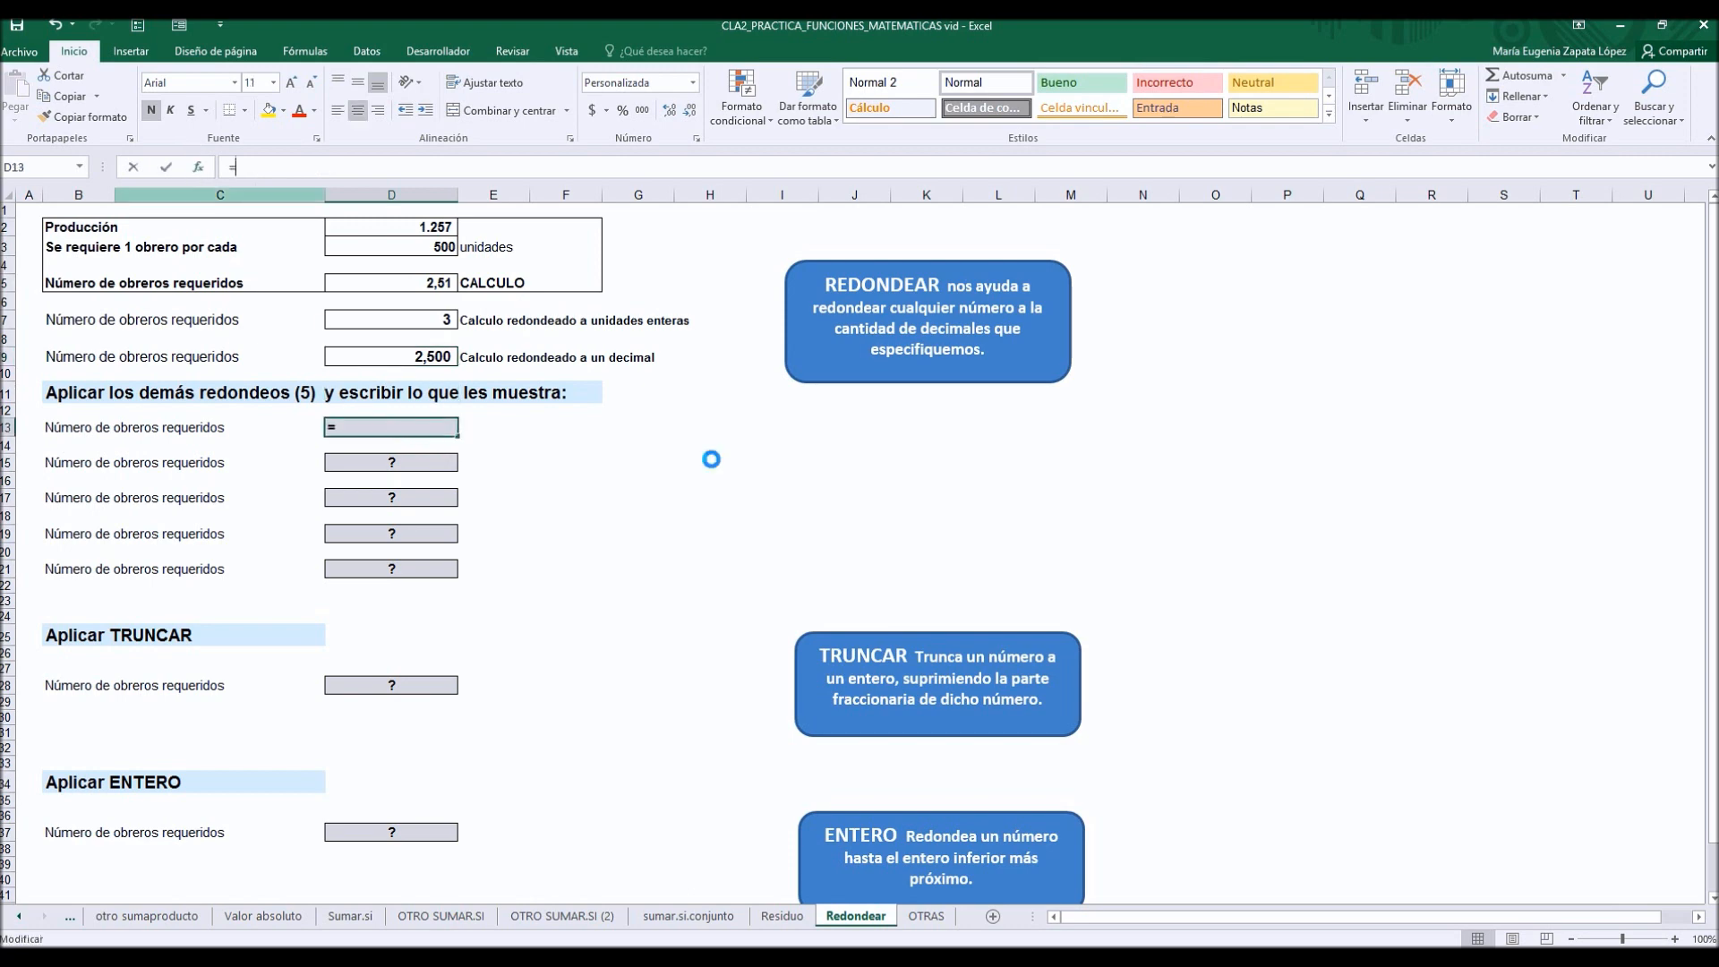
{"action": "left_click", "coordinate": [1382, 469]}
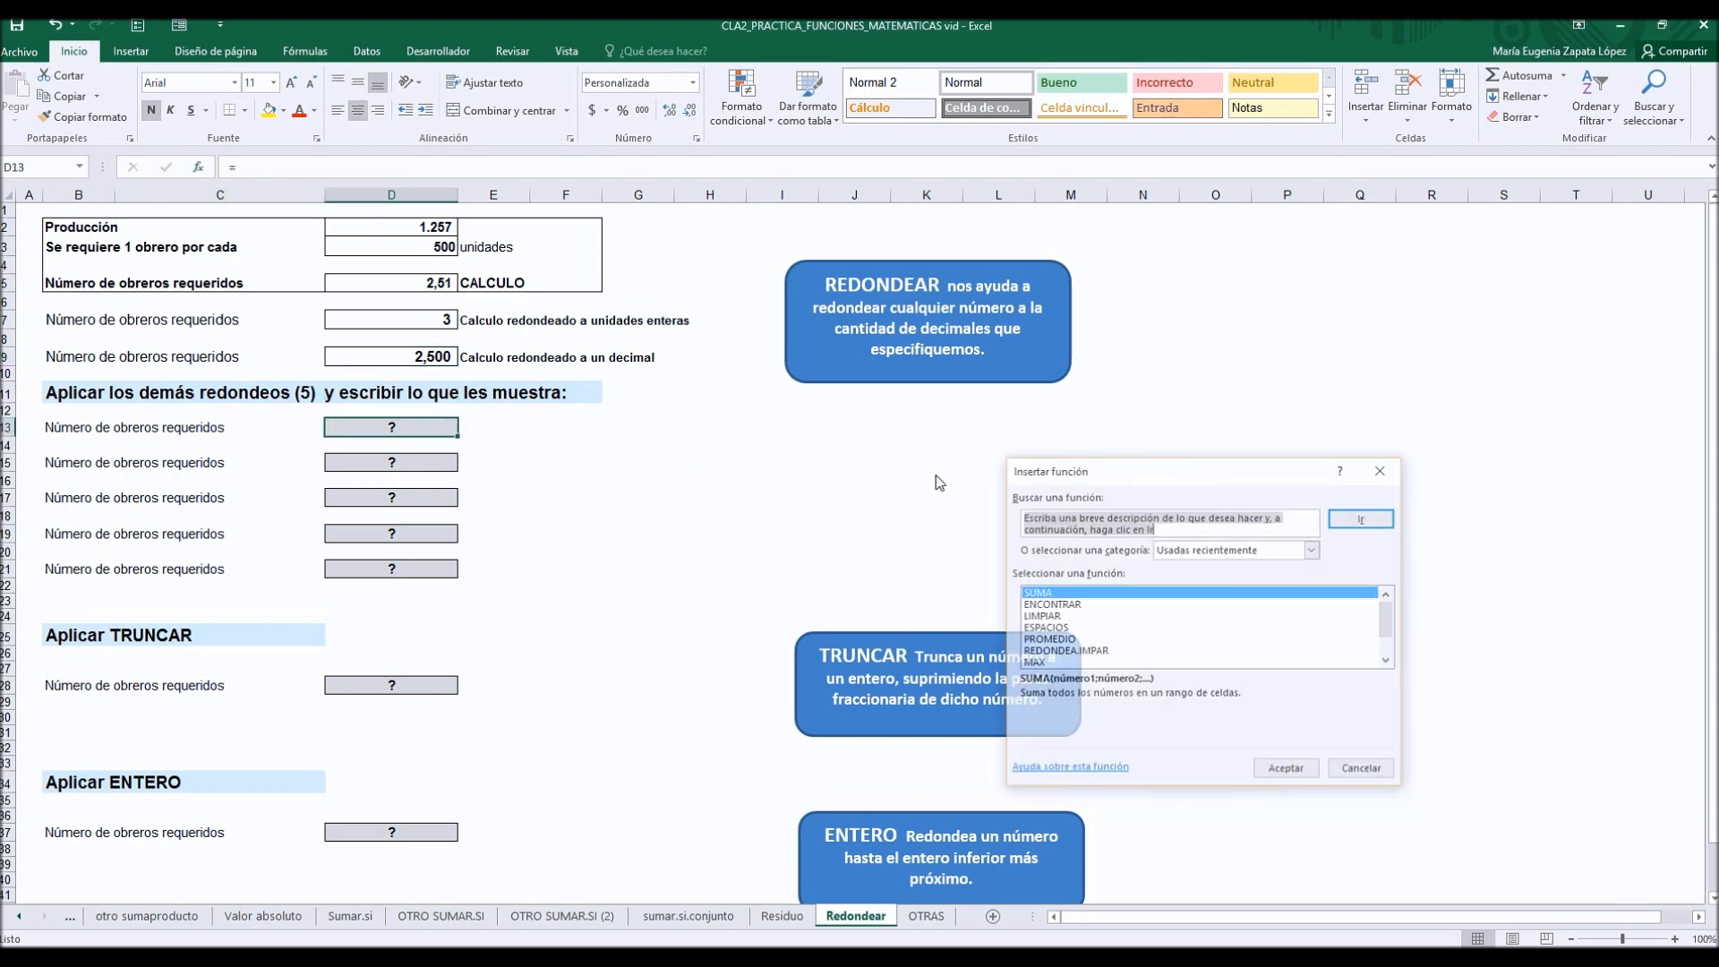
{"action": "type", "text": "=redo"}
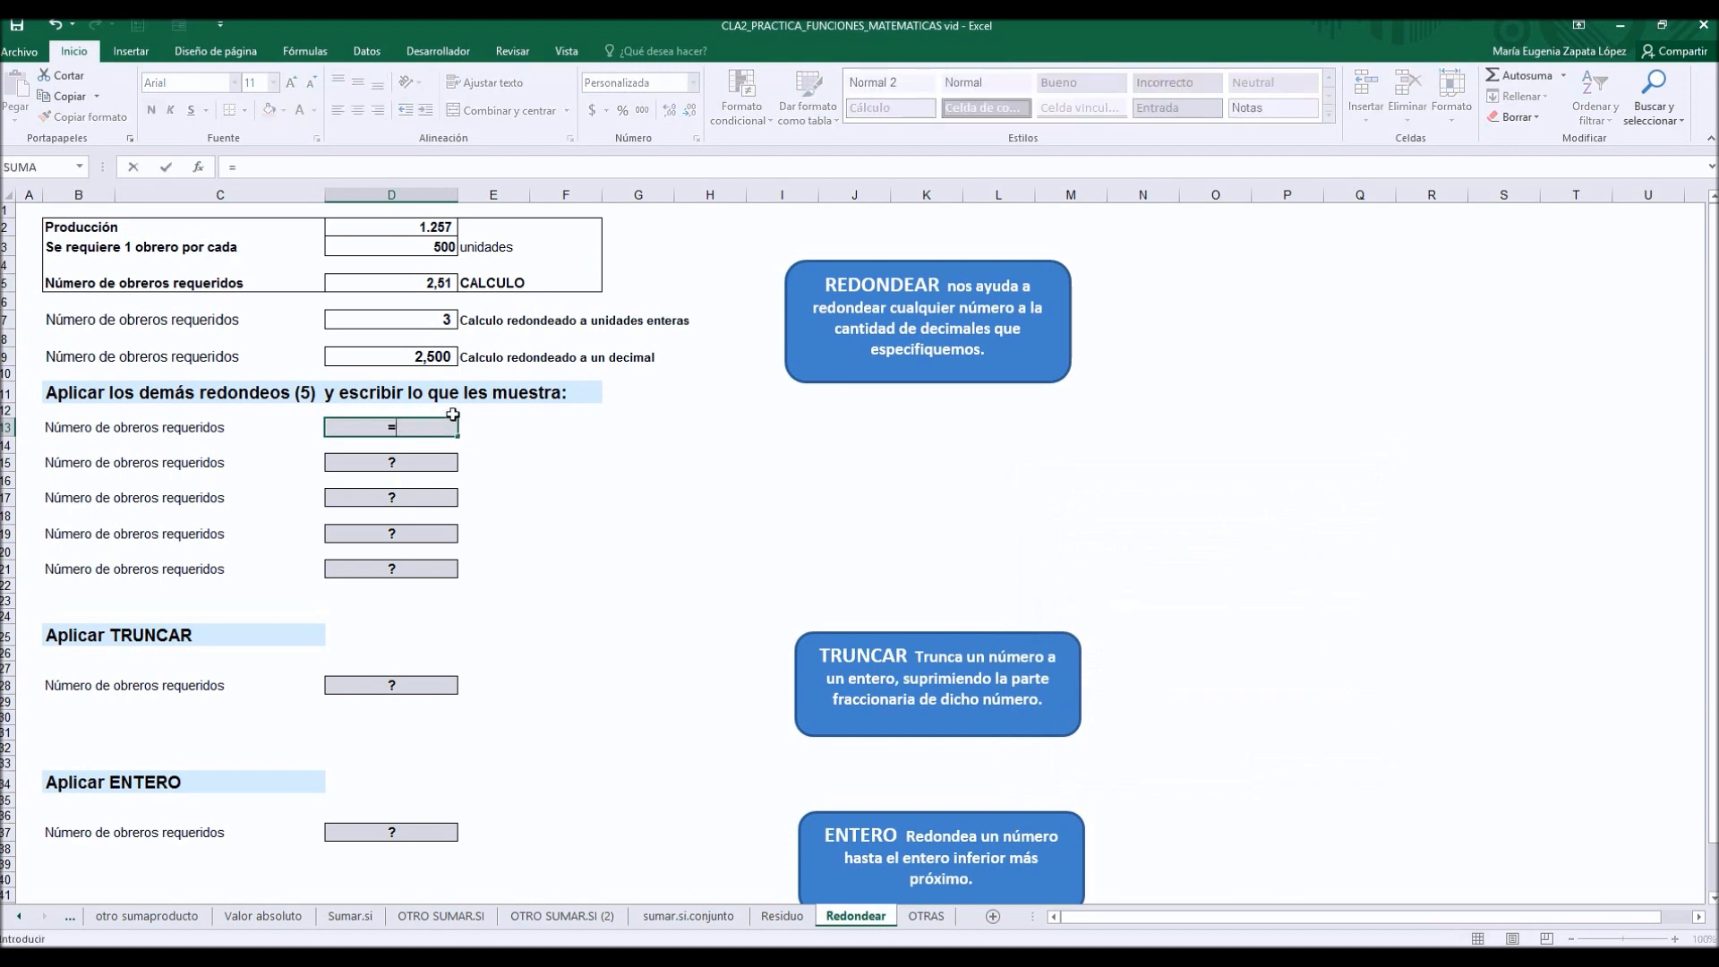
{"action": "type", "text": "ndea"}
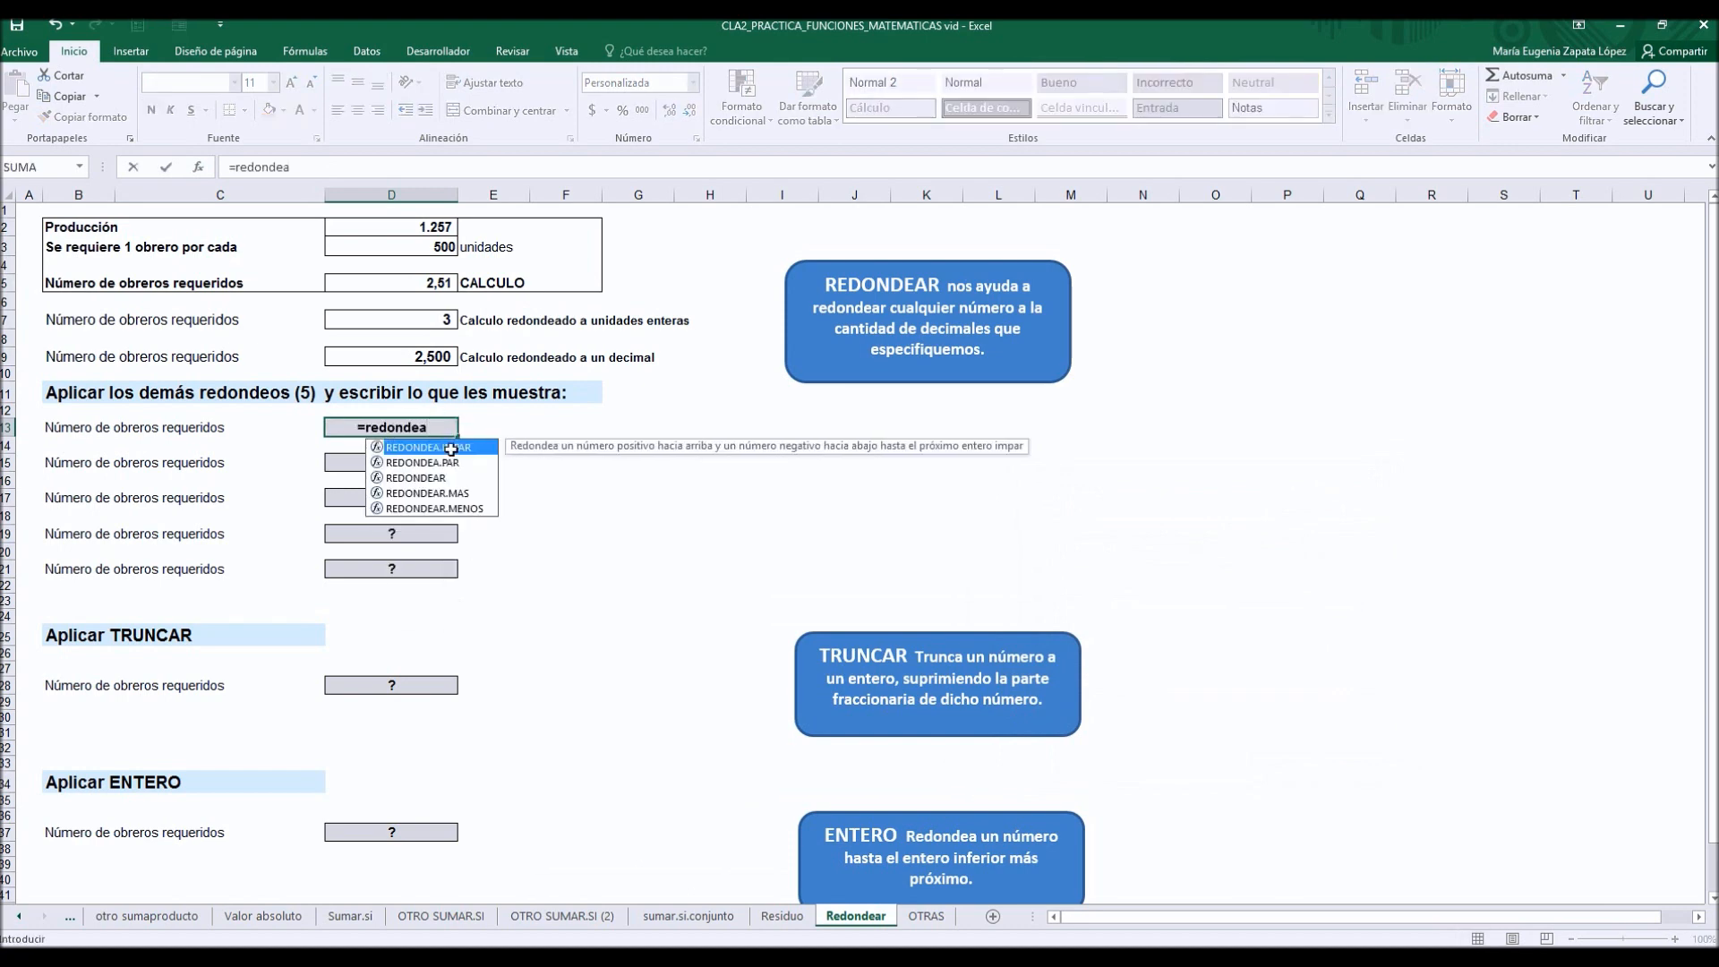
{"action": "double_click", "coordinate": [452, 447]}
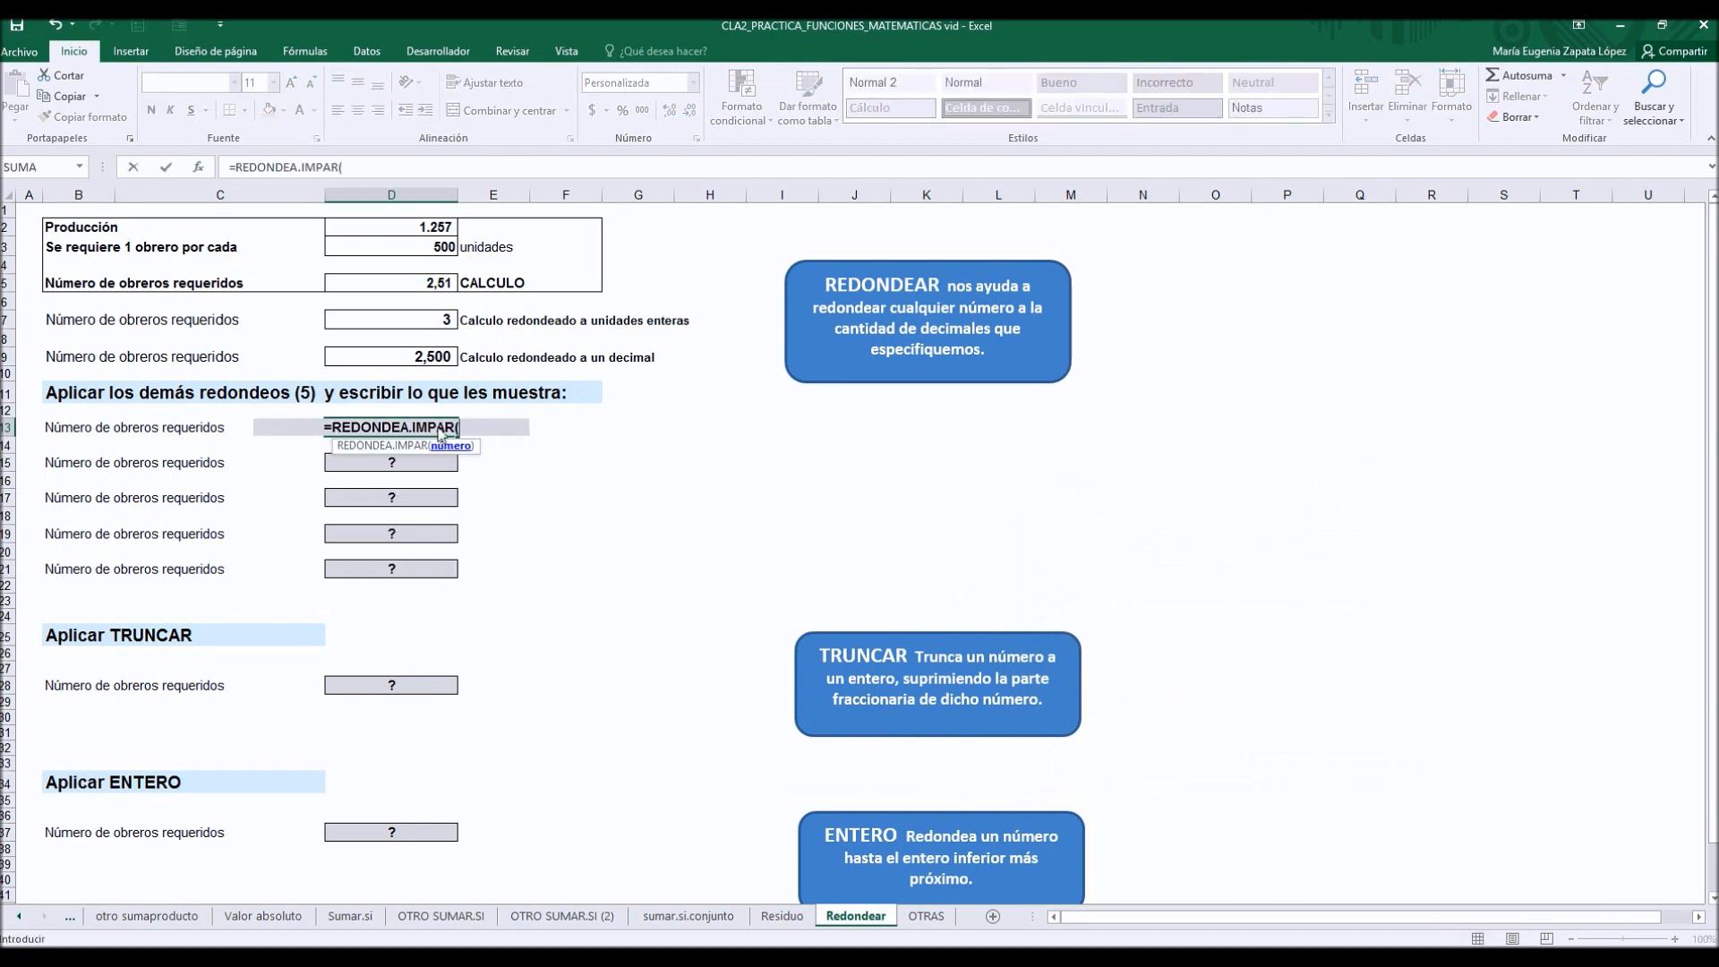
{"action": "left_click", "coordinate": [197, 167]}
{"action": "left_click", "coordinate": [416, 279]}
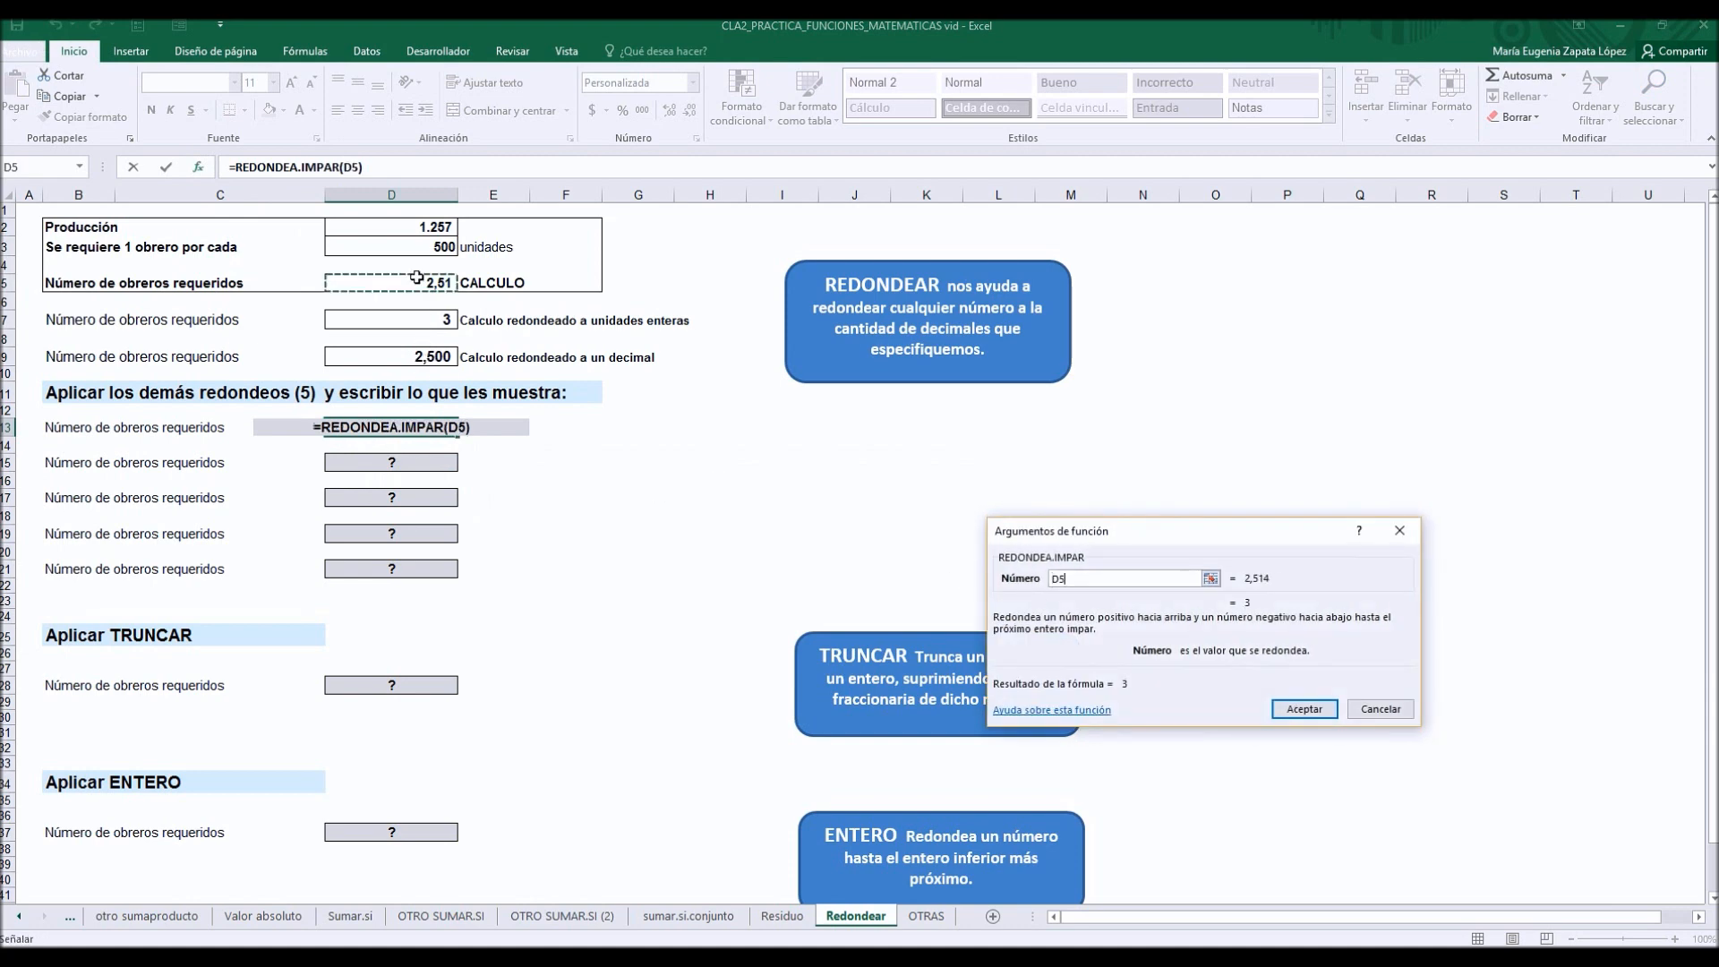
{"action": "left_click", "coordinate": [1296, 706]}
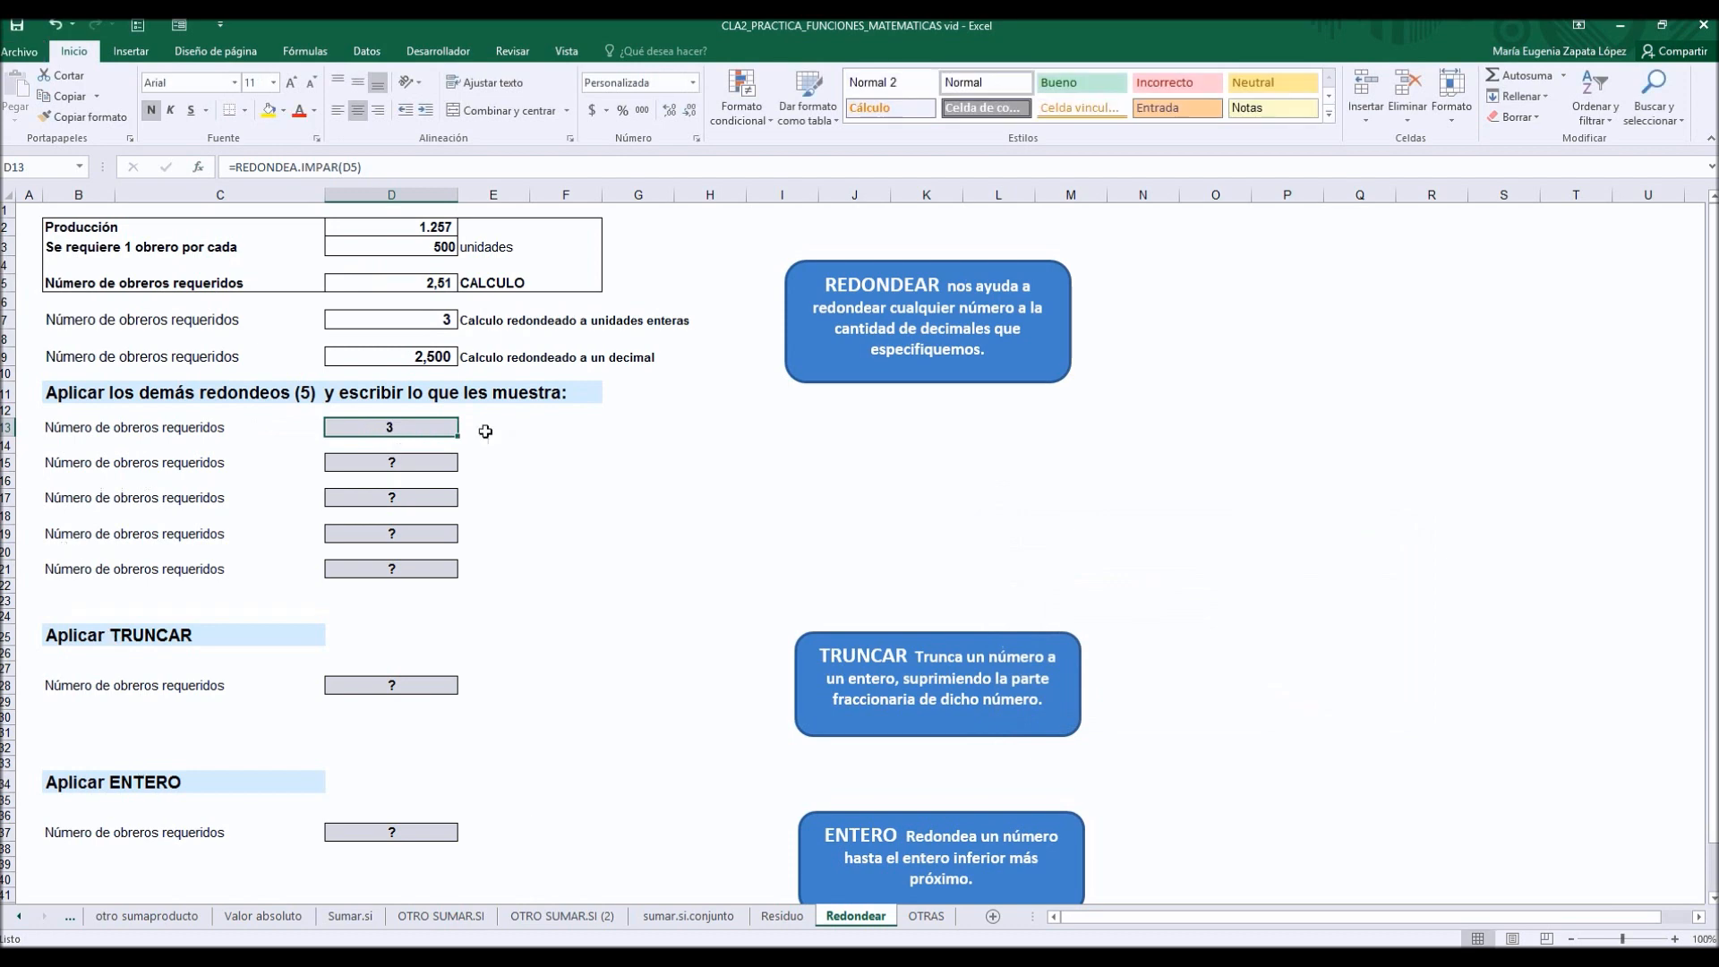
Step: Enter a REDOND.MULT formula in cell D15 with number D5 and multiple 2, and show it with two decimals
{"action": "left_click", "coordinate": [410, 462]}
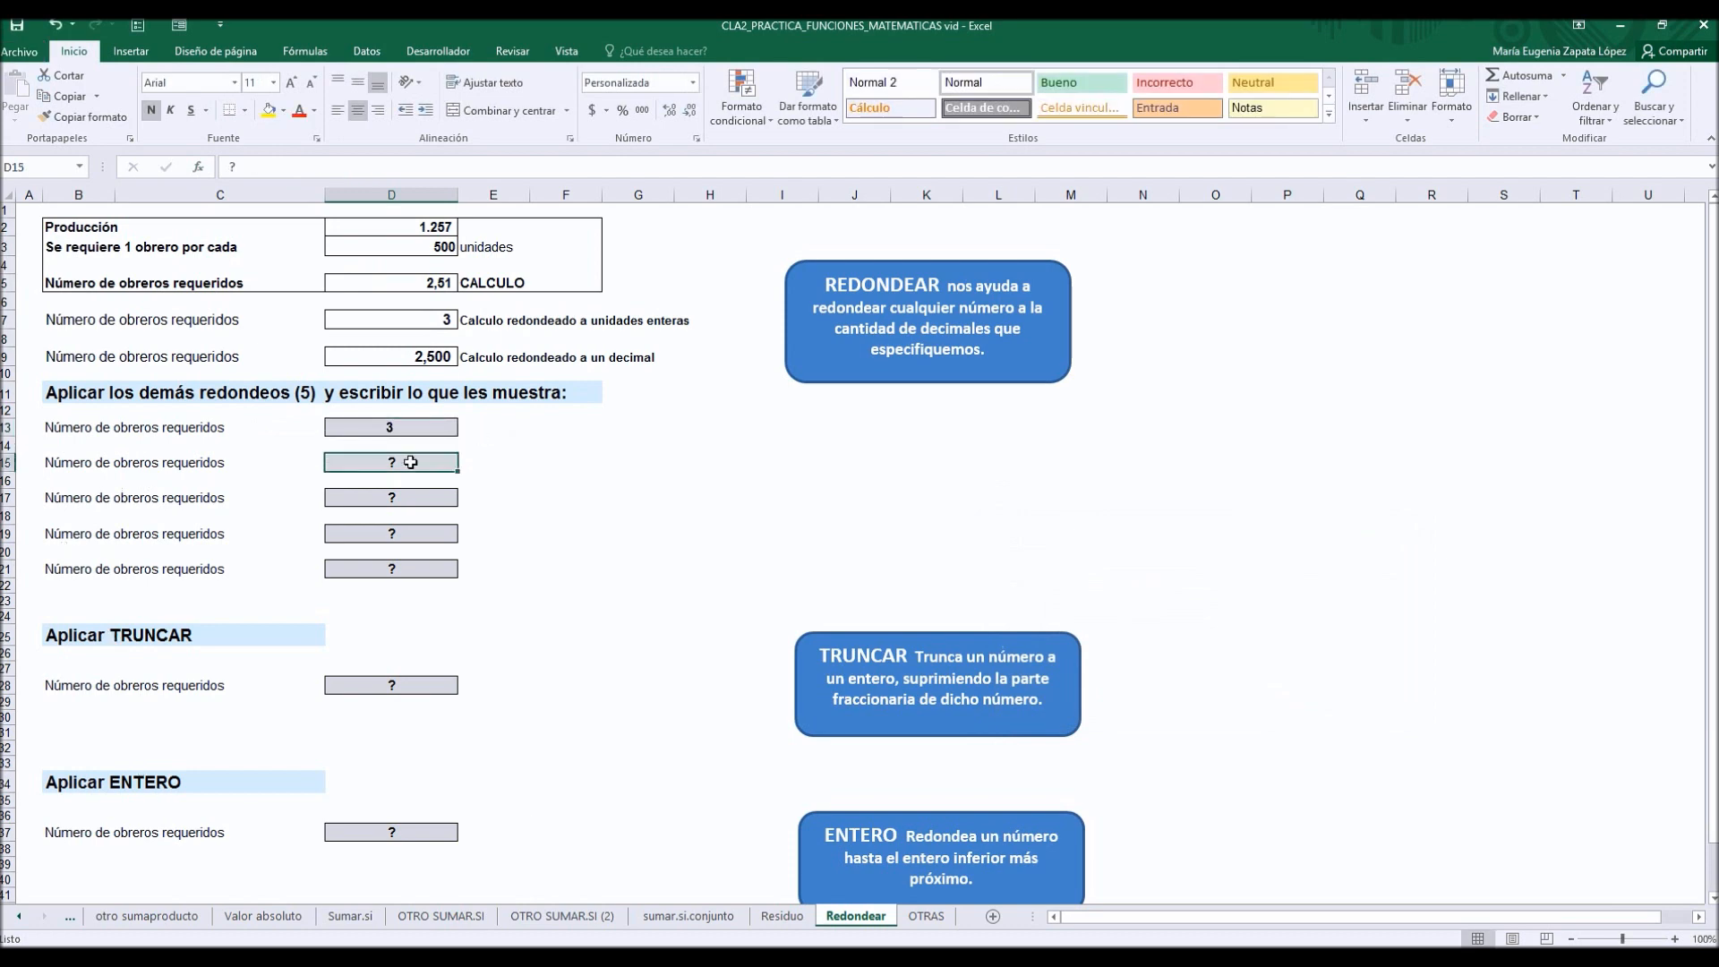
{"action": "type", "text": "=redon"}
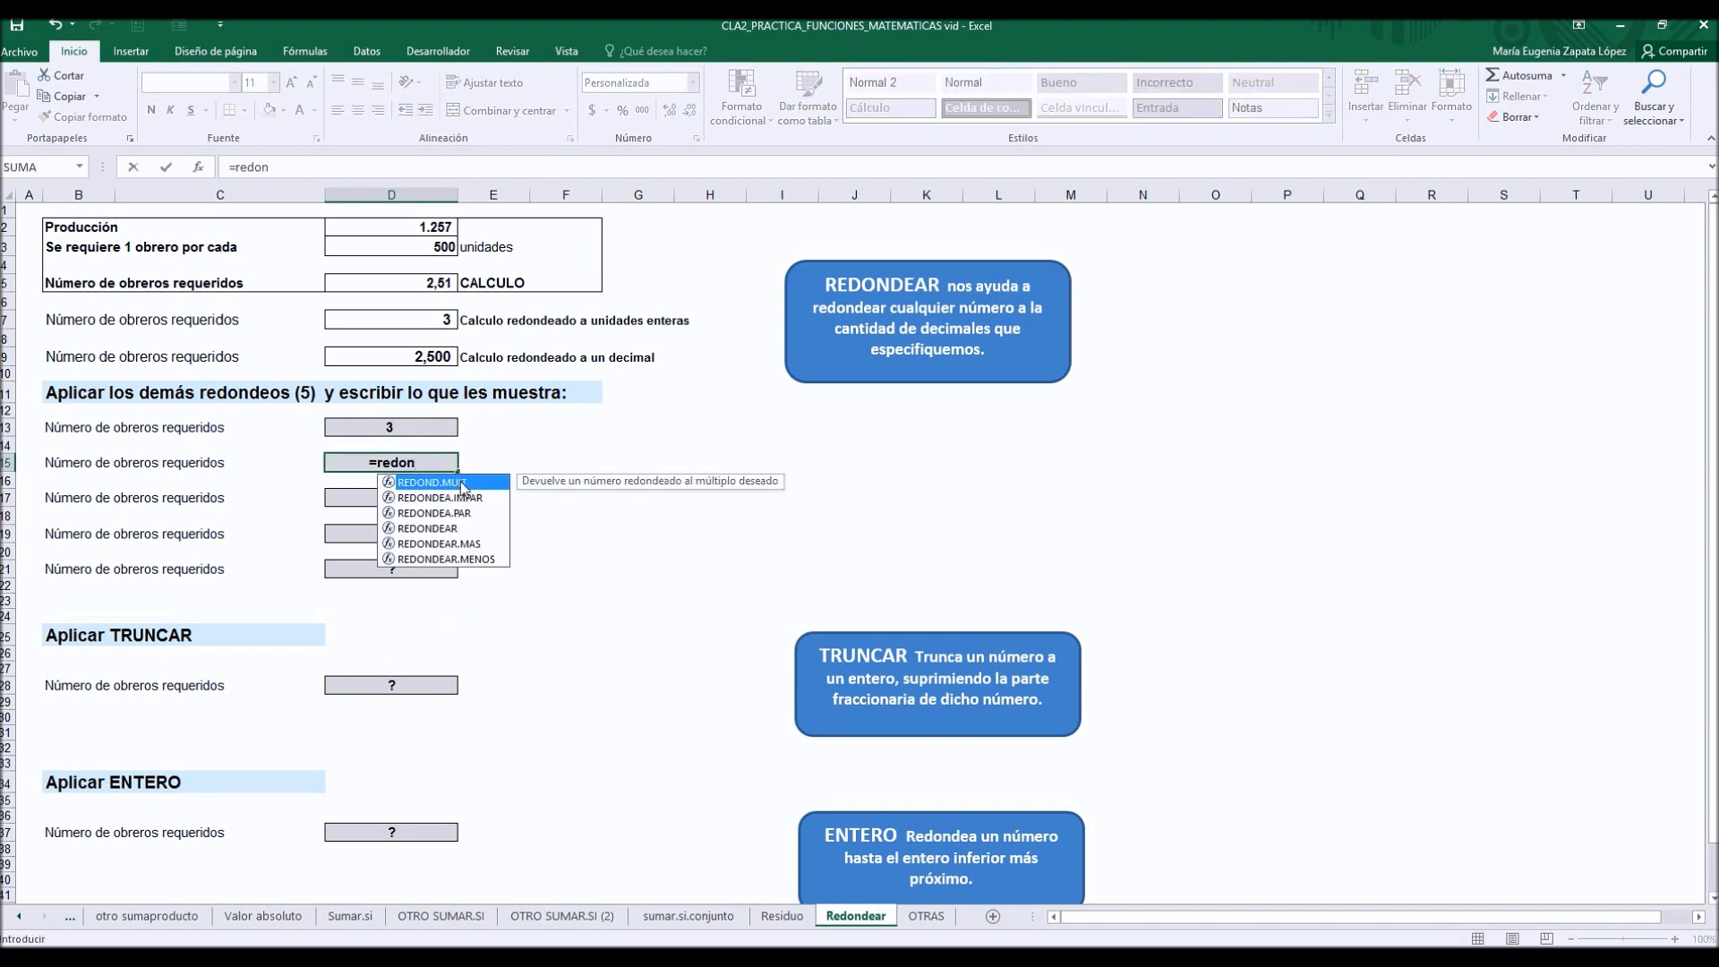
{"action": "double_click", "coordinate": [463, 485]}
{"action": "left_click", "coordinate": [200, 169]}
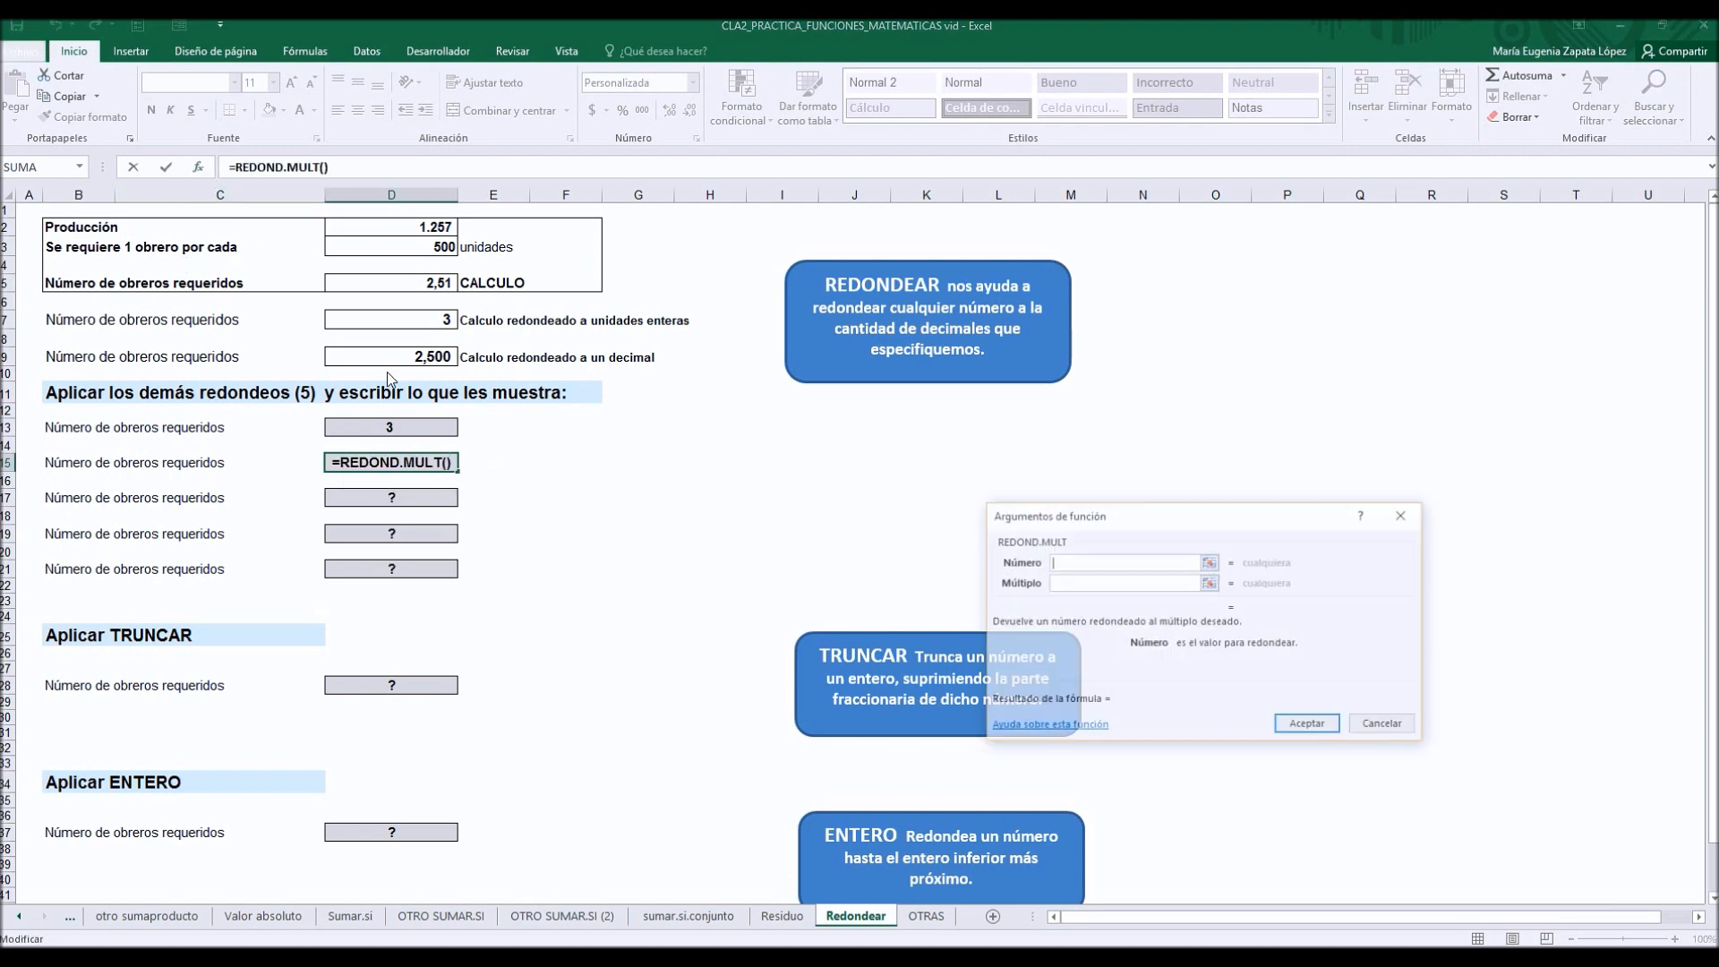
{"action": "left_click", "coordinate": [410, 283]}
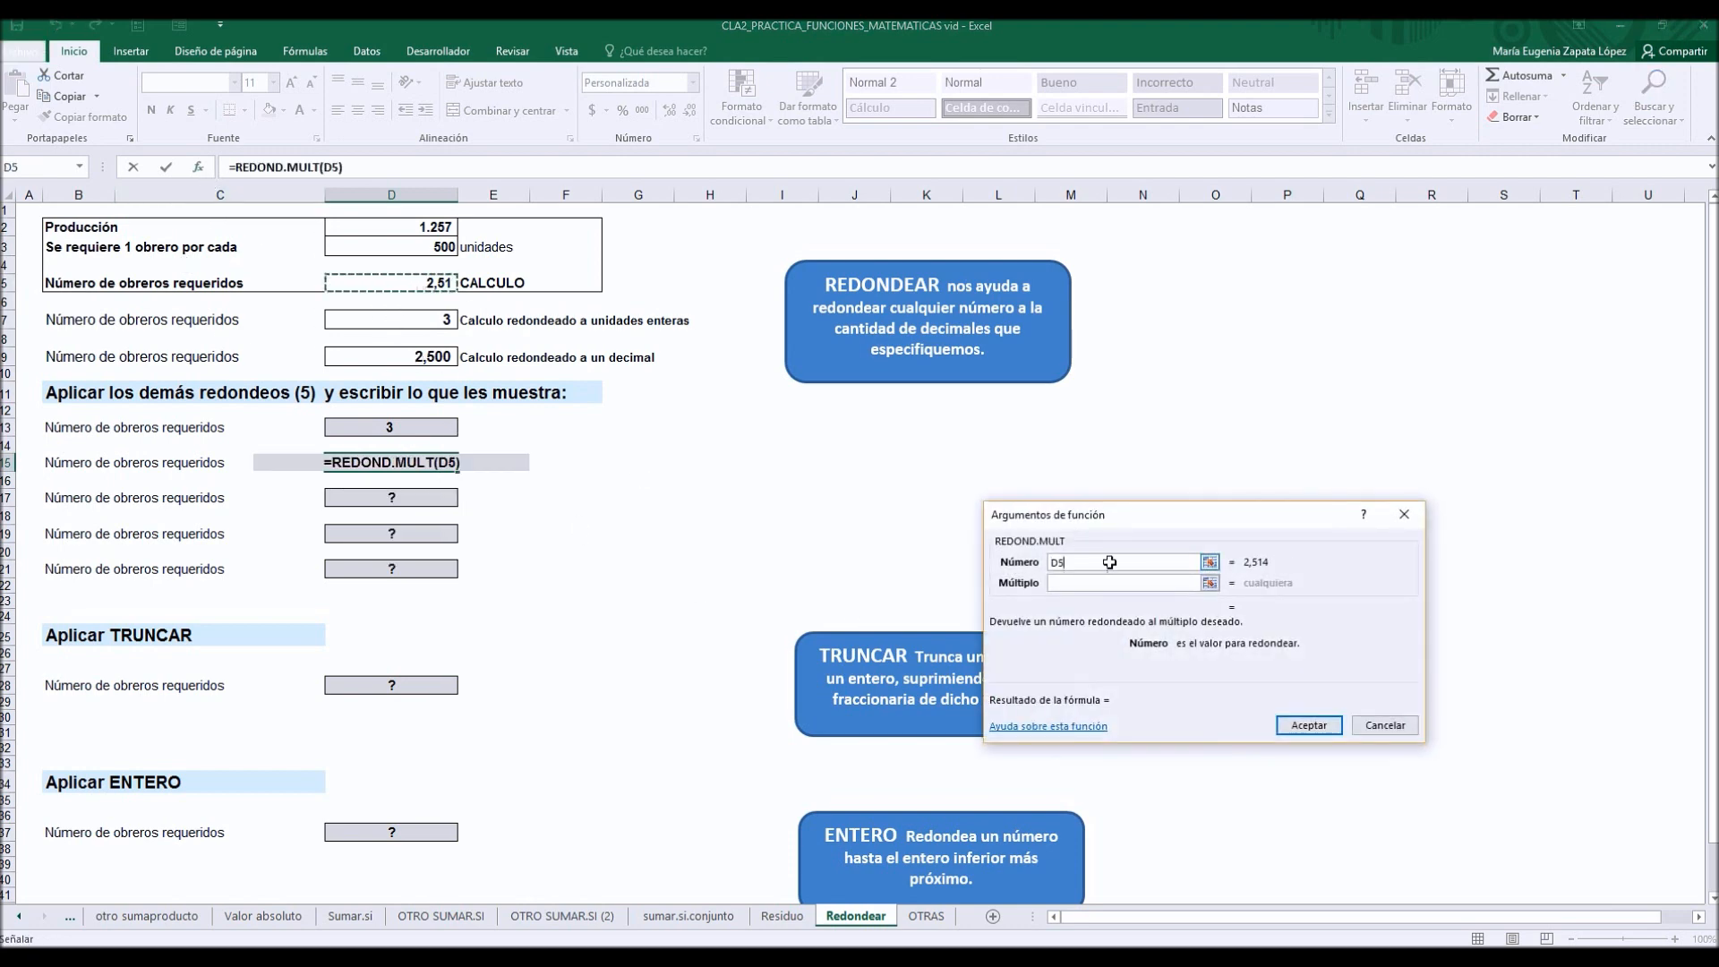
{"action": "left_click", "coordinate": [1062, 584]}
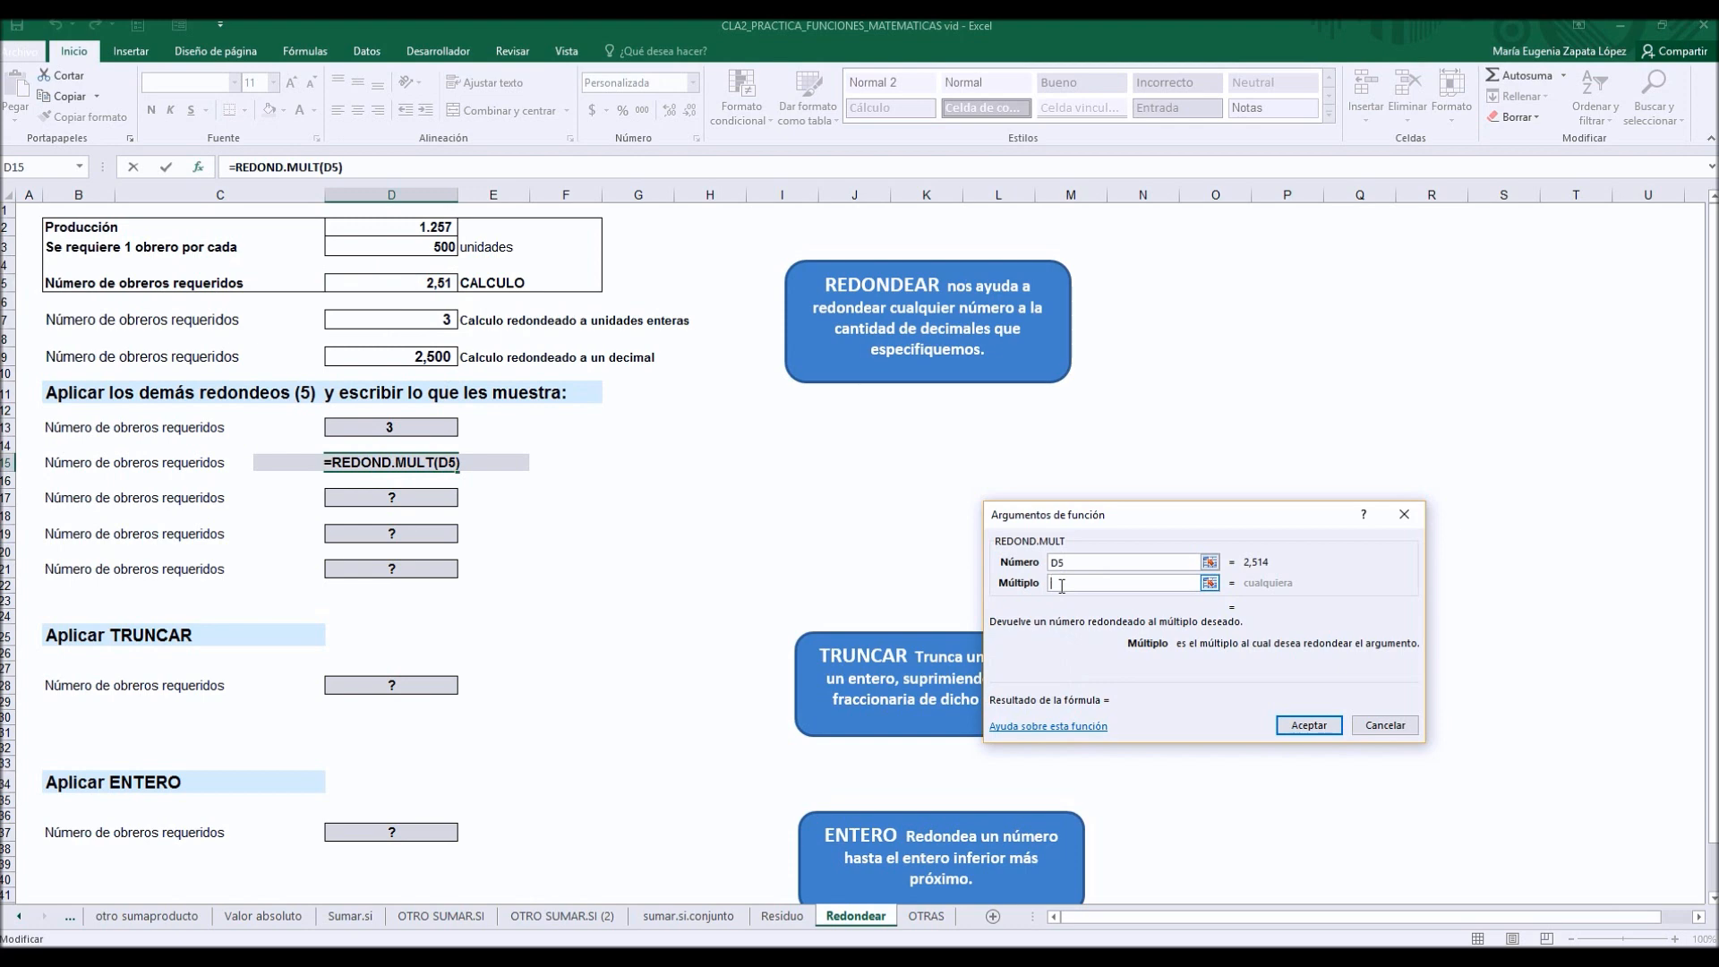
{"action": "type", "text": "2"}
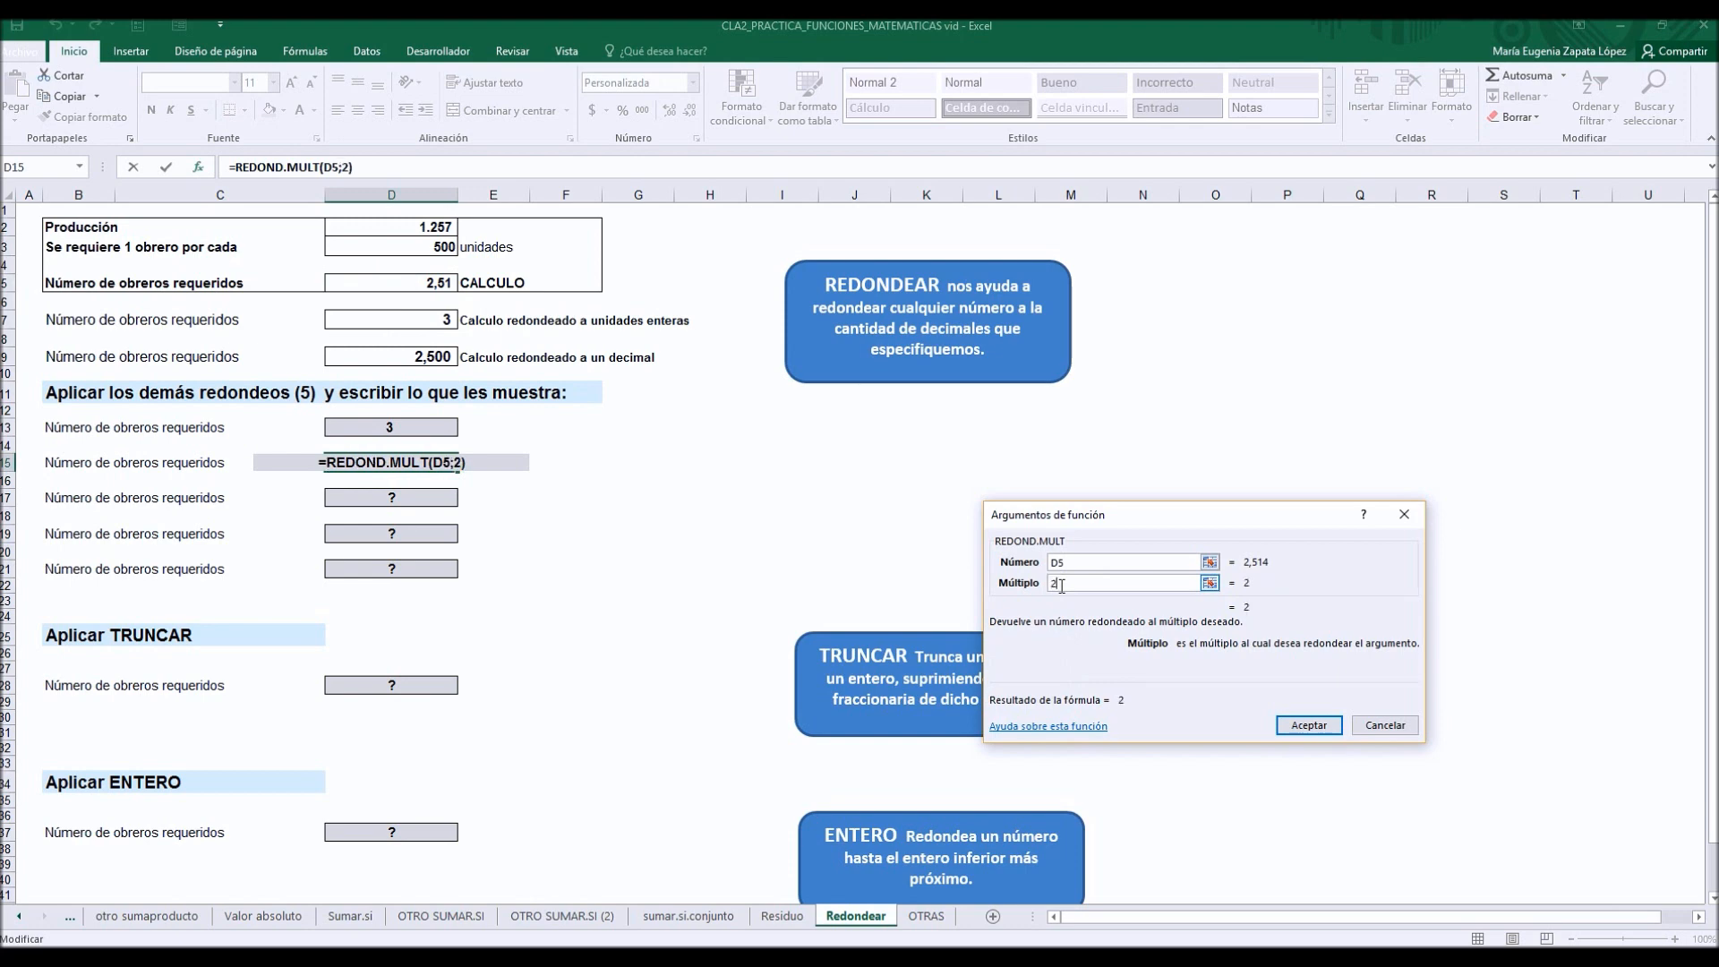
{"action": "left_click", "coordinate": [1322, 727]}
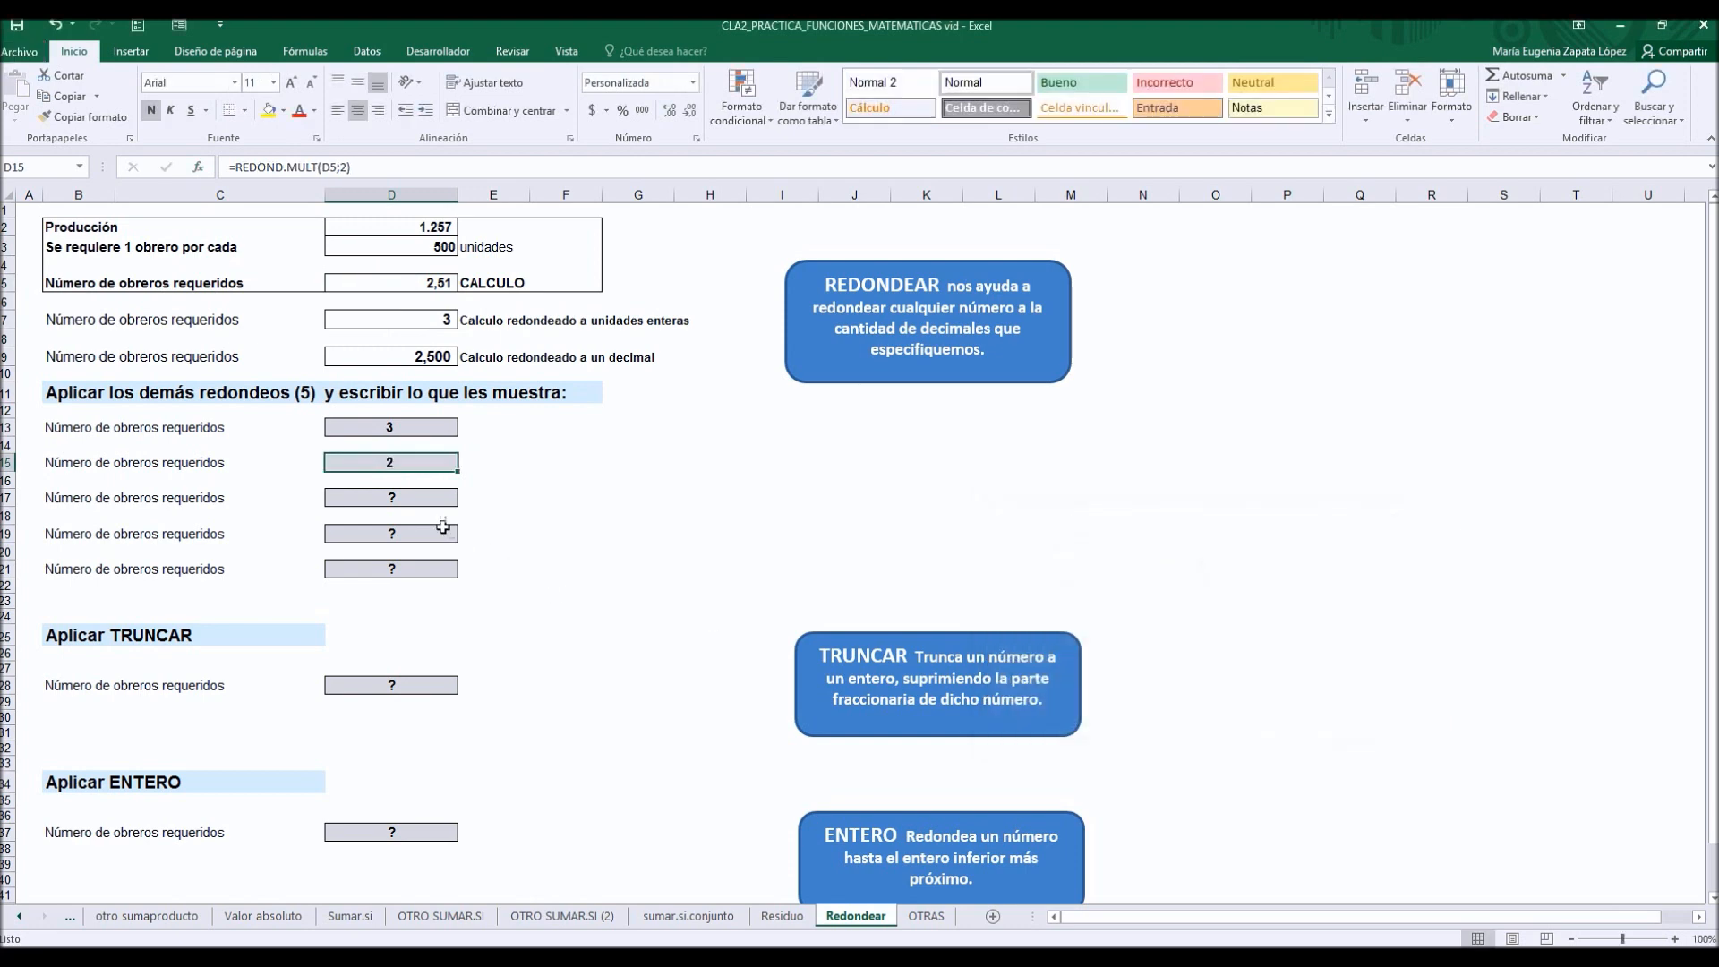
{"action": "left_click", "coordinate": [670, 110]}
Step: Enter a REDONDEA.PAR formula in cell D17 with D9 as the number
{"action": "left_click", "coordinate": [398, 500]}
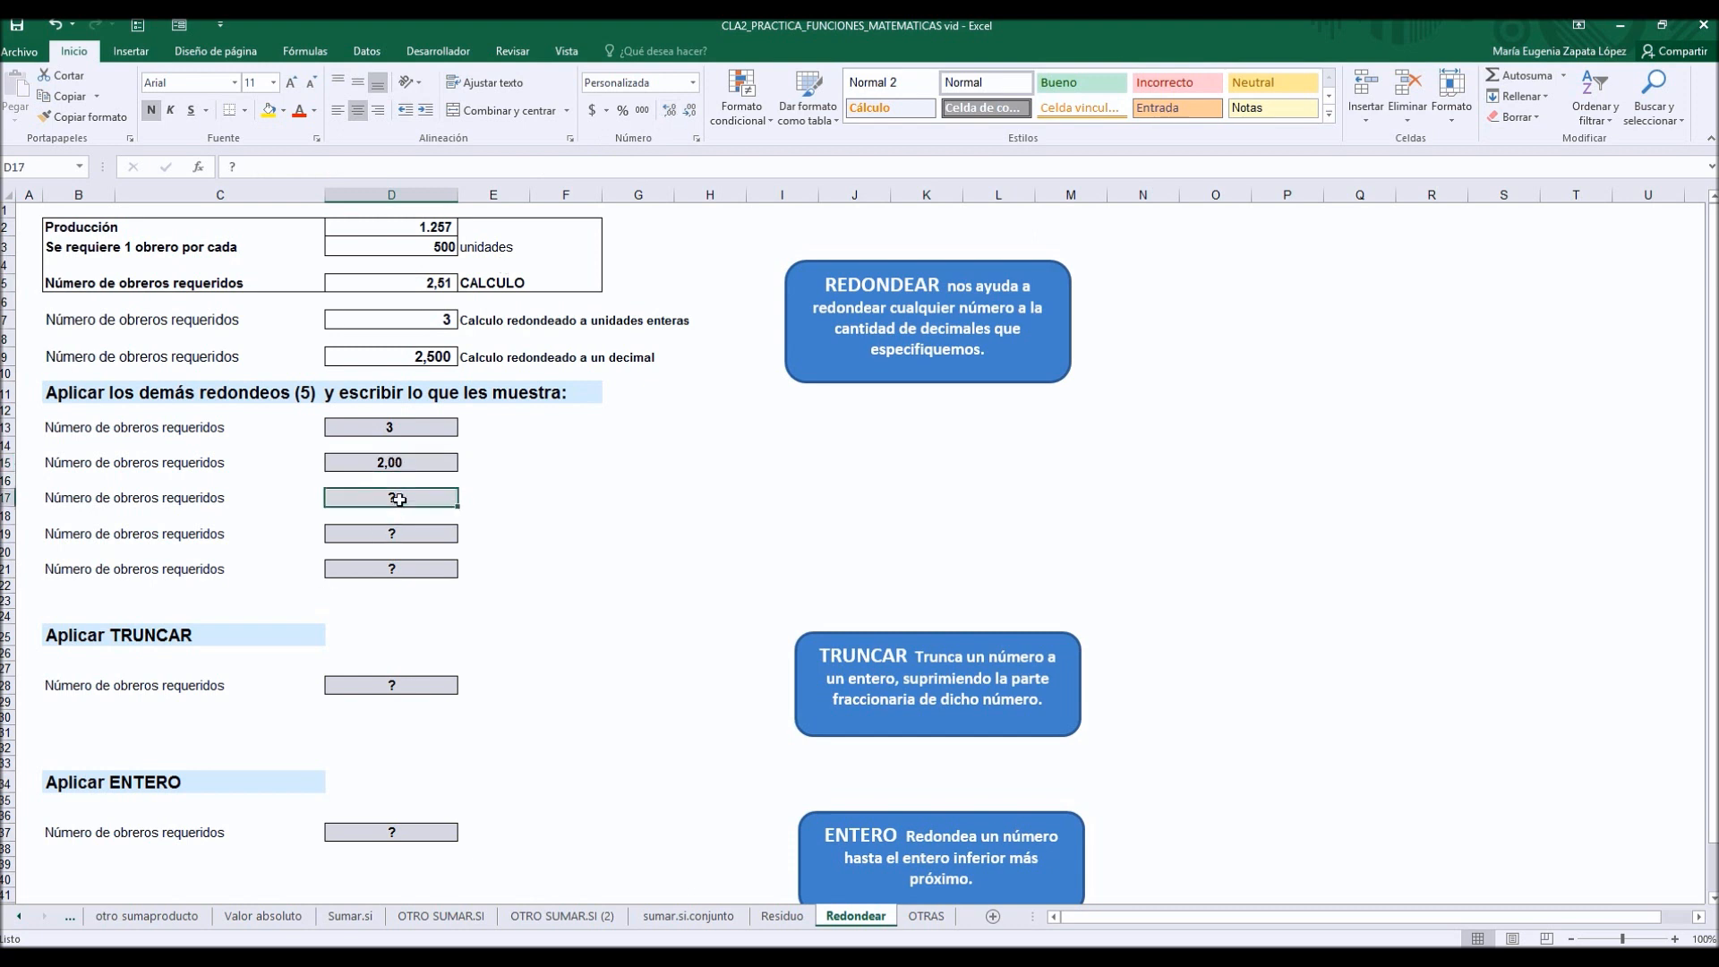
{"action": "type", "text": "="}
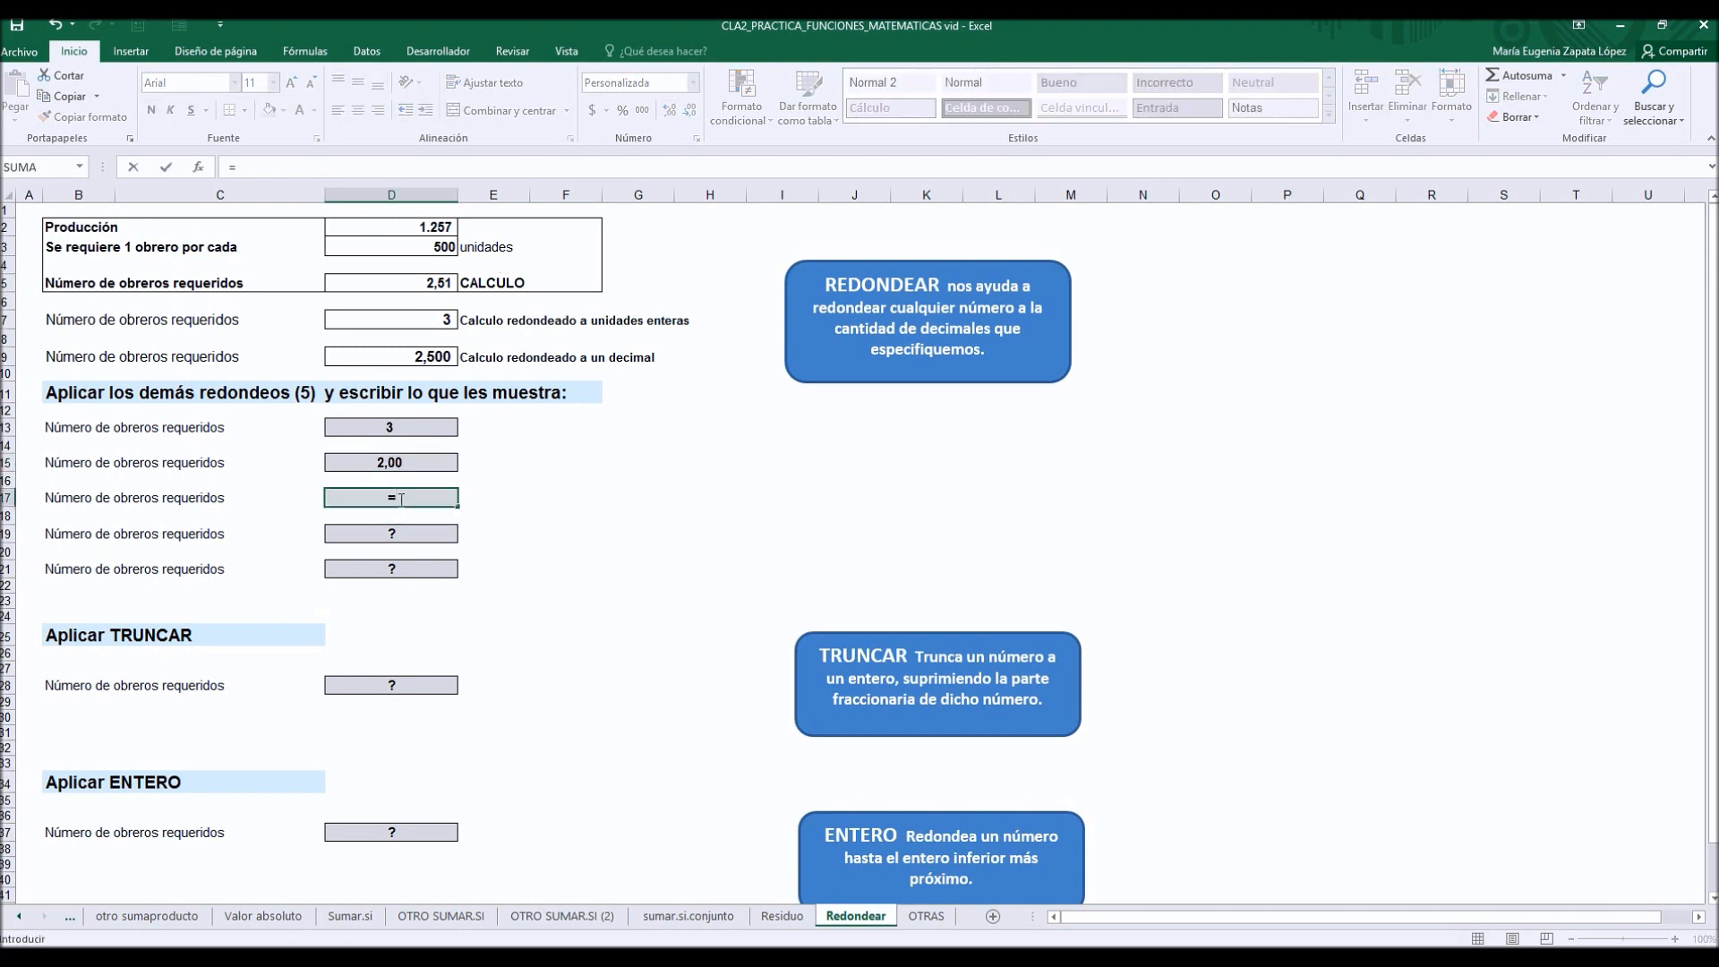
{"action": "type", "text": "redonde"}
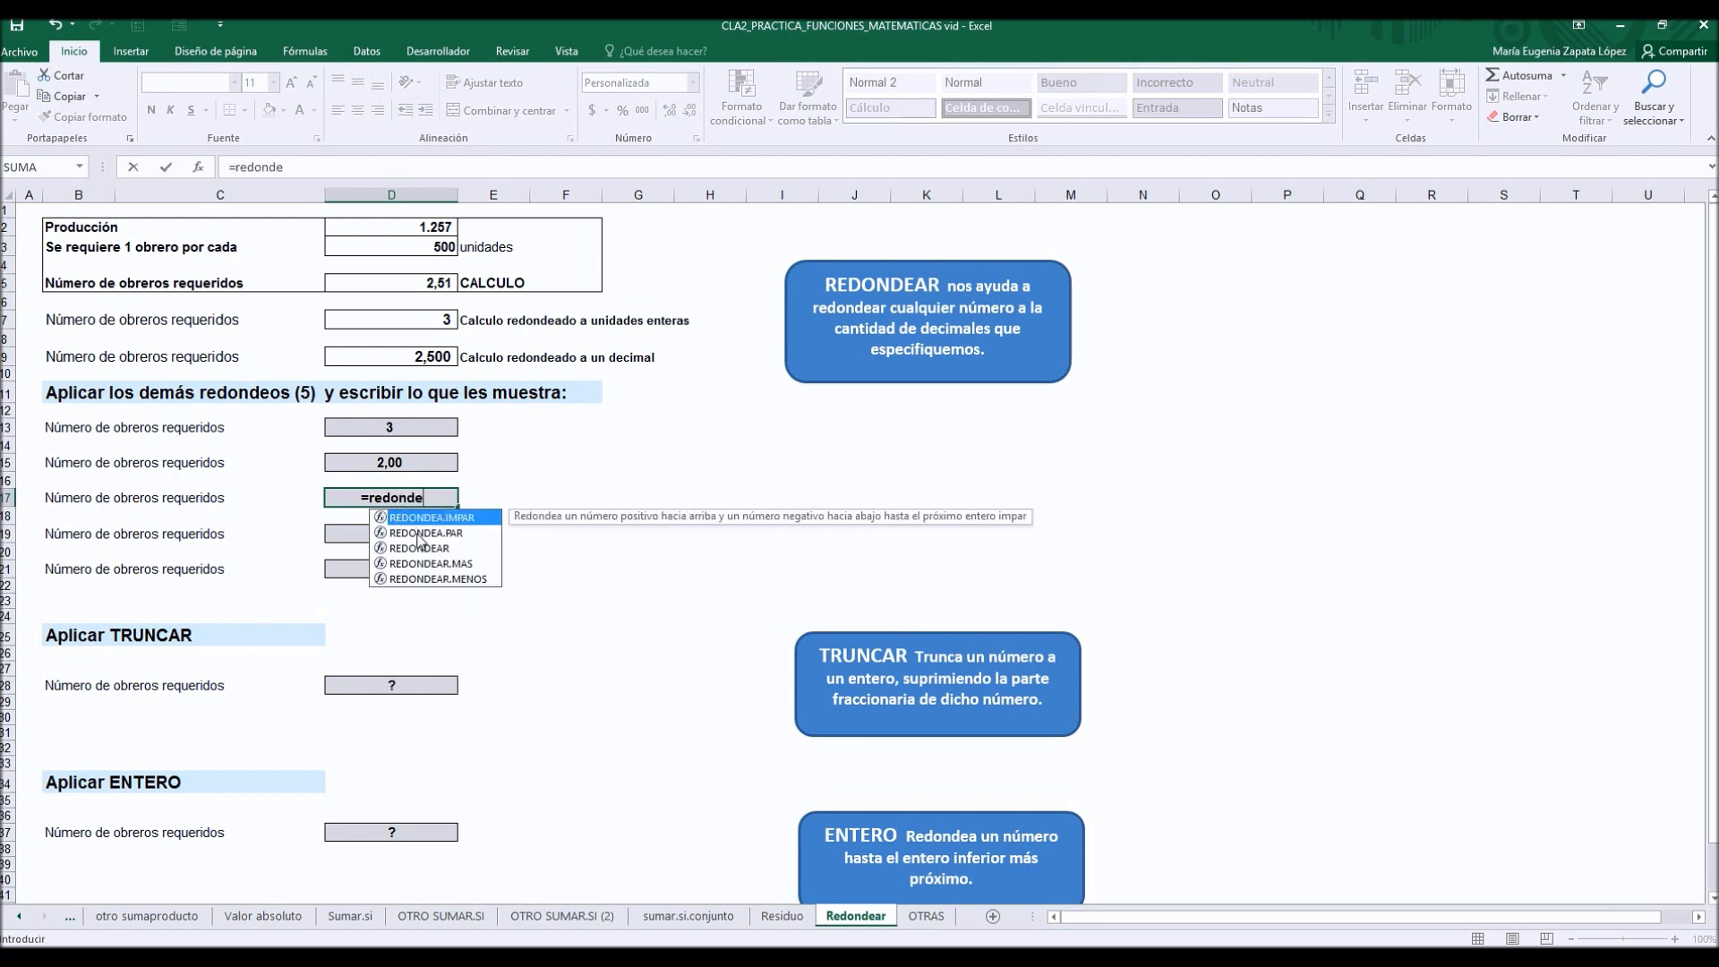
{"action": "double_click", "coordinate": [420, 533]}
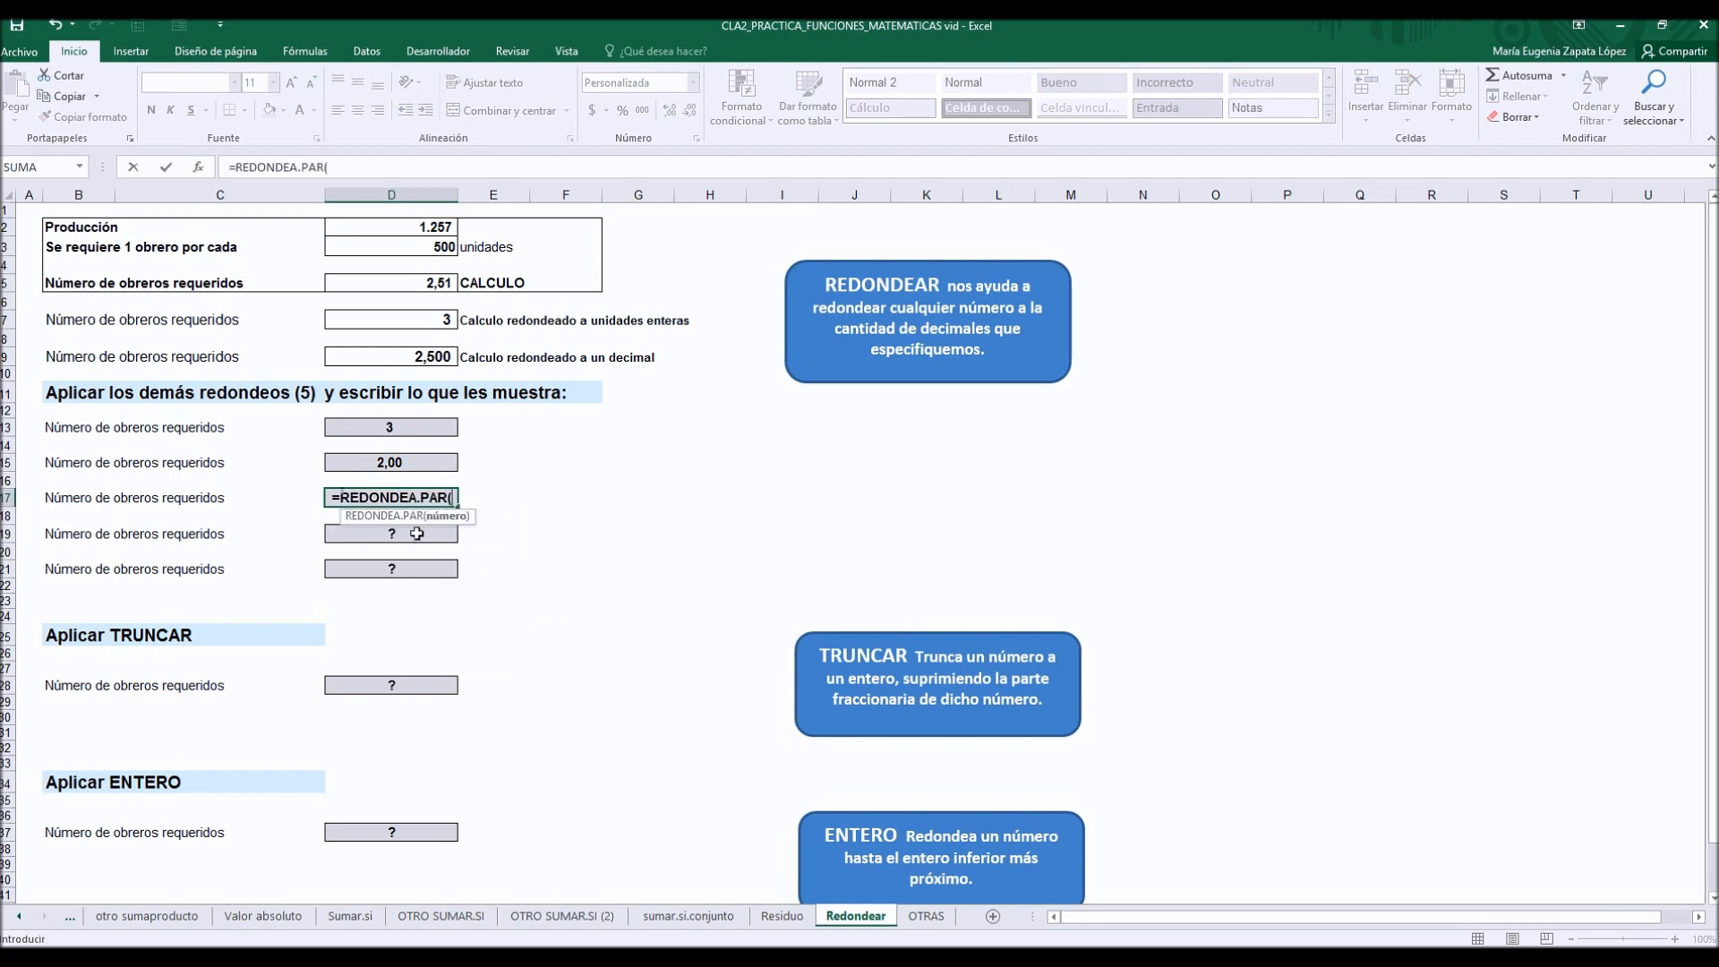
{"action": "left_click", "coordinate": [404, 358]}
{"action": "key", "text": "Return"}
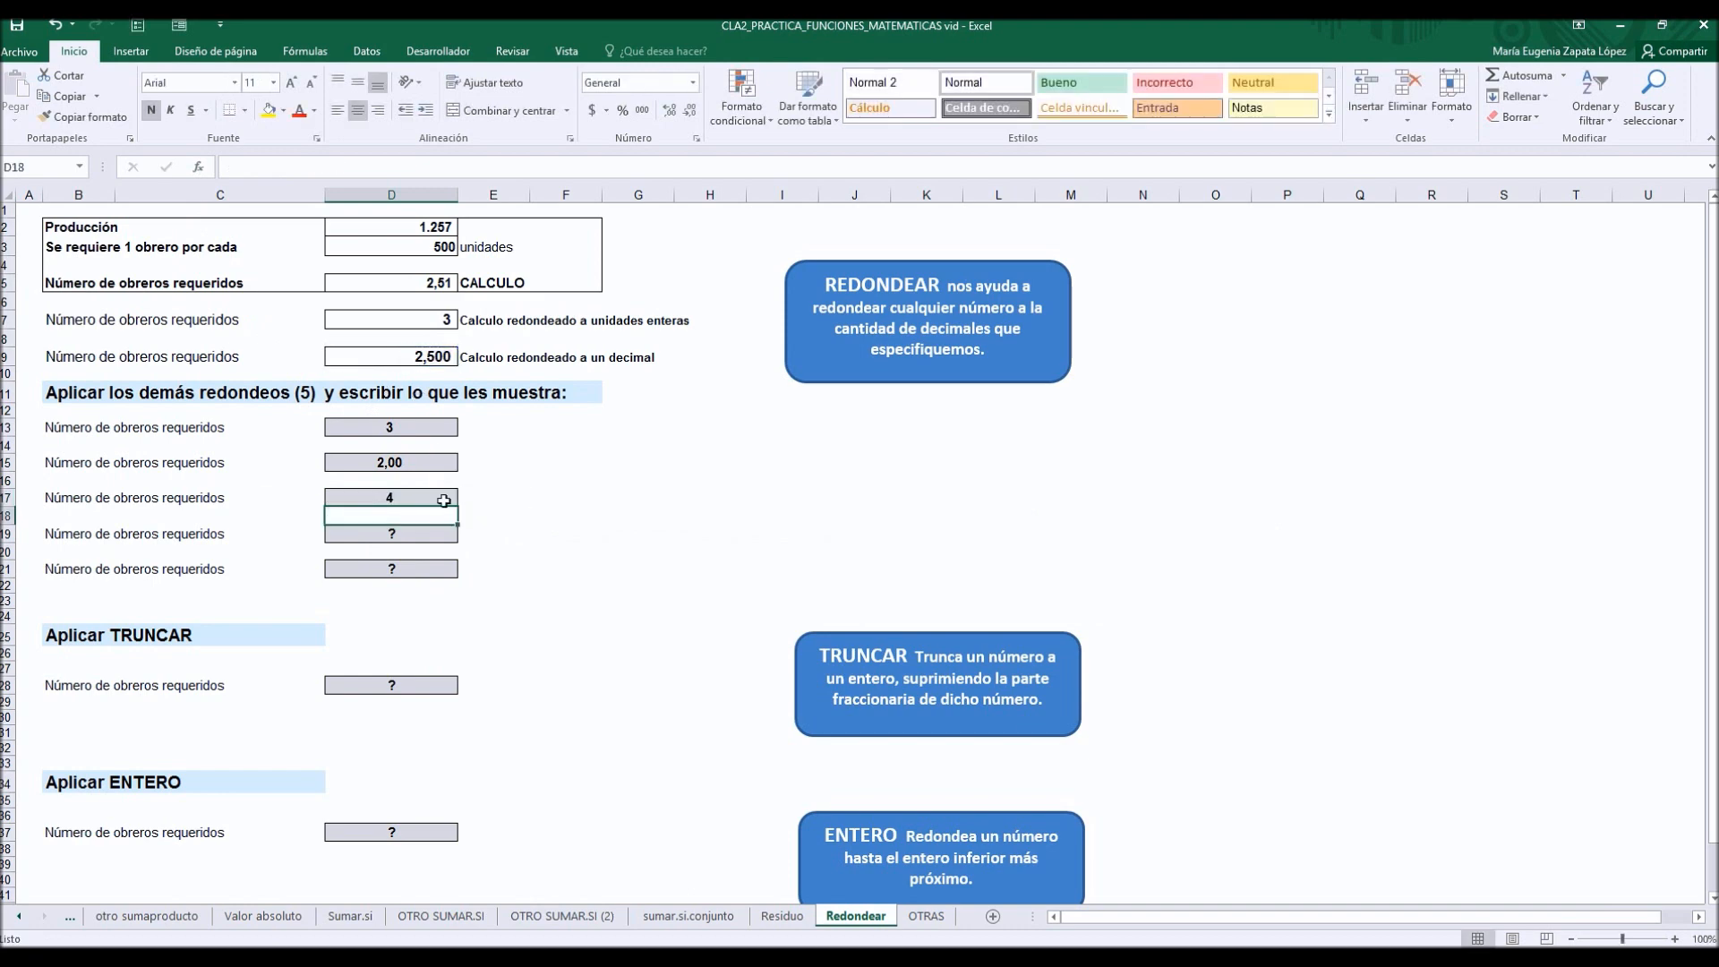
Step: Enter a REDONDEAR.MAS formula in cell D19 with D9 as the number and 2 as the number of decimals
{"action": "left_click", "coordinate": [430, 495]}
{"action": "left_click", "coordinate": [446, 534]}
{"action": "type", "text": "=redonde"}
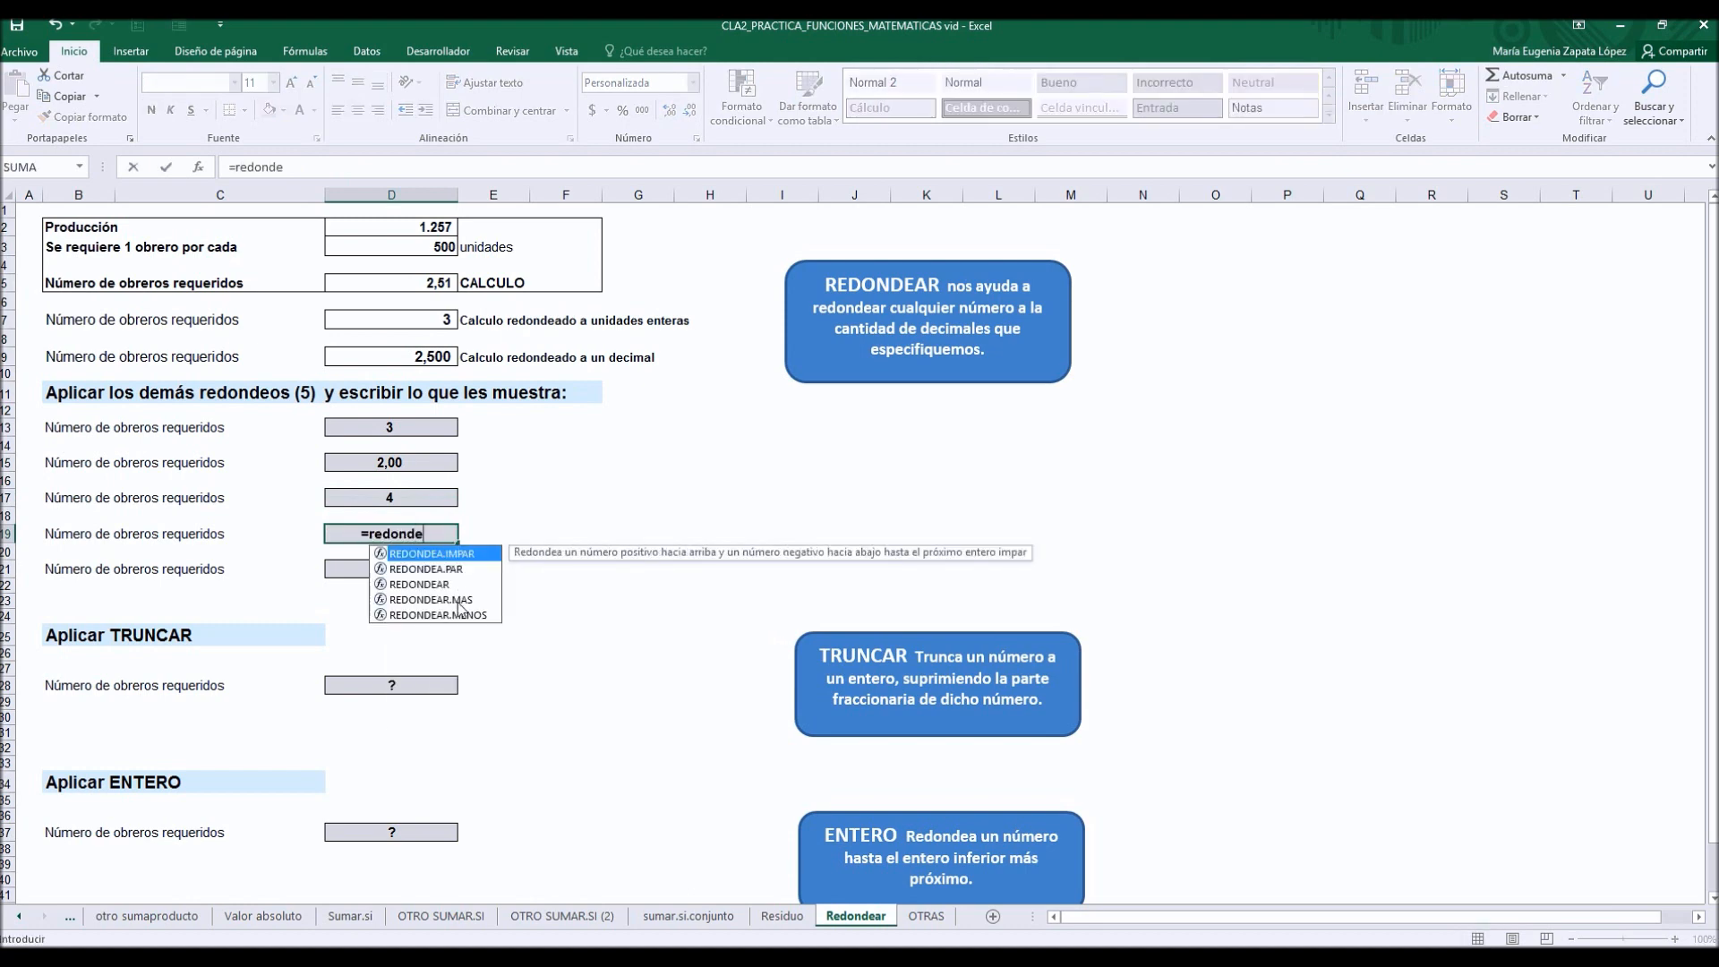
{"action": "double_click", "coordinate": [454, 600]}
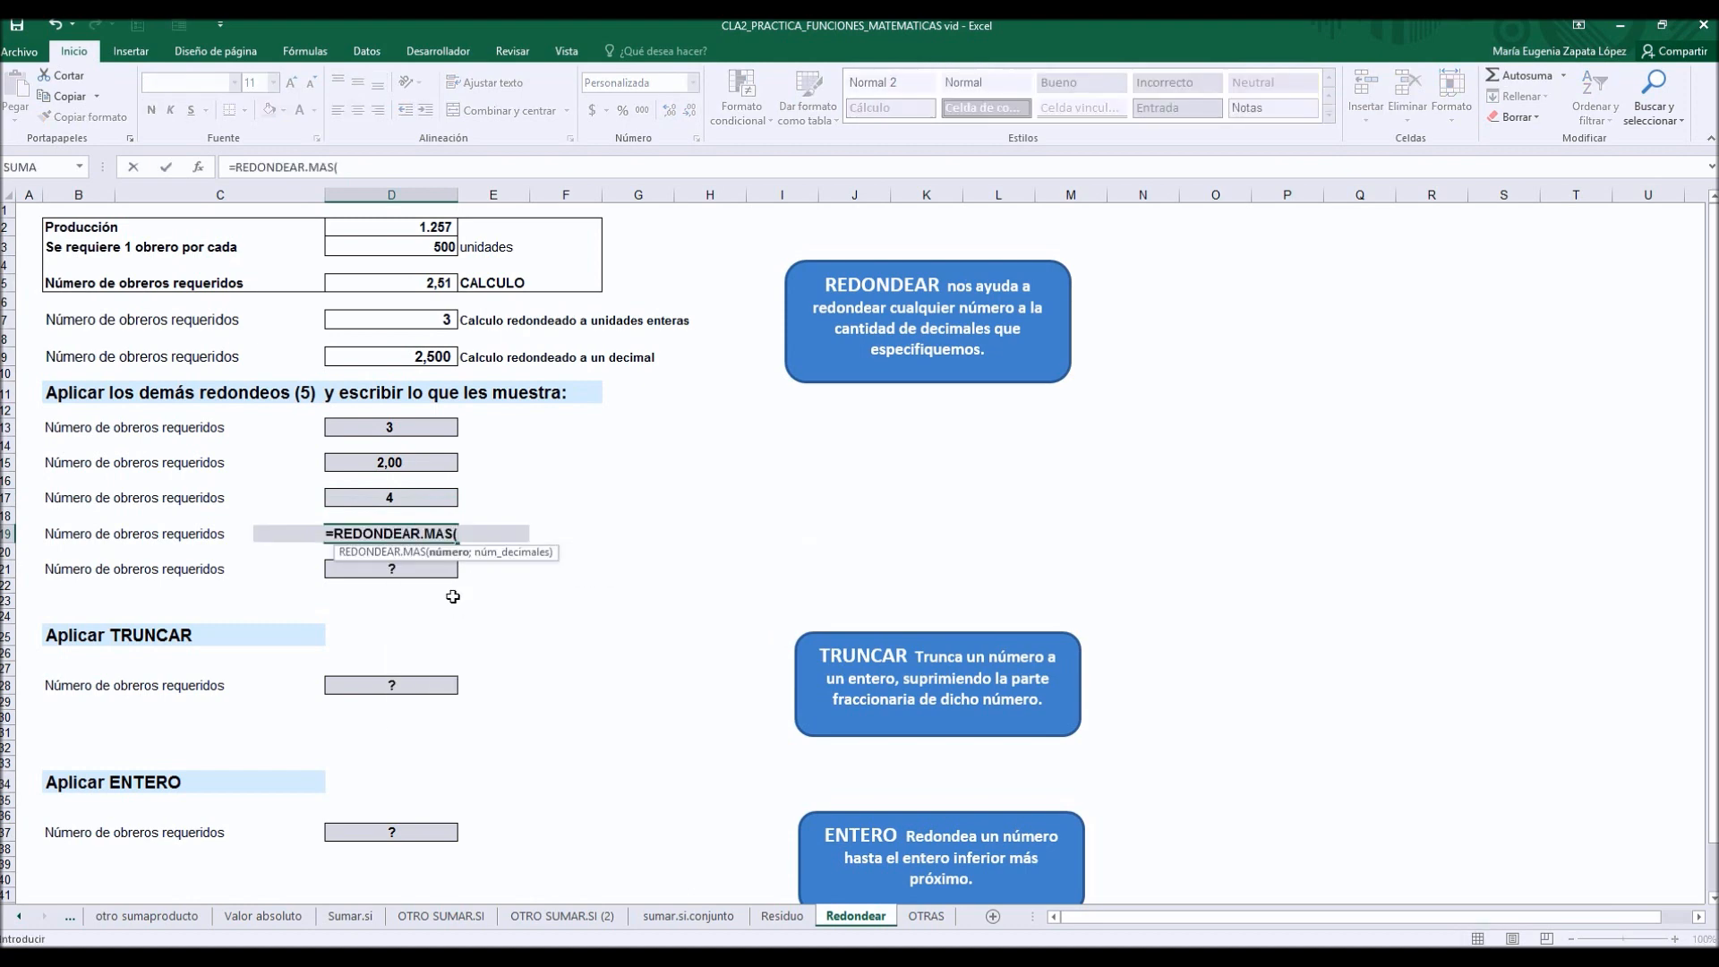
{"action": "left_click", "coordinate": [198, 168]}
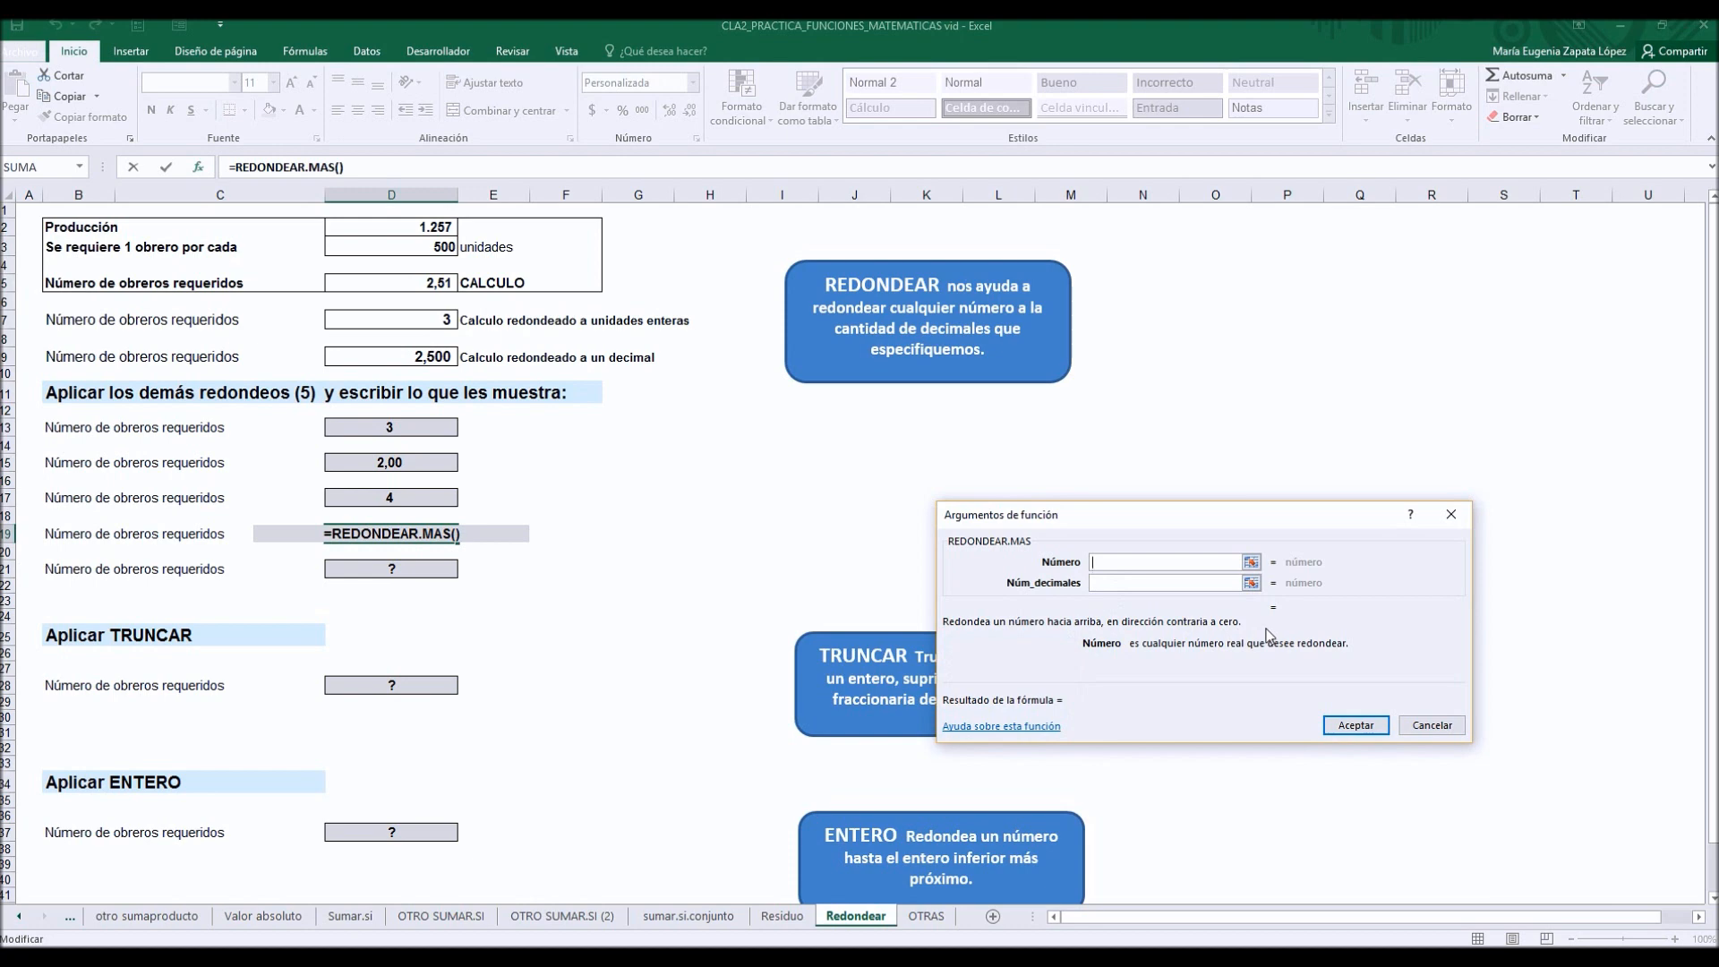
{"action": "left_click", "coordinate": [417, 358]}
{"action": "left_click", "coordinate": [1107, 585]}
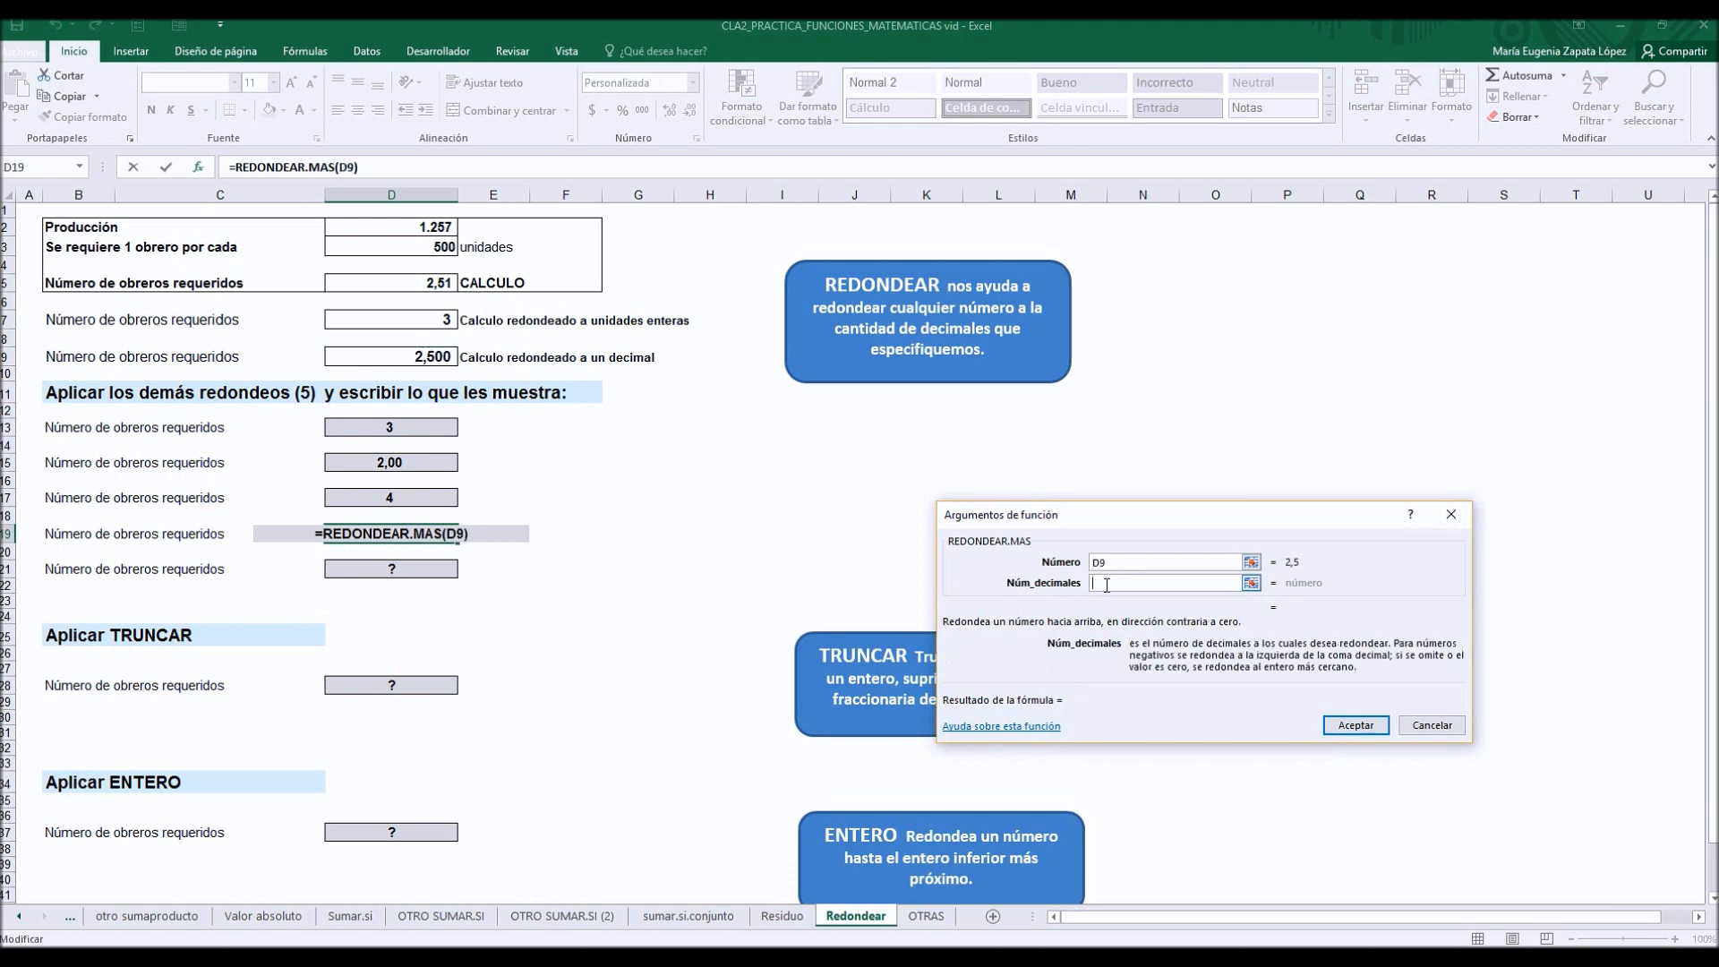
{"action": "type", "text": "2"}
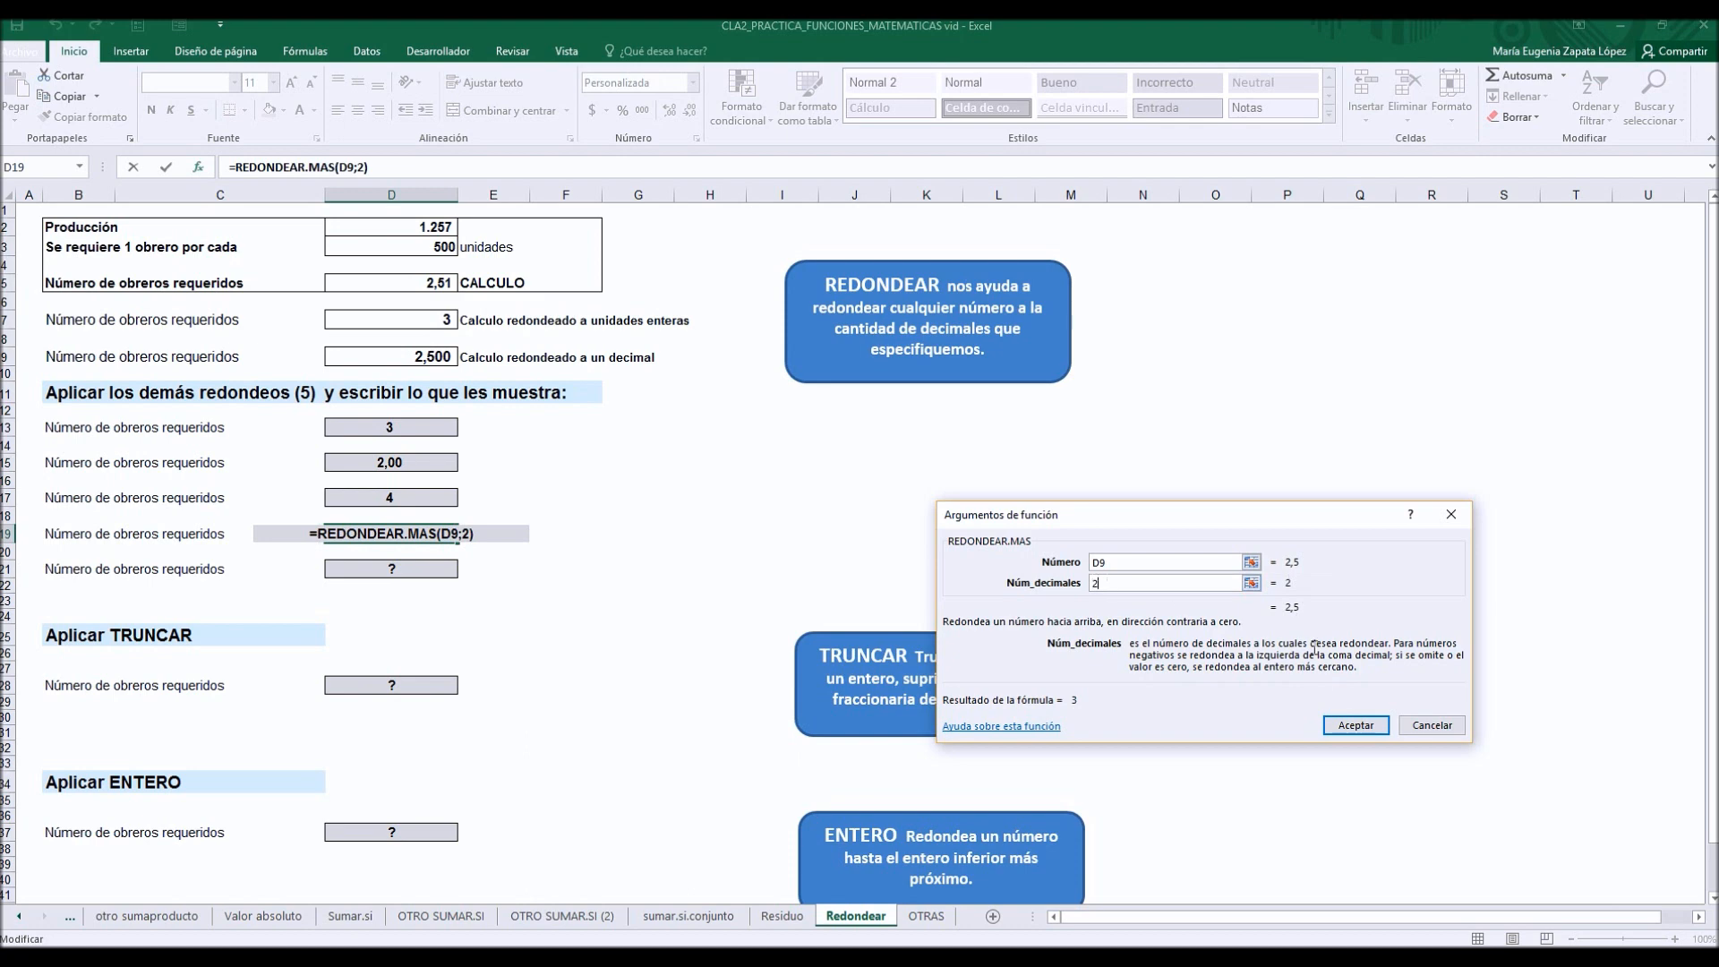
{"action": "left_click", "coordinate": [1356, 725]}
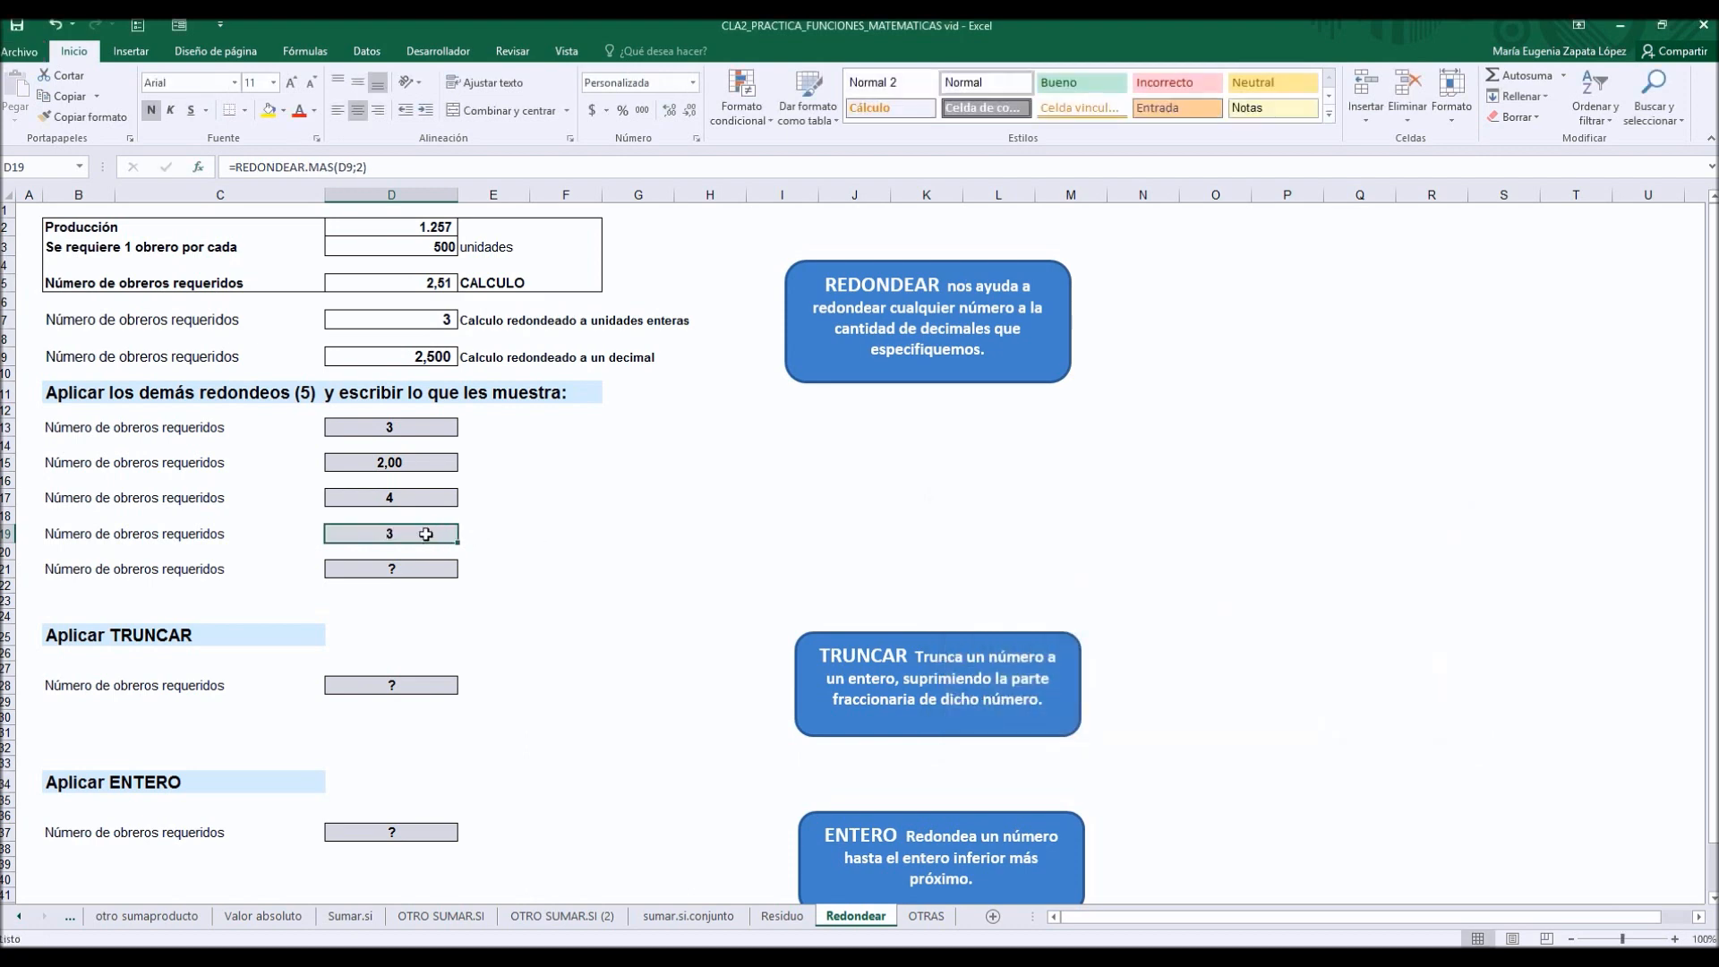
Step: Increase the number format of cell D19 to show three decimal places
{"action": "left_click", "coordinate": [670, 109]}
{"action": "left_click", "coordinate": [670, 109]}
{"action": "left_click", "coordinate": [670, 110]}
Step: Enter a REDONDEAR.MENOS formula in cell D21 with D5 as the number and 3 as the number of decimals
{"action": "left_click", "coordinate": [428, 567]}
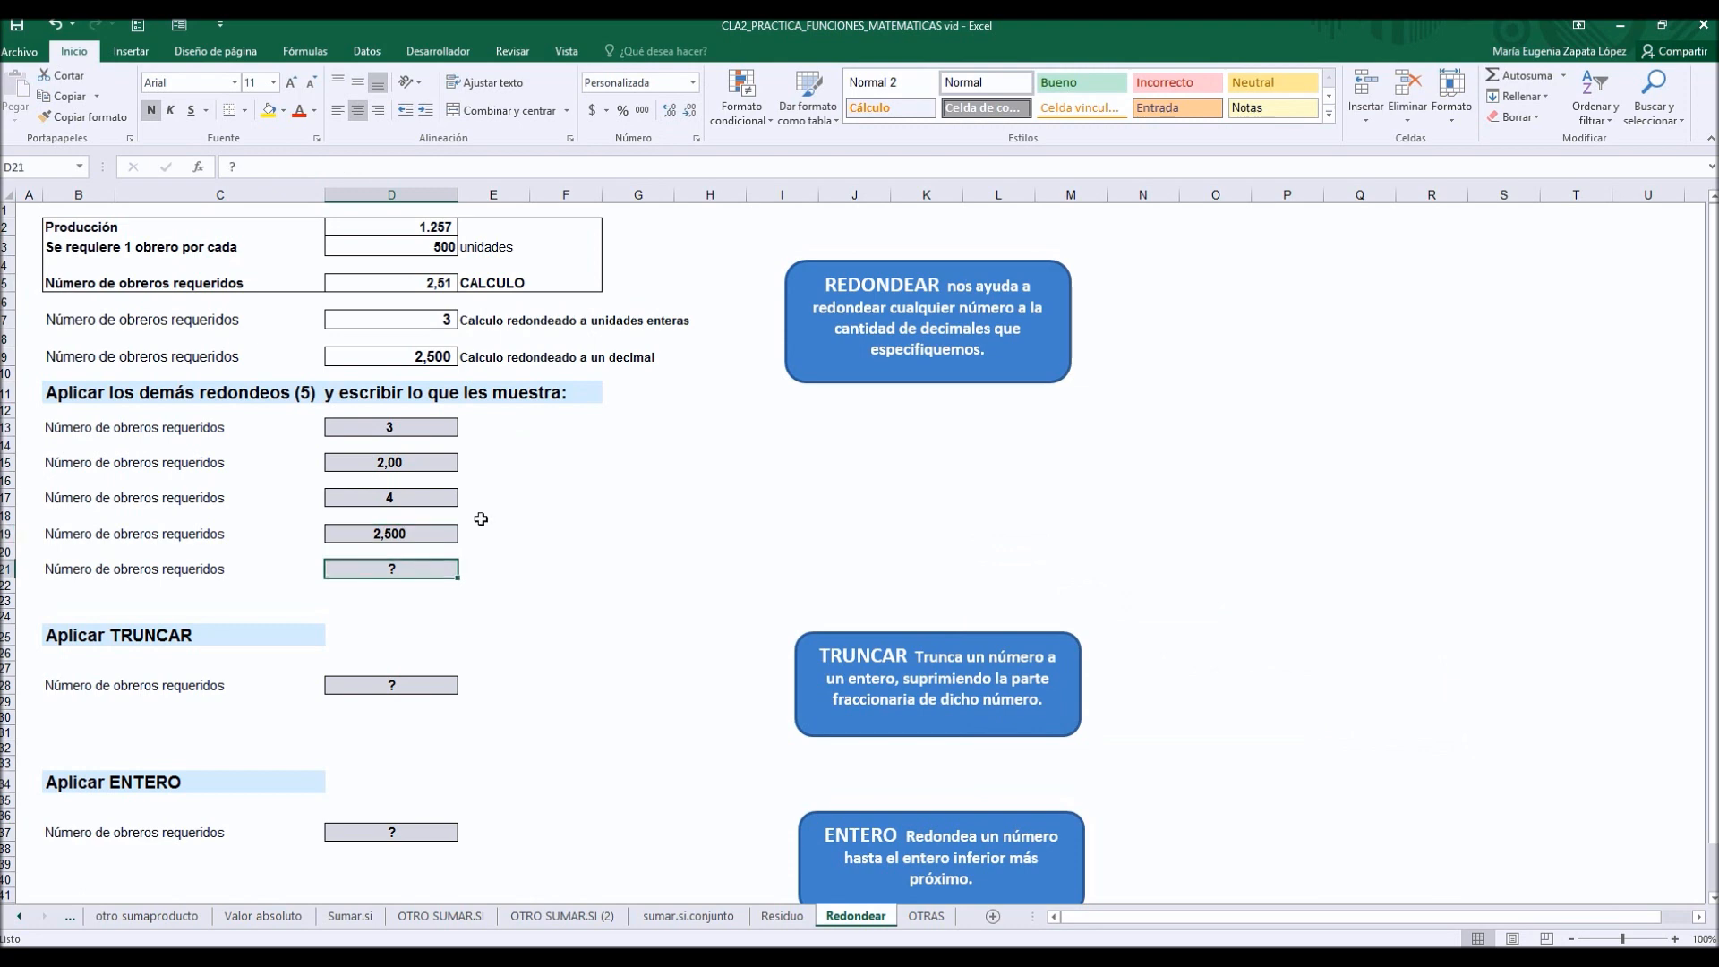
{"action": "type", "text": "=red"}
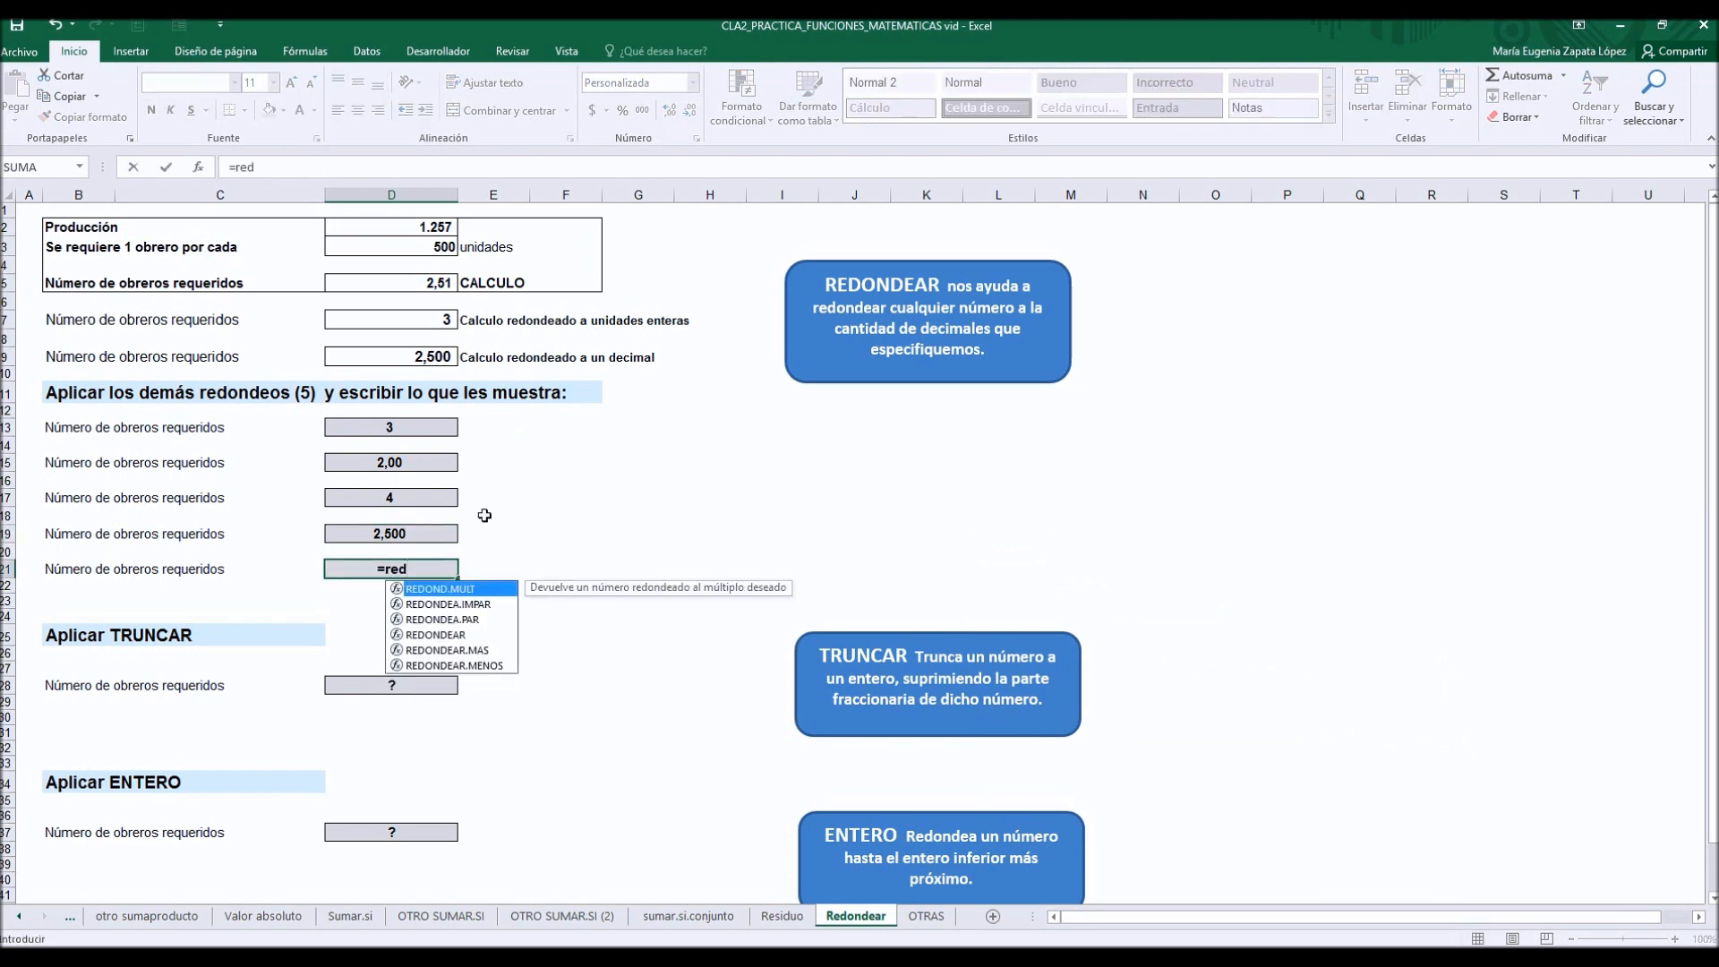
{"action": "double_click", "coordinate": [492, 665]}
{"action": "left_click", "coordinate": [199, 165]}
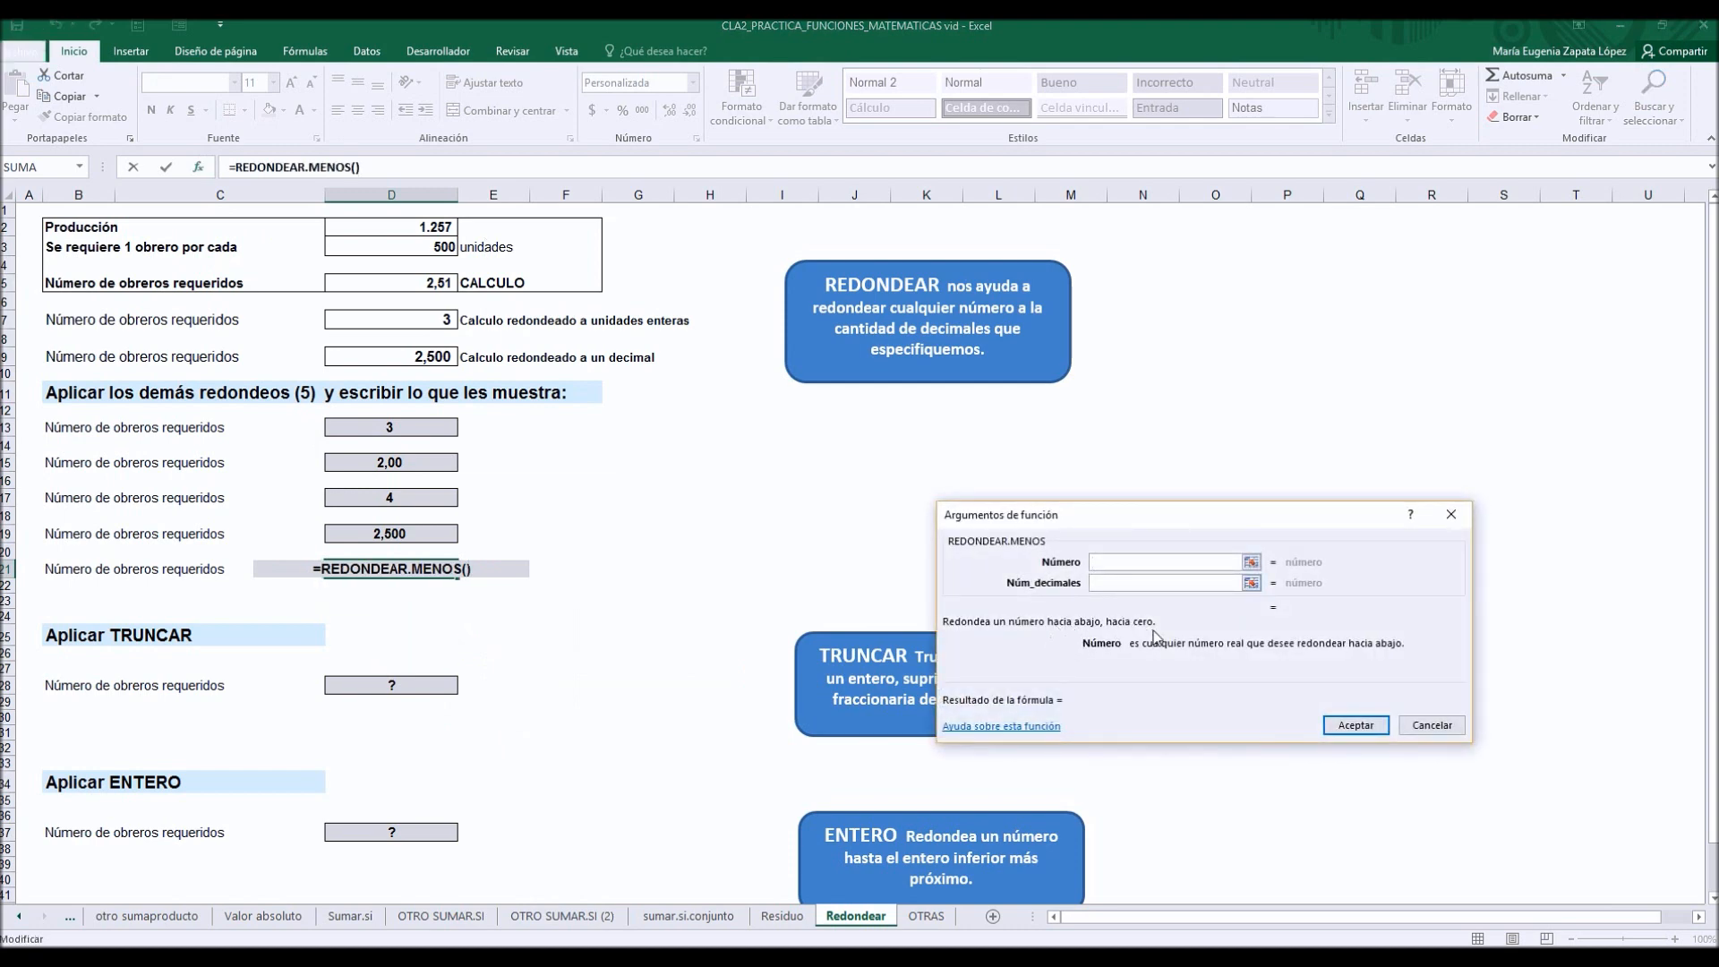
{"action": "left_click", "coordinate": [405, 287]}
{"action": "left_click", "coordinate": [1099, 584]}
{"action": "type", "text": "1"}
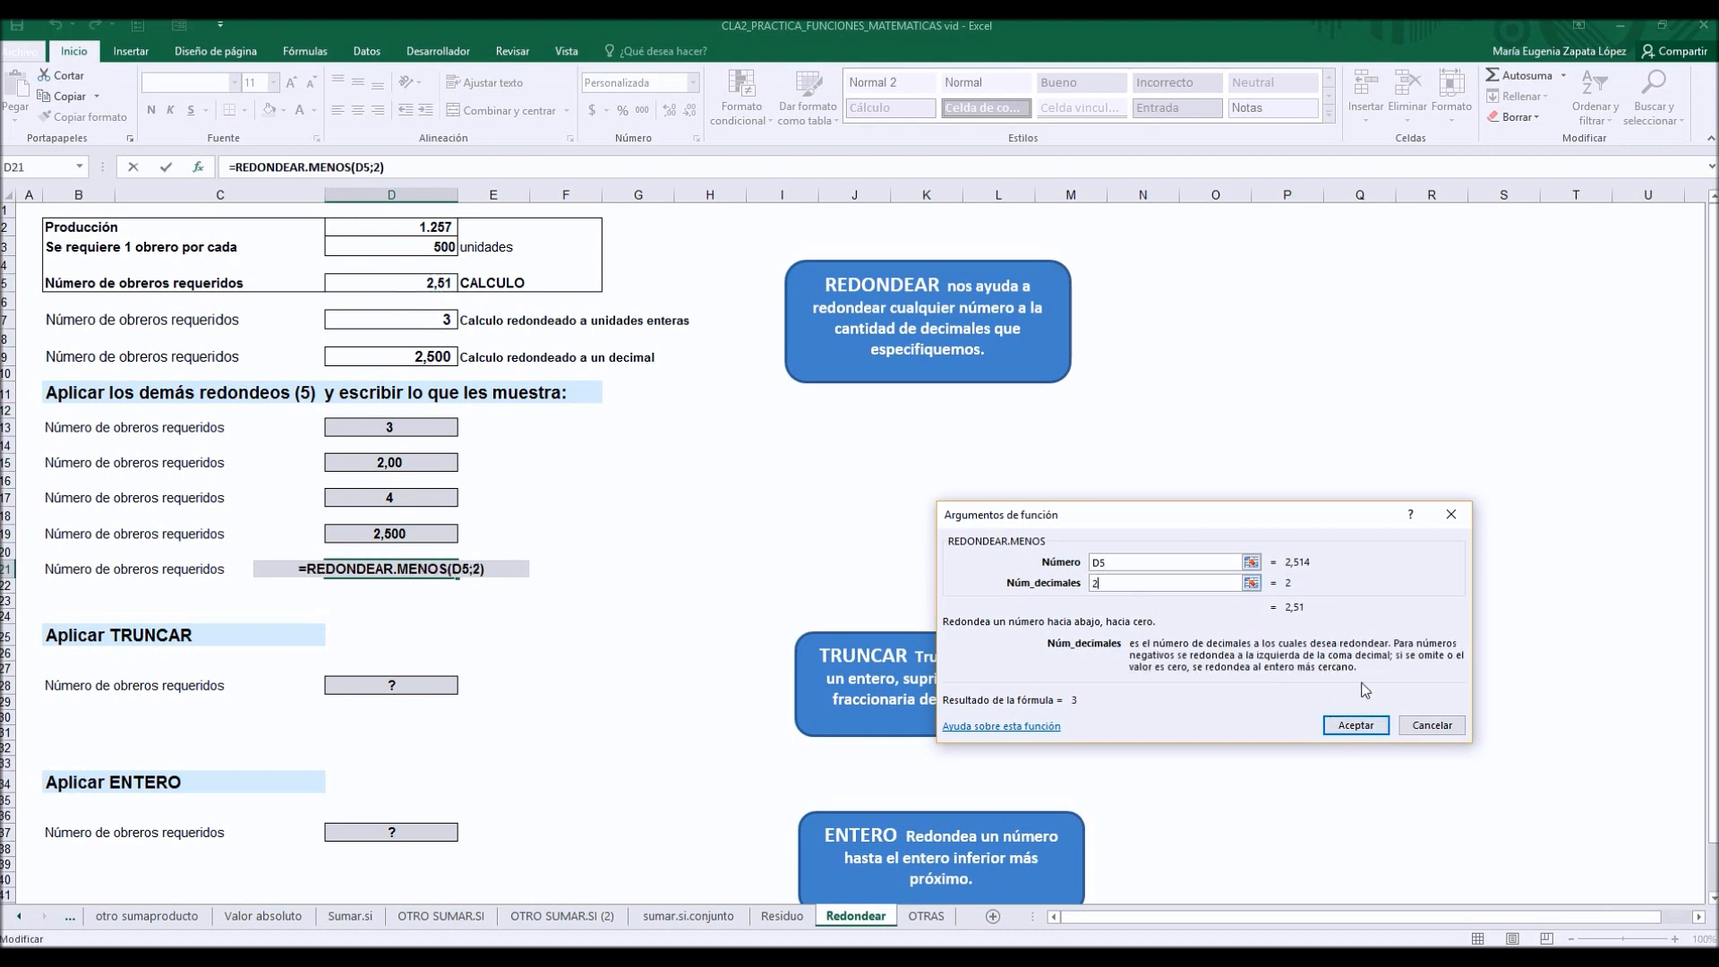
{"action": "key", "text": "BackSpace"}
{"action": "type", "text": "3"}
{"action": "key", "text": "Return"}
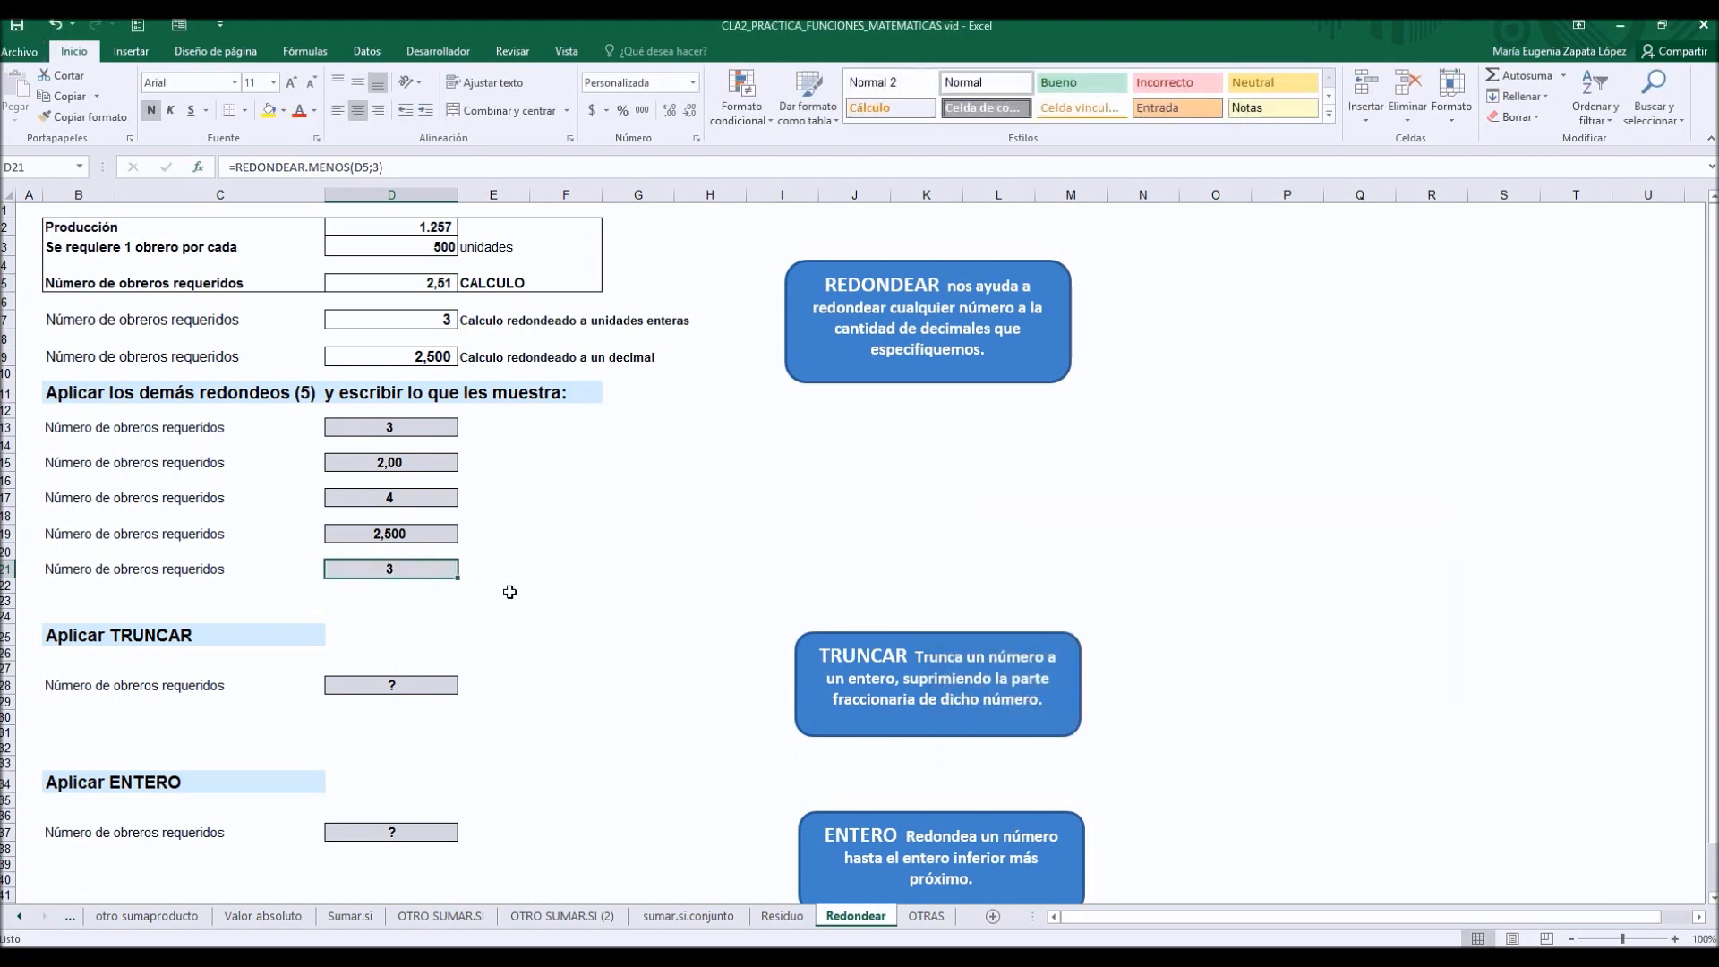
Step: Increase the number format of cell D21 to show three decimal places
{"action": "left_click", "coordinate": [670, 111]}
{"action": "left_click", "coordinate": [671, 111]}
{"action": "left_click", "coordinate": [671, 111]}
Step: Enter a TRUNCAR formula in cell D28 with D9 as the number, leaving the number of decimals empty
{"action": "left_click", "coordinate": [418, 685]}
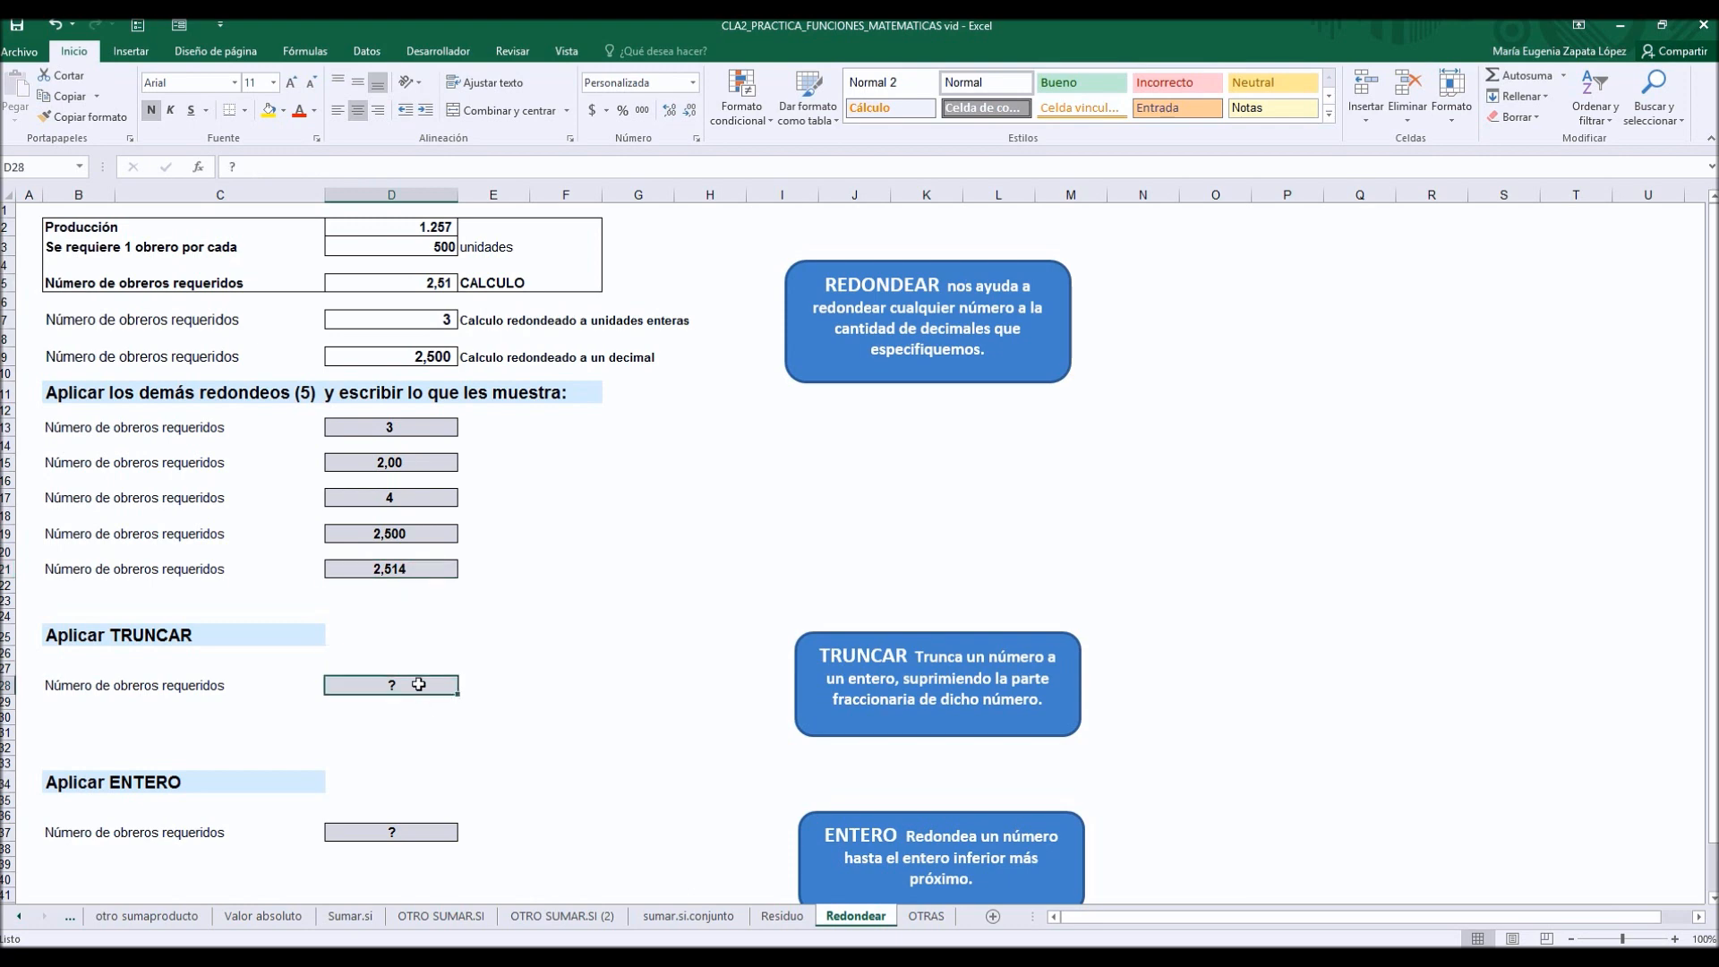
{"action": "scroll", "coordinate": [418, 684], "scroll_direction": "down", "scroll_amount": 1}
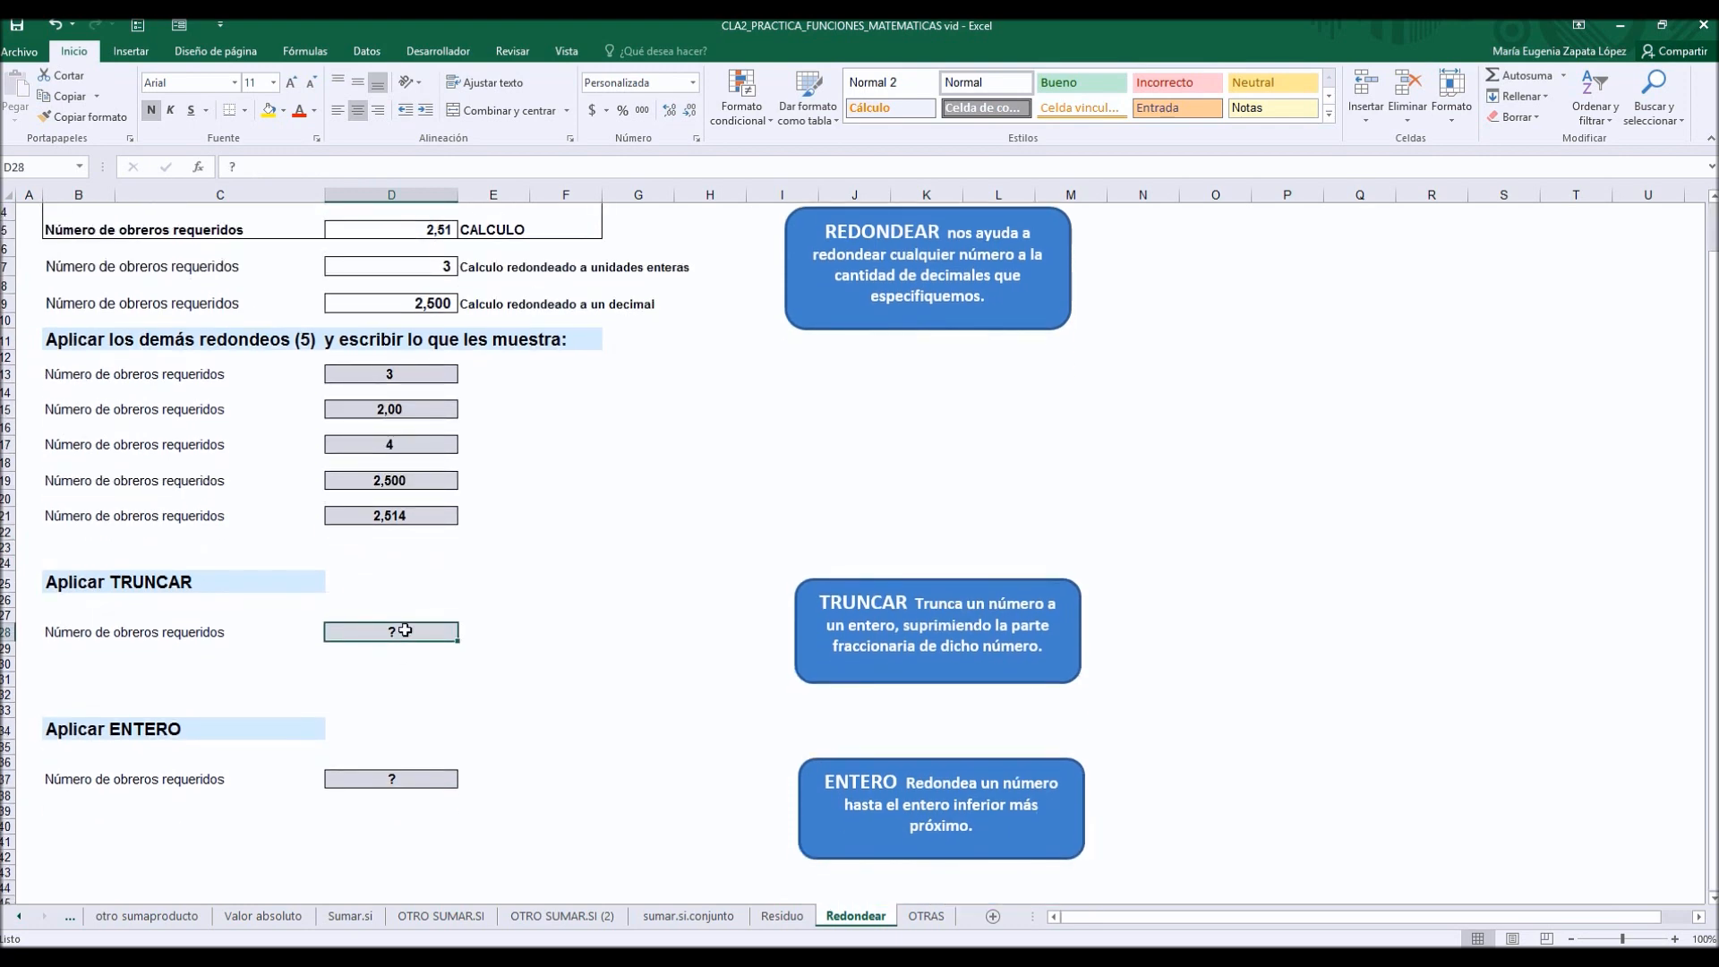
{"action": "type", "text": "=trunc"}
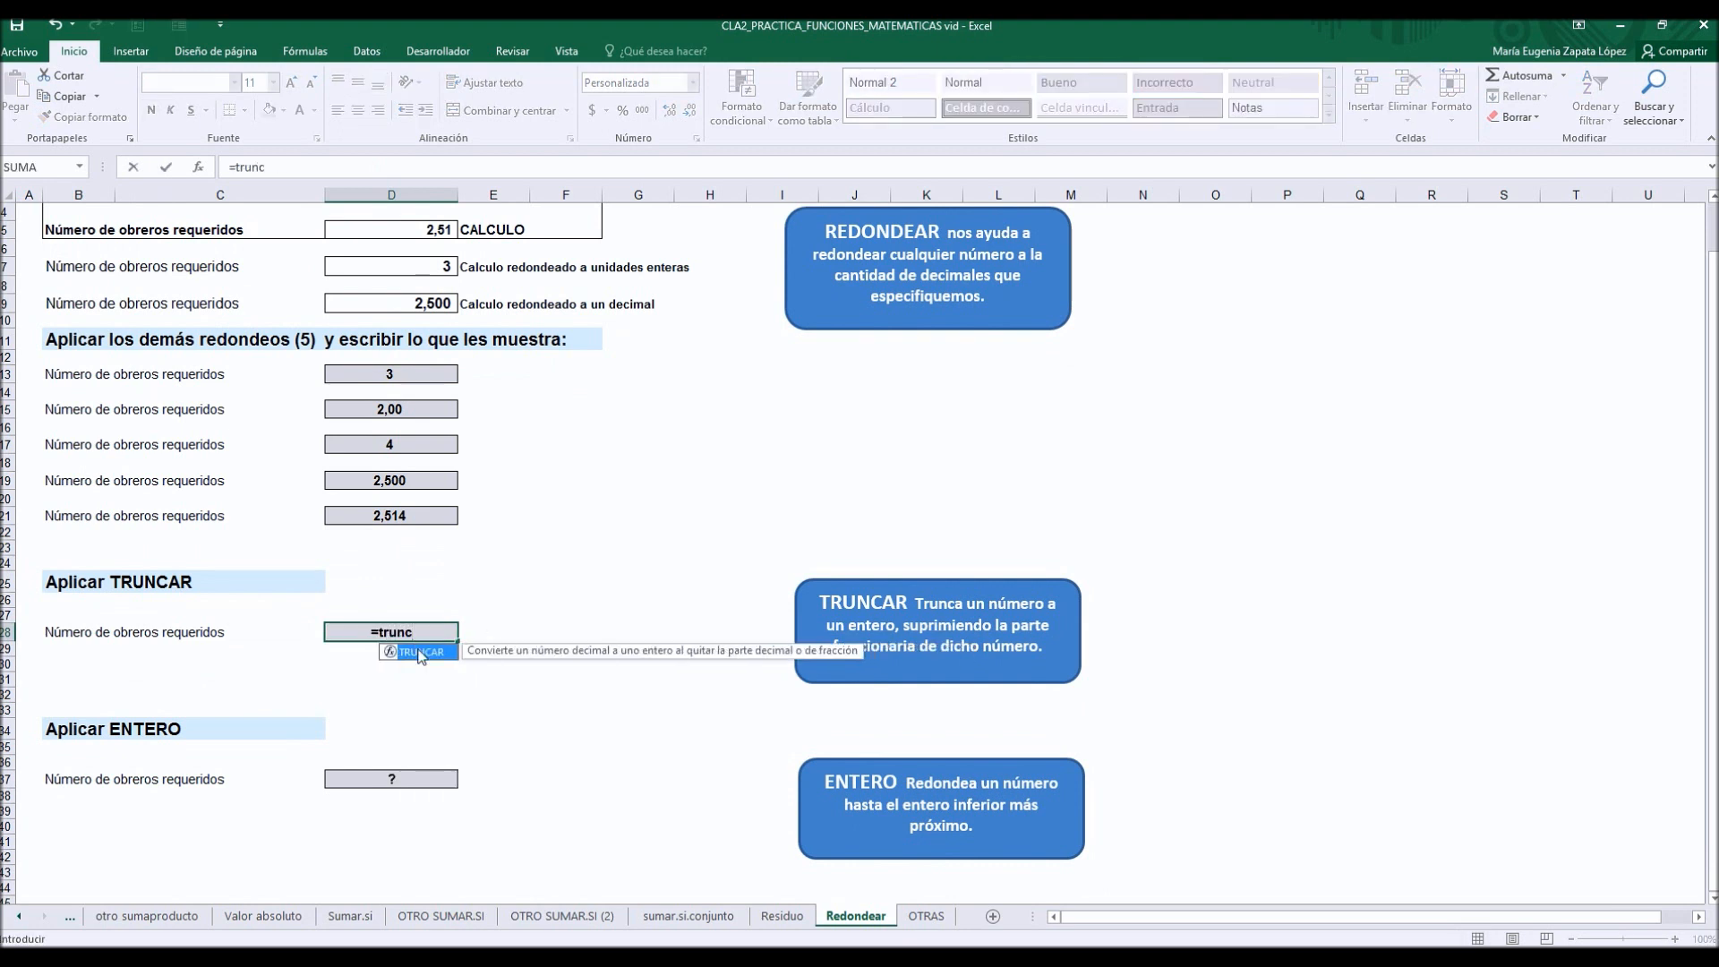
{"action": "double_click", "coordinate": [431, 646]}
{"action": "type", "text": ")"}
{"action": "key", "text": "ctrl+a"}
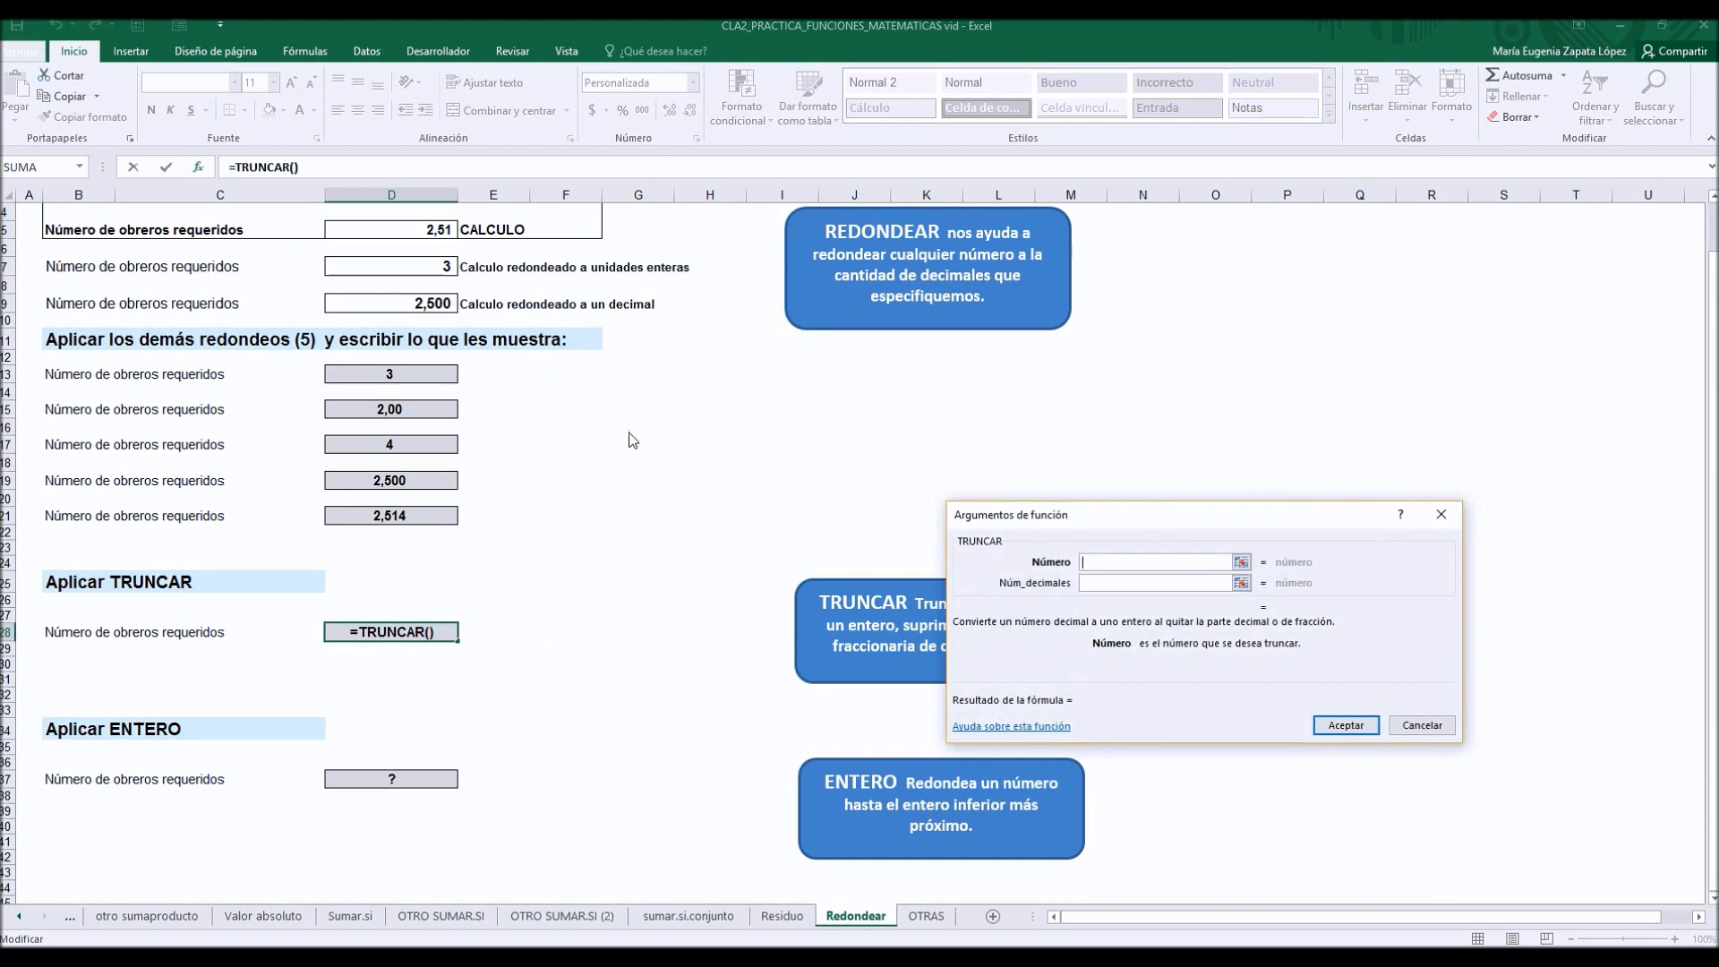
{"action": "left_click", "coordinate": [414, 304]}
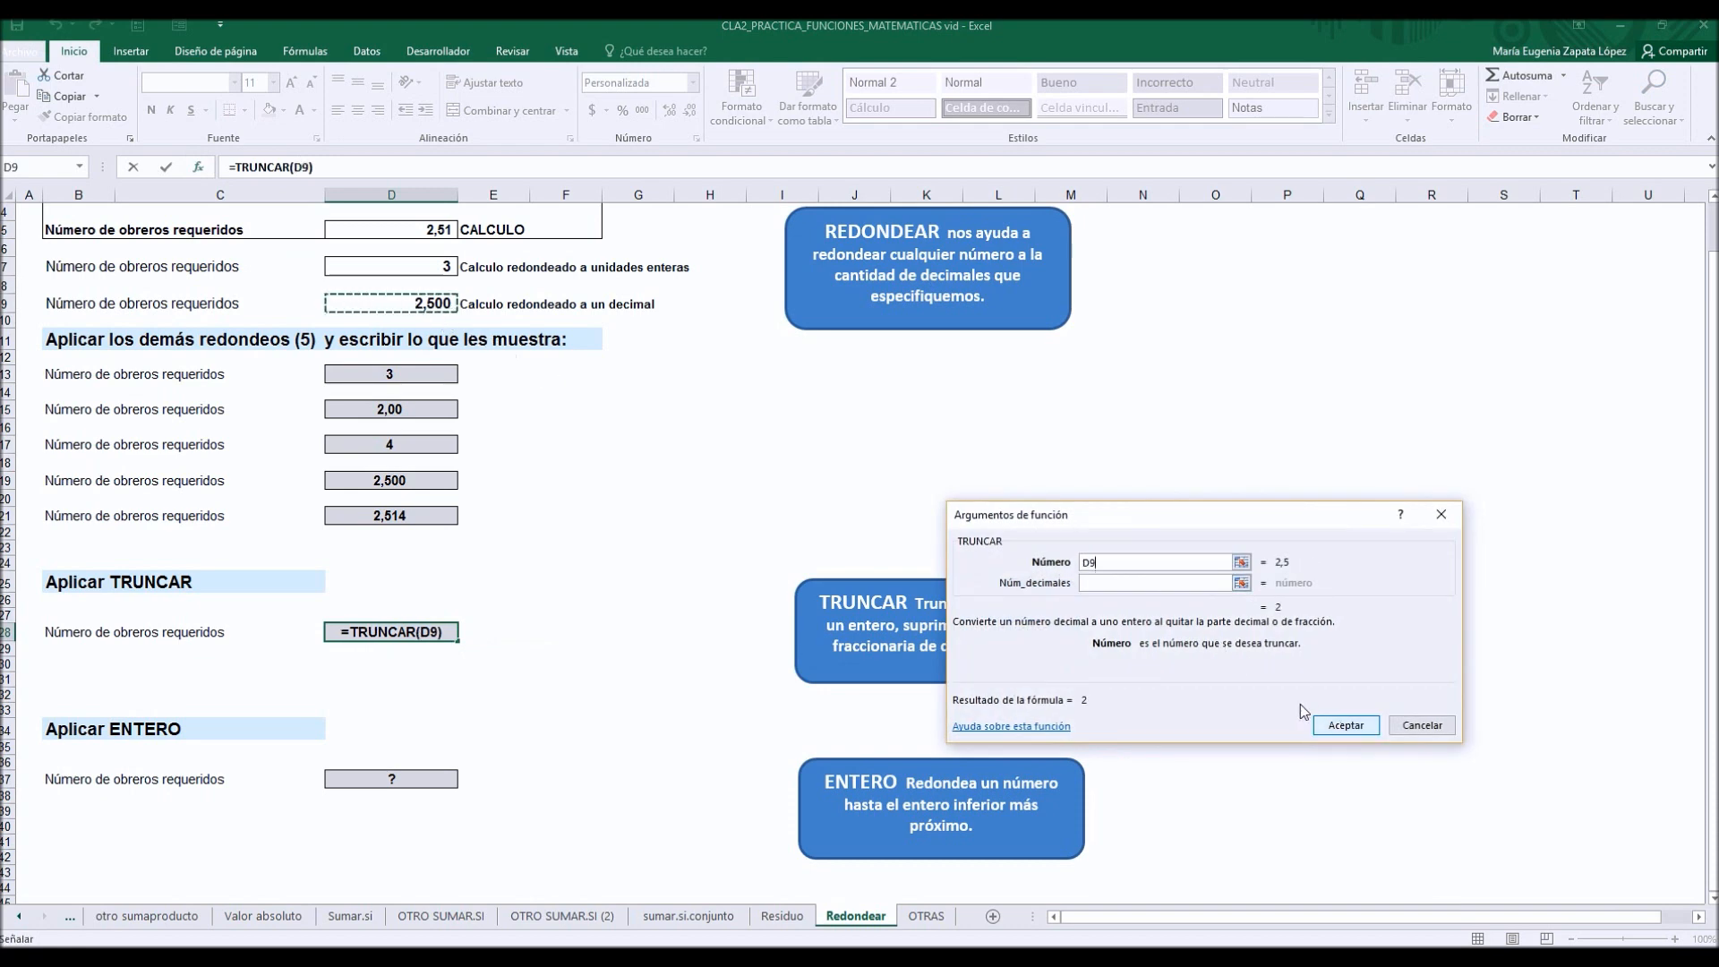
{"action": "left_click", "coordinate": [1108, 583]}
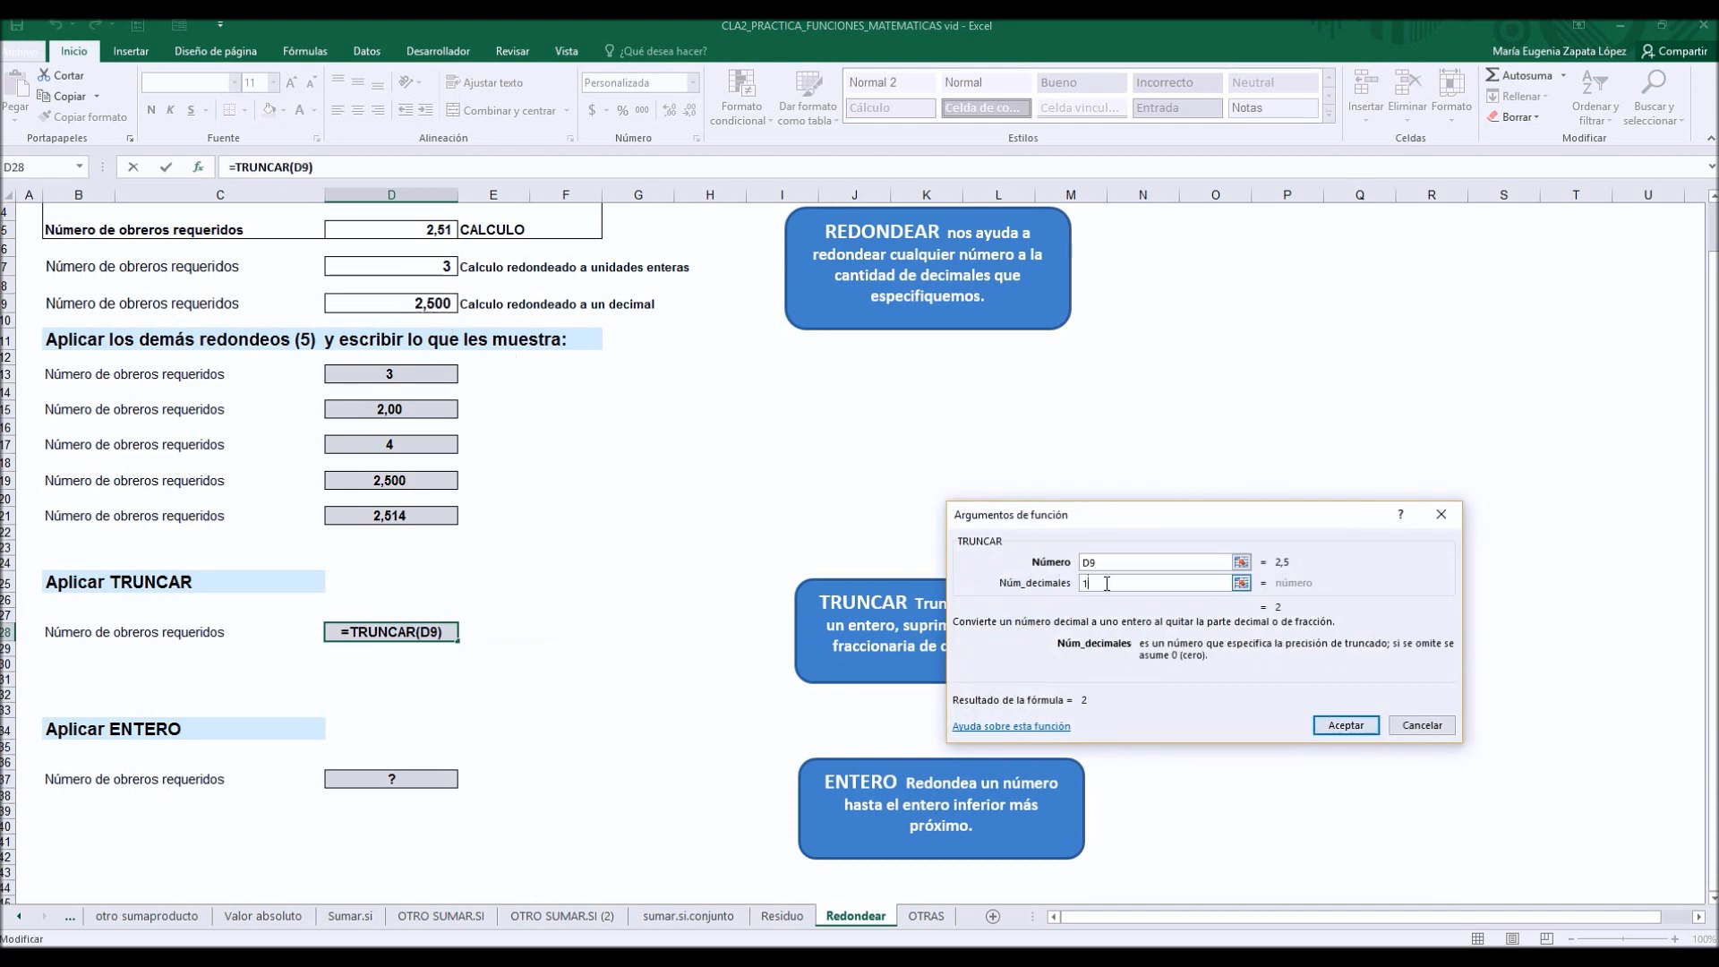
{"action": "type", "text": "1"}
{"action": "key", "text": "BackSpace"}
{"action": "type", "text": "0"}
{"action": "key", "text": "BackSpace"}
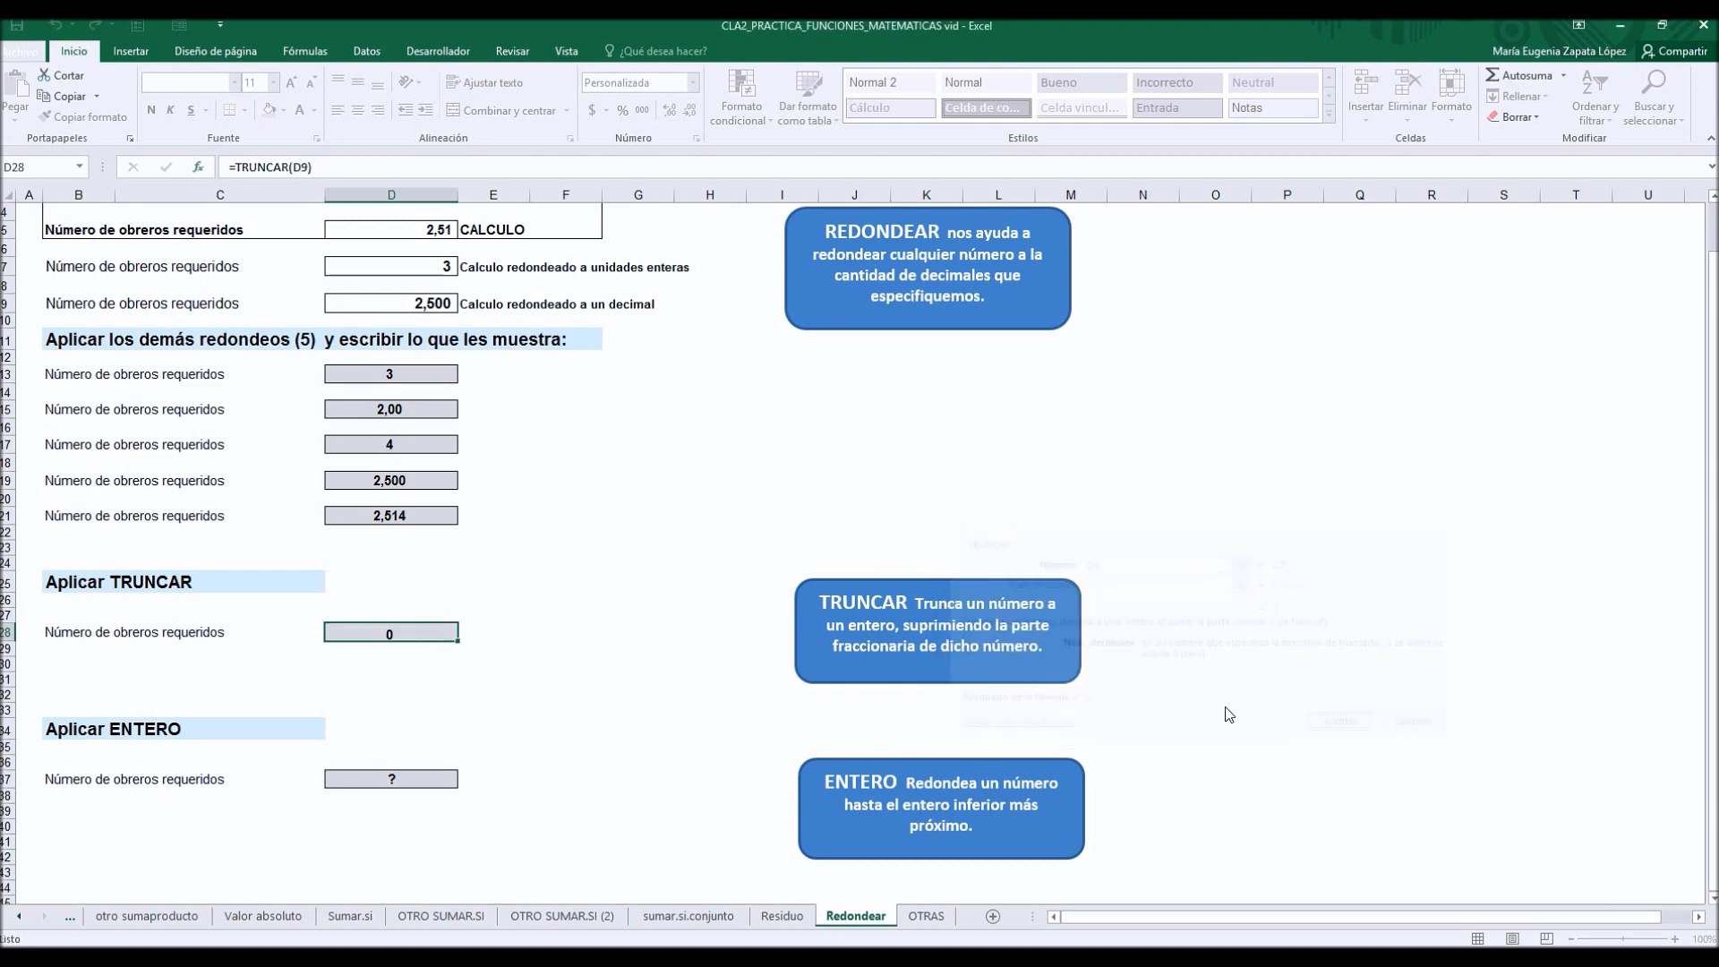
{"action": "key", "text": "Return"}
Step: Enter an ENTERO formula in cell D37 with D9 as the number
{"action": "left_click", "coordinate": [414, 780]}
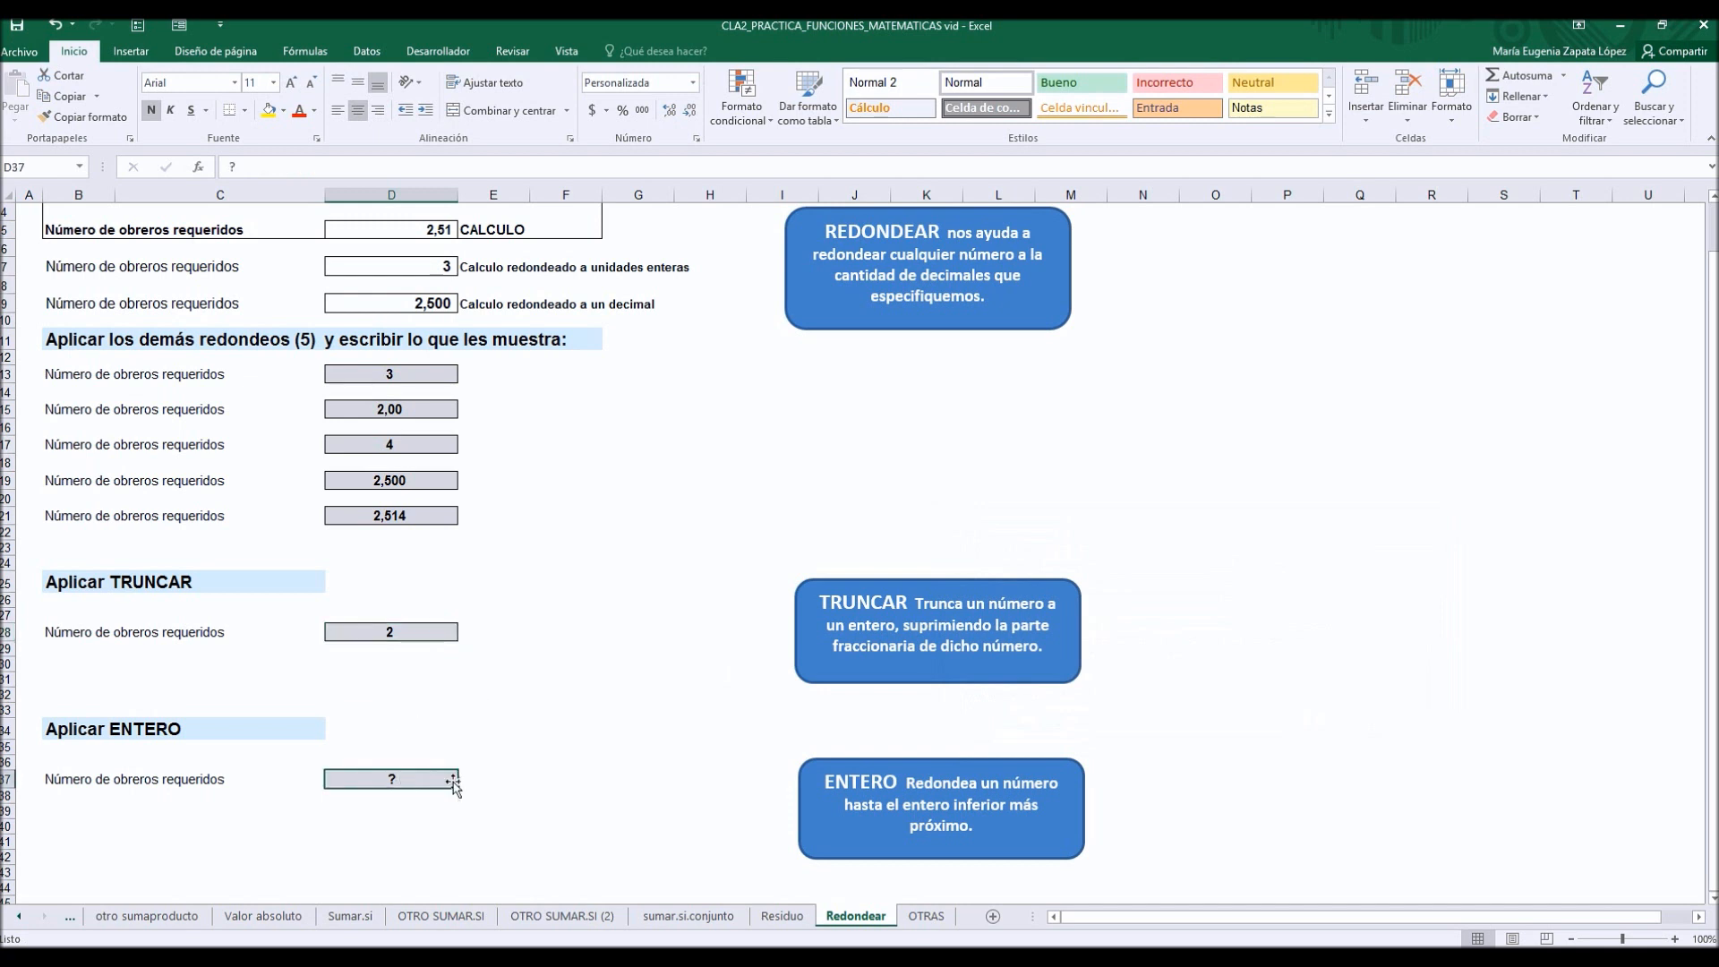
{"action": "type", "text": "=entero"}
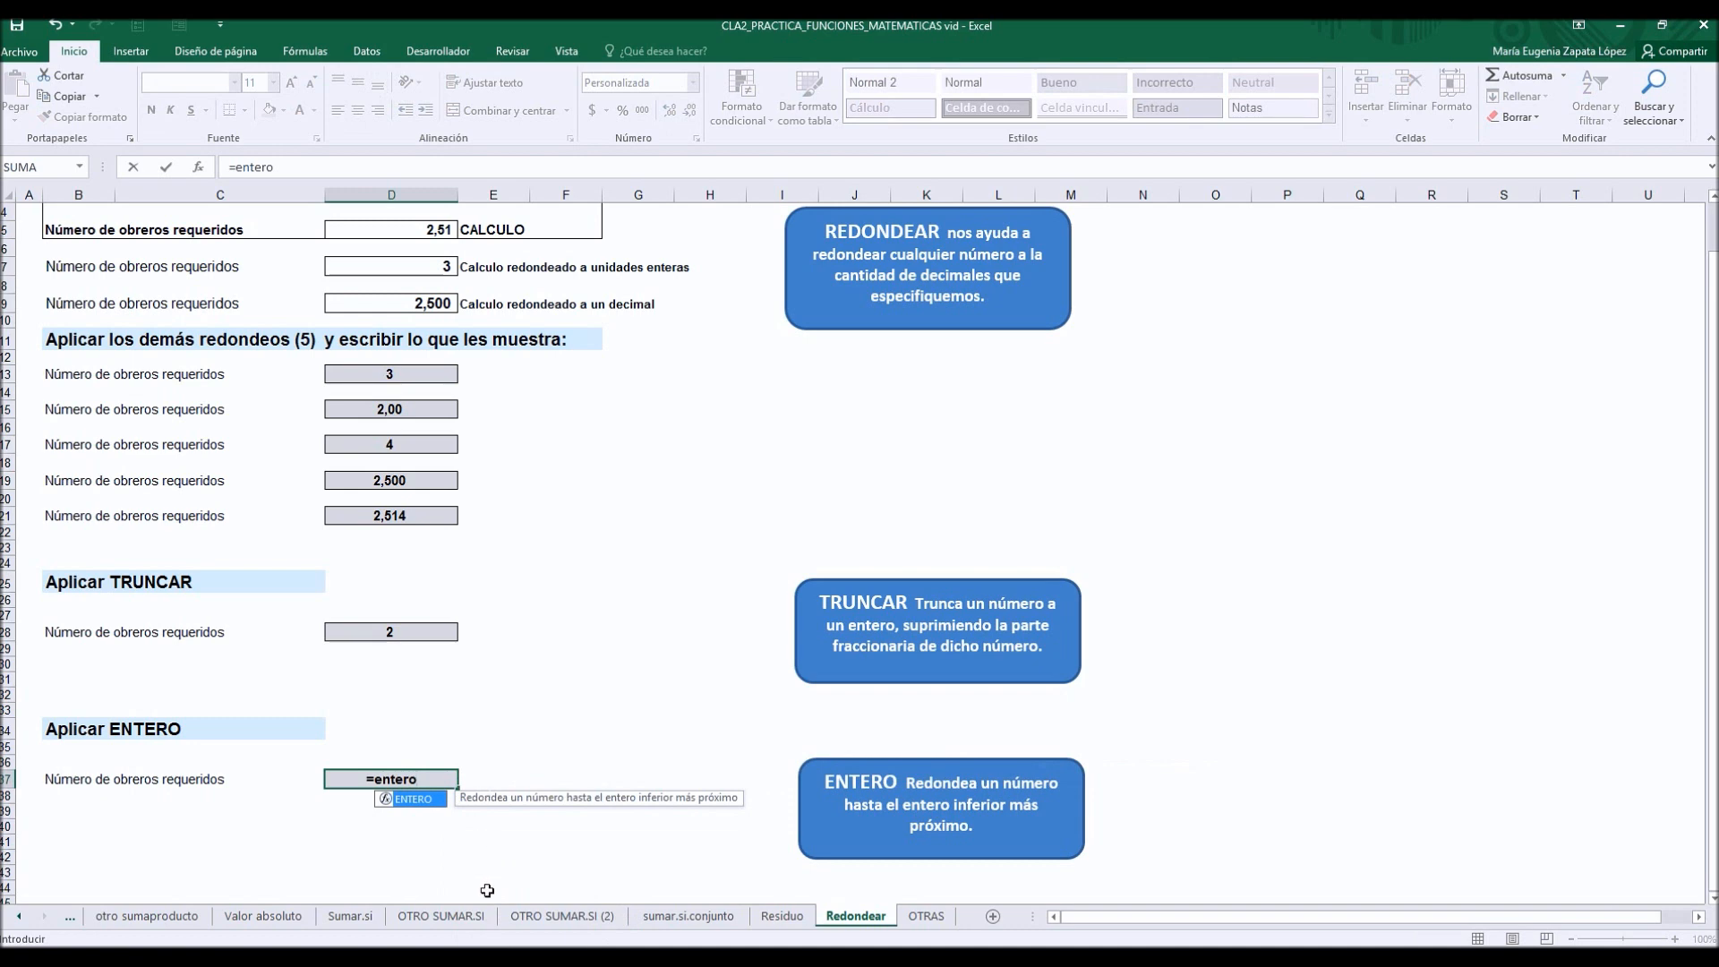
{"action": "double_click", "coordinate": [433, 805]}
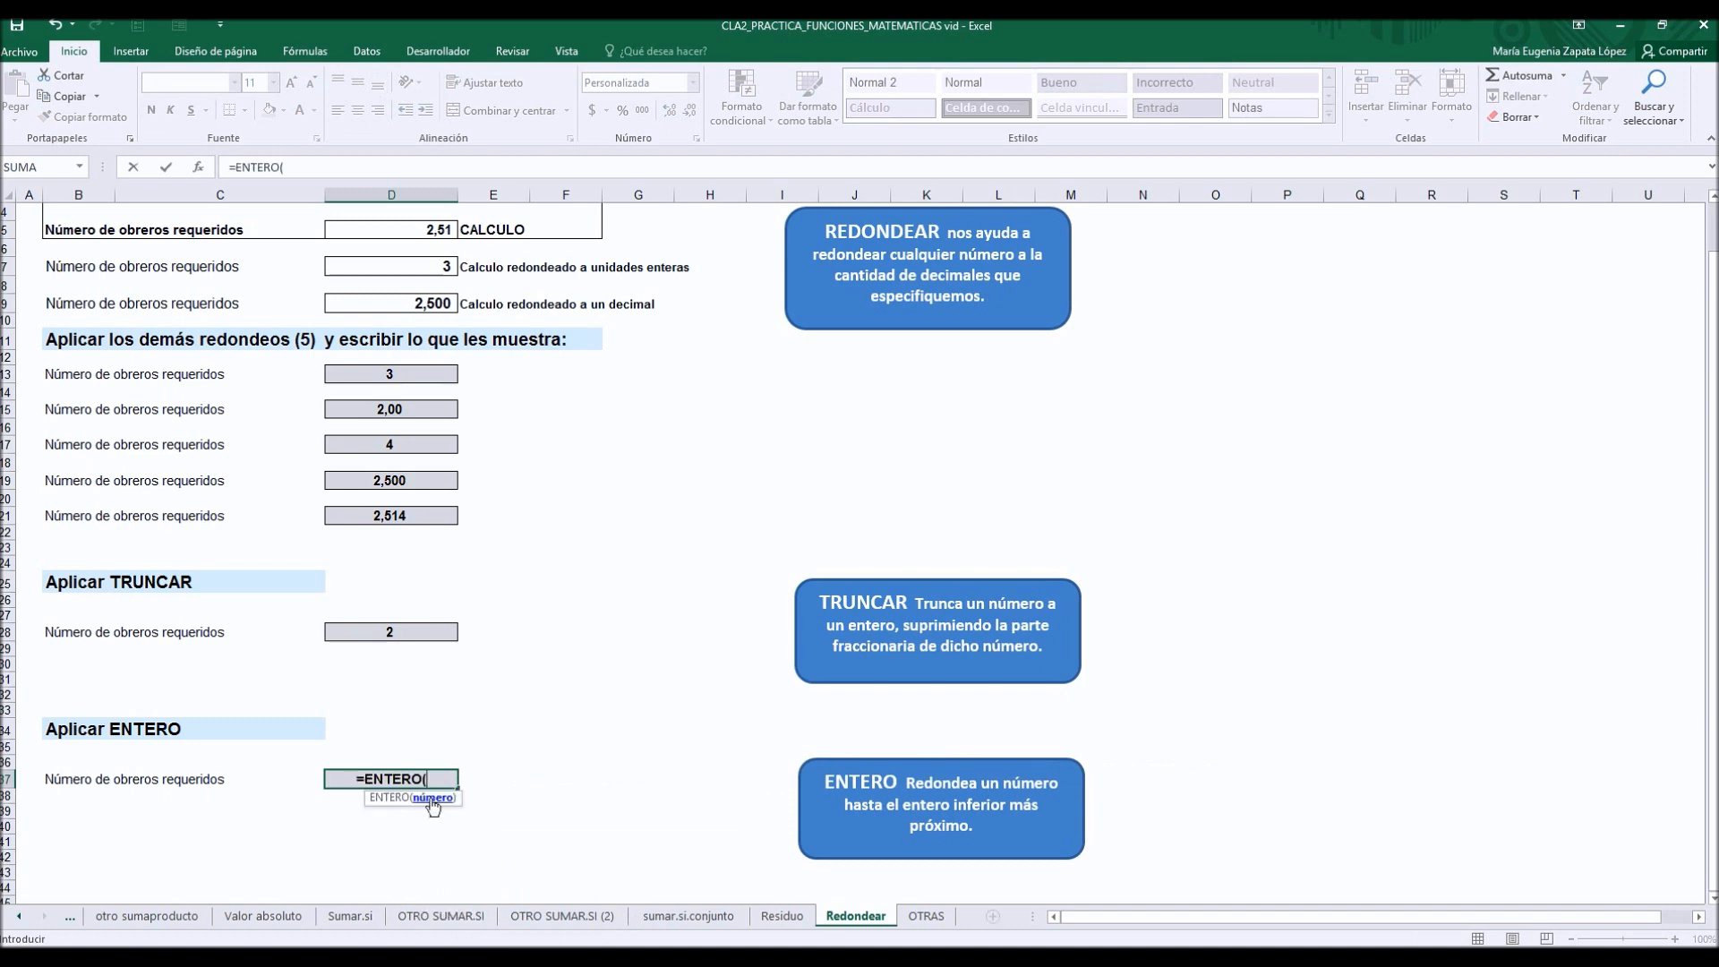
{"action": "left_click", "coordinate": [398, 302]}
{"action": "key", "text": "Return"}
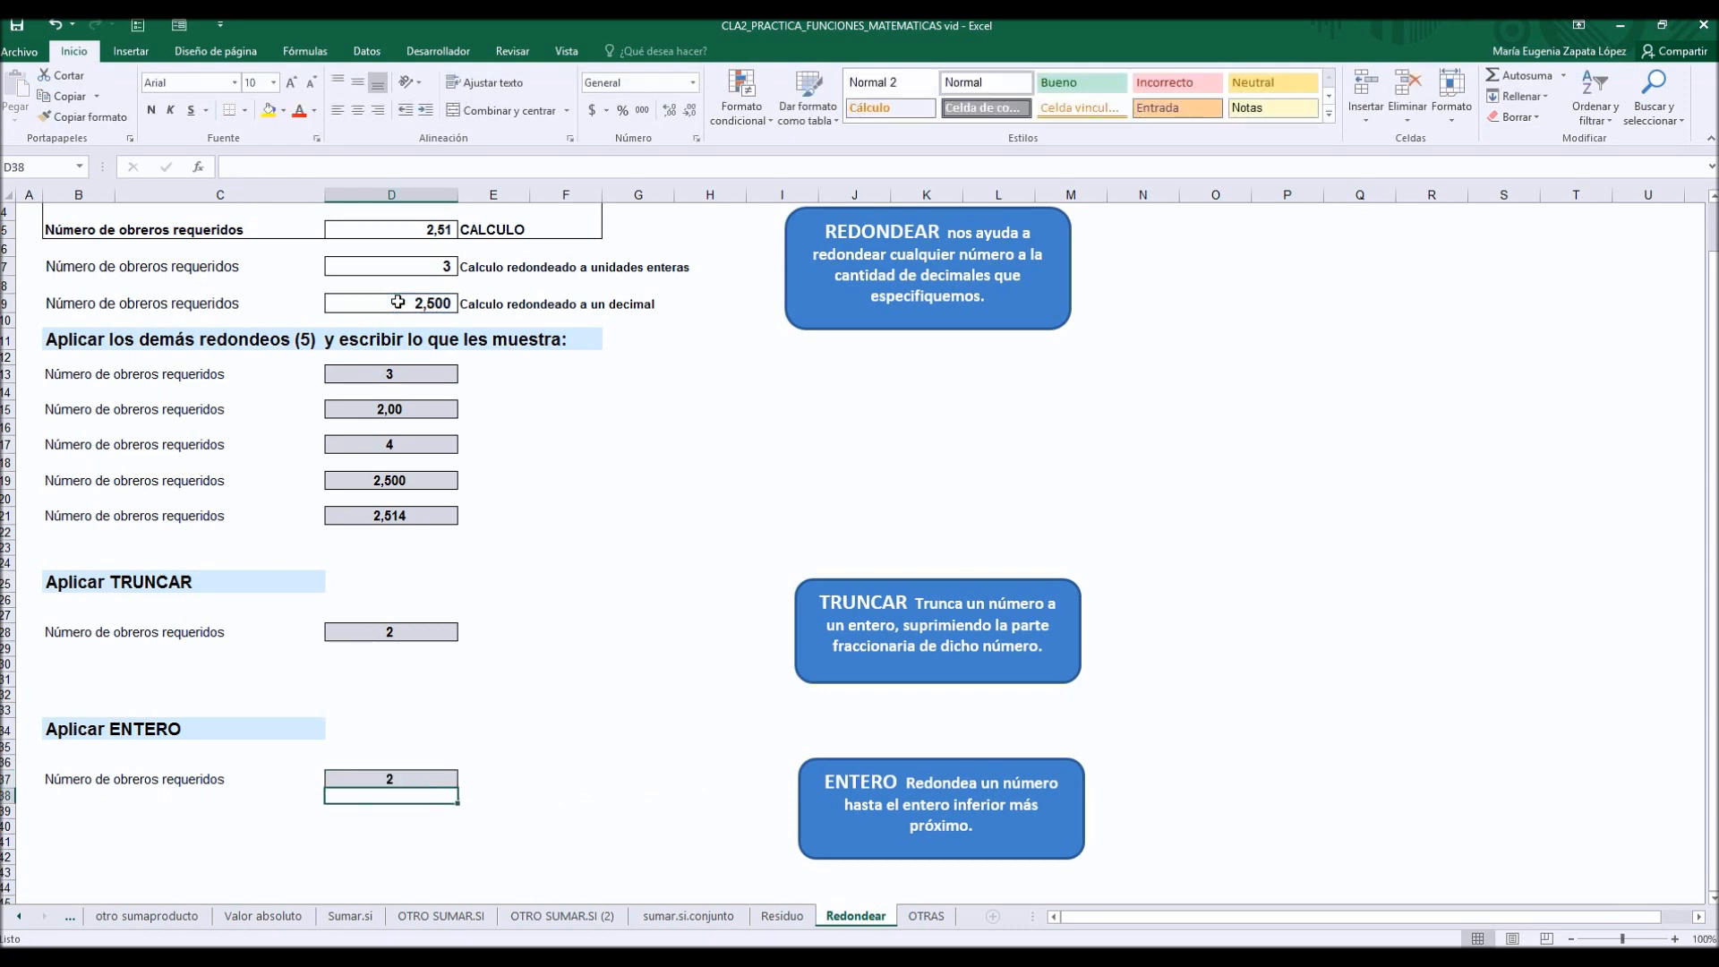
{"action": "left_click", "coordinate": [417, 776]}
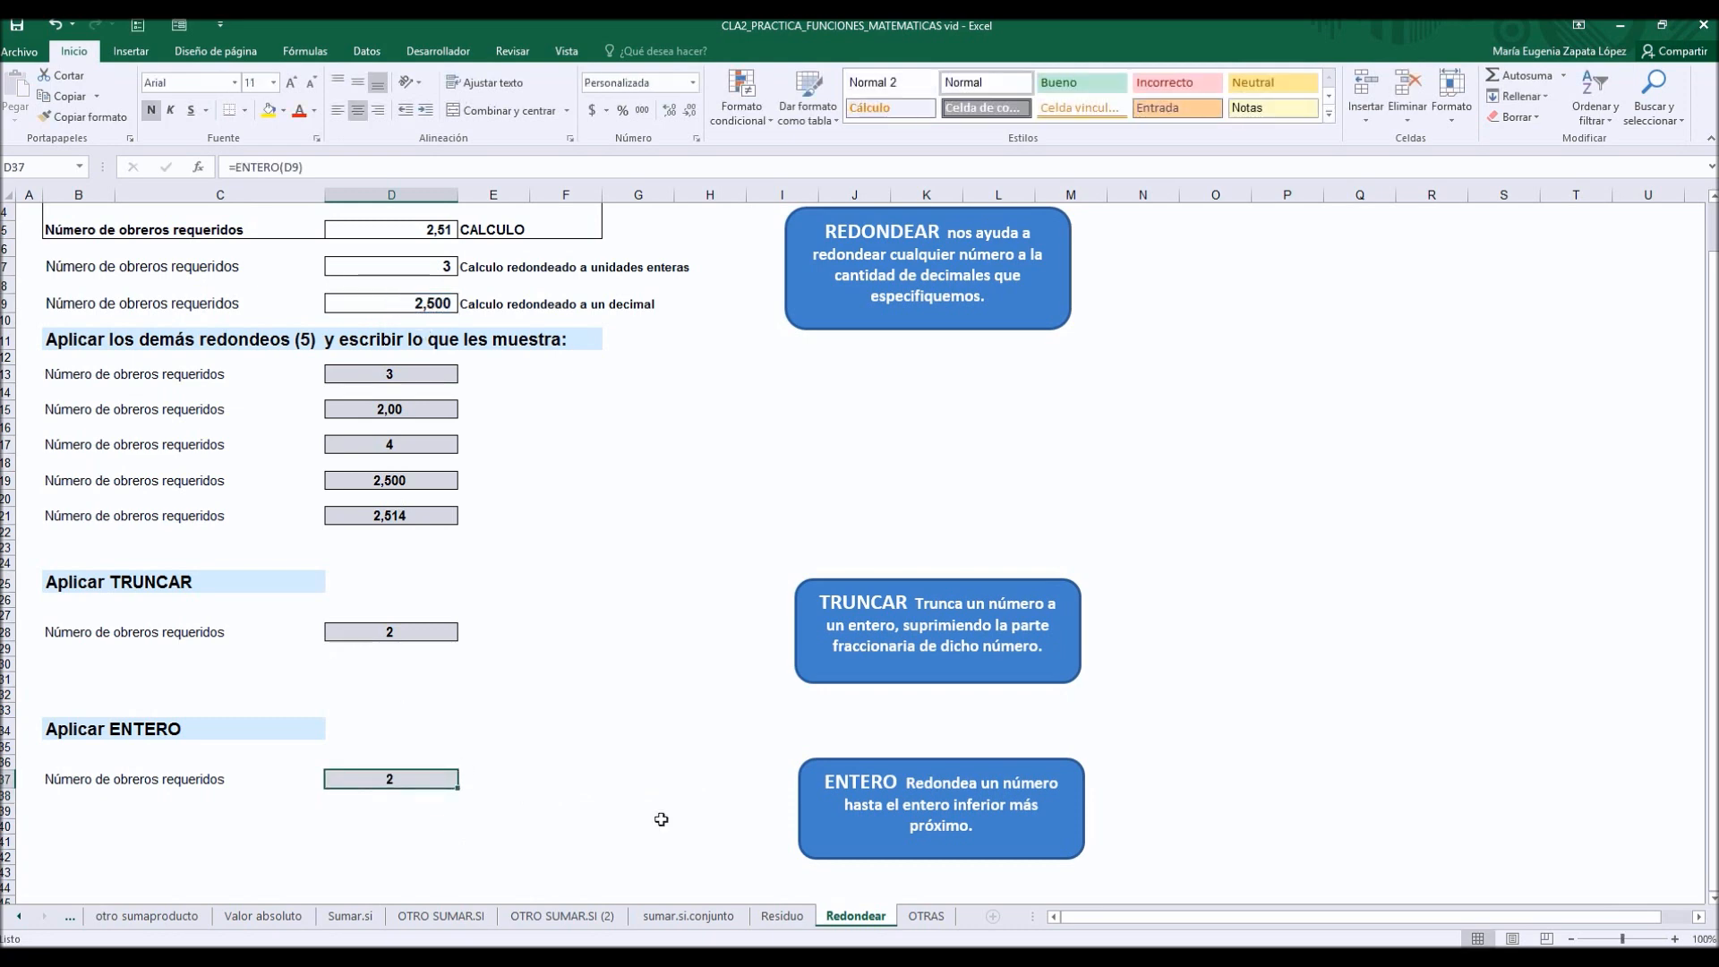
Step: Switch to the OTRAS sheet of the practice workbook
{"action": "left_click", "coordinate": [926, 915]}
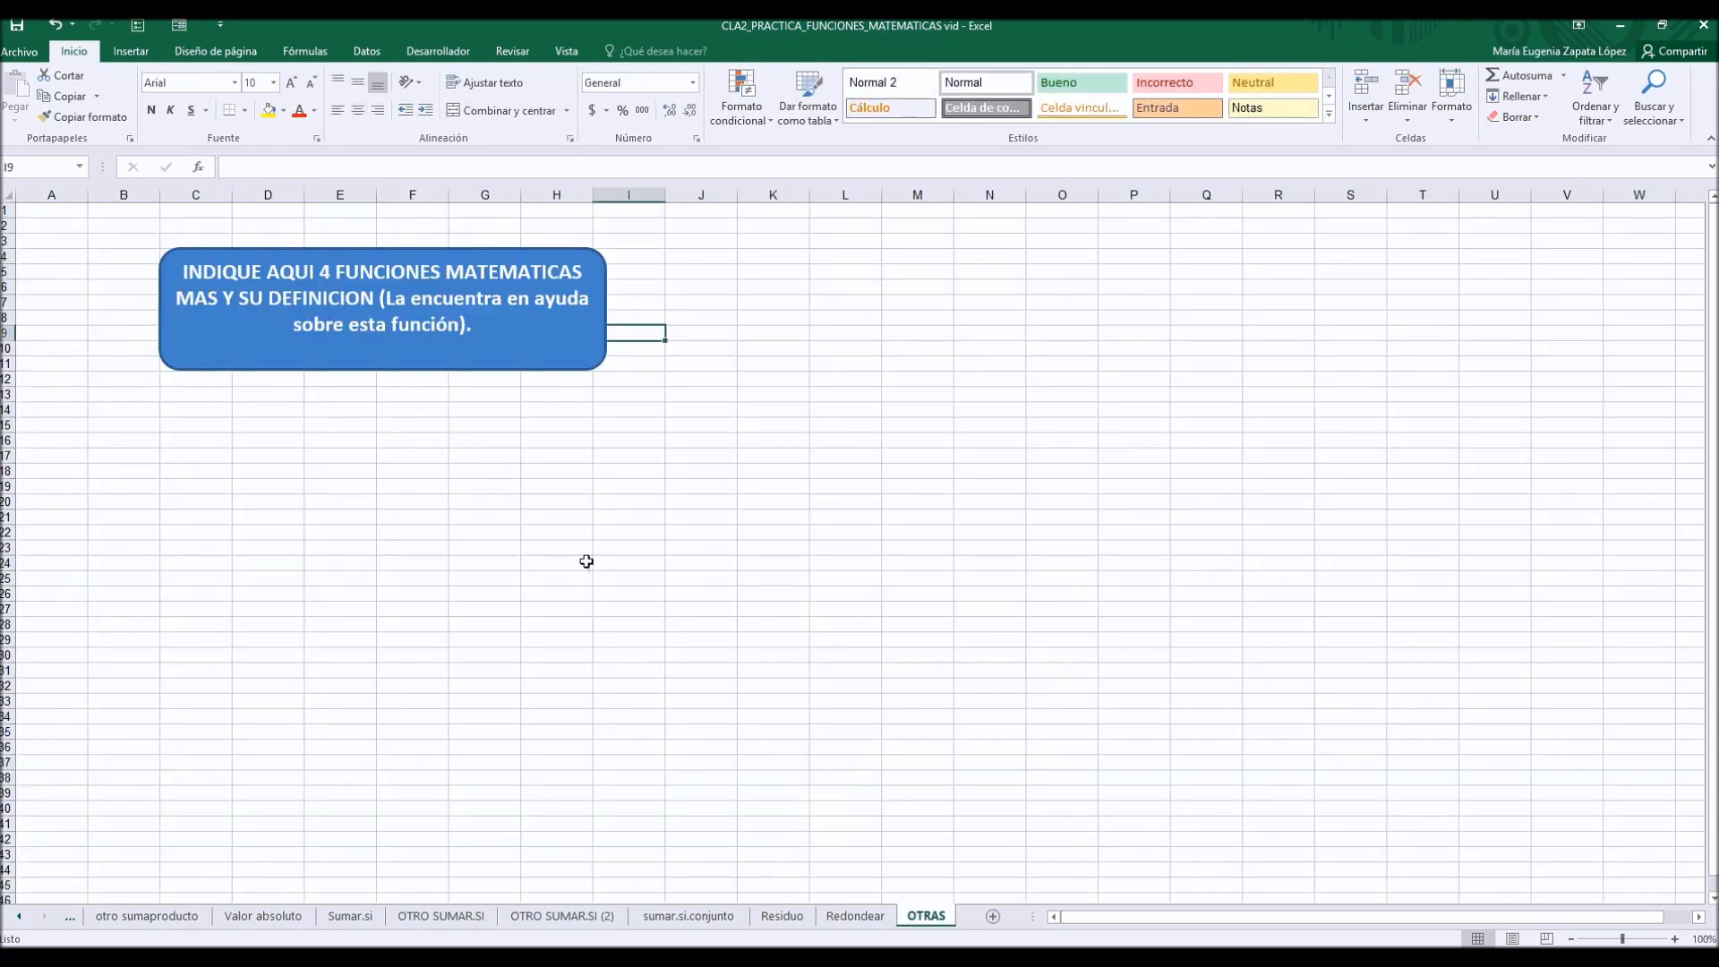